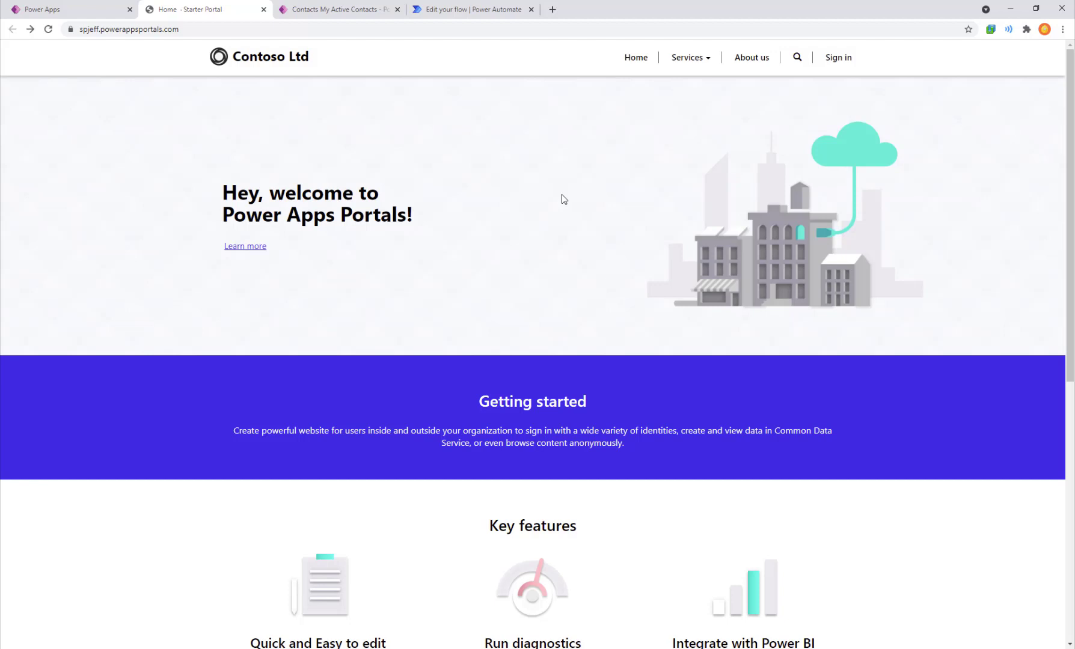
On a blank Notepad++ page, draw three boxes and label the first 'PowerApps Portal'
{"action": "key", "text": "alt+Tab"}
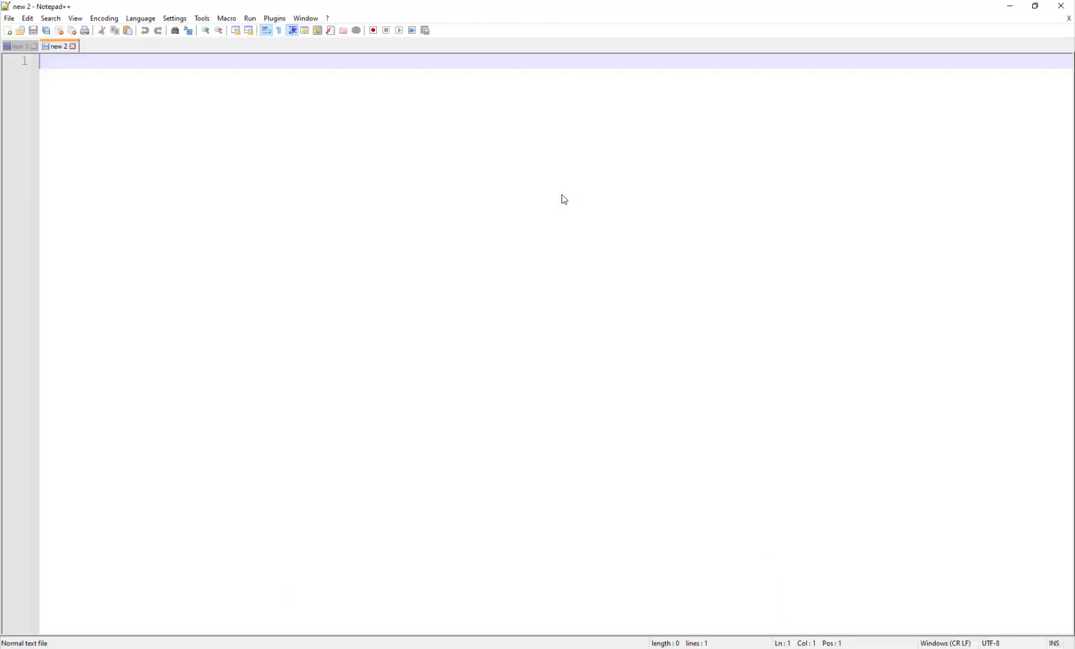
{"action": "key", "text": "ctrl+2"}
{"action": "left_click_drag", "start_coordinate": [243, 253], "coordinate": [479, 442]}
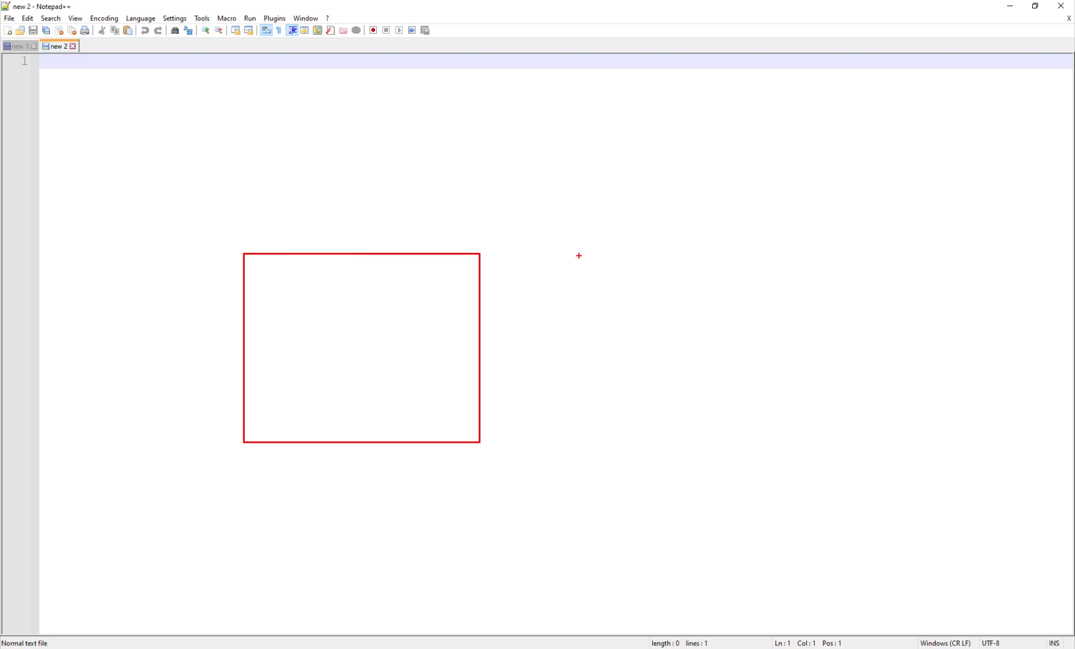
{"action": "mouse_move", "coordinate": [575, 253]}
{"action": "left_mouse_down"}
{"action": "mouse_move", "coordinate": [705, 438]}
{"action": "mouse_move", "coordinate": [745, 441]}
{"action": "left_mouse_up"}
{"action": "left_click_drag", "start_coordinate": [822, 262], "coordinate": [963, 436]}
{"action": "type", "text": "t"}
{"action": "type", "text": "Pow"}
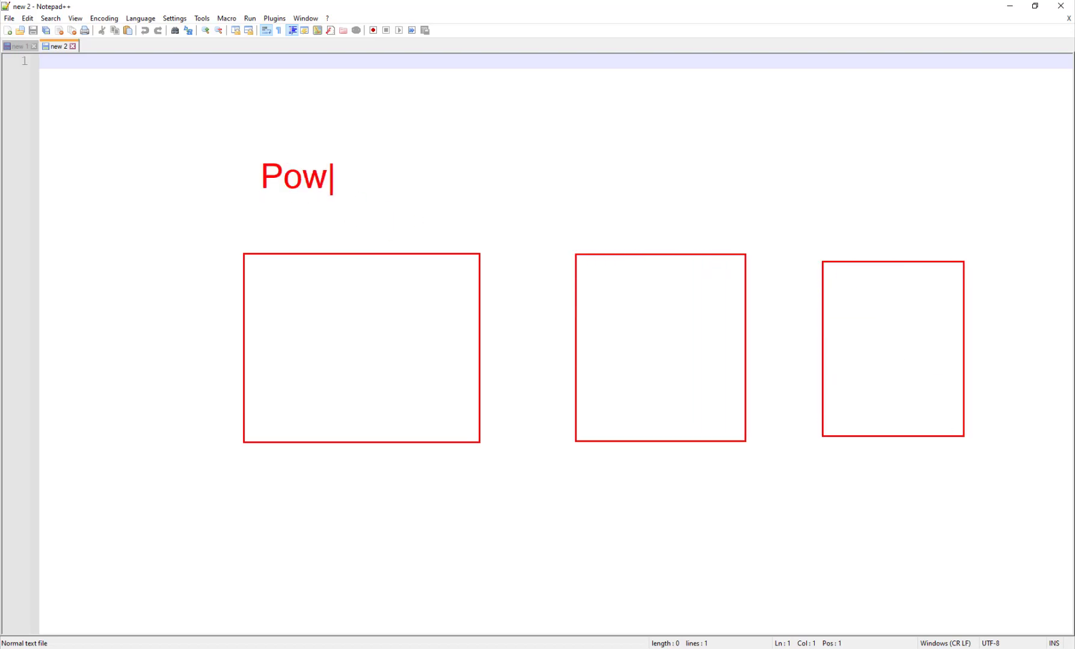
{"action": "type", "text": "erApps"}
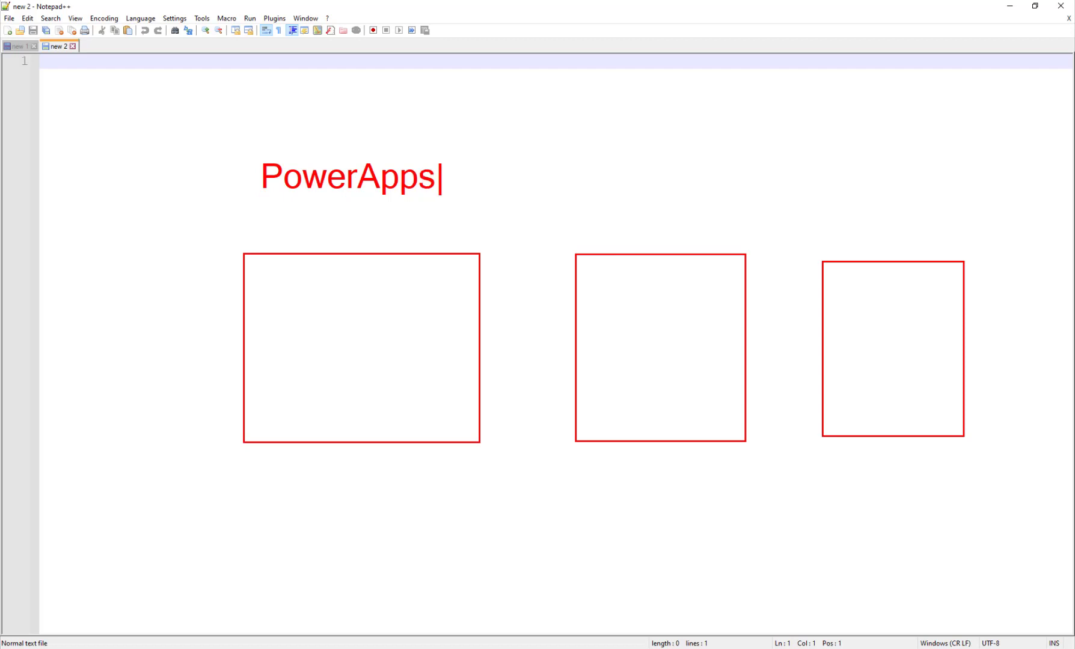
{"action": "type", "text": " Portal"}
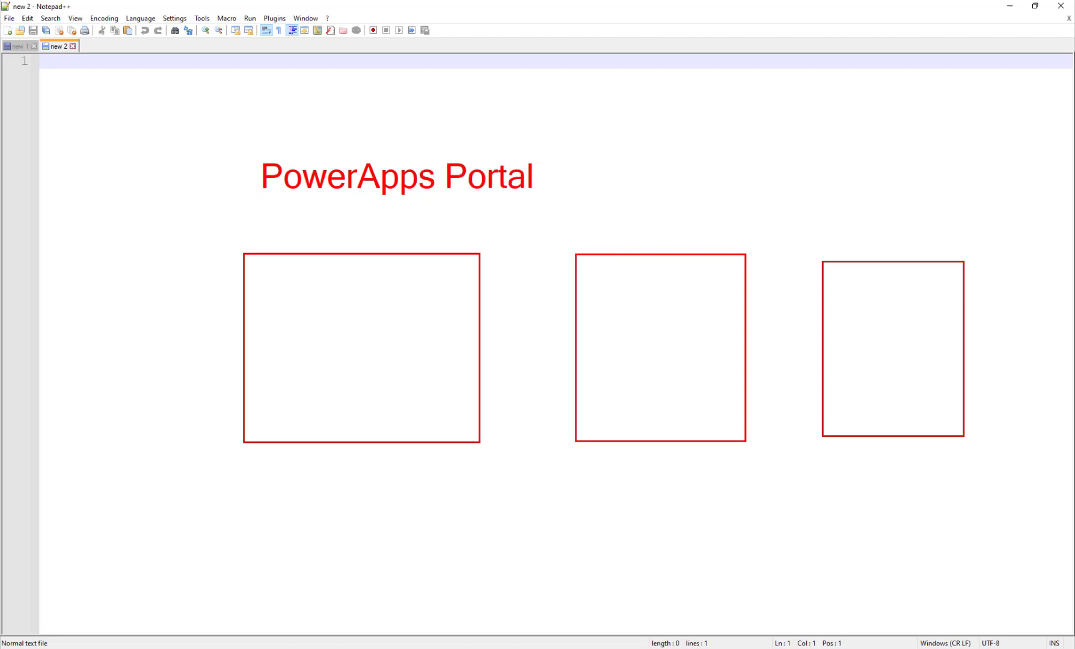
Add 'Contacts' and 'Invites' boxes inside the portal box
{"action": "mouse_move", "coordinate": [261, 349]}
{"action": "left_mouse_down"}
{"action": "mouse_move", "coordinate": [273, 377]}
{"action": "mouse_move", "coordinate": [381, 435]}
{"action": "left_mouse_up"}
{"action": "mouse_move", "coordinate": [392, 339]}
{"action": "left_mouse_down"}
{"action": "mouse_move", "coordinate": [428, 401]}
{"action": "mouse_move", "coordinate": [461, 429]}
{"action": "left_mouse_up"}
{"action": "type", "text": "tContacts"}
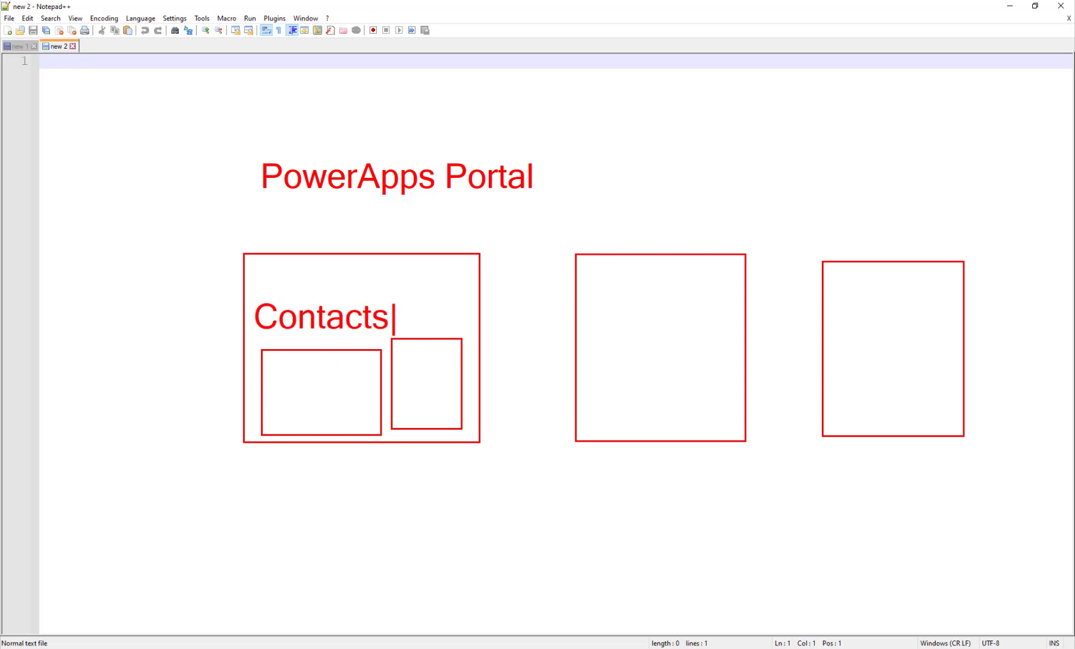
{"action": "key", "text": "Escape"}
{"action": "type", "text": "tInvites"}
{"action": "key", "text": "Escape"}
Draw an arrow labelled 'code {{id}}', a stick figure, and 'Register' and 'MS Flow' labels
{"action": "mouse_move", "coordinate": [617, 385]}
{"action": "left_mouse_down"}
{"action": "mouse_move", "coordinate": [448, 398]}
{"action": "mouse_move", "coordinate": [430, 385]}
{"action": "left_mouse_up"}
{"action": "type", "text": "t"}
{"action": "type", "text": "code"}
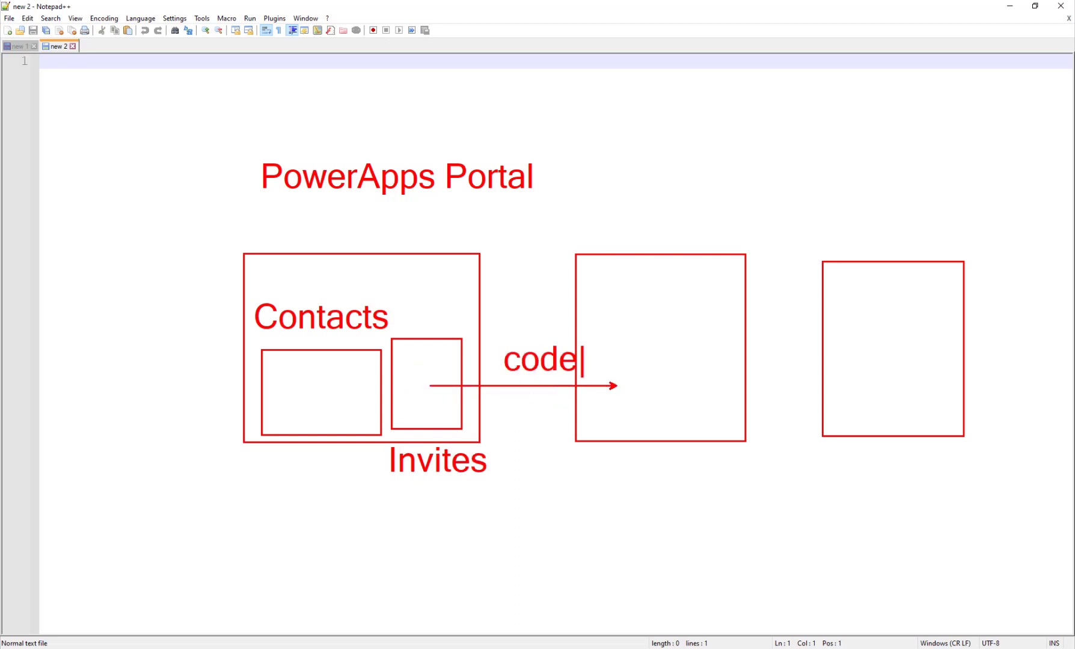
{"action": "key", "text": "Return"}
{"action": "key", "text": "Return"}
{"action": "type", "text": "{{id"}
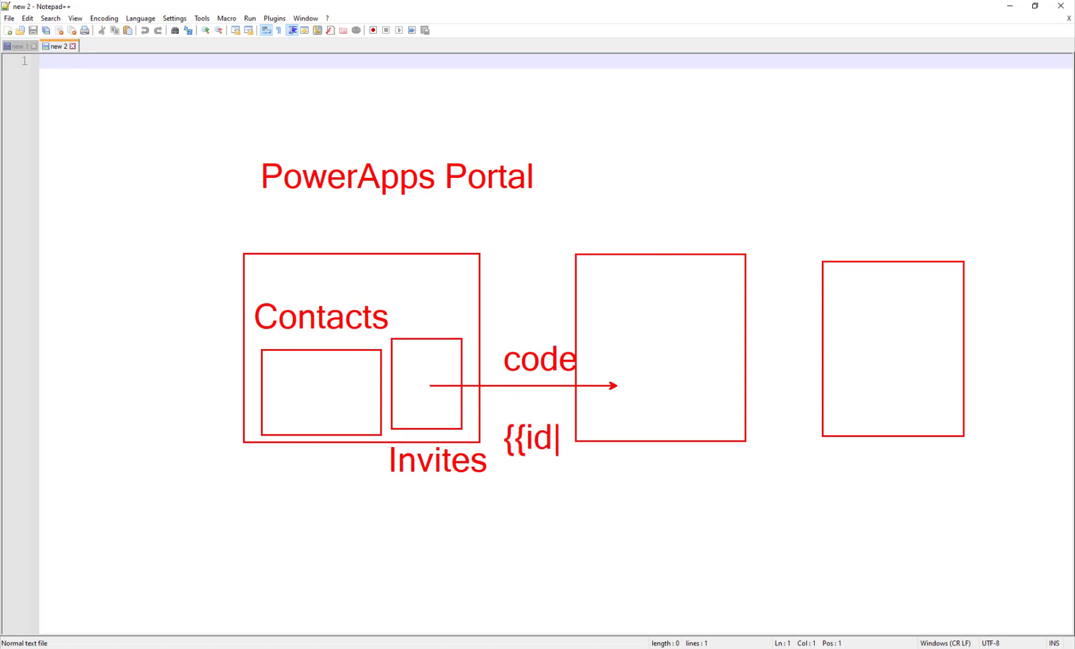
{"action": "type", "text": "}}"}
{"action": "key", "text": "Escape"}
{"action": "left_click_drag", "start_coordinate": [663, 245], "coordinate": [719, 260]}
{"action": "mouse_move", "coordinate": [702, 209]}
{"action": "left_mouse_down"}
{"action": "mouse_move", "coordinate": [721, 169]}
{"action": "mouse_move", "coordinate": [744, 195]}
{"action": "mouse_move", "coordinate": [711, 151]}
{"action": "mouse_move", "coordinate": [724, 159]}
{"action": "left_mouse_up"}
{"action": "type", "text": "t"}
{"action": "type", "text": "Register"}
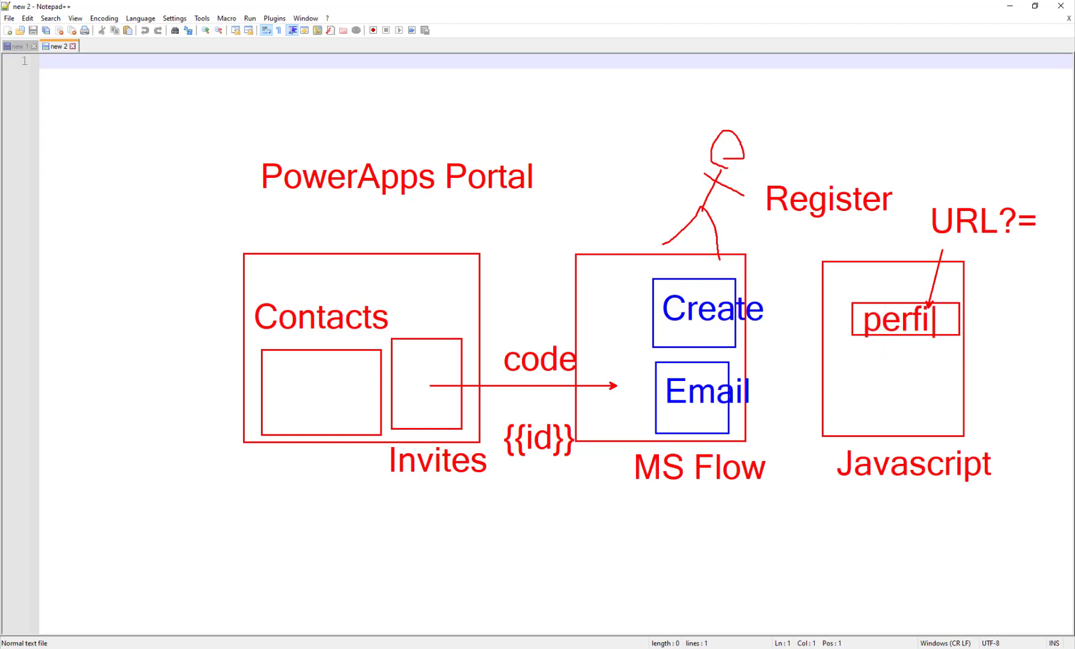
Label the right box 'prefill form', then clear the sketch to return to the portal
{"action": "key", "text": "BackSpace"}
{"action": "key", "text": "BackSpace"}
{"action": "key", "text": "BackSpace"}
{"action": "key", "text": "BackSpace"}
{"action": "key", "text": "BackSpace"}
{"action": "type", "text": "prefill"}
{"action": "key", "text": "Return"}
{"action": "type", "text": "c"}
{"action": "key", "text": "BackSpace"}
{"action": "type", "text": "form"}
{"action": "key", "text": "Escape"}
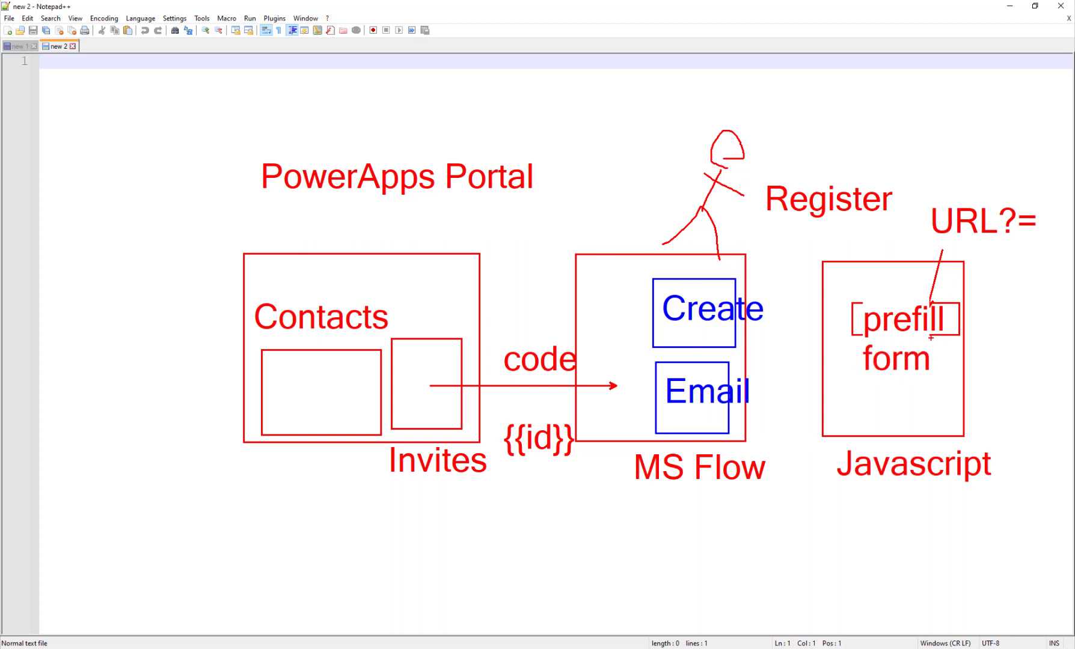
{"action": "key", "text": "e"}
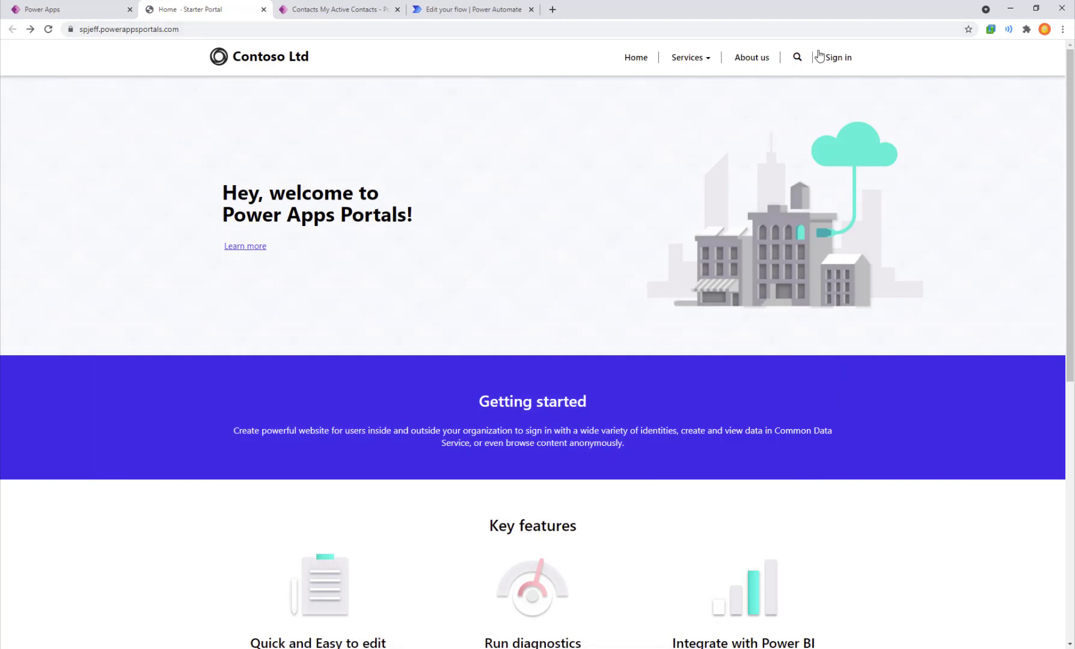
Open the portal sign-in page and highlight the Sign in, Register and Redeem invitation tabs
{"action": "left_click", "coordinate": [835, 60]}
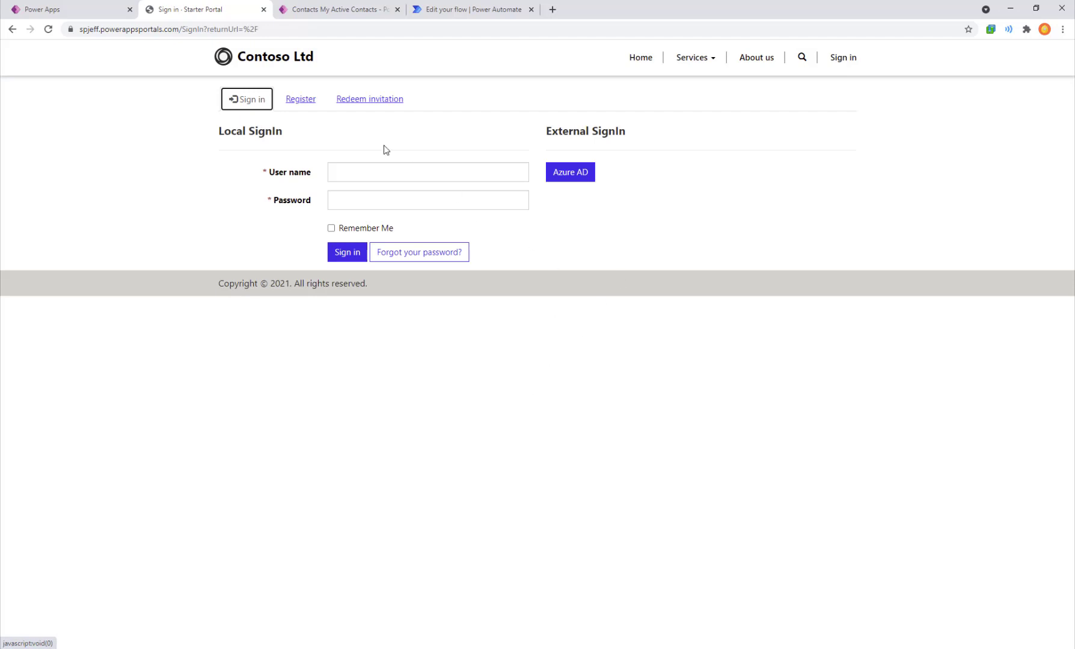
{"action": "left_click_drag", "start_coordinate": [206, 83], "coordinate": [272, 134]}
{"action": "left_click_drag", "start_coordinate": [276, 76], "coordinate": [324, 133]}
{"action": "left_click_drag", "start_coordinate": [321, 83], "coordinate": [431, 141]}
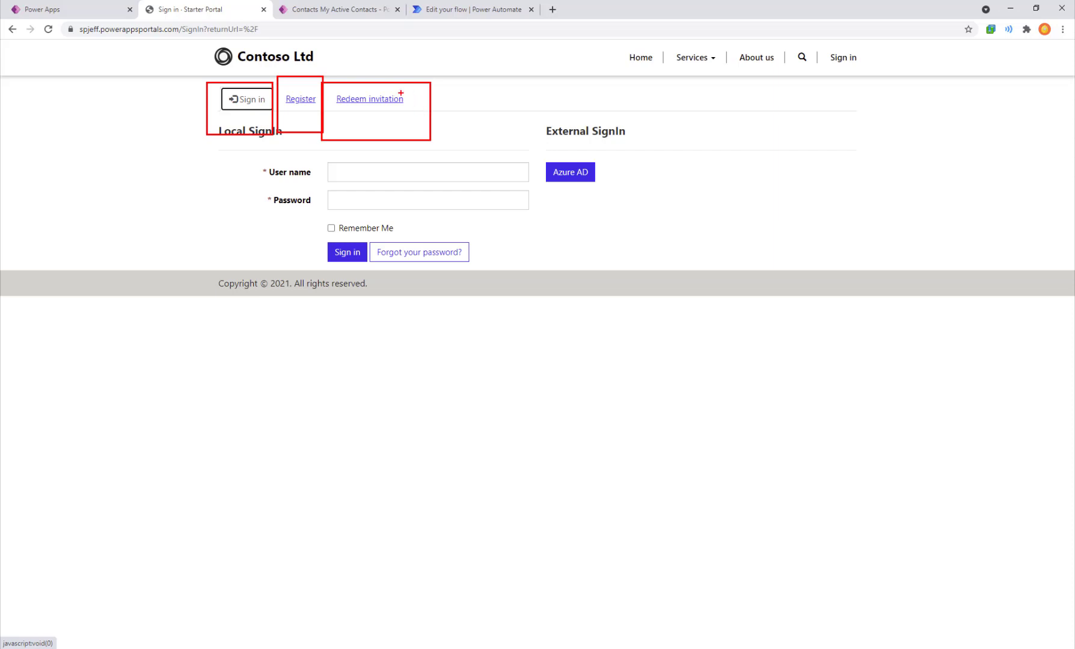
{"action": "left_click_drag", "start_coordinate": [400, 93], "coordinate": [459, 133]}
{"action": "key", "text": "Escape"}
Open Redeem invitation and mark up its invitation code form and page address
{"action": "left_click", "coordinate": [391, 101]}
{"action": "key", "text": "ctrl+2"}
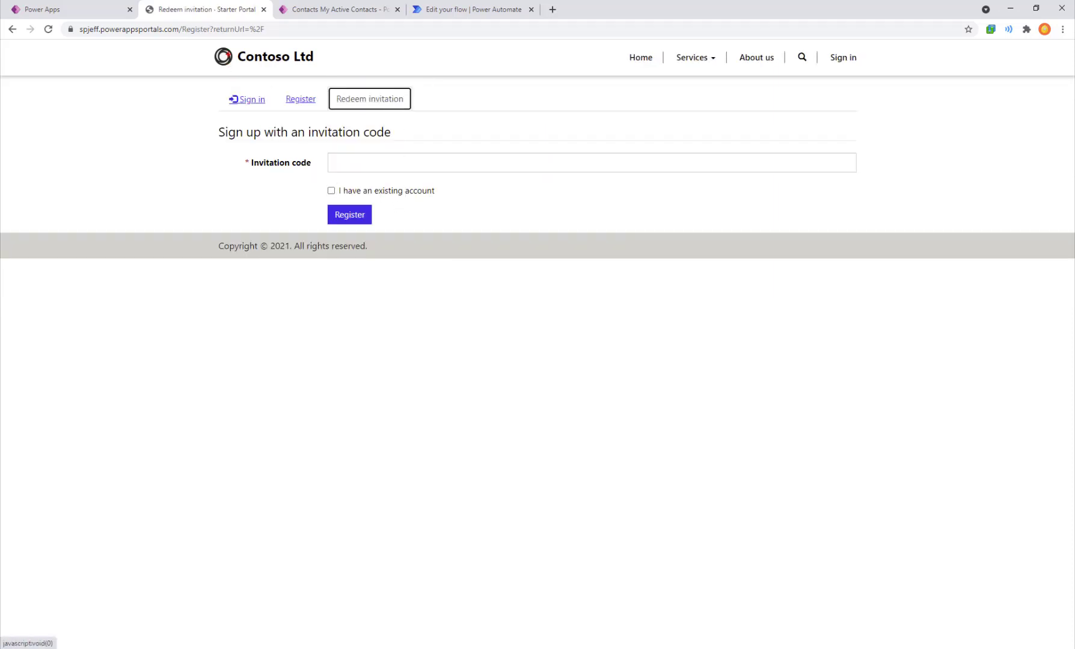
{"action": "left_click_drag", "start_coordinate": [193, 86], "coordinate": [503, 236]}
{"action": "left_click_drag", "start_coordinate": [373, 221], "coordinate": [441, 300]}
{"action": "mouse_move", "coordinate": [254, 47]}
{"action": "left_mouse_down"}
{"action": "mouse_move", "coordinate": [203, 8]}
{"action": "mouse_move", "coordinate": [230, 62]}
{"action": "left_mouse_up"}
{"action": "left_click_drag", "start_coordinate": [280, 37], "coordinate": [348, 66]}
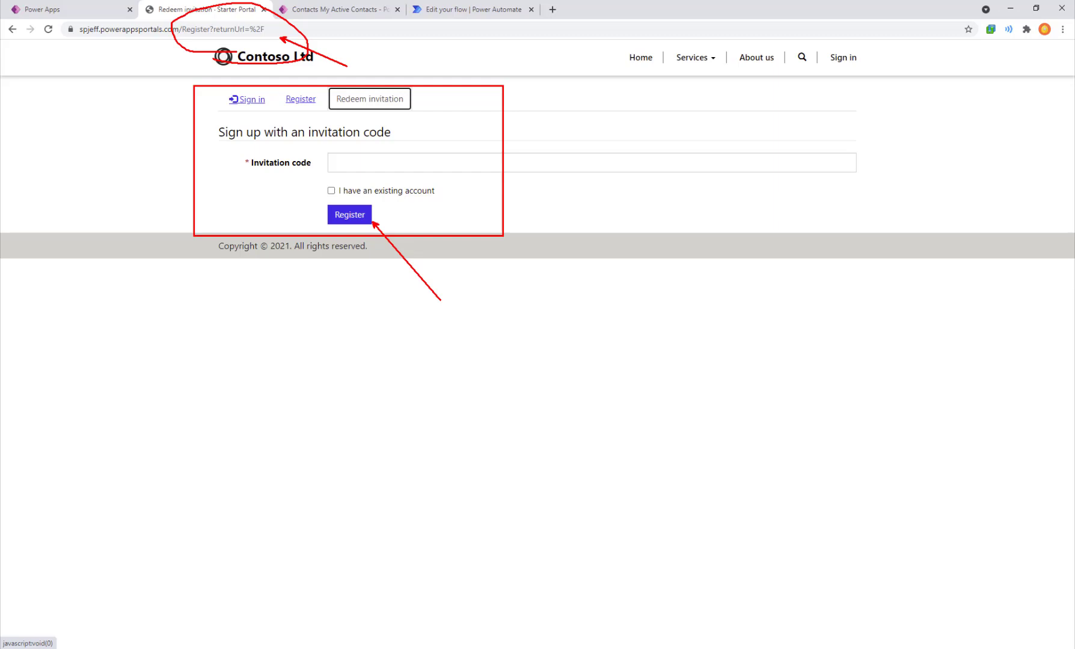
{"action": "left_click", "coordinate": [497, 416]}
{"action": "key", "text": "F12"}
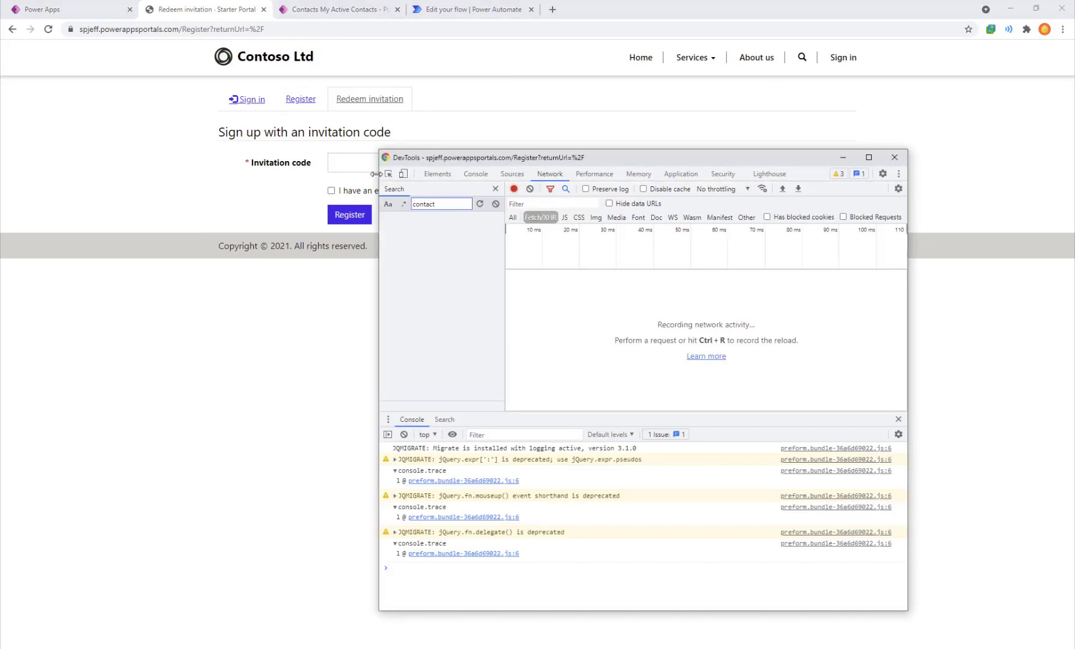
{"action": "left_click", "coordinate": [384, 175]}
{"action": "left_click", "coordinate": [365, 162]}
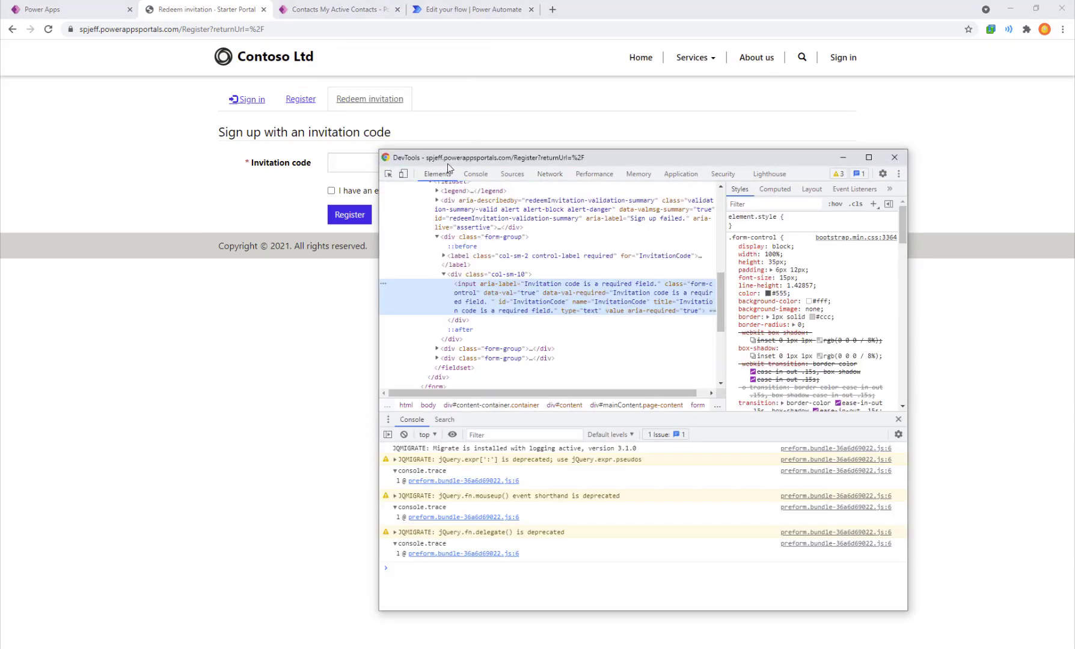
{"action": "left_click_drag", "start_coordinate": [448, 164], "coordinate": [326, 242]}
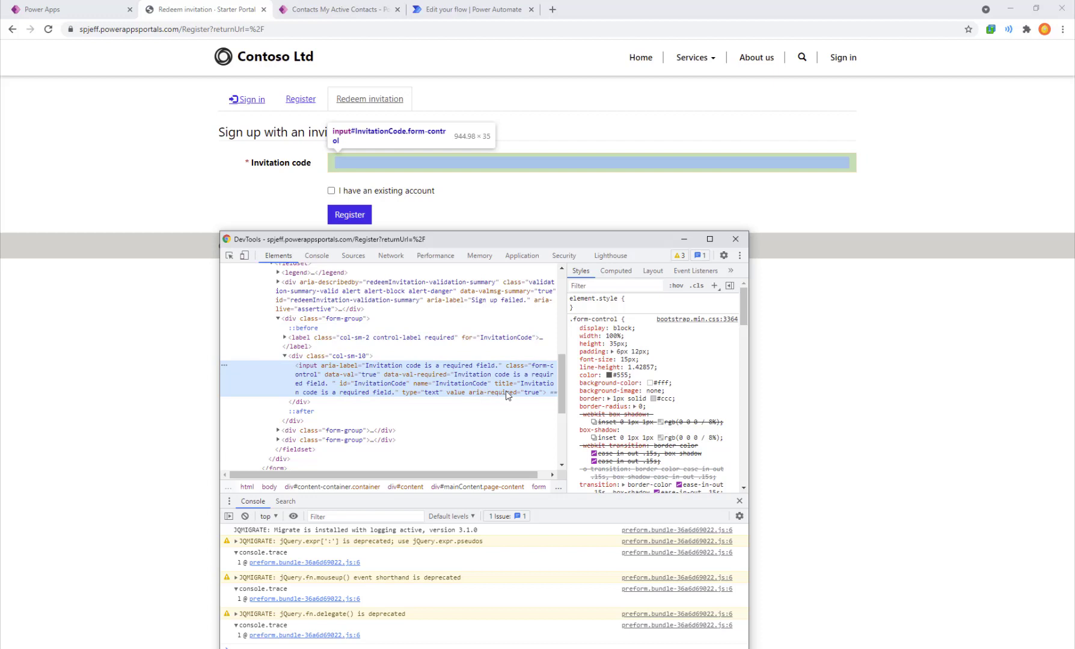
{"action": "double_click", "coordinate": [381, 384]}
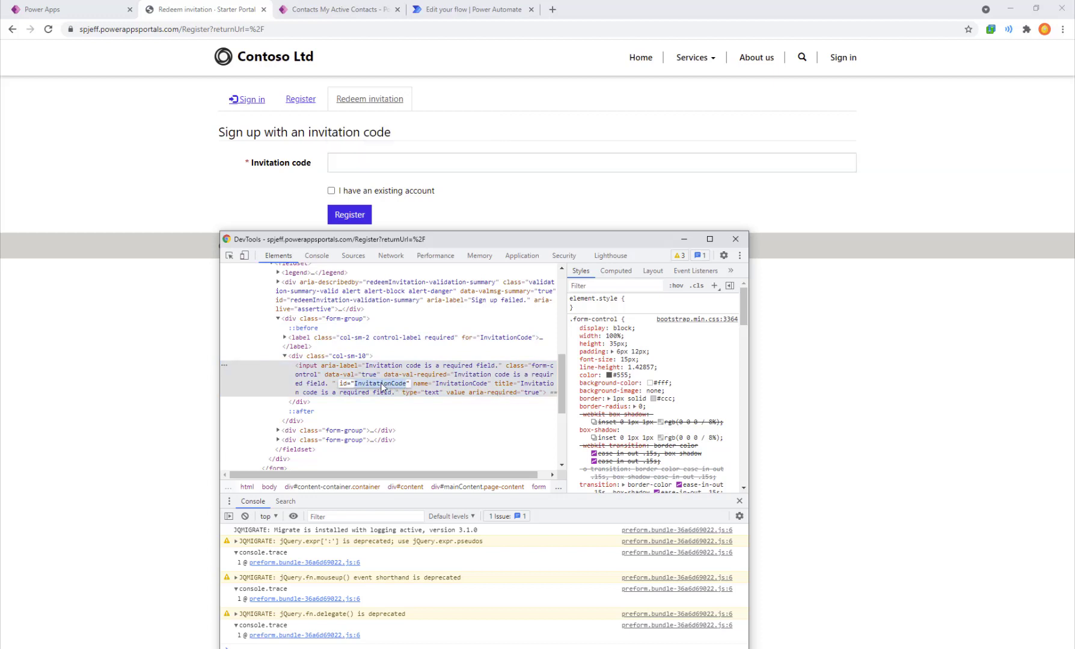
{"action": "mouse_move", "coordinate": [367, 407]}
{"action": "left_mouse_down"}
{"action": "mouse_move", "coordinate": [444, 362]}
{"action": "mouse_move", "coordinate": [361, 411]}
{"action": "mouse_move", "coordinate": [478, 206]}
{"action": "mouse_move", "coordinate": [425, 146]}
{"action": "left_mouse_up"}
{"action": "key", "text": "Escape"}
{"action": "left_click", "coordinate": [735, 239]}
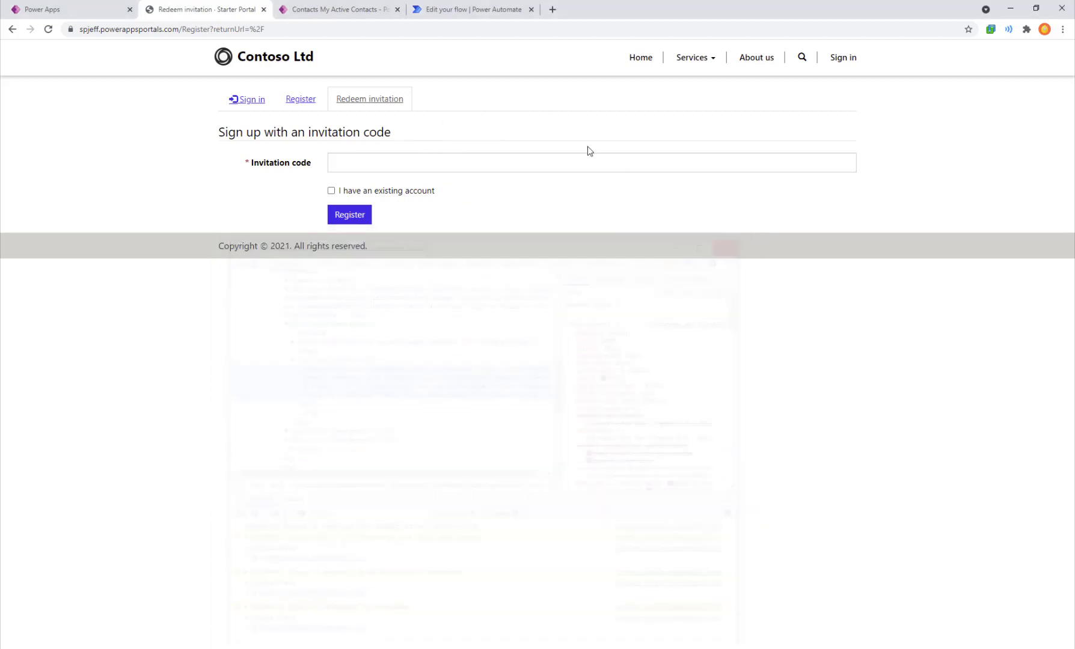
In the Contacts list, highlight the two named contacts and select the last one
{"action": "left_click", "coordinate": [348, 14]}
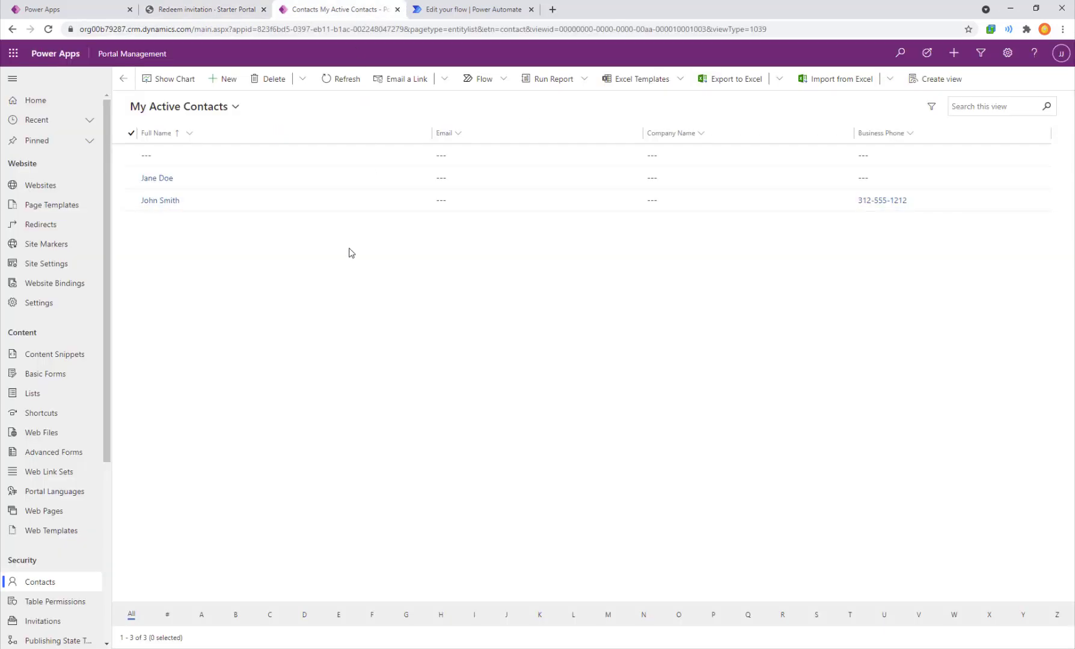
{"action": "key", "text": "ctrl+2"}
{"action": "left_click_drag", "start_coordinate": [102, 597], "coordinate": [1, 562]}
{"action": "left_click_drag", "start_coordinate": [120, 157], "coordinate": [217, 216]}
{"action": "key", "text": "Escape"}
{"action": "left_click", "coordinate": [125, 202]}
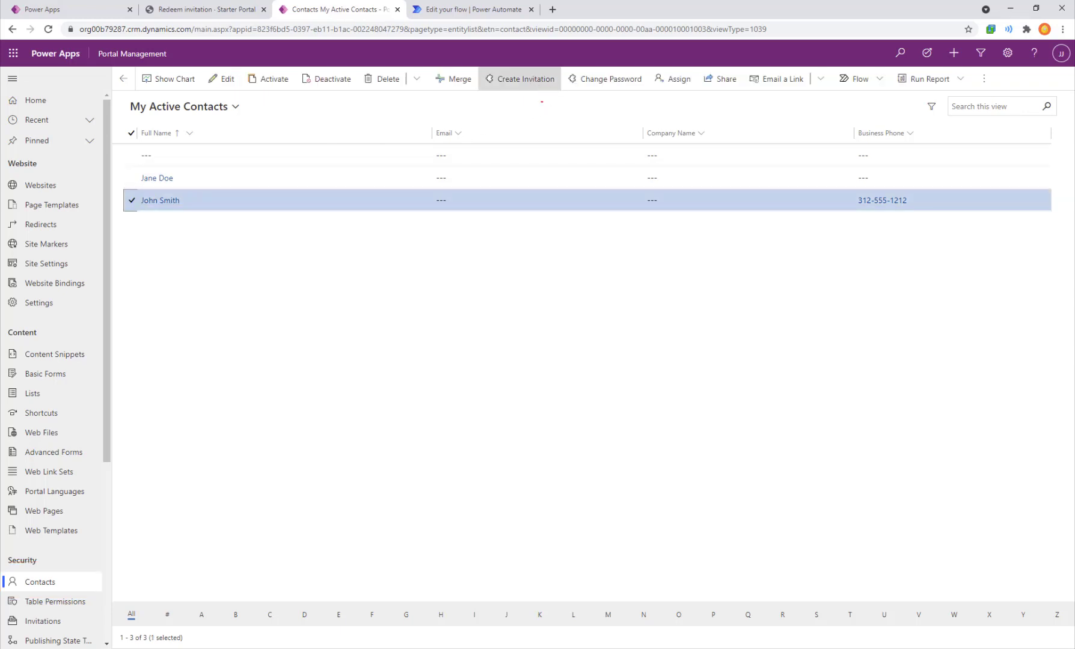
Add the other named contact to the selection, noting the multi-record commands
{"action": "mouse_move", "coordinate": [494, 111]}
{"action": "left_mouse_down"}
{"action": "mouse_move", "coordinate": [550, 110]}
{"action": "mouse_move", "coordinate": [511, 102]}
{"action": "mouse_move", "coordinate": [565, 148]}
{"action": "left_mouse_up"}
{"action": "left_click", "coordinate": [133, 178]}
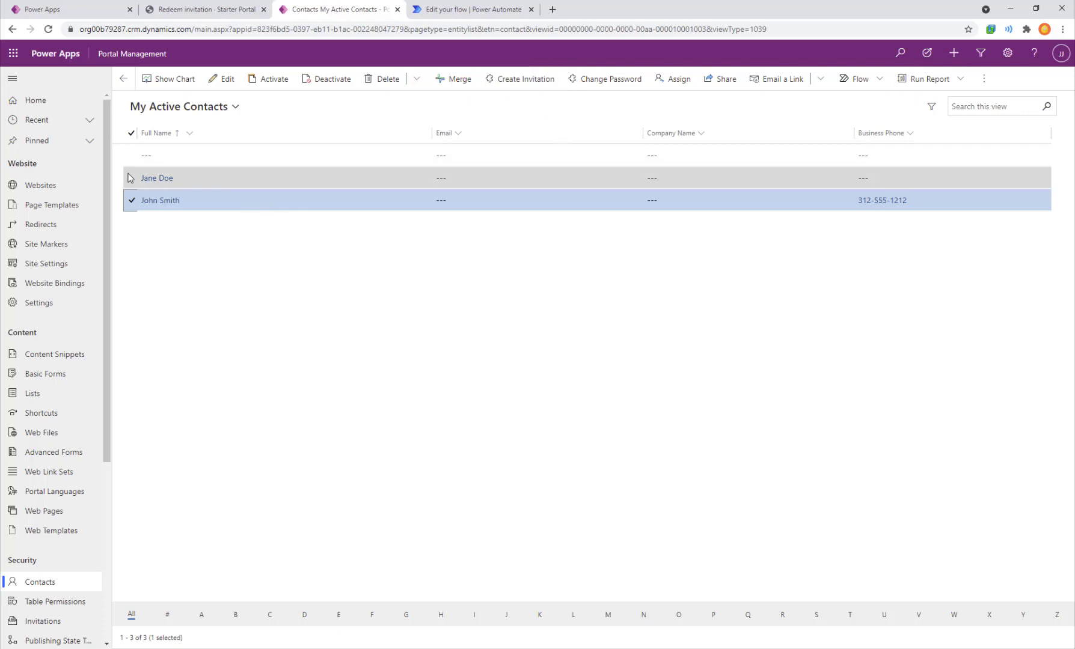
{"action": "mouse_move", "coordinate": [523, 122]}
{"action": "left_mouse_down"}
{"action": "mouse_move", "coordinate": [450, 90]}
{"action": "mouse_move", "coordinate": [543, 153]}
{"action": "left_mouse_up"}
{"action": "left_click_drag", "start_coordinate": [520, 94], "coordinate": [555, 133]}
{"action": "left_click_drag", "start_coordinate": [560, 85], "coordinate": [508, 135]}
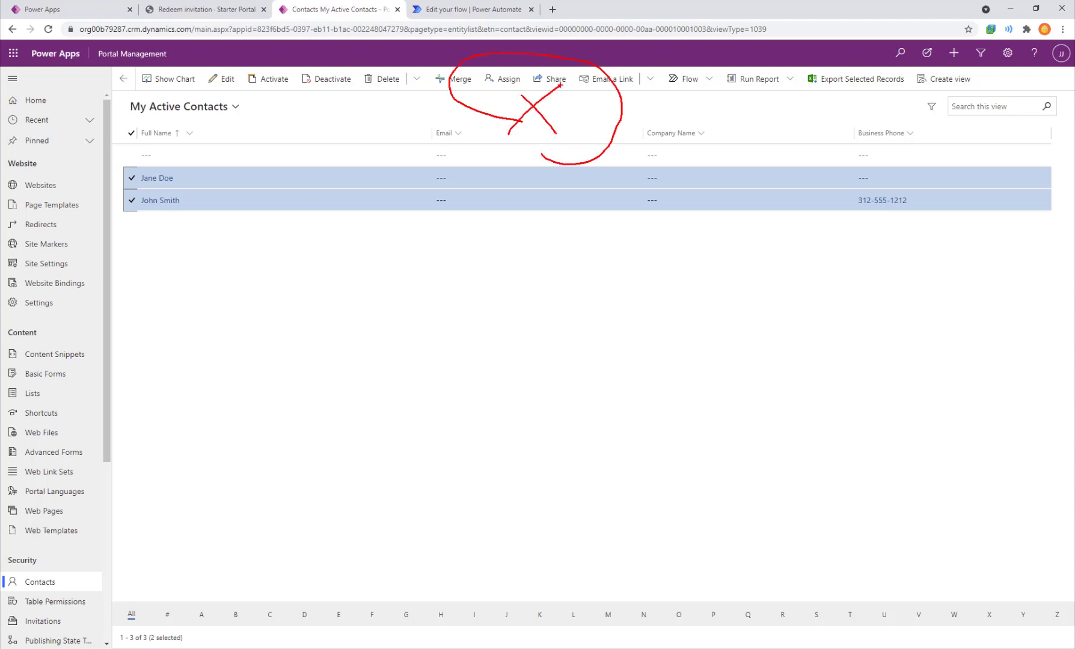
Open the Flow menu's create options and annotate them 'Bulk Invite Automation'
{"action": "left_click", "coordinate": [722, 88]}
{"action": "left_click", "coordinate": [709, 81]}
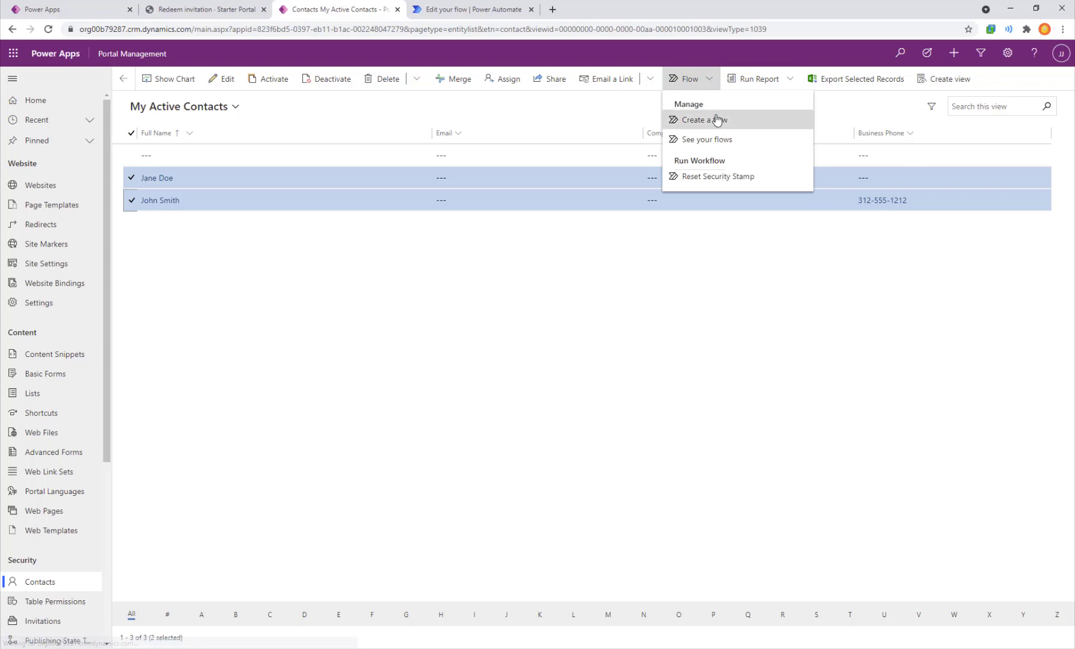
{"action": "mouse_move", "coordinate": [672, 157]}
{"action": "left_mouse_down"}
{"action": "mouse_move", "coordinate": [730, 29]}
{"action": "mouse_move", "coordinate": [666, 154]}
{"action": "left_mouse_up"}
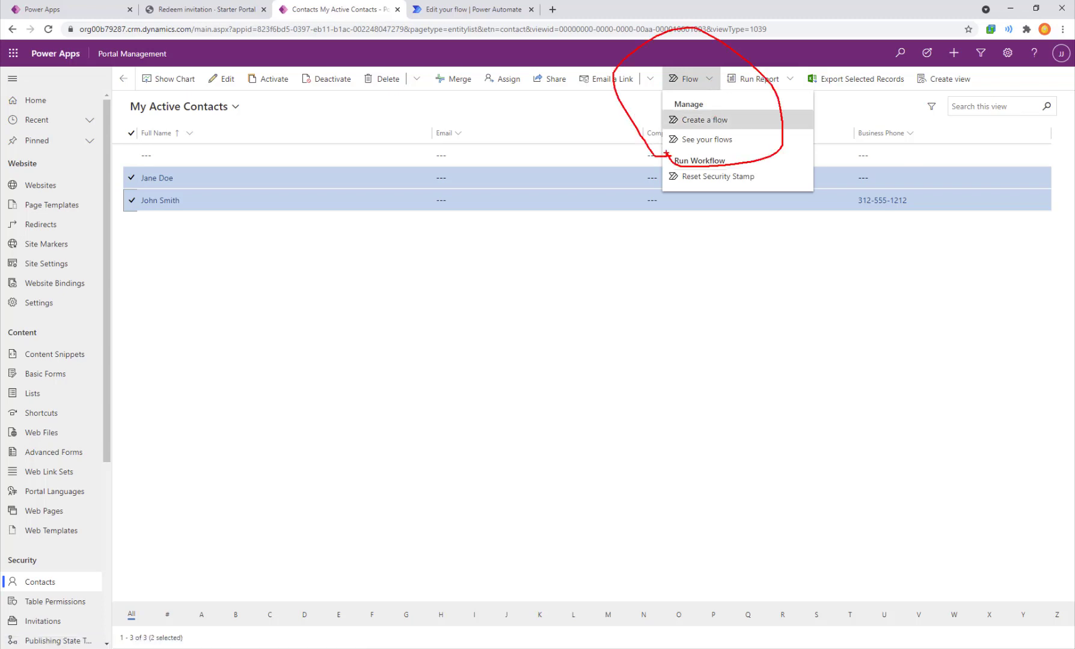
{"action": "left_click_drag", "start_coordinate": [636, 235], "coordinate": [636, 267]}
{"action": "type", "text": "Bulk Invite"}
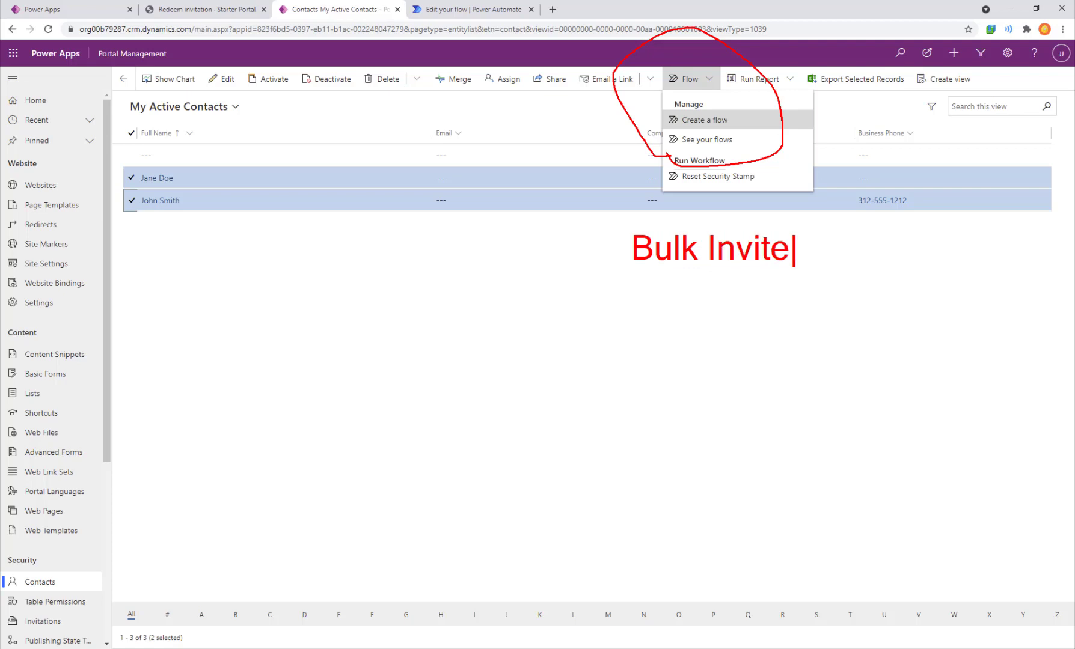
{"action": "key", "text": "Return"}
{"action": "type", "text": "Autom"}
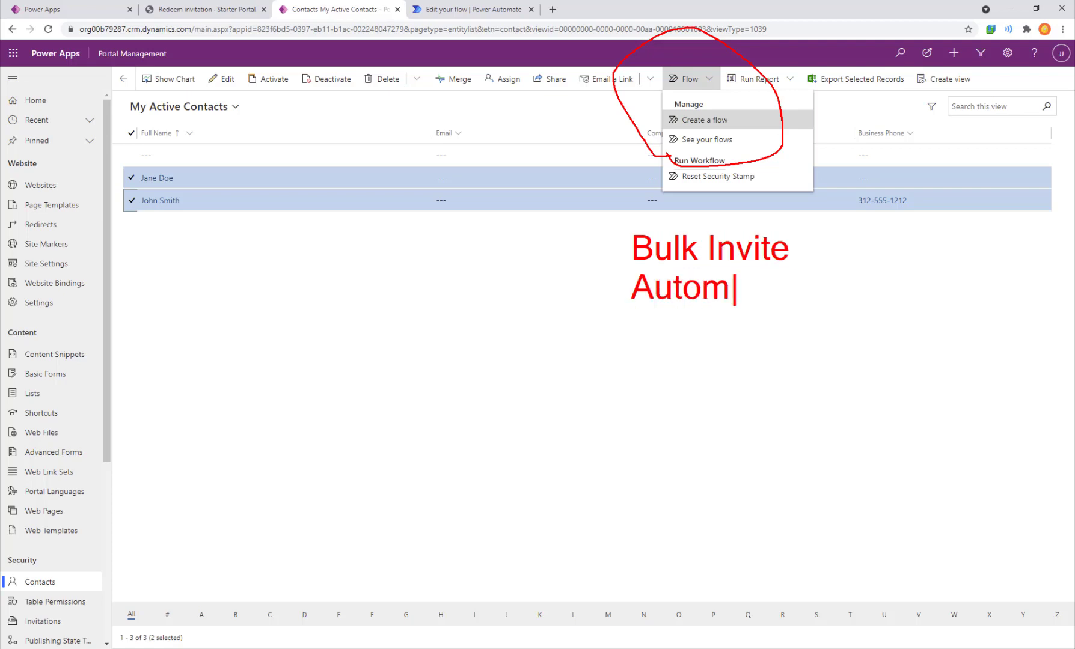
{"action": "type", "text": "ation"}
{"action": "key", "text": "Escape"}
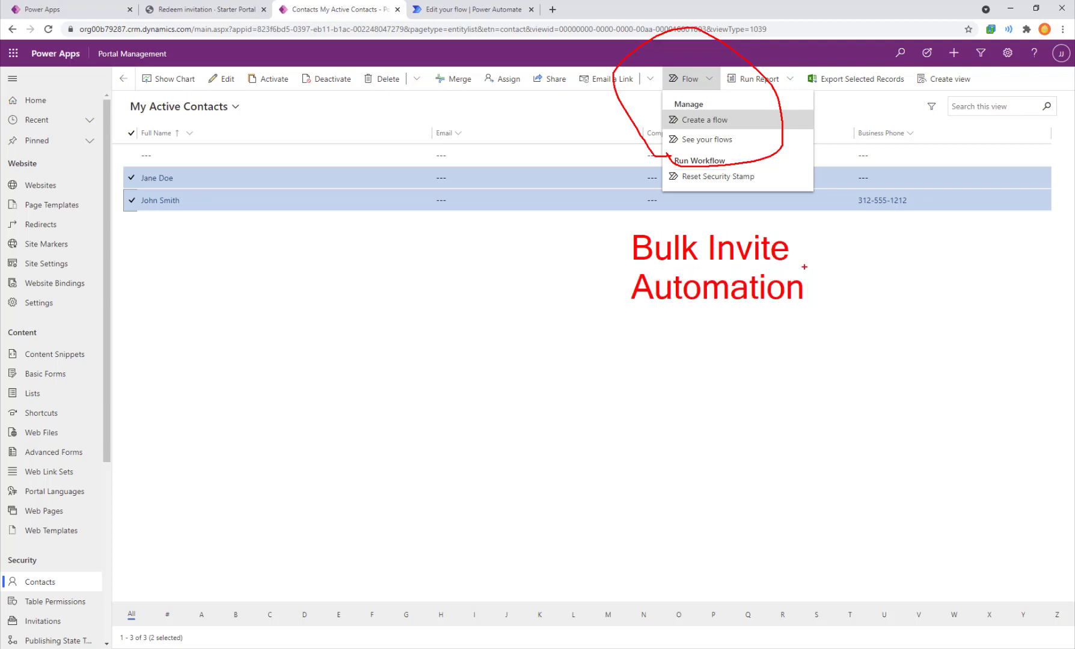
{"action": "key", "text": "Escape"}
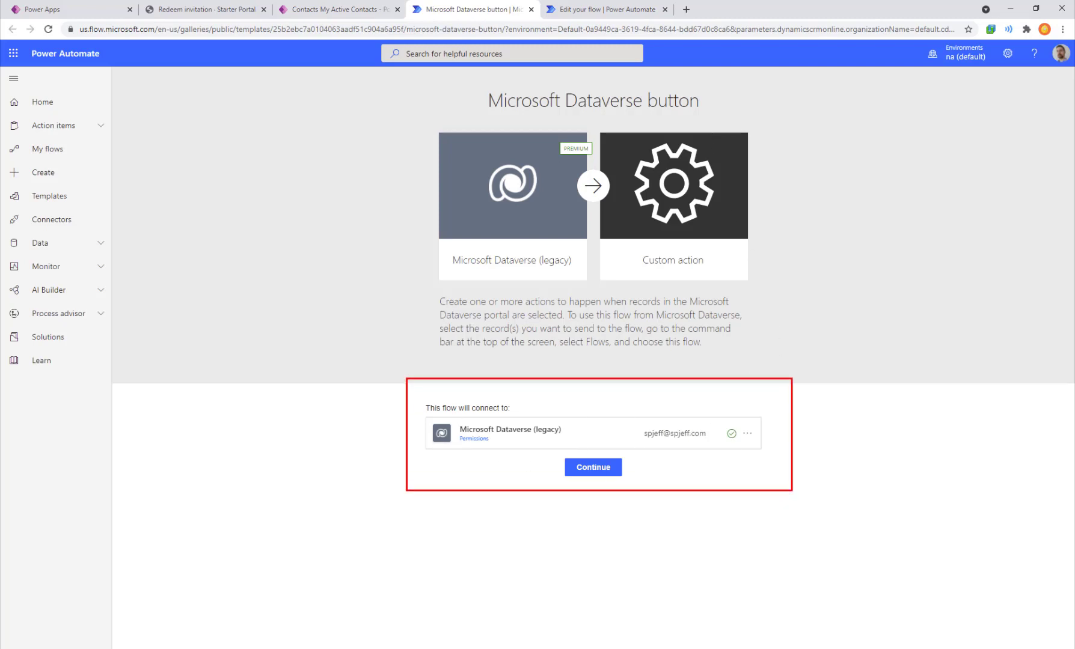
Continue creating the flow from the Microsoft Dataverse button template
{"action": "left_click_drag", "start_coordinate": [480, 454], "coordinate": [437, 520]}
{"action": "key", "text": "Escape"}
{"action": "left_click", "coordinate": [588, 470]}
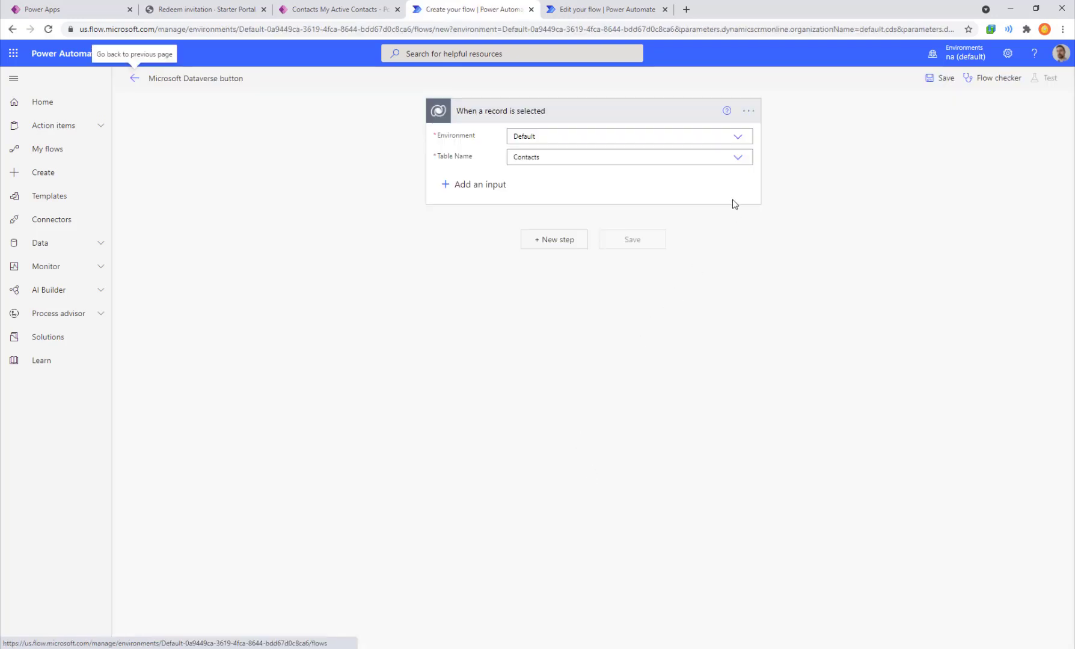
Check the portal's contacts list and the signed-in account's general settings
{"action": "left_click", "coordinate": [337, 10]}
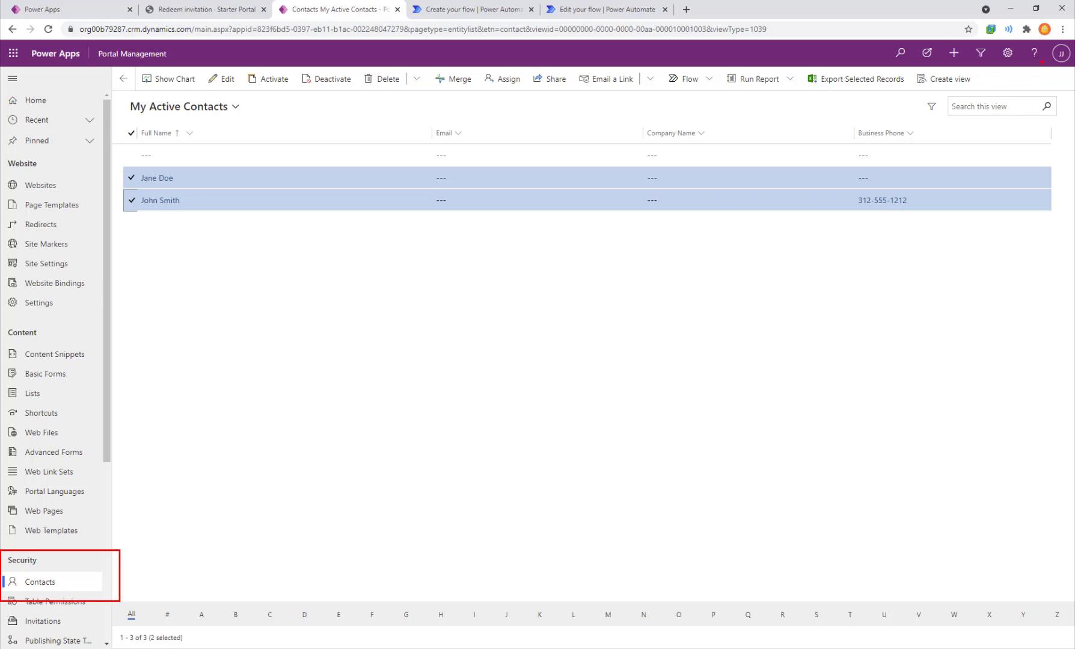
{"action": "left_click", "coordinate": [1058, 55]}
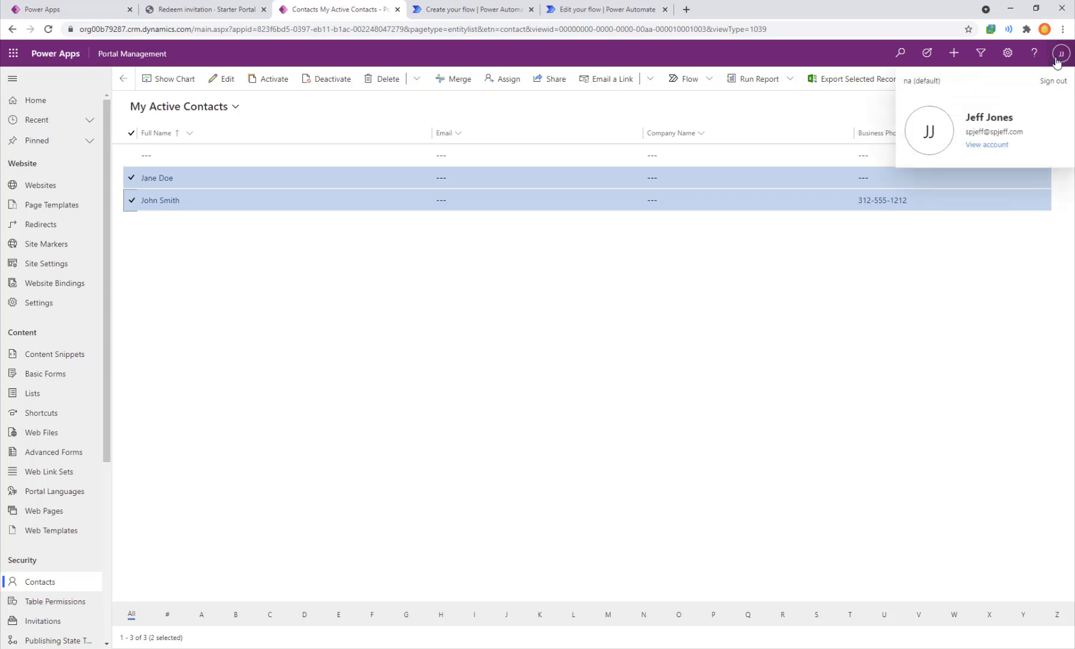
{"action": "left_click", "coordinate": [1009, 60]}
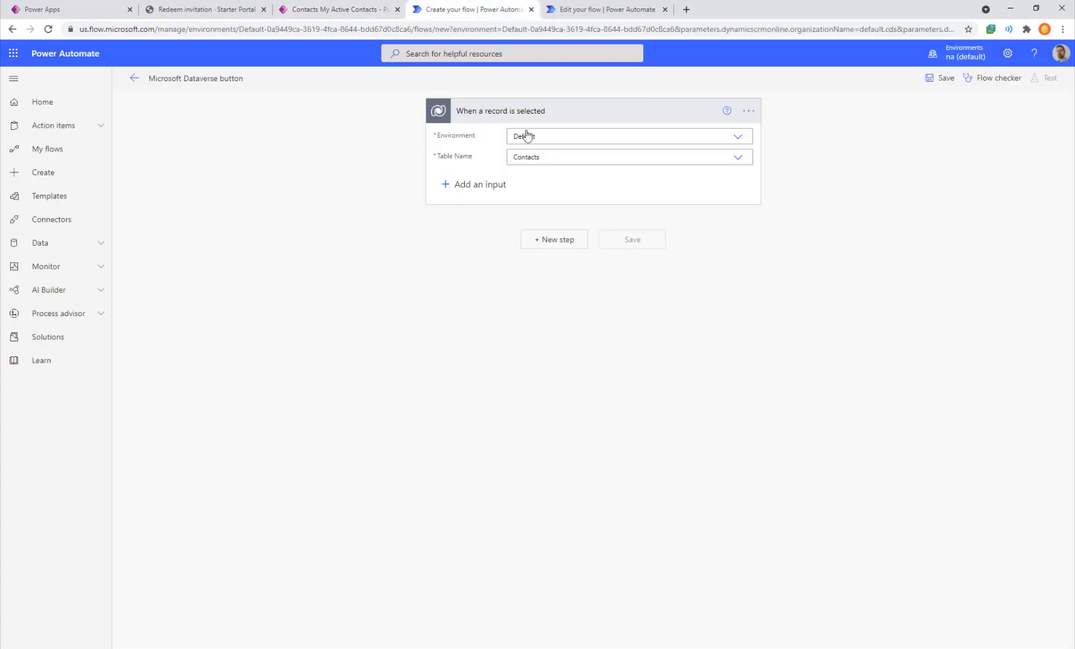
Add a Microsoft Dataverse 'Add a new row' action after the trigger
{"action": "left_click", "coordinate": [551, 247]}
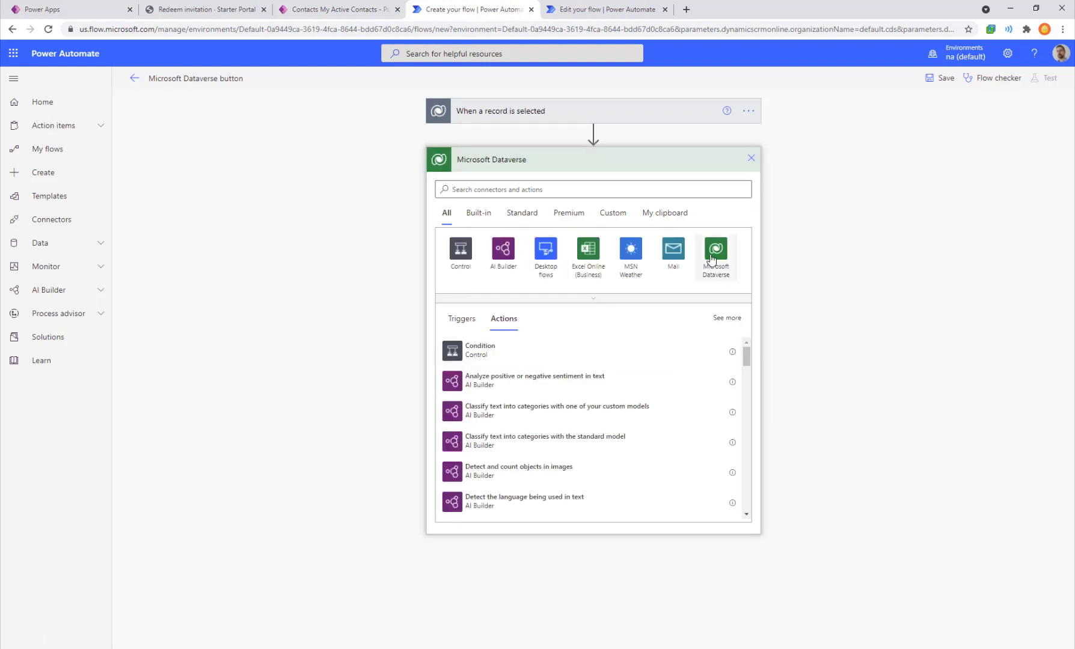
{"action": "left_click", "coordinate": [716, 249]}
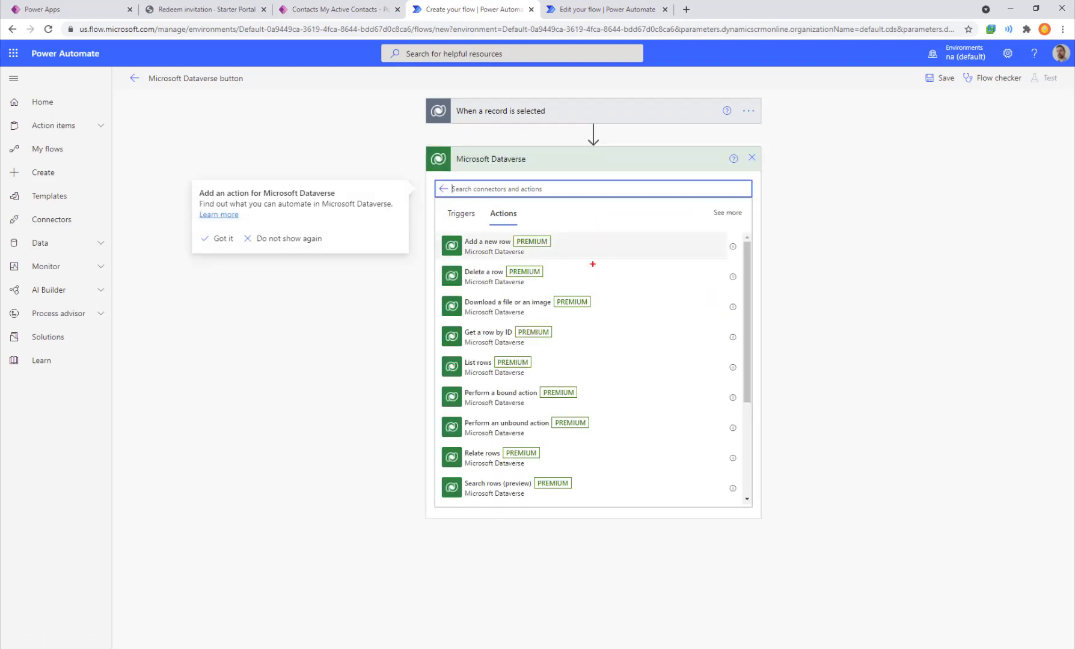
{"action": "left_click_drag", "start_coordinate": [592, 264], "coordinate": [431, 233]}
{"action": "left_click_drag", "start_coordinate": [537, 181], "coordinate": [443, 159]}
{"action": "left_click", "coordinate": [508, 255]}
{"action": "left_click", "coordinate": [508, 255]}
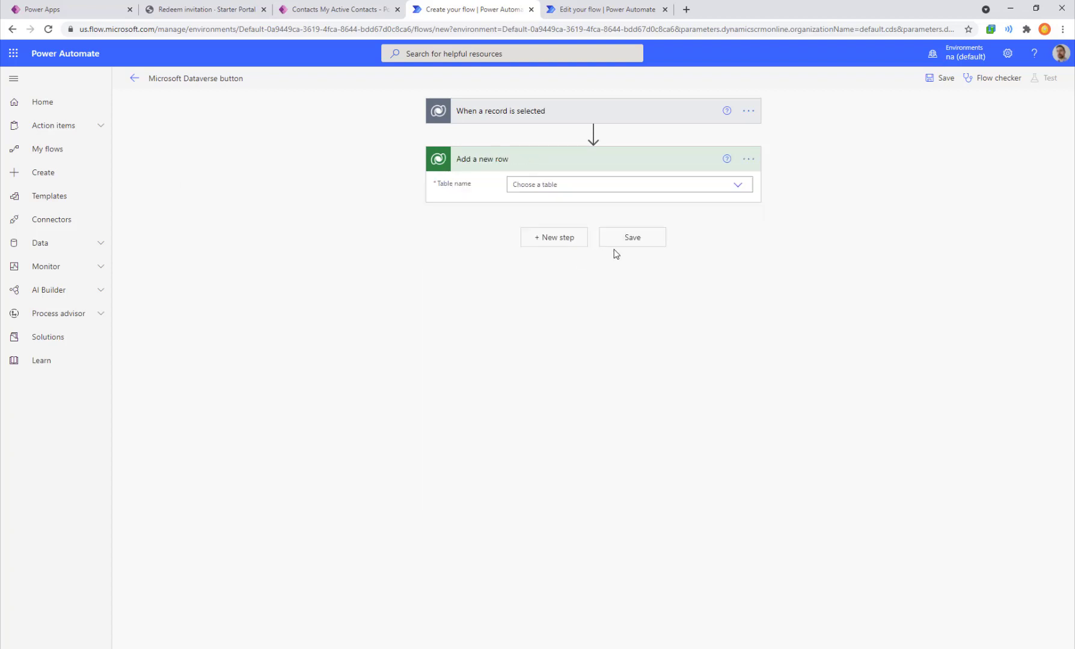
Choose the Invitations table, set Name to User email, and show the Type choices
{"action": "left_click", "coordinate": [738, 187]}
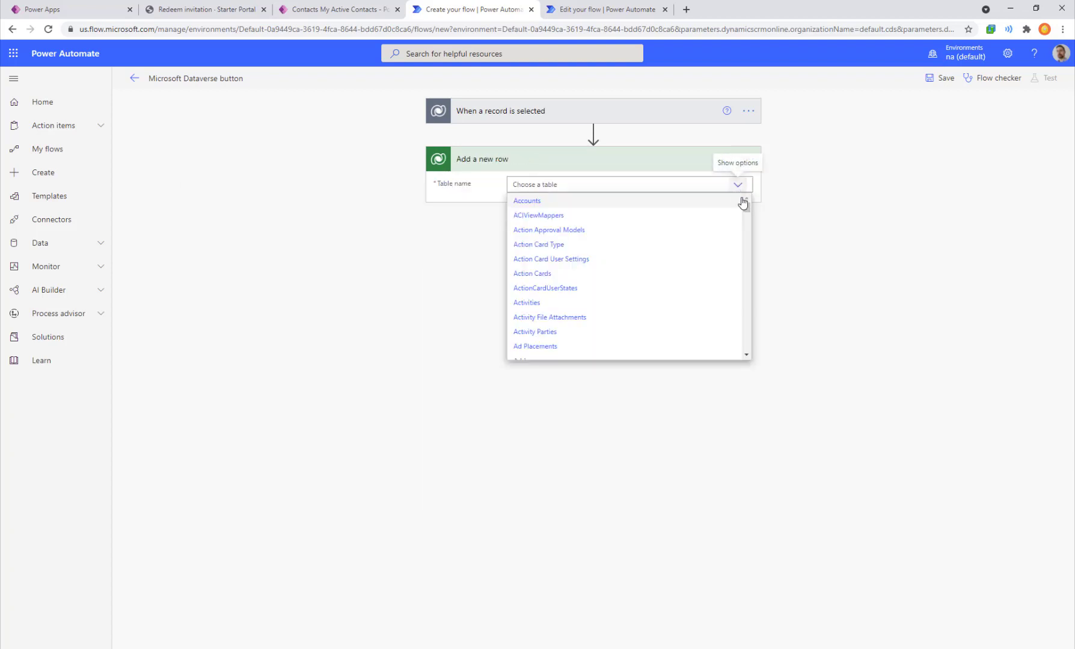
{"action": "left_click_drag", "start_coordinate": [747, 211], "coordinate": [747, 263]}
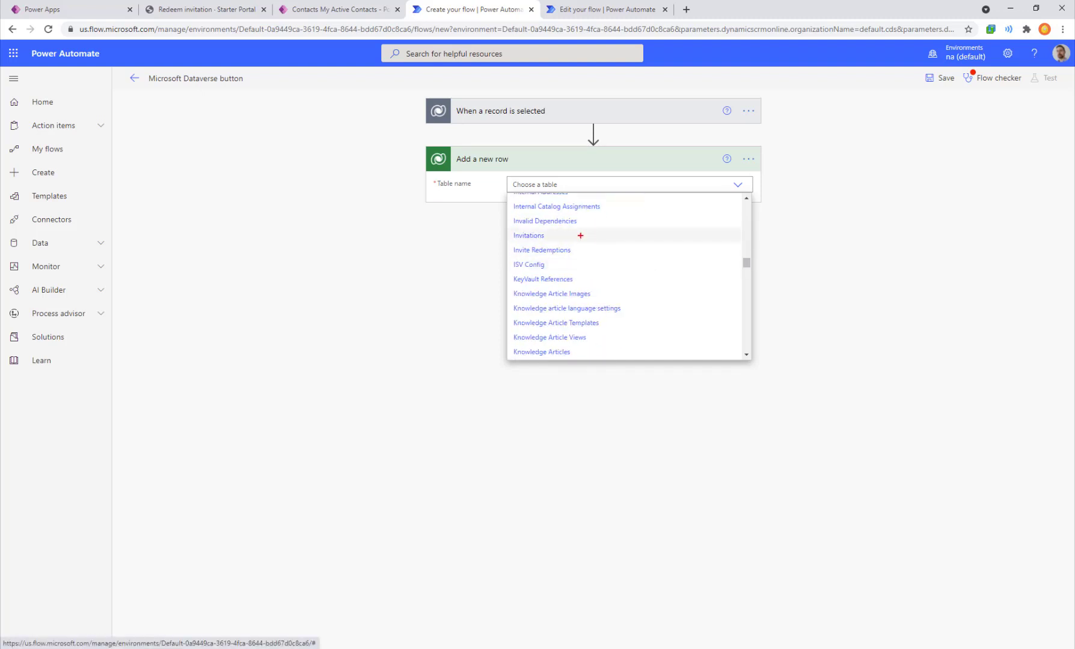
{"action": "left_click", "coordinate": [526, 235]}
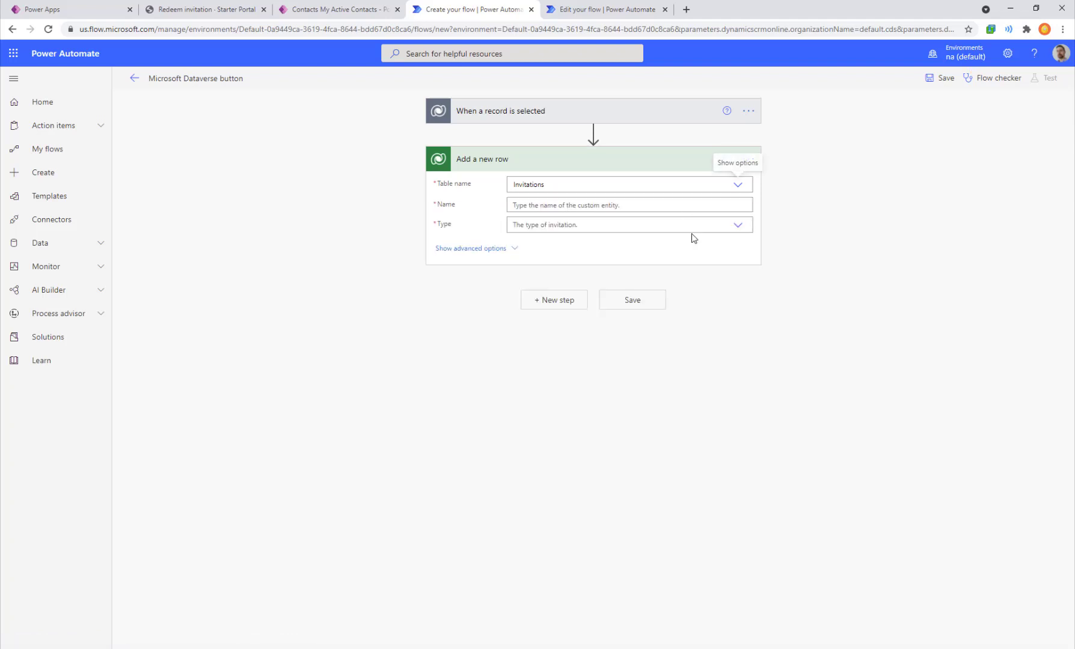
{"action": "left_click", "coordinate": [653, 206]}
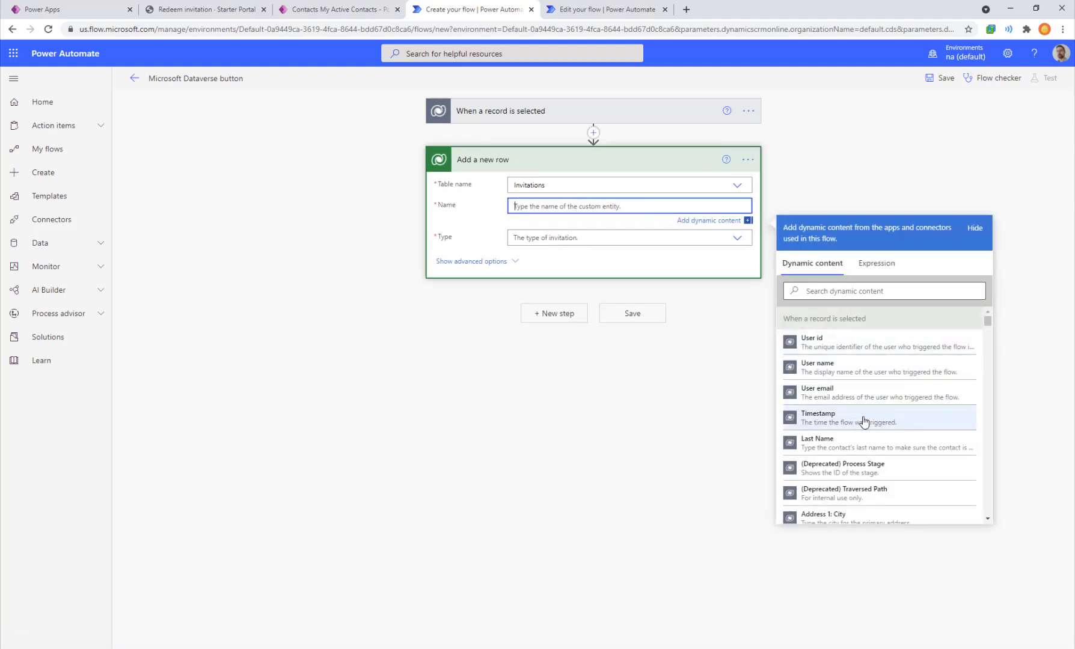
{"action": "left_click", "coordinate": [864, 396]}
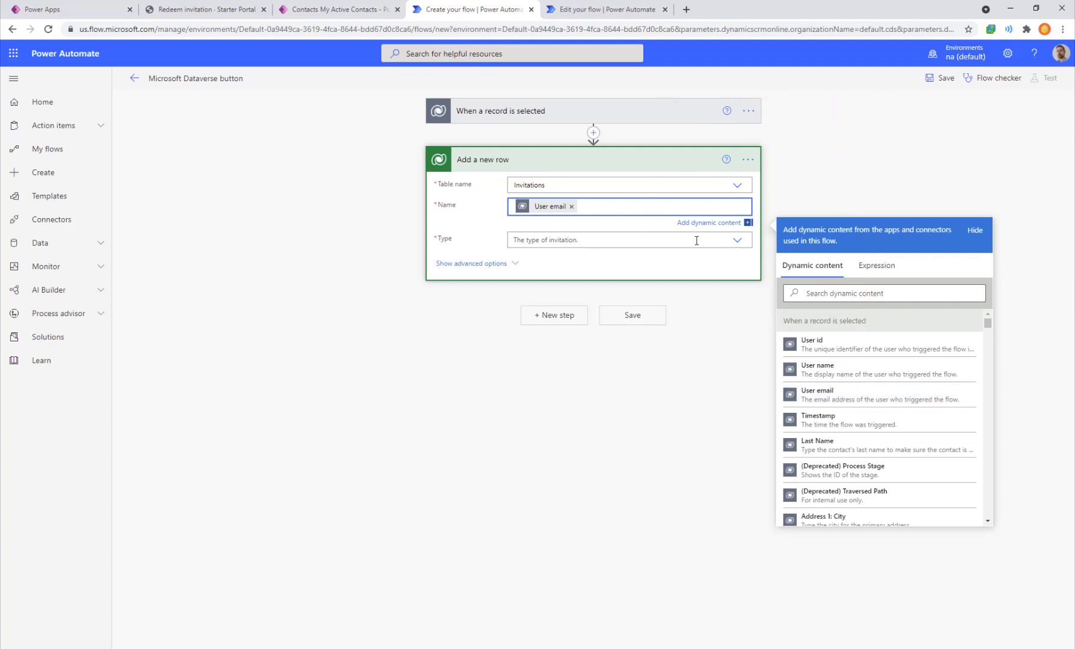
{"action": "left_click", "coordinate": [723, 239]}
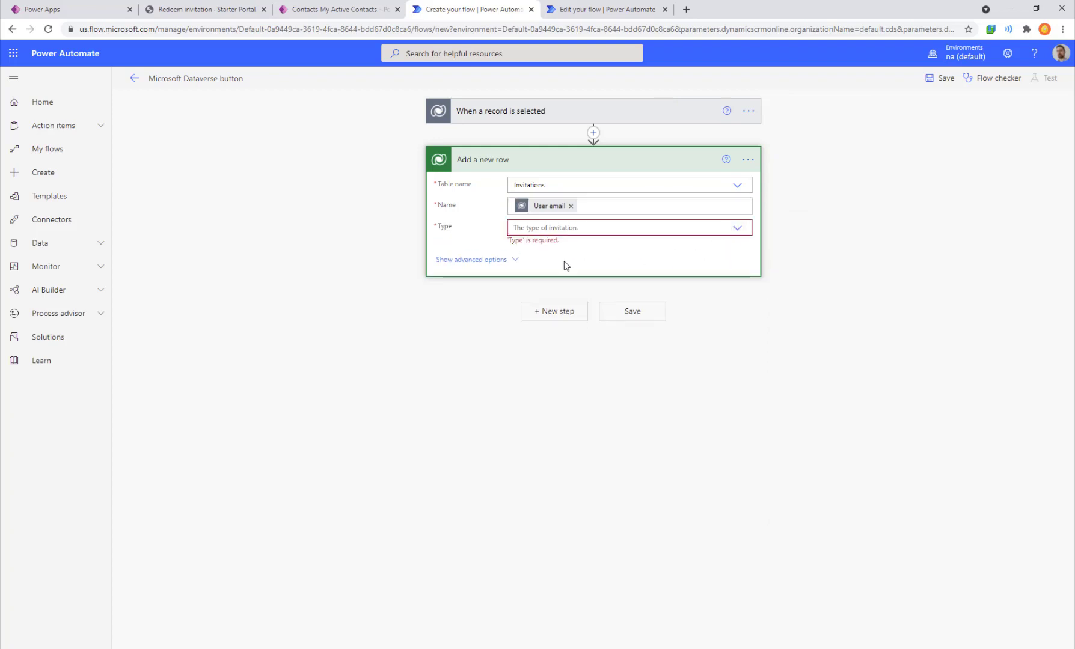
{"action": "left_click", "coordinate": [737, 227]}
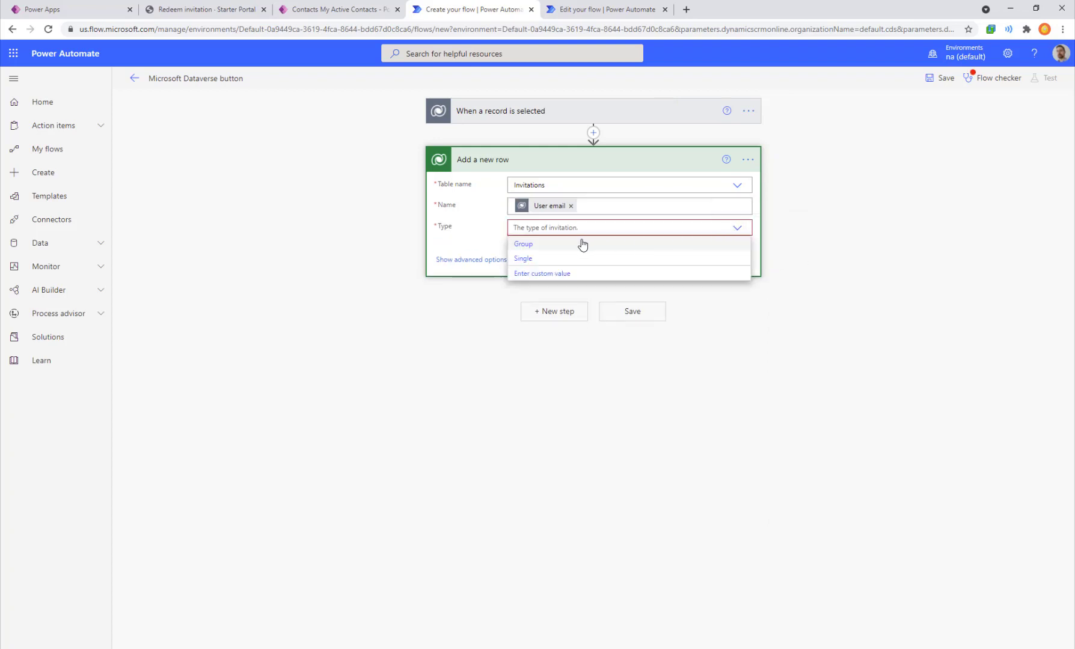
Set the invitation Type to Single, then start a New Invitation in Portal Management
{"action": "left_click", "coordinate": [548, 259]}
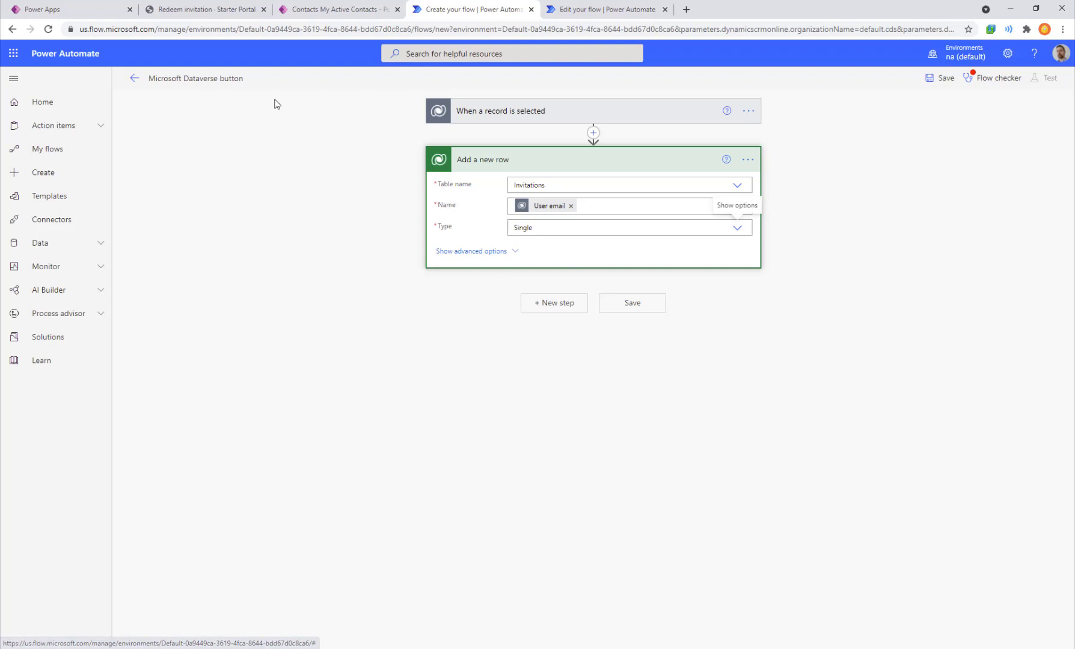
{"action": "left_click", "coordinate": [329, 11]}
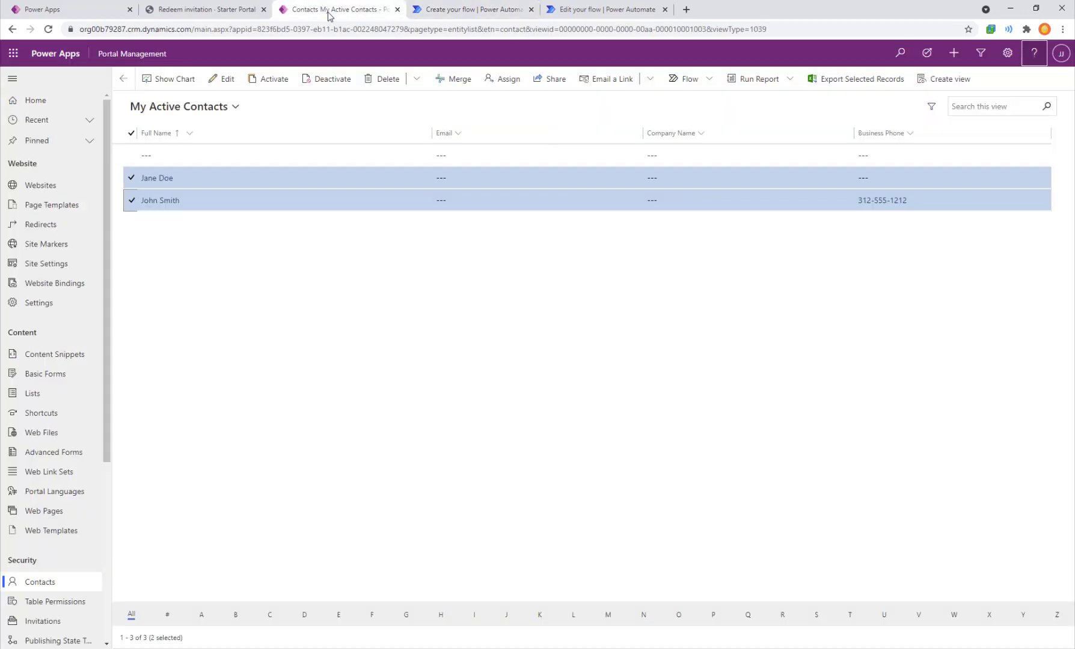
{"action": "left_click", "coordinate": [59, 622]}
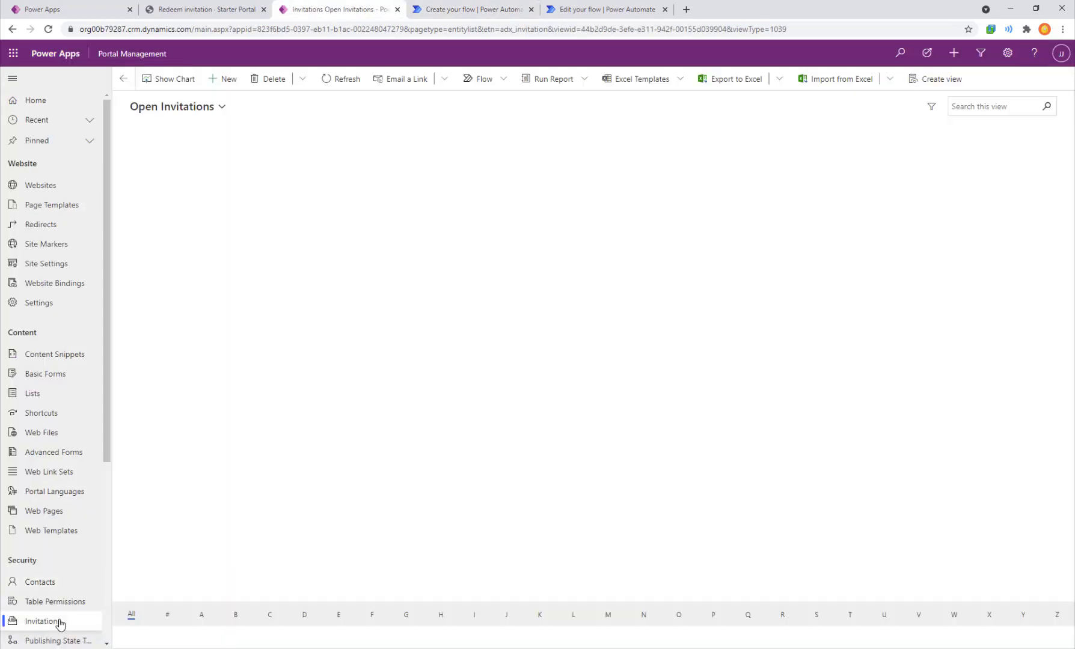
{"action": "left_click", "coordinate": [220, 79]}
{"action": "left_click_drag", "start_coordinate": [84, 636], "coordinate": [2, 595]}
{"action": "left_click_drag", "start_coordinate": [137, 164], "coordinate": [366, 257]}
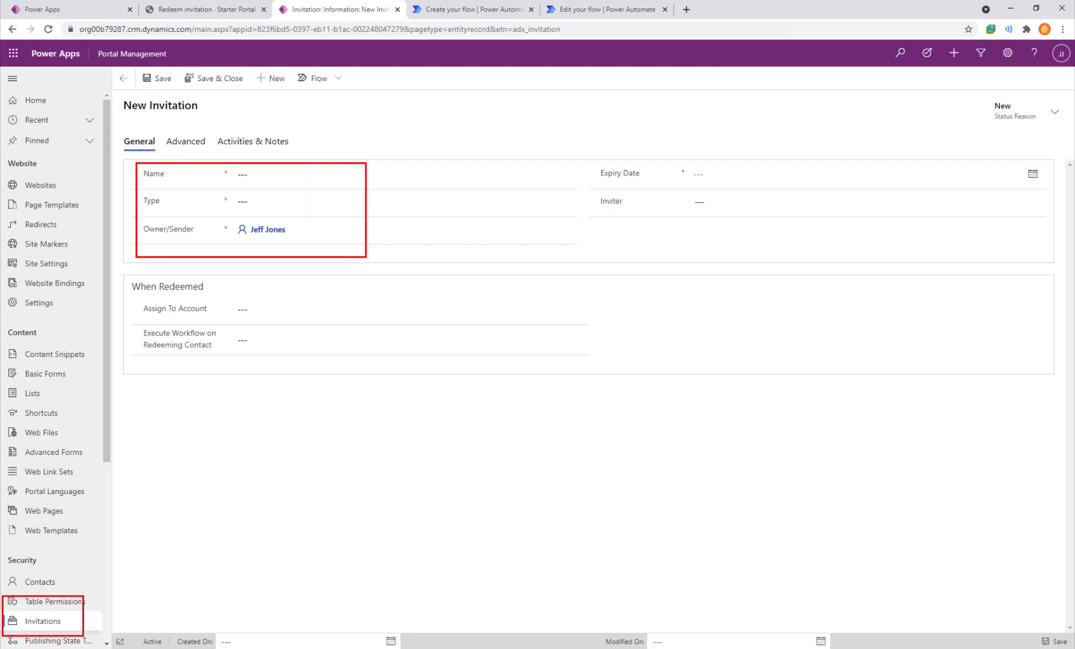
{"action": "key", "text": "Escape"}
Review the New Invitation form's Type choices without picking one, then return to the flow
{"action": "left_click", "coordinate": [252, 205]}
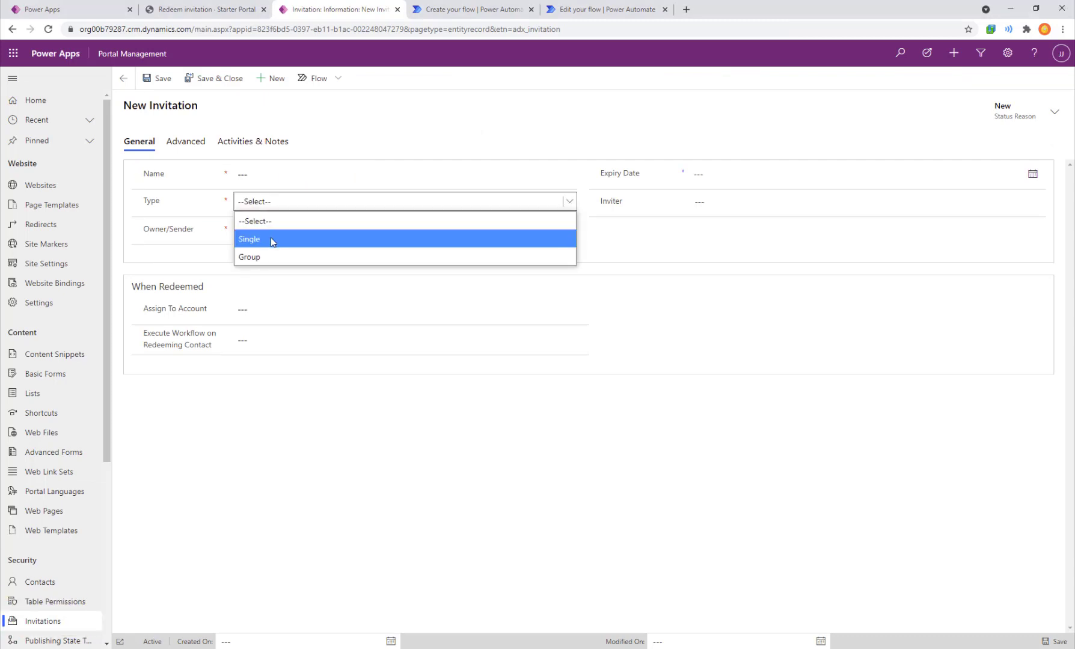
{"action": "mouse_move", "coordinate": [294, 265]}
{"action": "left_mouse_down"}
{"action": "mouse_move", "coordinate": [235, 245]}
{"action": "mouse_move", "coordinate": [95, 139]}
{"action": "left_mouse_up"}
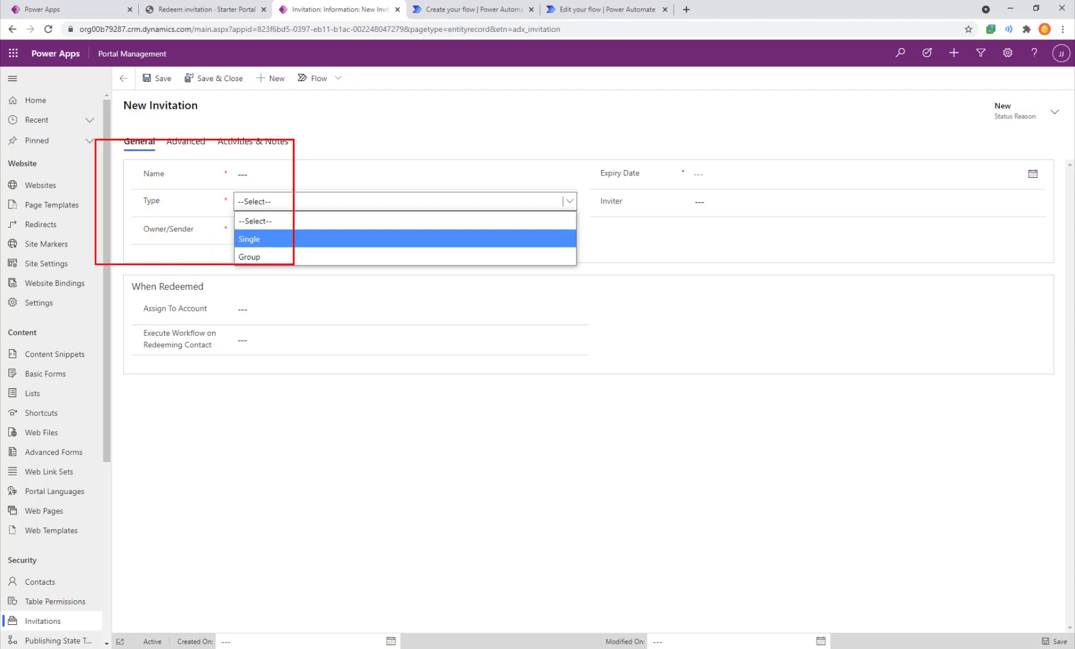
{"action": "key", "text": "Escape"}
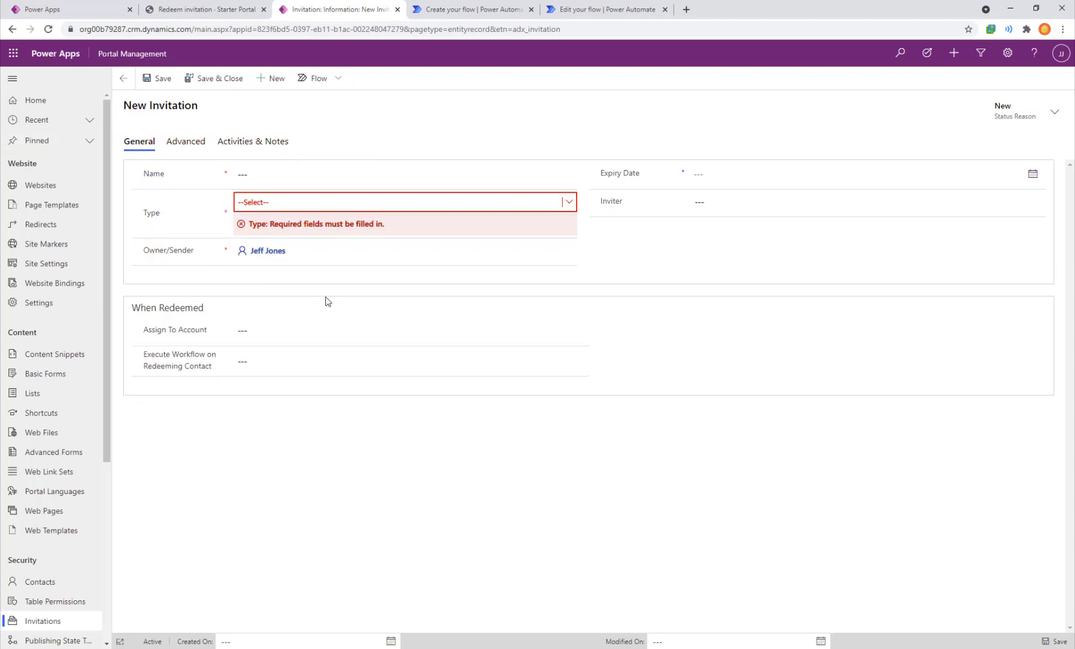
{"action": "left_click", "coordinate": [555, 205]}
{"action": "left_click", "coordinate": [467, 137]}
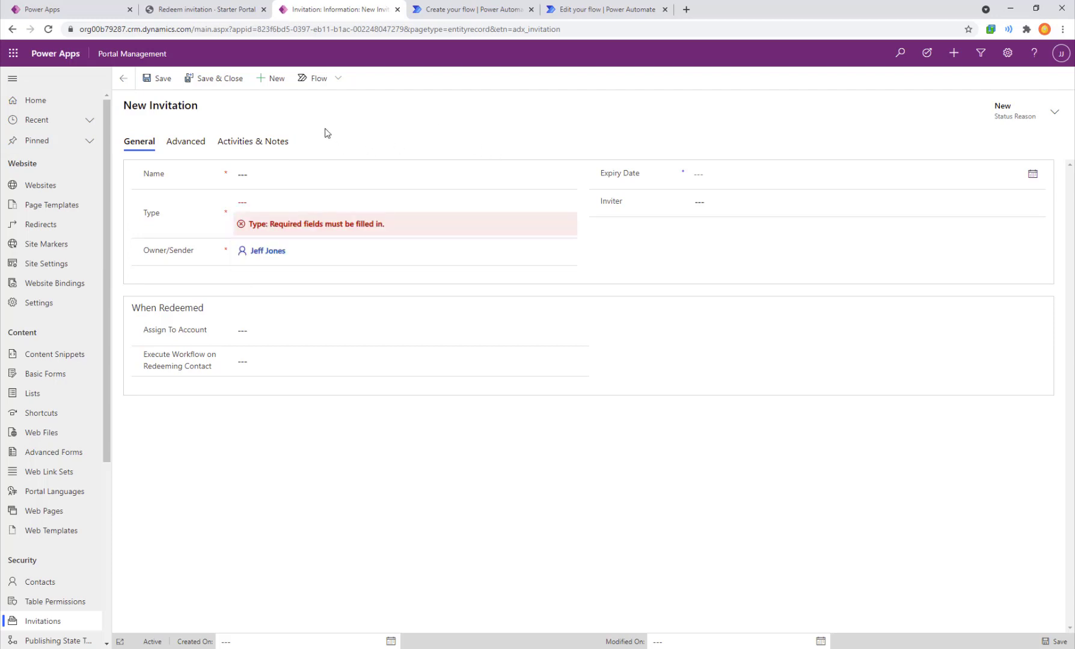
{"action": "left_click", "coordinate": [492, 9]}
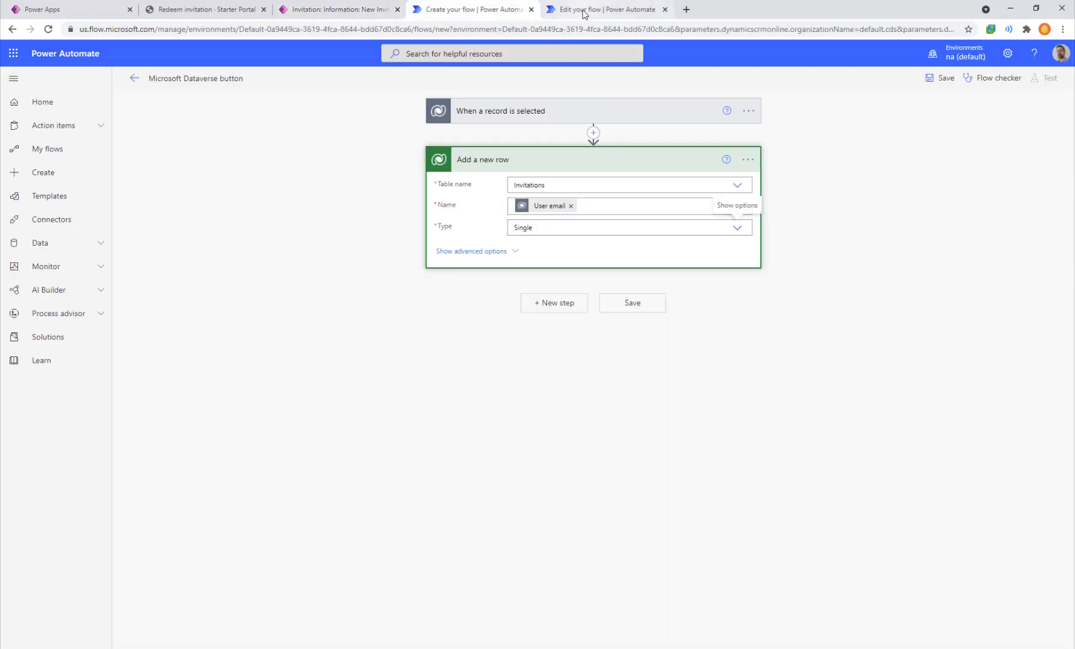
Return to the flow, close the extra flow page, and show advanced invitation fields
{"action": "left_click", "coordinate": [559, 11]}
{"action": "left_click", "coordinate": [514, 12]}
{"action": "left_click", "coordinate": [664, 9]}
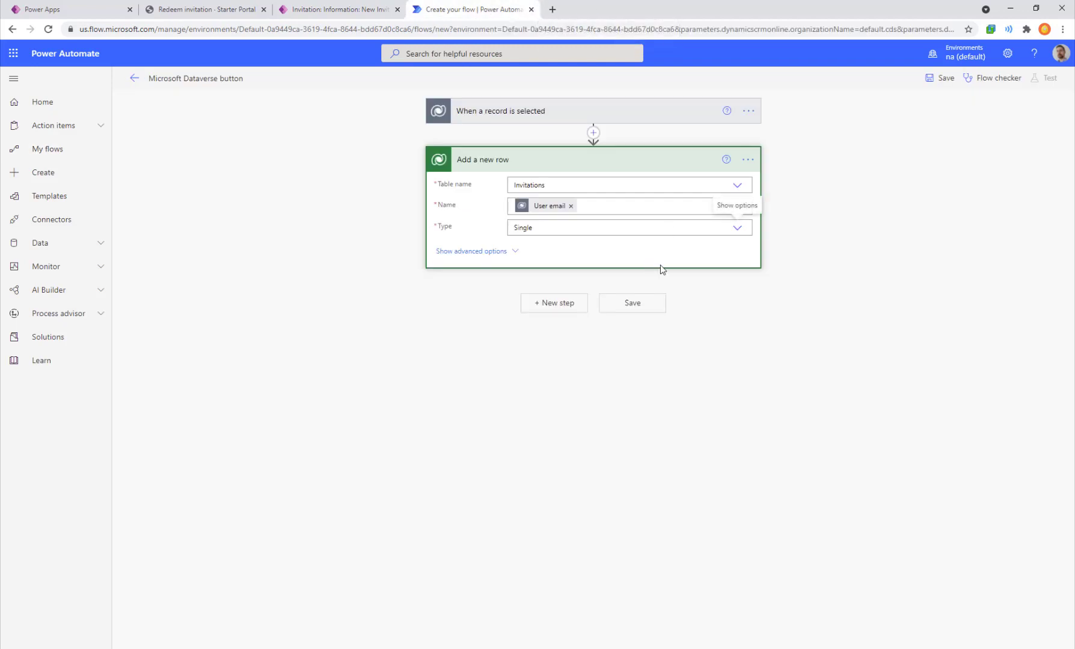
{"action": "left_click", "coordinate": [496, 252]}
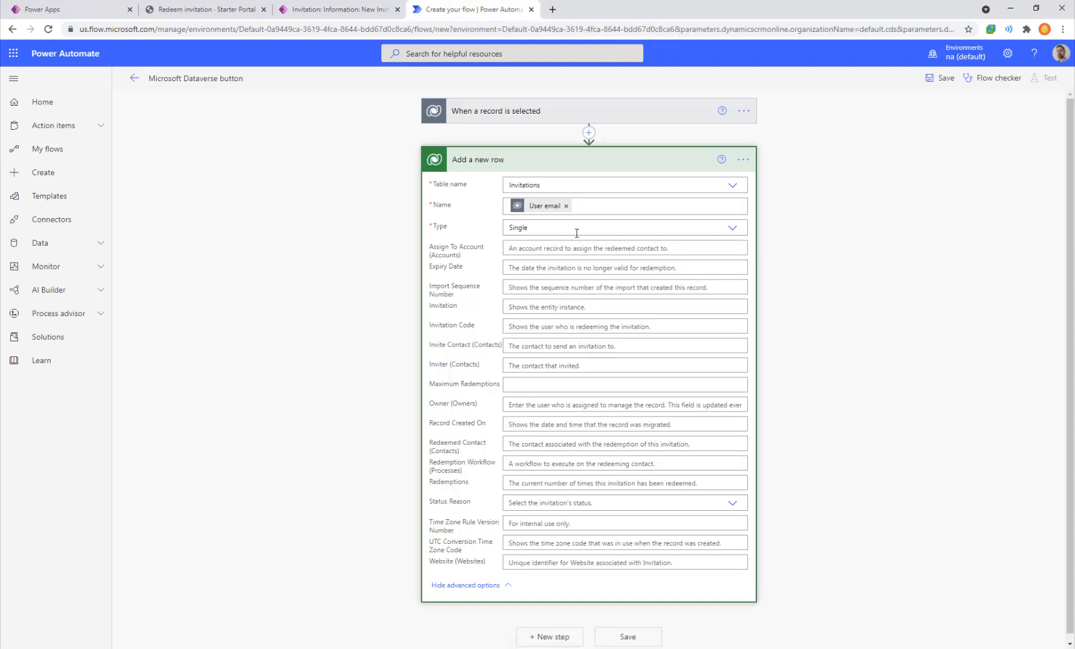
Annotate the optional invitation fields with 'text', 'Security' and 'validation' notes
{"action": "left_click_drag", "start_coordinate": [407, 193], "coordinate": [613, 218]}
{"action": "left_click_drag", "start_coordinate": [430, 211], "coordinate": [355, 239]}
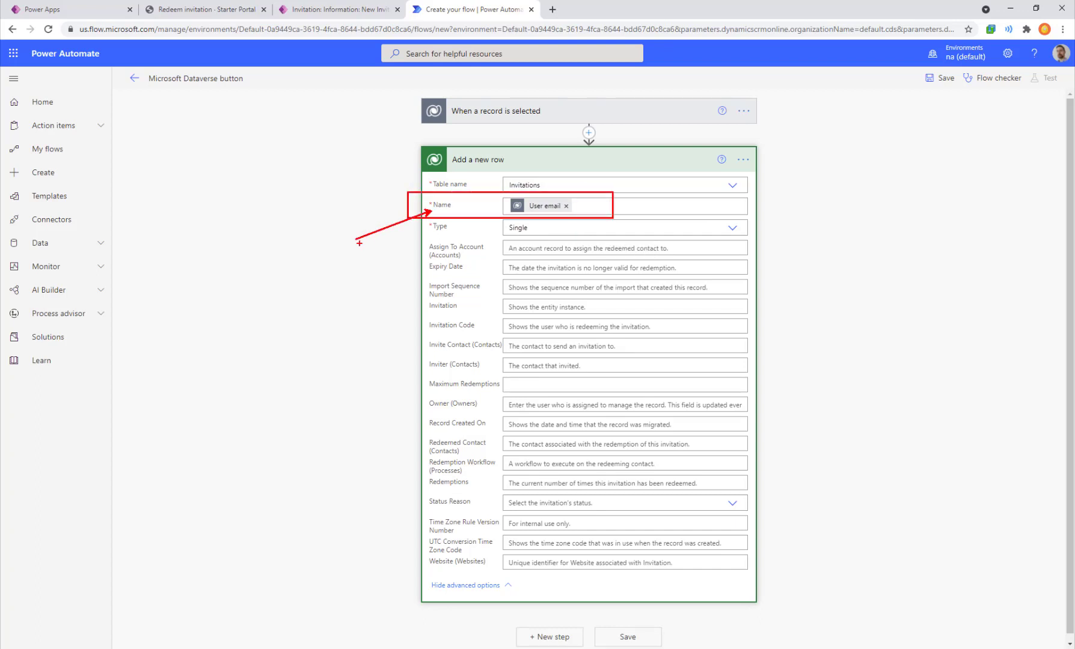
{"action": "type", "text": "ttext"}
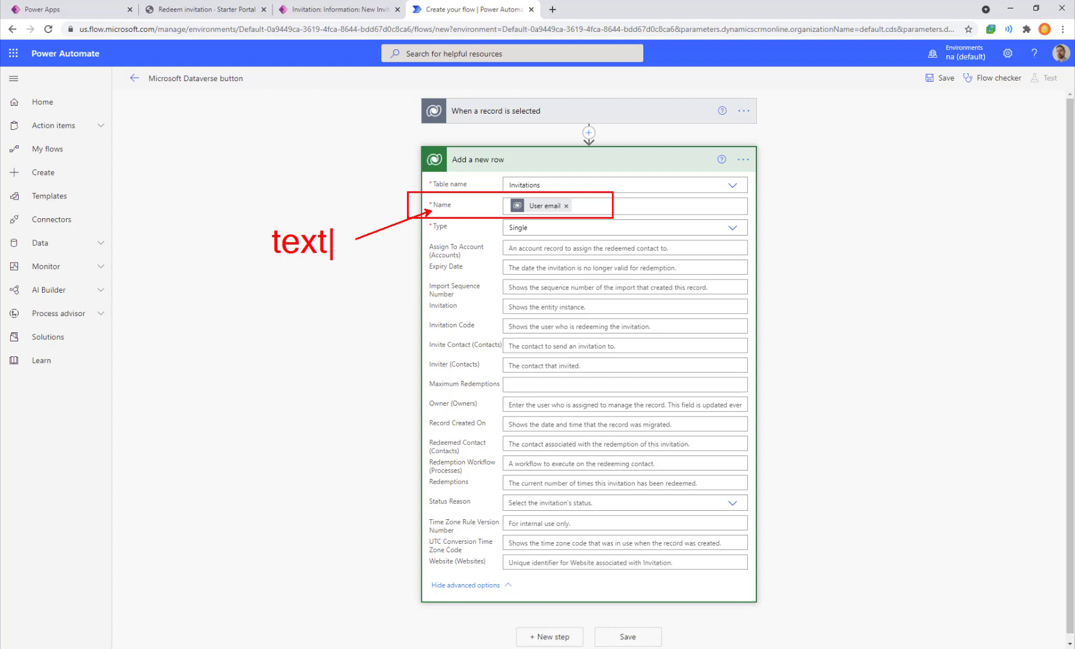
{"action": "key", "text": "Escape"}
{"action": "key", "text": "Escape"}
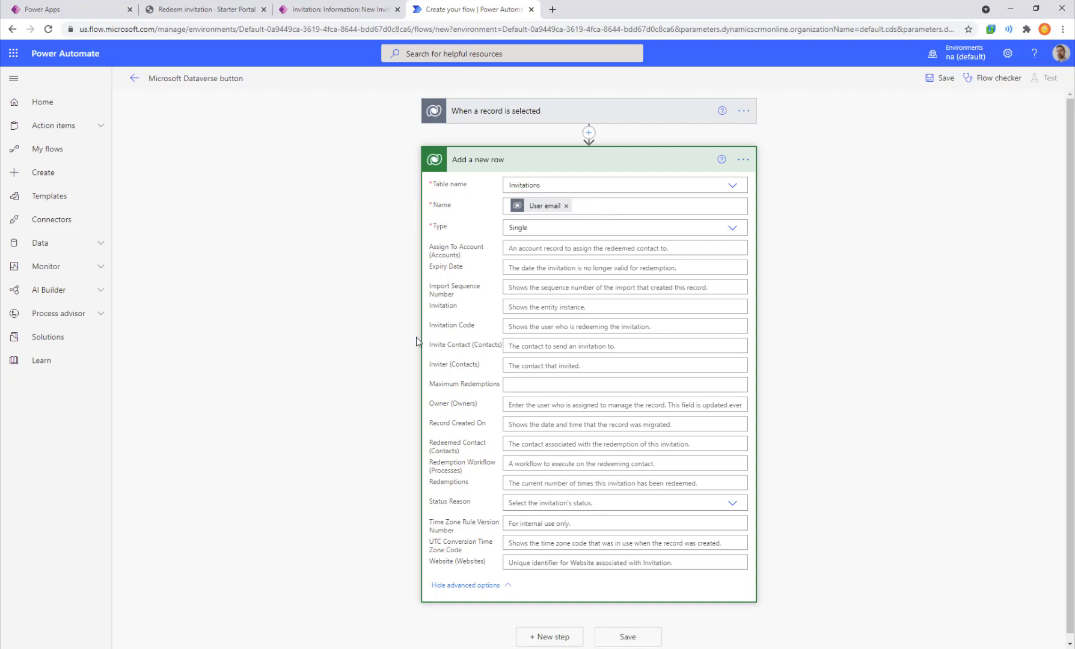
{"action": "key", "text": "ctrl+2"}
{"action": "mouse_move", "coordinate": [385, 332]}
{"action": "left_mouse_down"}
{"action": "mouse_move", "coordinate": [434, 351]}
{"action": "mouse_move", "coordinate": [651, 358]}
{"action": "left_mouse_up"}
{"action": "left_click_drag", "start_coordinate": [408, 348], "coordinate": [334, 379]}
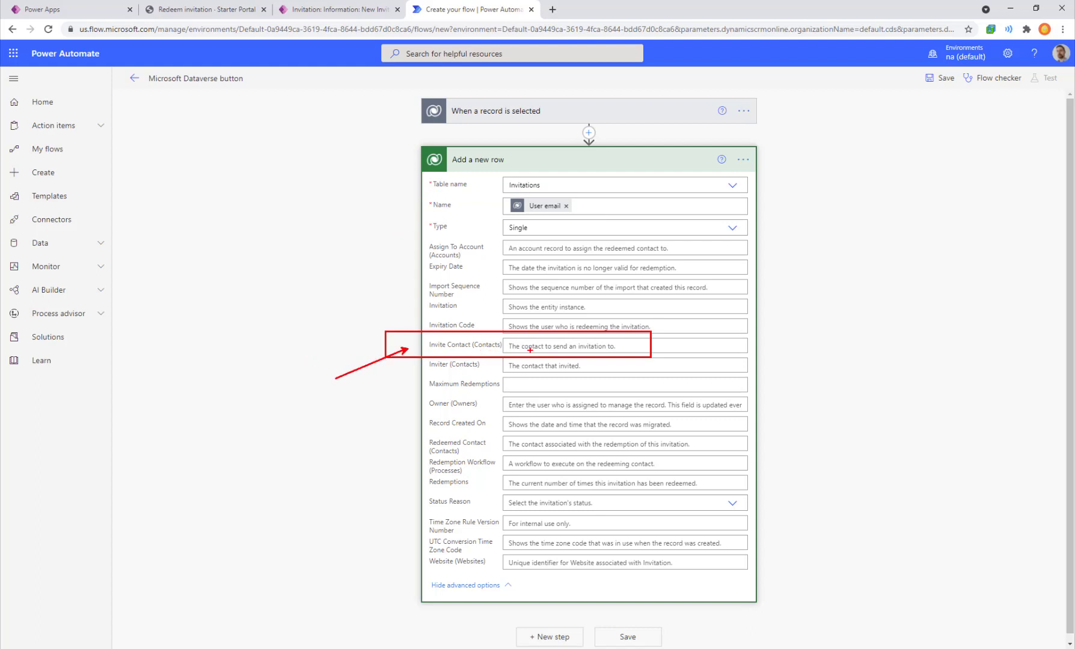
{"action": "mouse_move", "coordinate": [506, 352]}
{"action": "left_mouse_down"}
{"action": "mouse_move", "coordinate": [622, 354]}
{"action": "mouse_move", "coordinate": [599, 353]}
{"action": "left_mouse_up"}
{"action": "type", "text": "Security"}
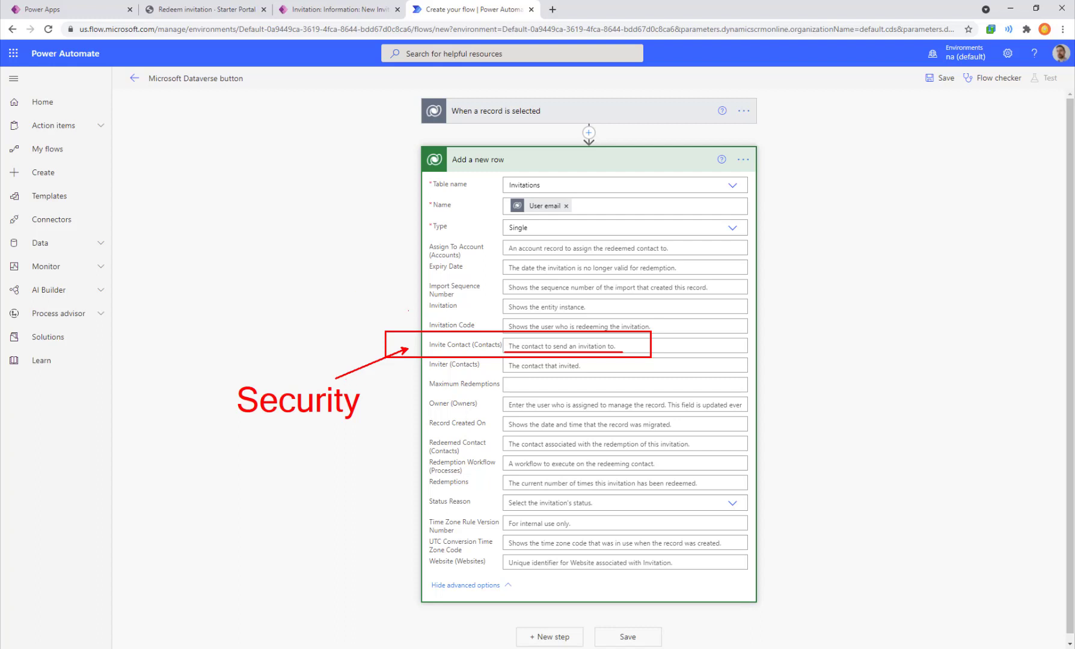
{"action": "mouse_move", "coordinate": [406, 313]}
{"action": "left_mouse_down"}
{"action": "mouse_move", "coordinate": [378, 183]}
{"action": "mouse_move", "coordinate": [742, 220]}
{"action": "mouse_move", "coordinate": [668, 295]}
{"action": "mouse_move", "coordinate": [725, 312]}
{"action": "left_mouse_up"}
{"action": "type", "text": "t"}
{"action": "type", "text": "val"}
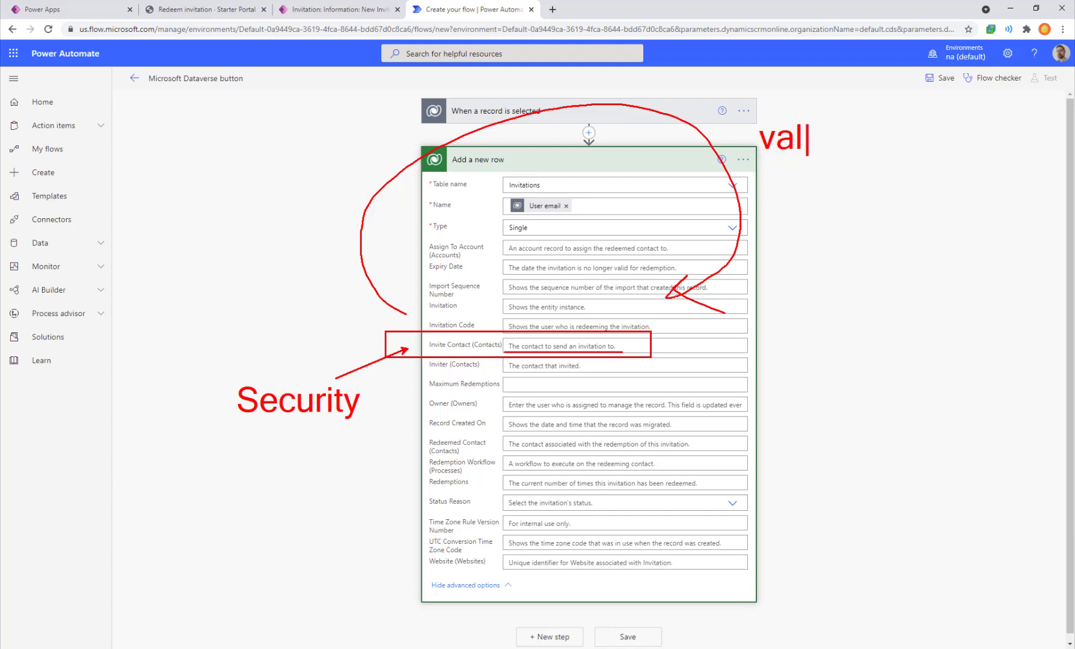
{"action": "type", "text": "idation"}
{"action": "key", "text": "Escape"}
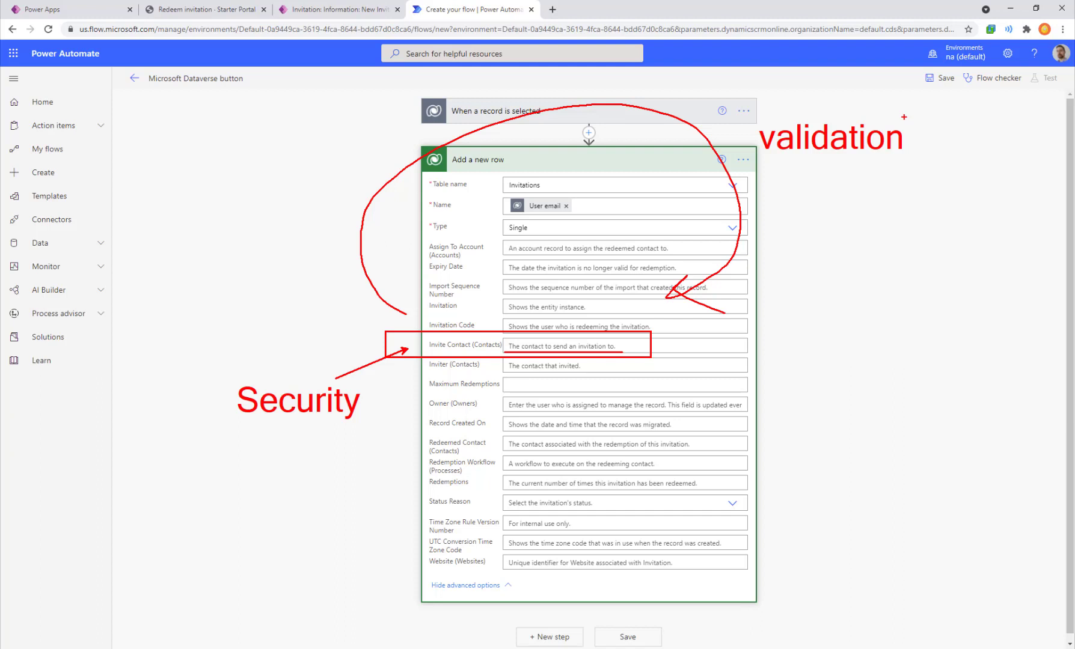
{"action": "key", "text": "Escape"}
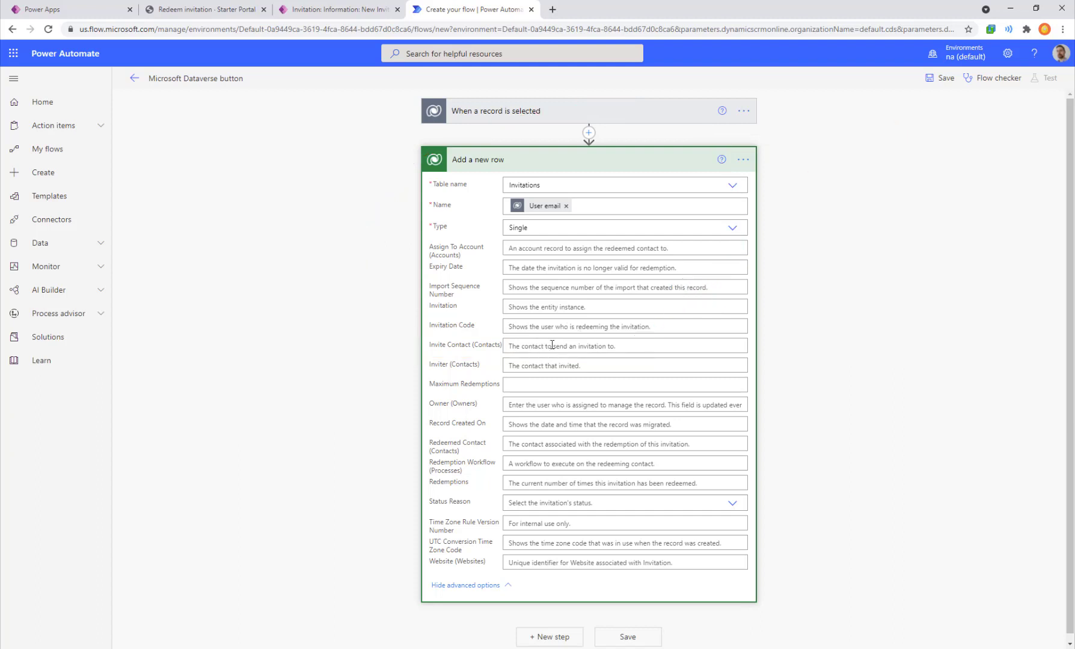
Fill Invite Contact (Contacts) with the trigger's Contact identifier, found by searching 'id'
{"action": "left_click", "coordinate": [557, 343]}
{"action": "left_click", "coordinate": [853, 431]}
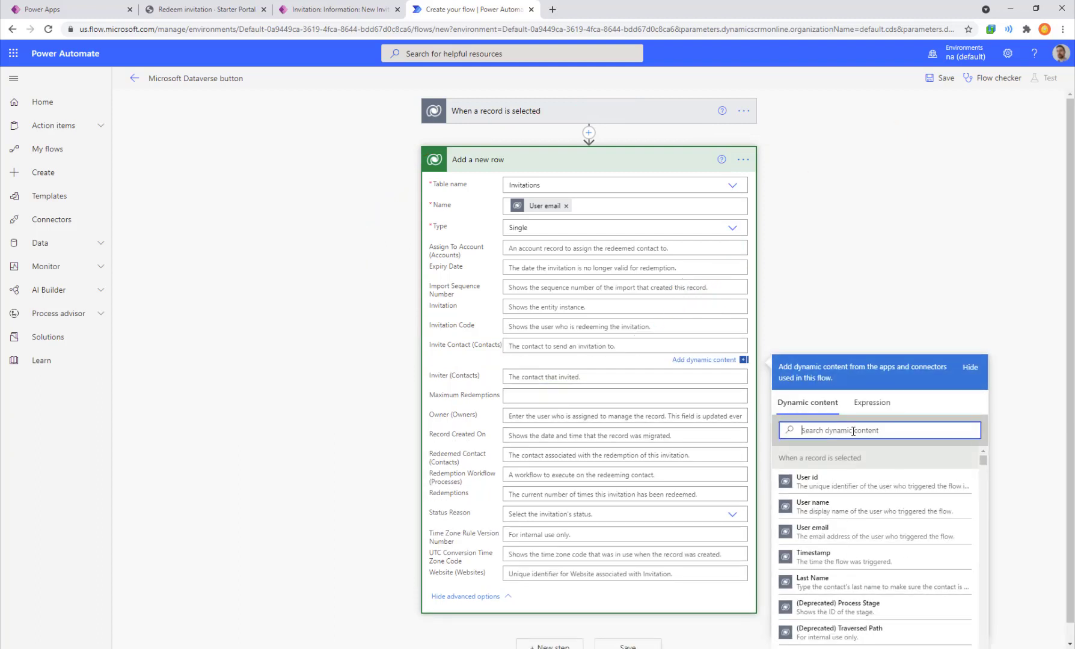
{"action": "type", "text": "contact"}
{"action": "key", "text": "ctrl+a"}
{"action": "type", "text": "id"}
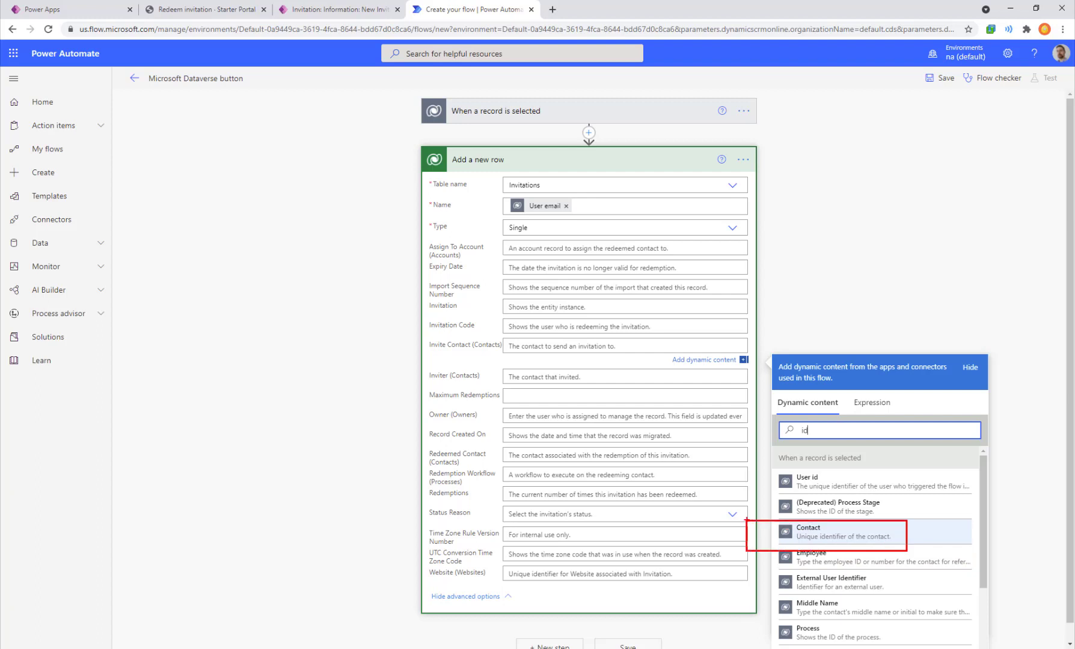
{"action": "left_click", "coordinate": [819, 533]}
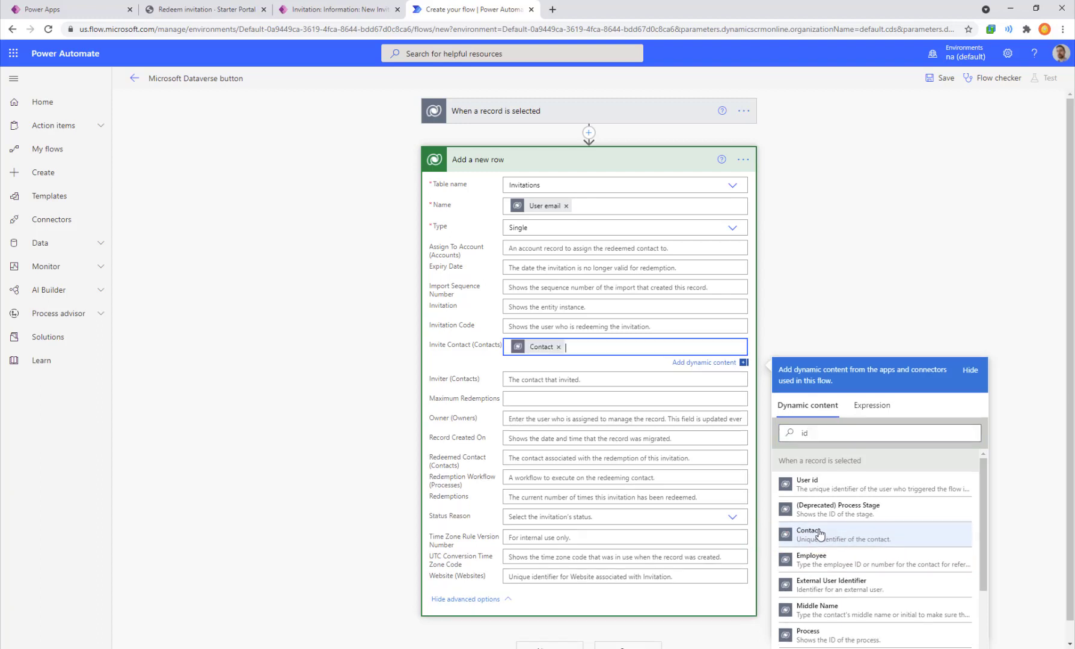
{"action": "left_click", "coordinate": [880, 308]}
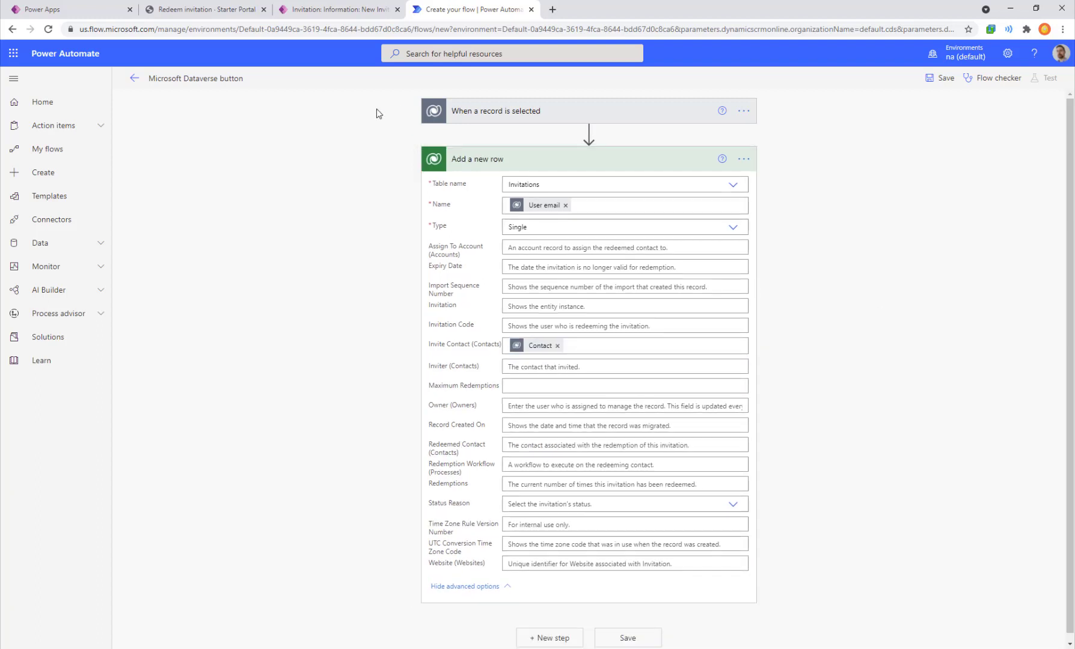
Check the Redeem invitation and New Invitation tabs, then open Active Contacts
{"action": "left_click", "coordinate": [199, 9]}
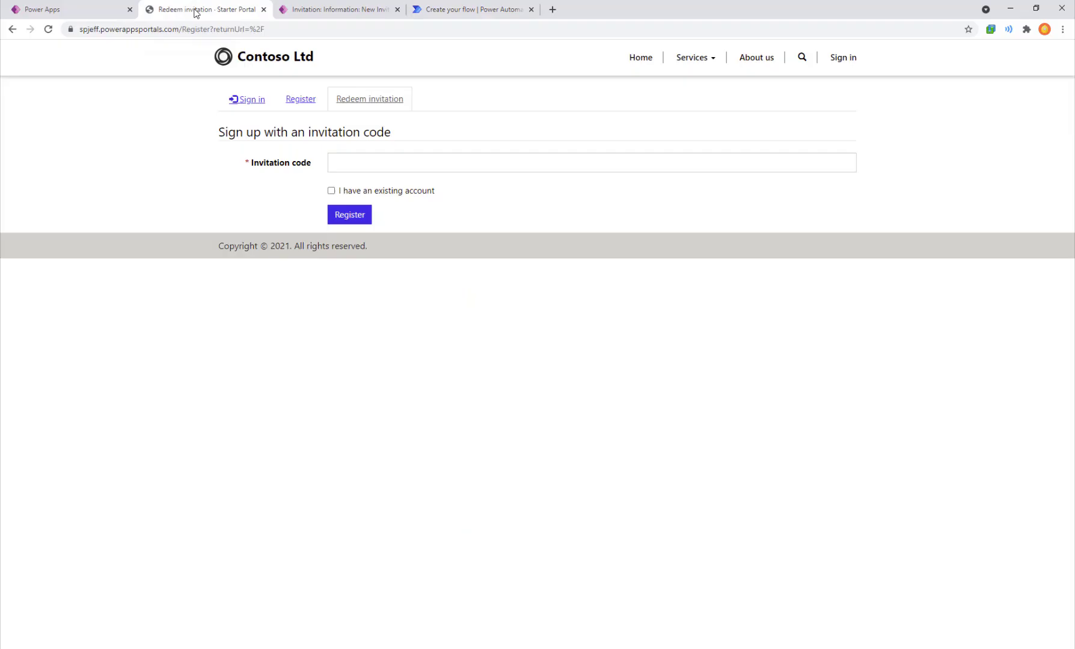
{"action": "left_click", "coordinate": [319, 10]}
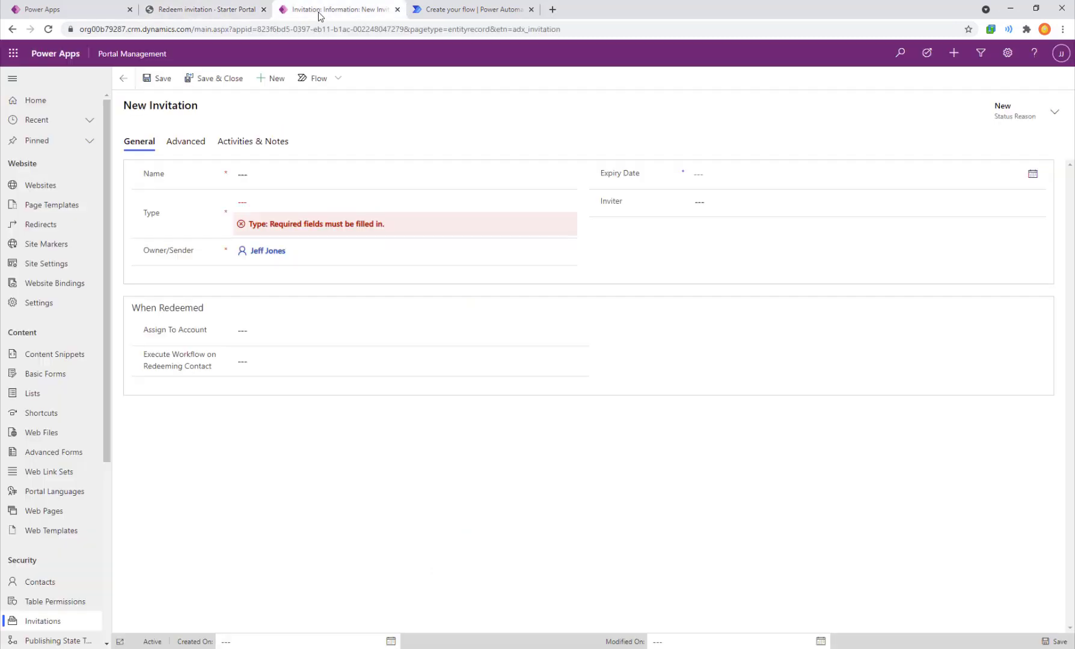
{"action": "left_click", "coordinate": [61, 582]}
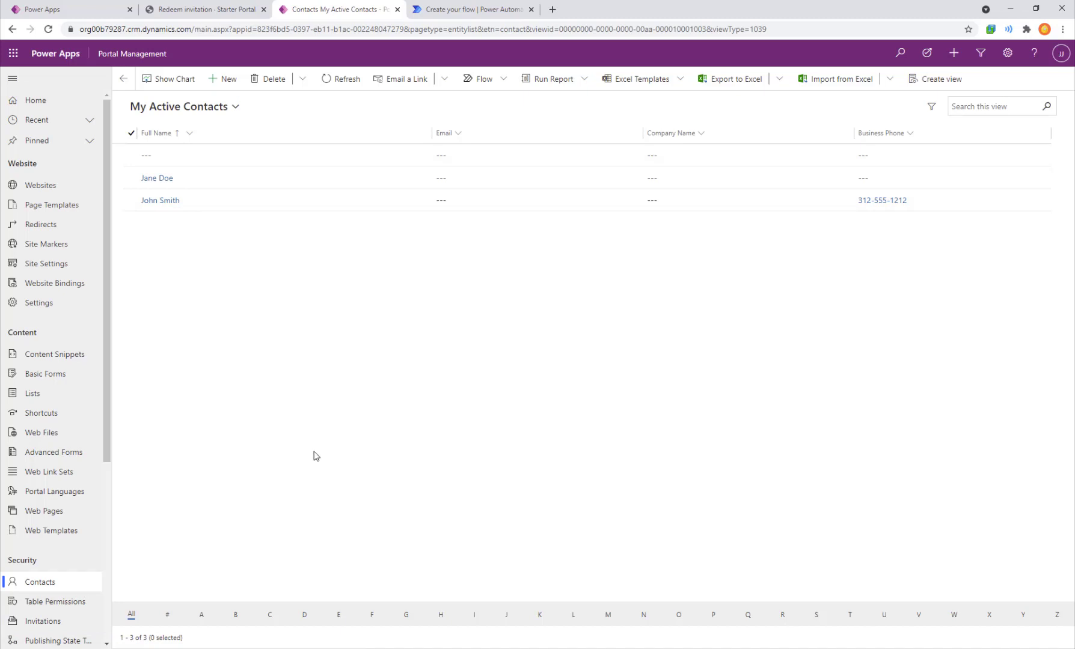
Show Notepad++'s 'new 1' document with the concat contacts-URL expression
{"action": "key", "text": "alt+Tab"}
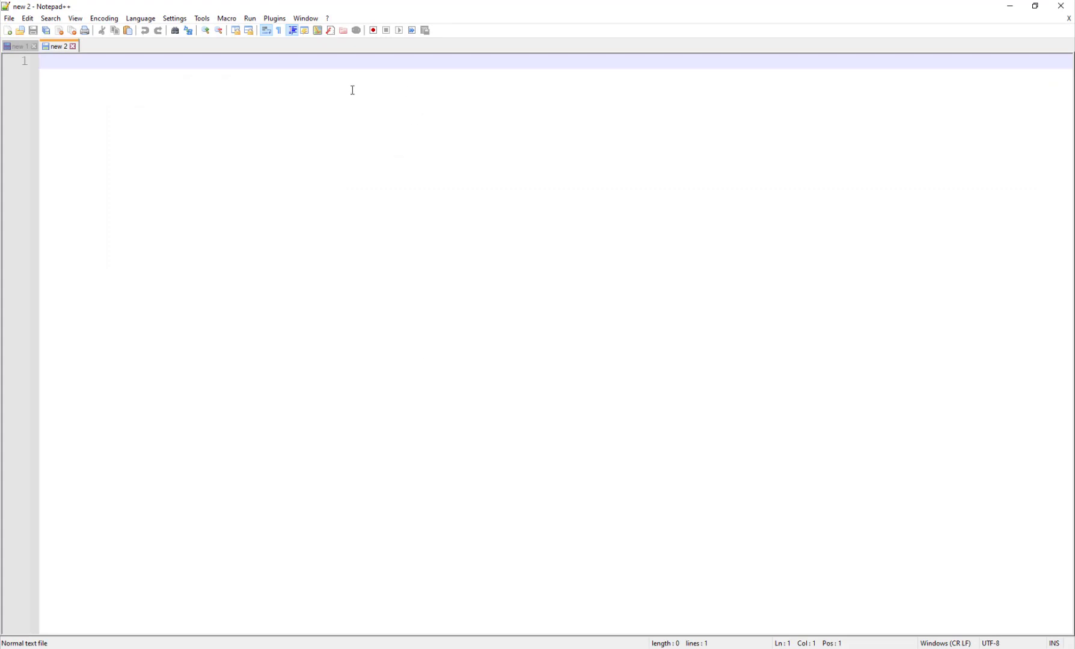
{"action": "left_click", "coordinate": [22, 47]}
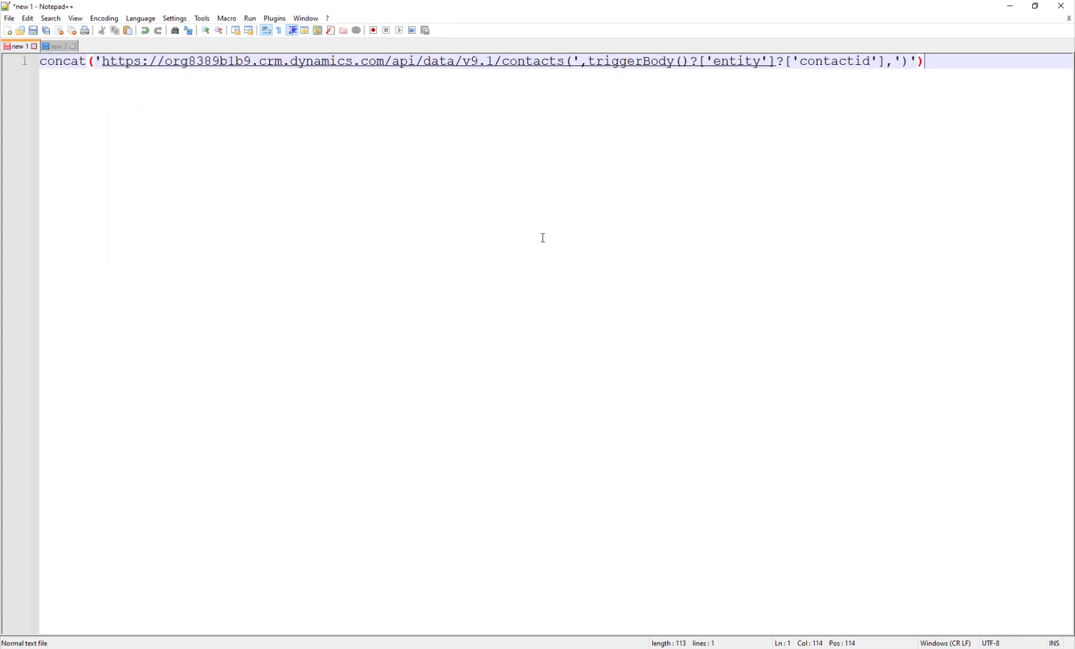
{"action": "scroll", "coordinate": [542, 238], "scroll_direction": "up", "scroll_amount": 3, "text": "ctrl"}
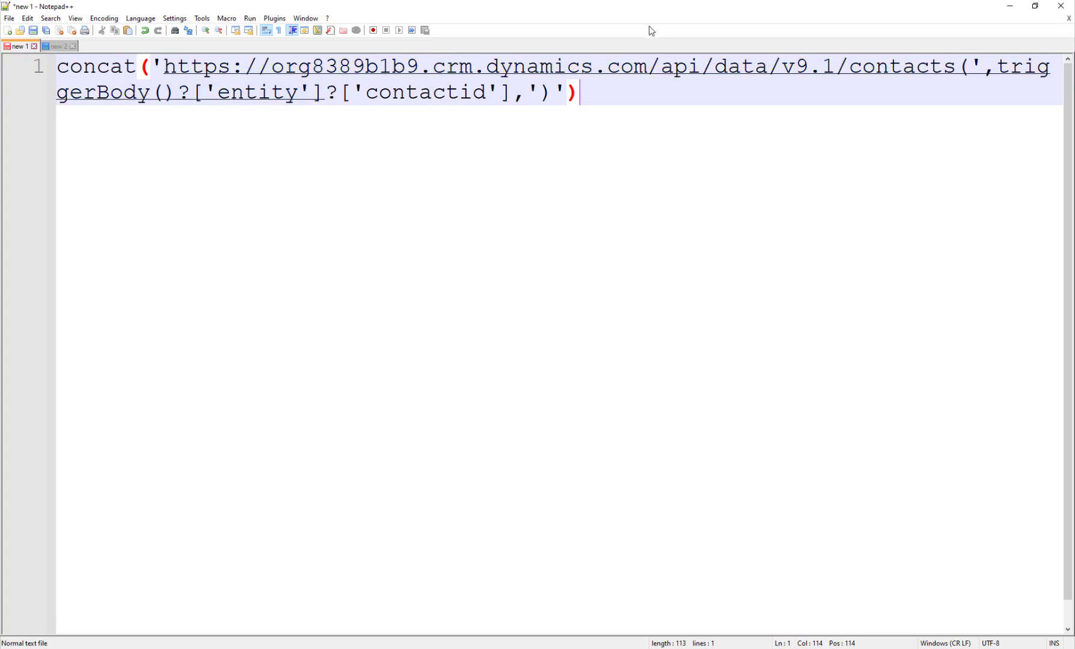
Select the host portion of the Portal Management page's web address
{"action": "key", "text": "alt+Tab"}
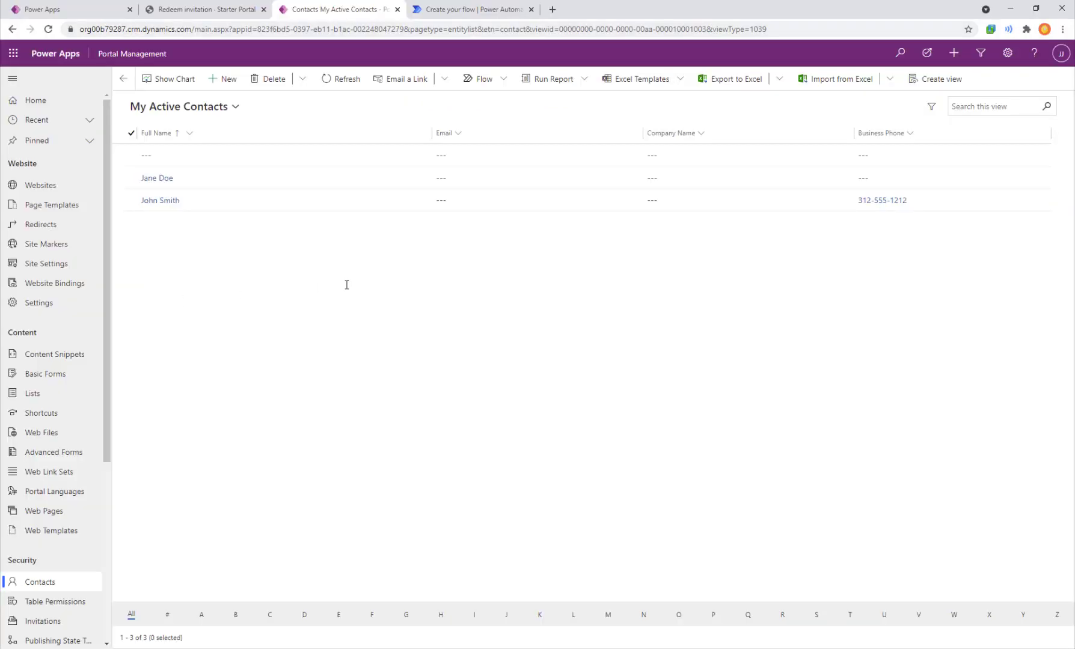
{"action": "left_click", "coordinate": [239, 30]}
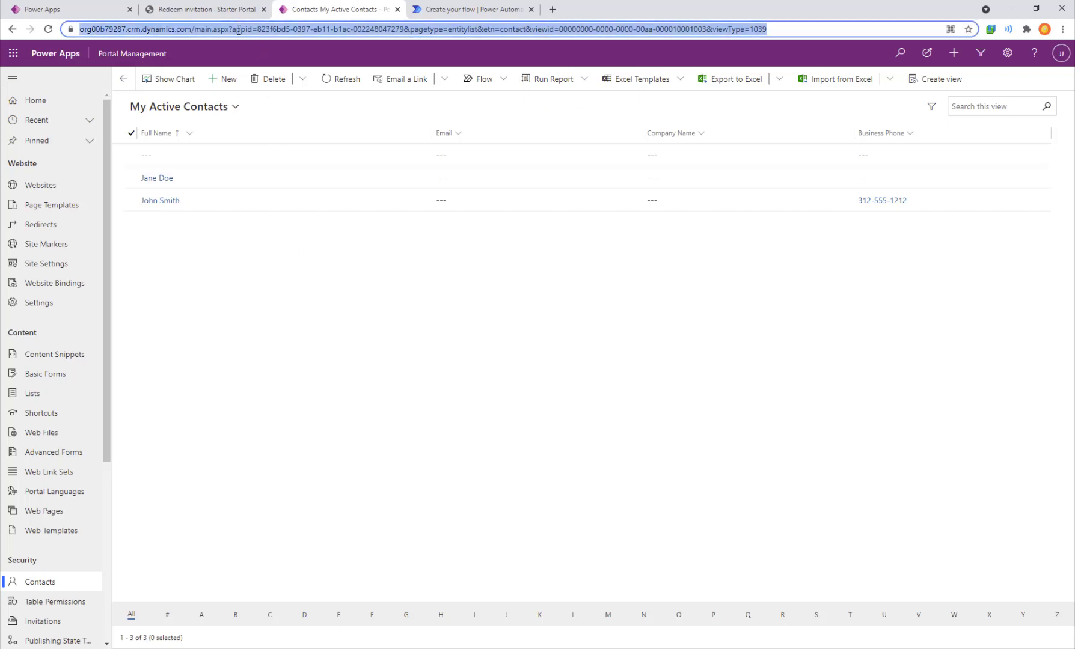
{"action": "left_click", "coordinate": [221, 32]}
{"action": "key", "text": "shift+Home"}
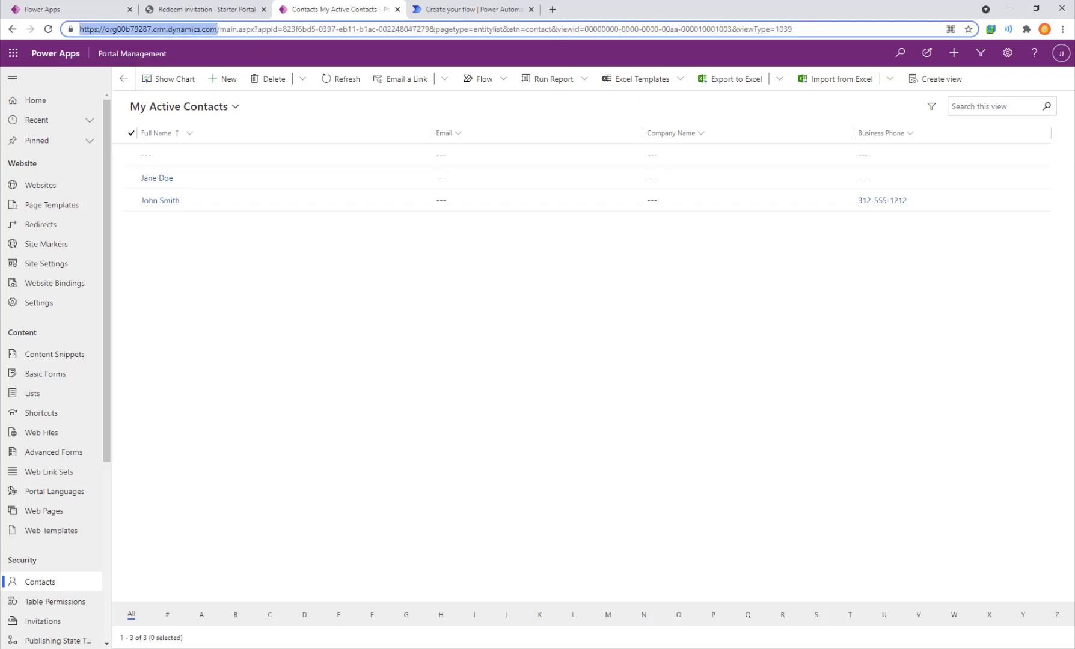
{"action": "mouse_move", "coordinate": [157, 71]}
{"action": "left_mouse_down"}
{"action": "mouse_move", "coordinate": [304, 36]}
{"action": "mouse_move", "coordinate": [198, 99]}
{"action": "left_mouse_up"}
{"action": "mouse_move", "coordinate": [251, 187]}
{"action": "left_mouse_down"}
{"action": "mouse_move", "coordinate": [187, 44]}
{"action": "mouse_move", "coordinate": [279, 248]}
{"action": "left_mouse_up"}
{"action": "type", "text": "tDNS"}
{"action": "key", "text": "Escape"}
{"action": "key", "text": "Escape"}
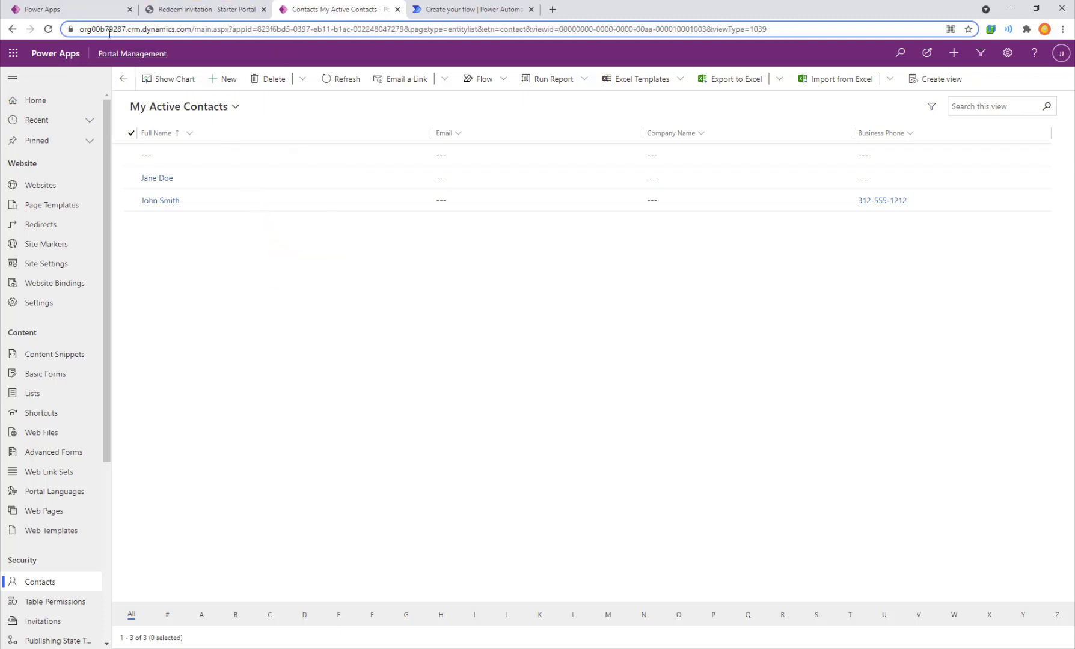
Copy org00b79287 from the address and paste it over the old org in the Notepad++ URL
{"action": "double_click", "coordinate": [112, 27]}
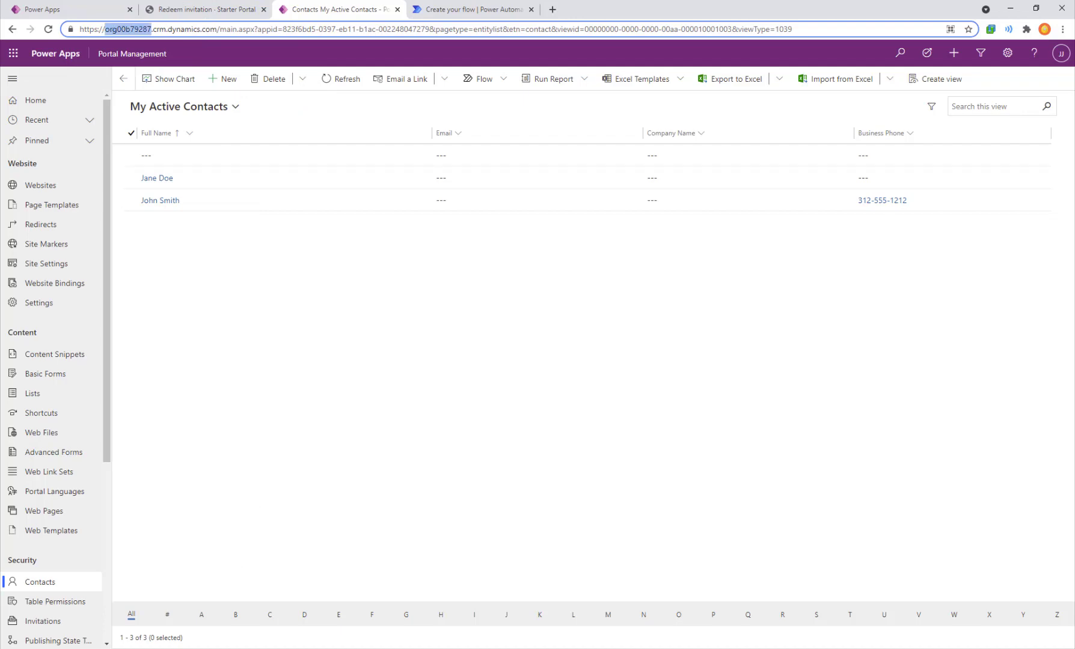
{"action": "key", "text": "ctrl+c"}
{"action": "key", "text": "alt+Tab"}
{"action": "left_click", "coordinate": [325, 66]}
{"action": "key", "text": "ctrl+v"}
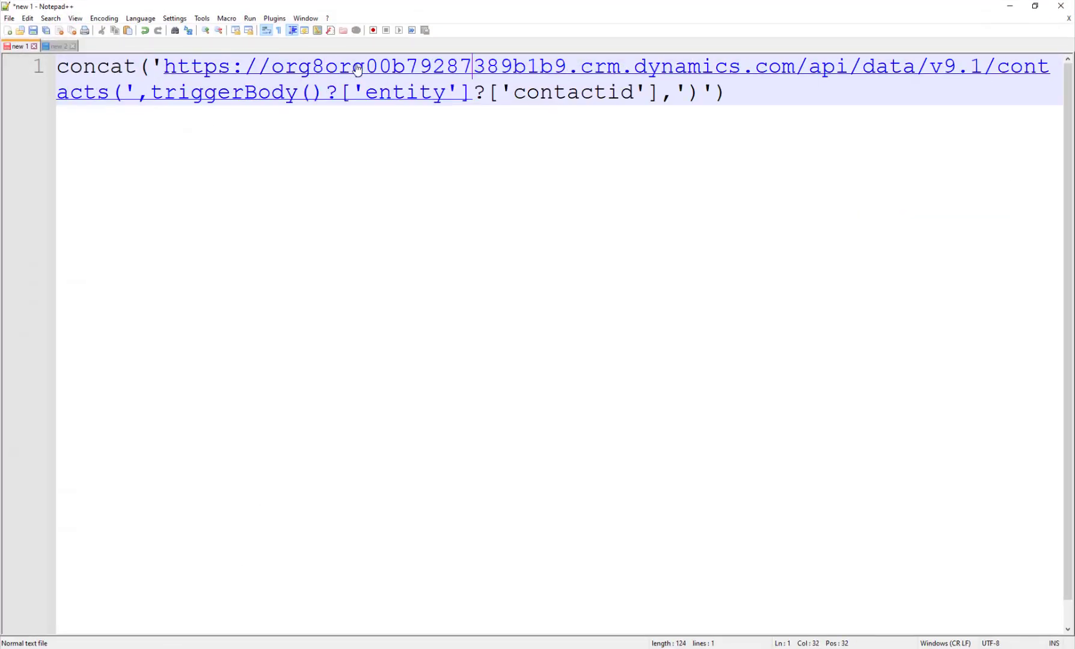
Close the two leftover test tabs and restore the Notepad++ window
{"action": "key", "text": "alt+Tab"}
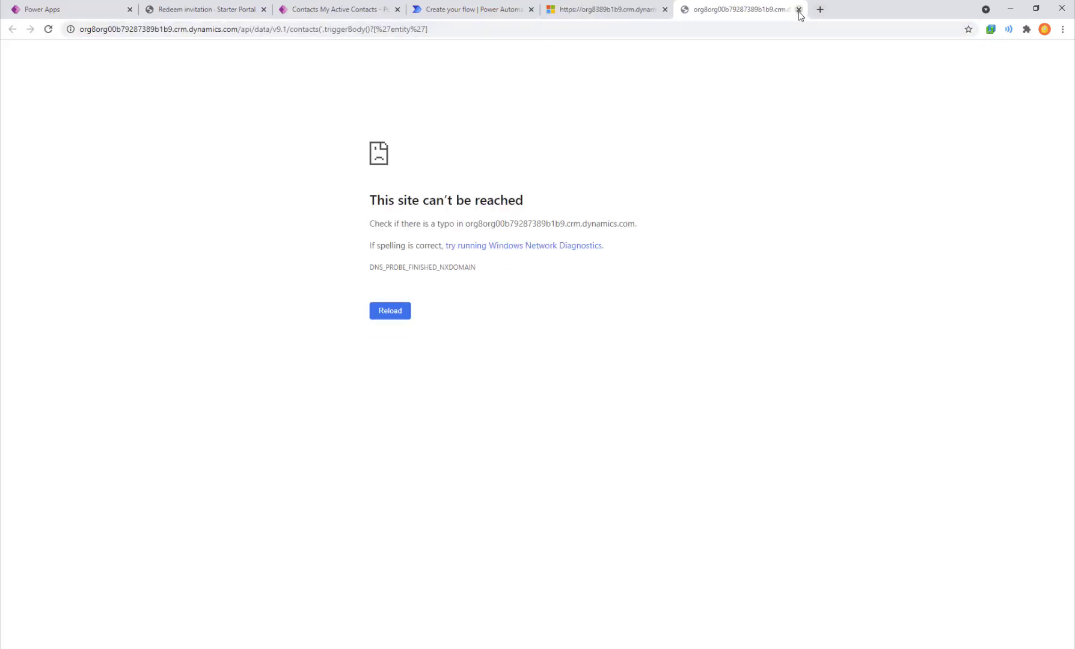
{"action": "key", "text": "ctrl+w"}
{"action": "left_click", "coordinate": [664, 9]}
{"action": "key", "text": "alt+Tab"}
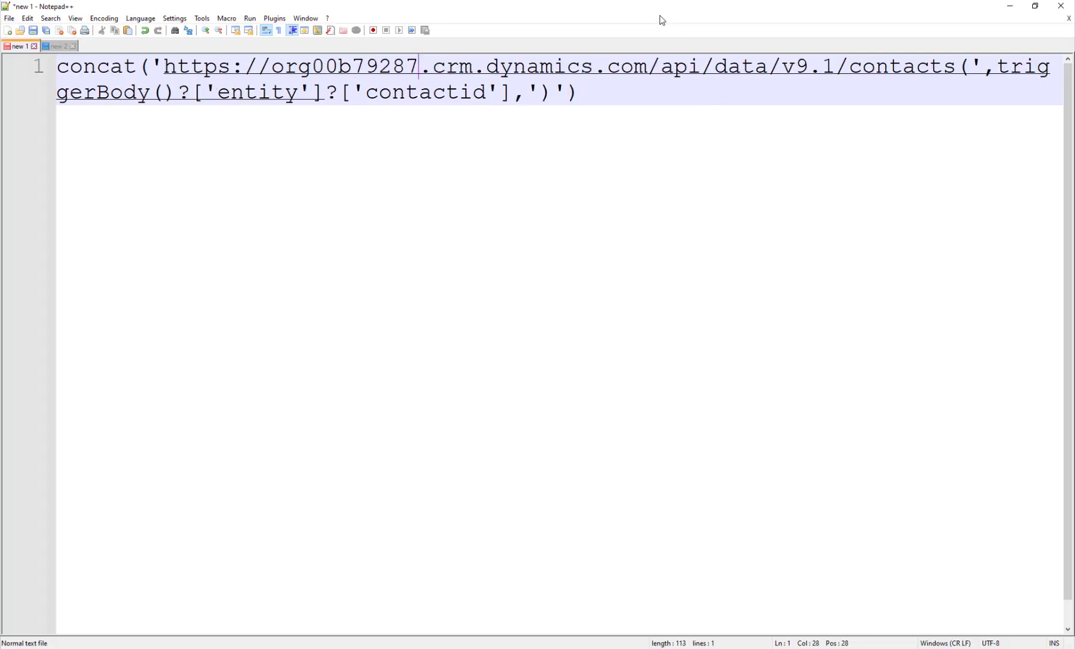
{"action": "key", "text": "ctrl+shift+Left"}
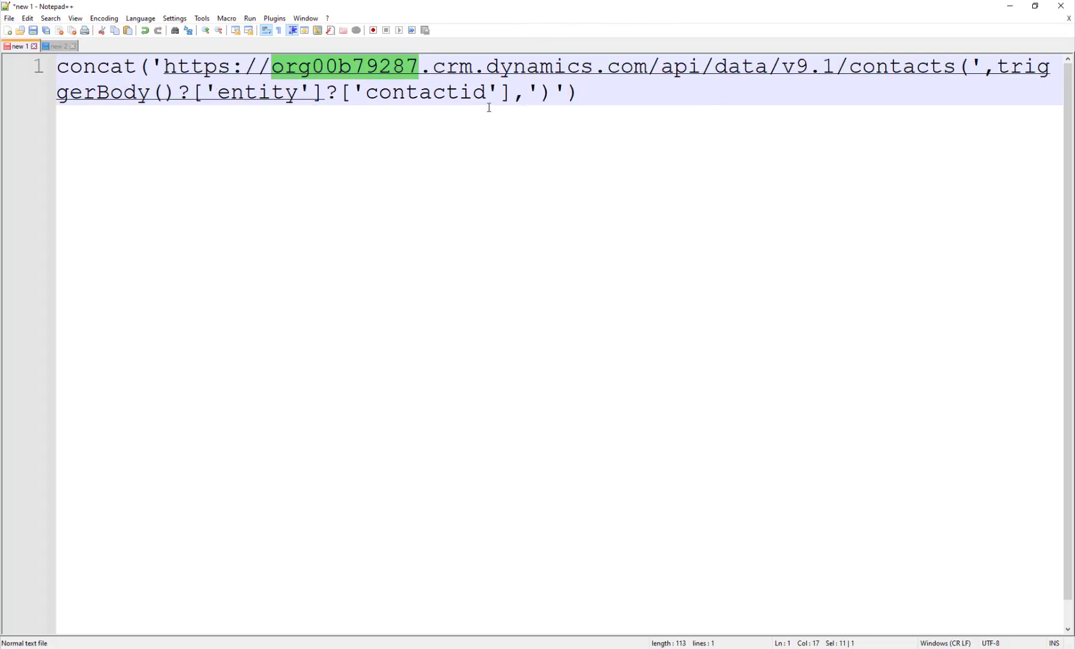
{"action": "double_click", "coordinate": [472, 12]}
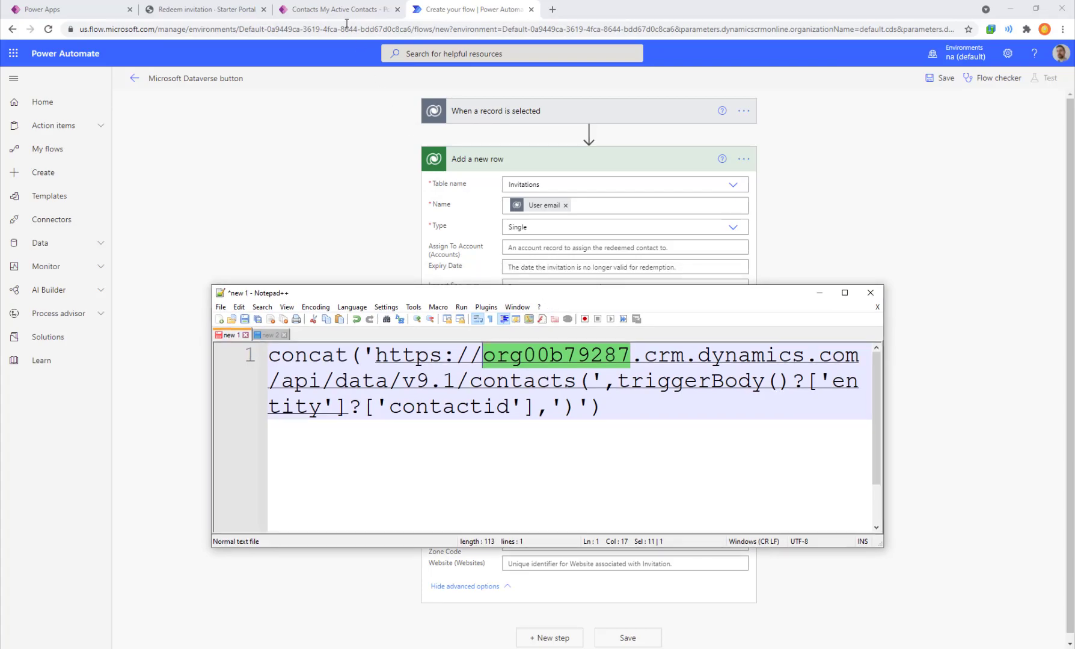
Copy the expression through /api/data/v9.1/contacts and paste it into a new Chrome tab's address bar
{"action": "left_click", "coordinate": [332, 10]}
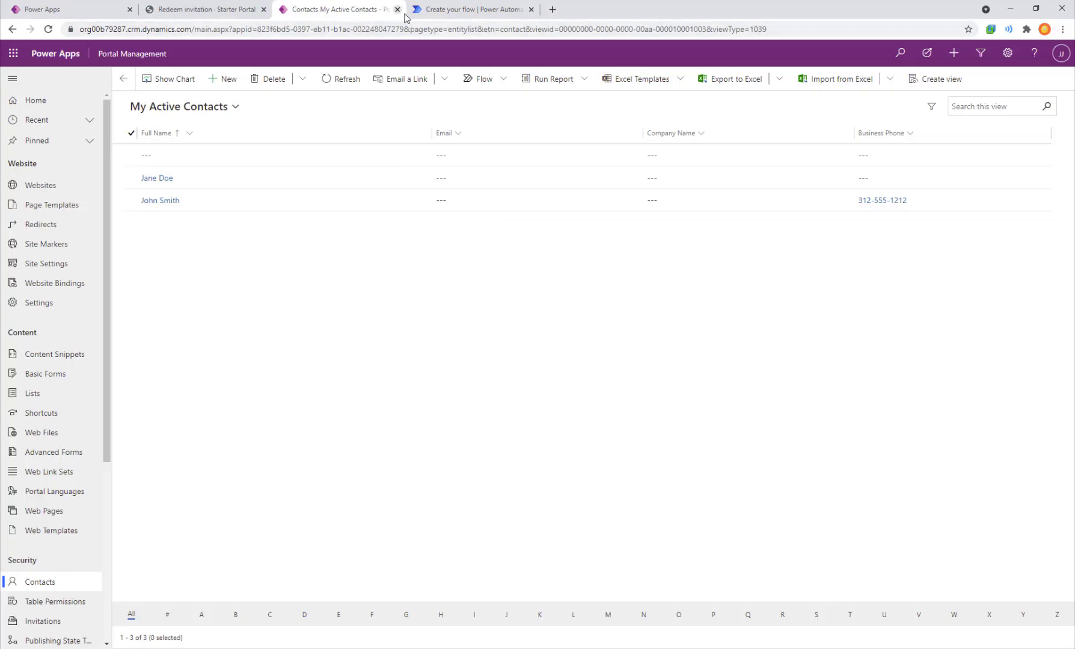
{"action": "left_click", "coordinate": [457, 9]}
{"action": "key", "text": "alt+Tab"}
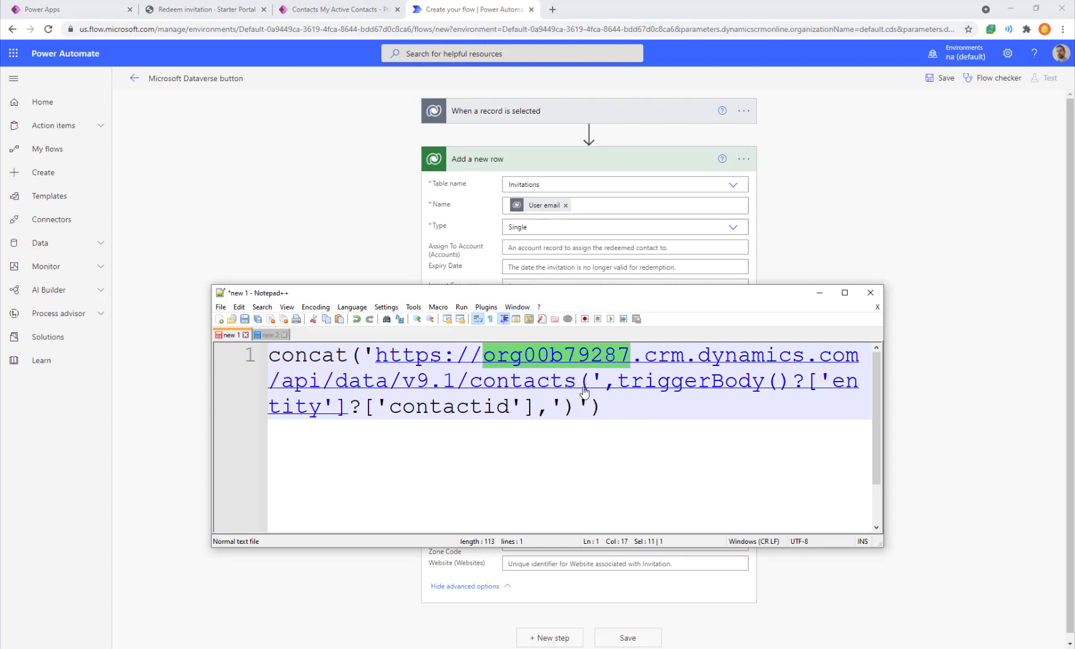
{"action": "left_click_drag", "start_coordinate": [577, 388], "coordinate": [102, 292]}
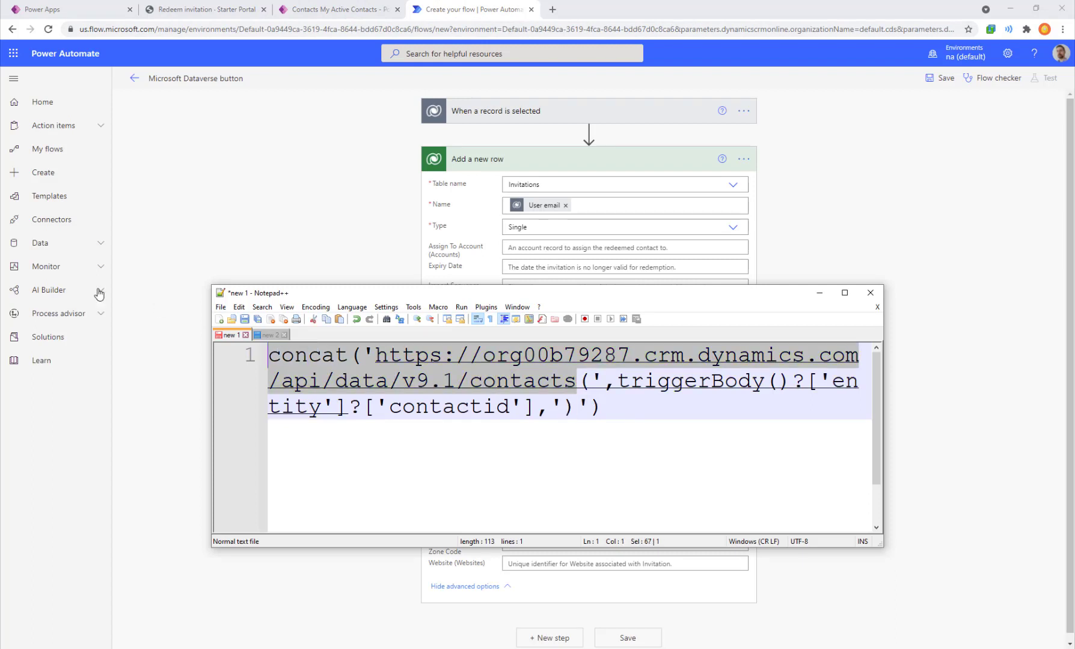
{"action": "left_click", "coordinate": [554, 10]}
{"action": "key", "text": "ctrl+v"}
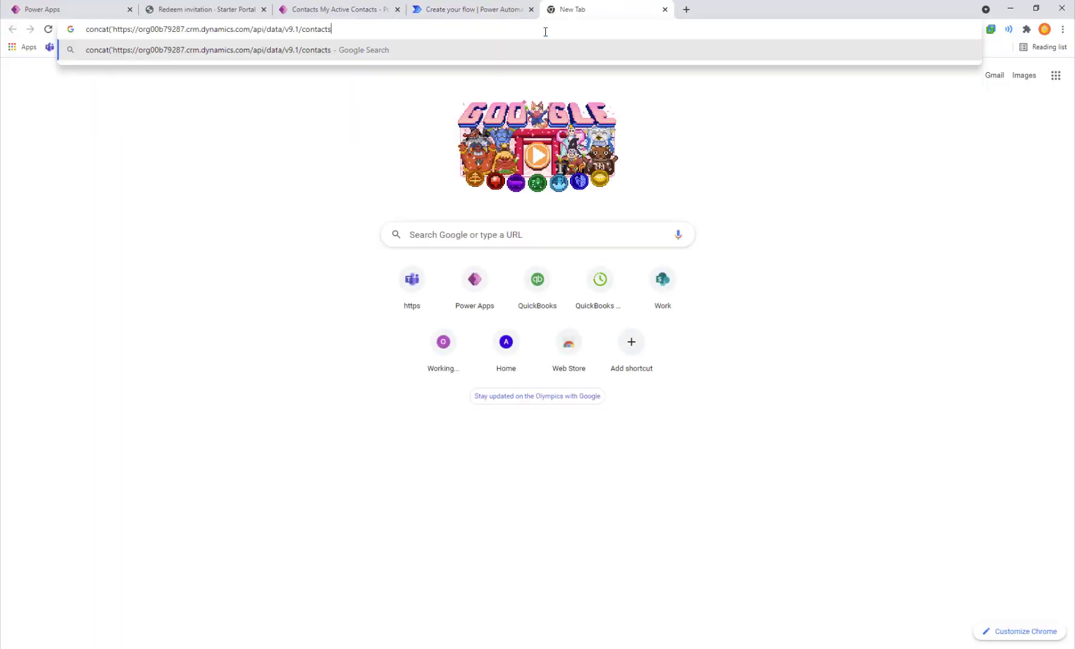
Open the last contact's record and capture its $batch request preview in the DevTools Network tab
{"action": "key", "text": "ctrl+3"}
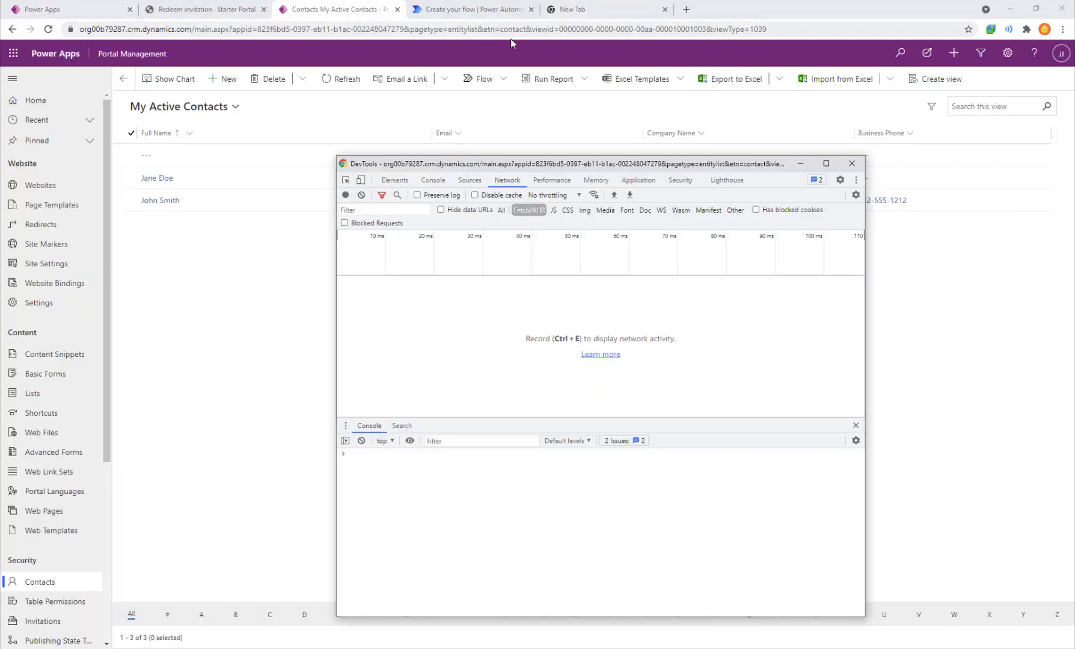
{"action": "double_click", "coordinate": [204, 196]}
{"action": "key", "text": "F12"}
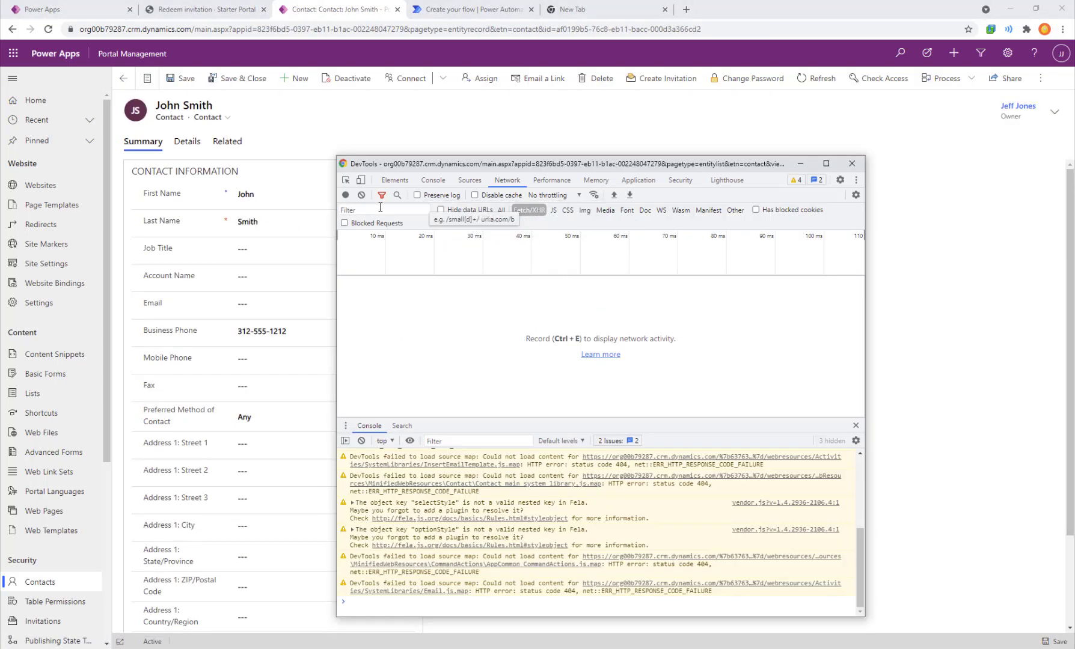
{"action": "left_click", "coordinate": [343, 195]}
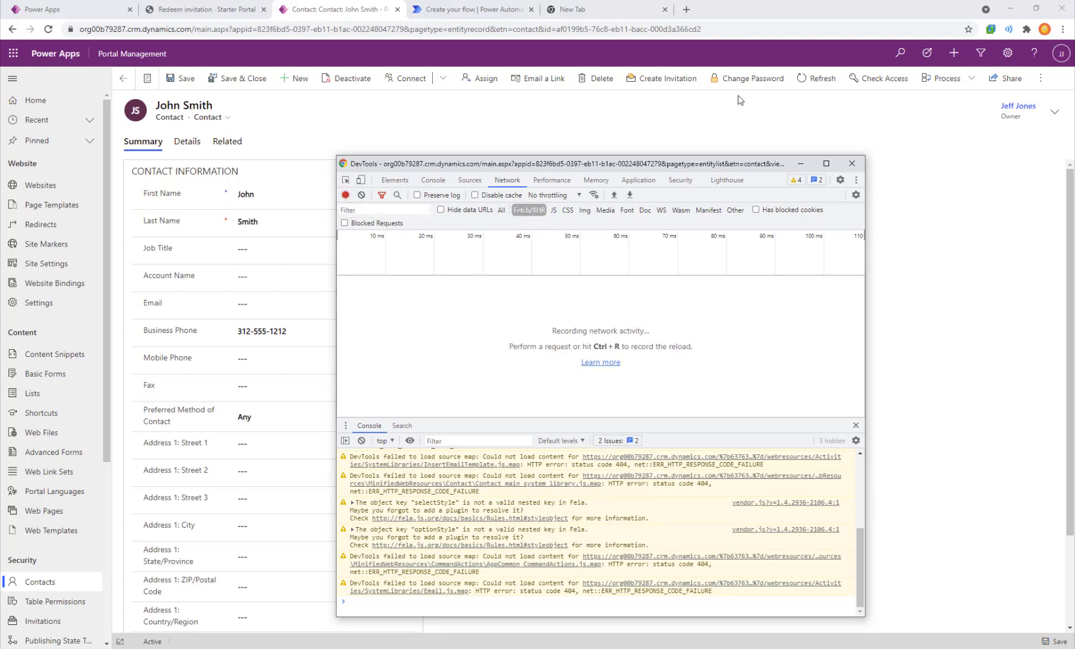
{"action": "left_click", "coordinate": [831, 82]}
{"action": "key", "text": "alt+Tab"}
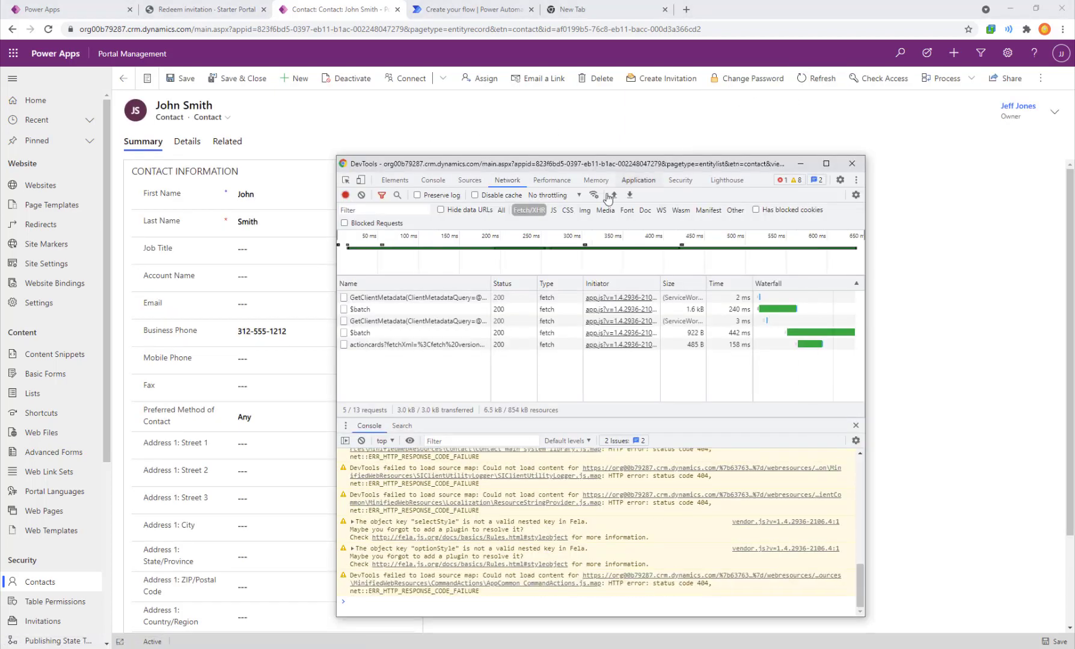
{"action": "left_click", "coordinate": [365, 334]}
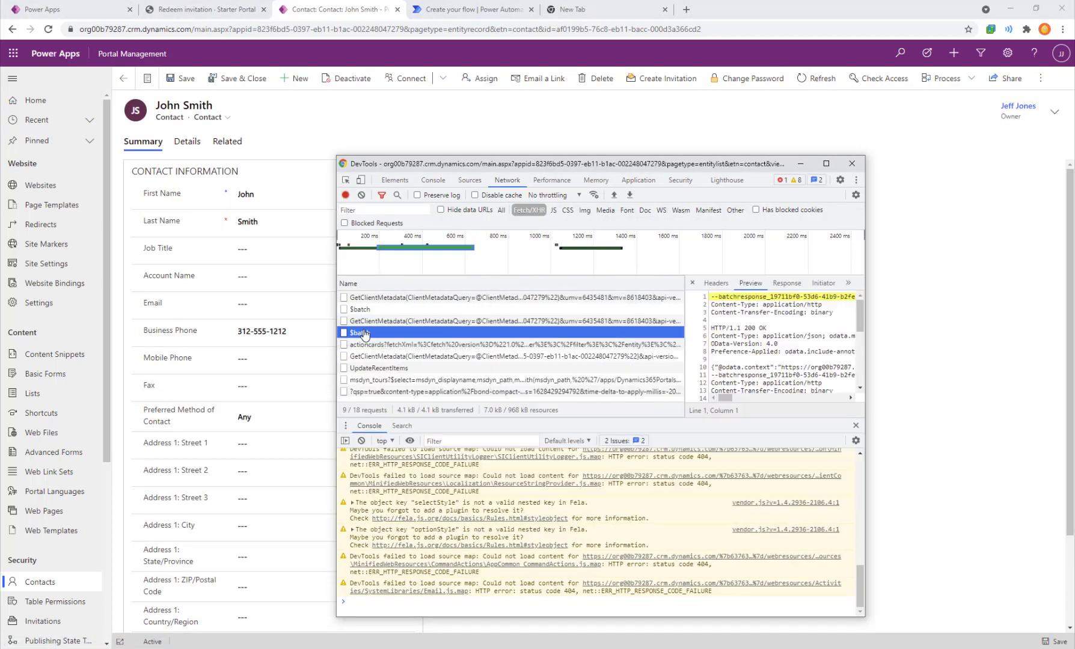
{"action": "left_click", "coordinate": [826, 163]}
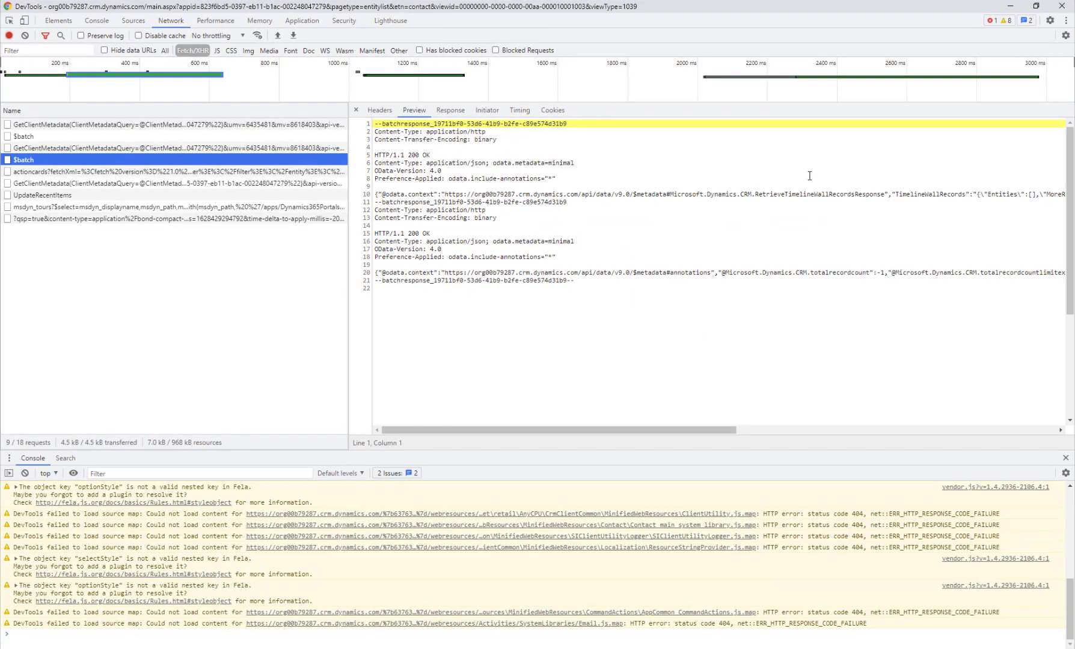
Maximize DevTools and select response lines 13–16 holding the contact record
{"action": "left_click_drag", "start_coordinate": [710, 429], "coordinate": [1029, 430]}
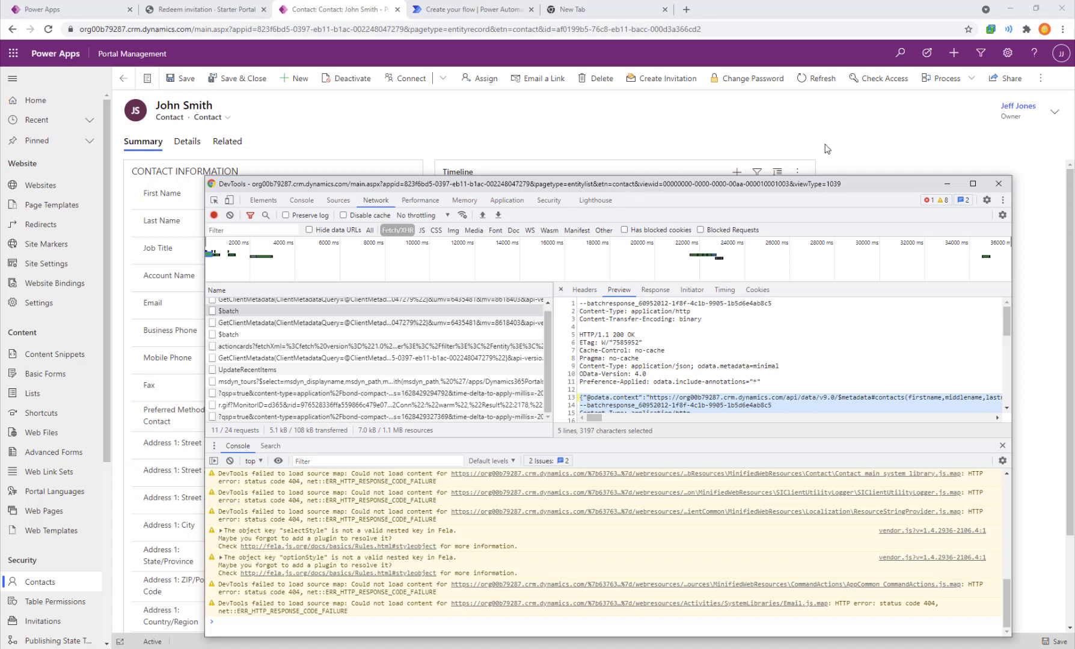
{"action": "left_click_drag", "start_coordinate": [856, 114], "coordinate": [779, 41]}
{"action": "left_click_drag", "start_coordinate": [817, 86], "coordinate": [922, 171]}
{"action": "left_click_drag", "start_coordinate": [212, 281], "coordinate": [363, 392]}
{"action": "left_click_drag", "start_coordinate": [256, 313], "coordinate": [282, 331]}
{"action": "mouse_move", "coordinate": [656, 373]}
{"action": "left_mouse_down"}
{"action": "mouse_move", "coordinate": [697, 284]}
{"action": "mouse_move", "coordinate": [685, 373]}
{"action": "left_mouse_up"}
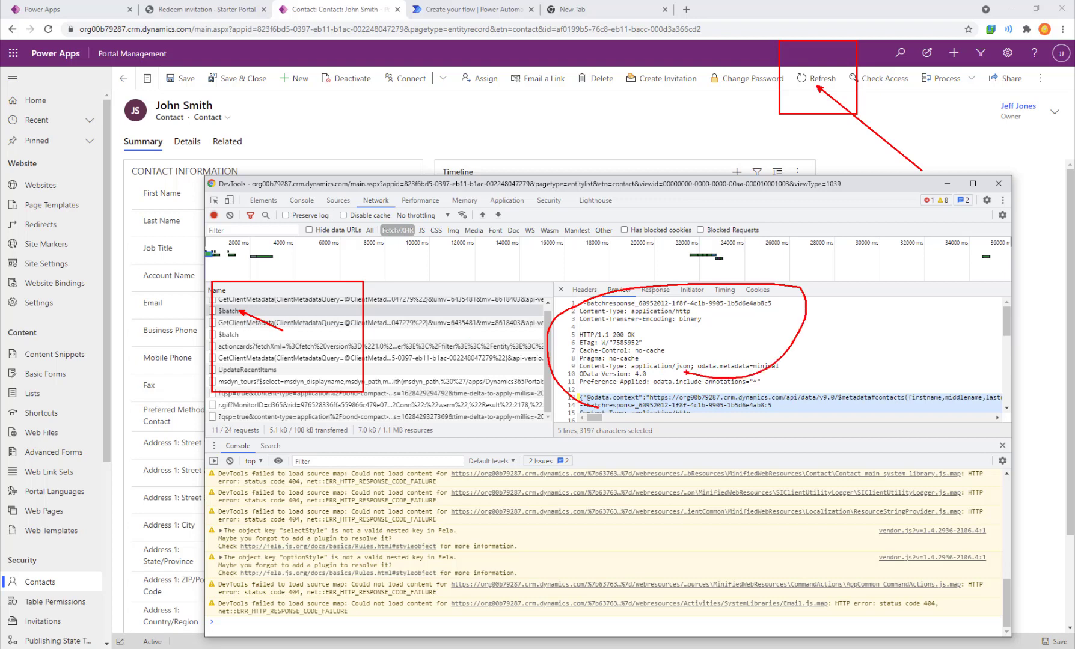
{"action": "double_click", "coordinate": [748, 180]}
{"action": "key", "text": "super+Up"}
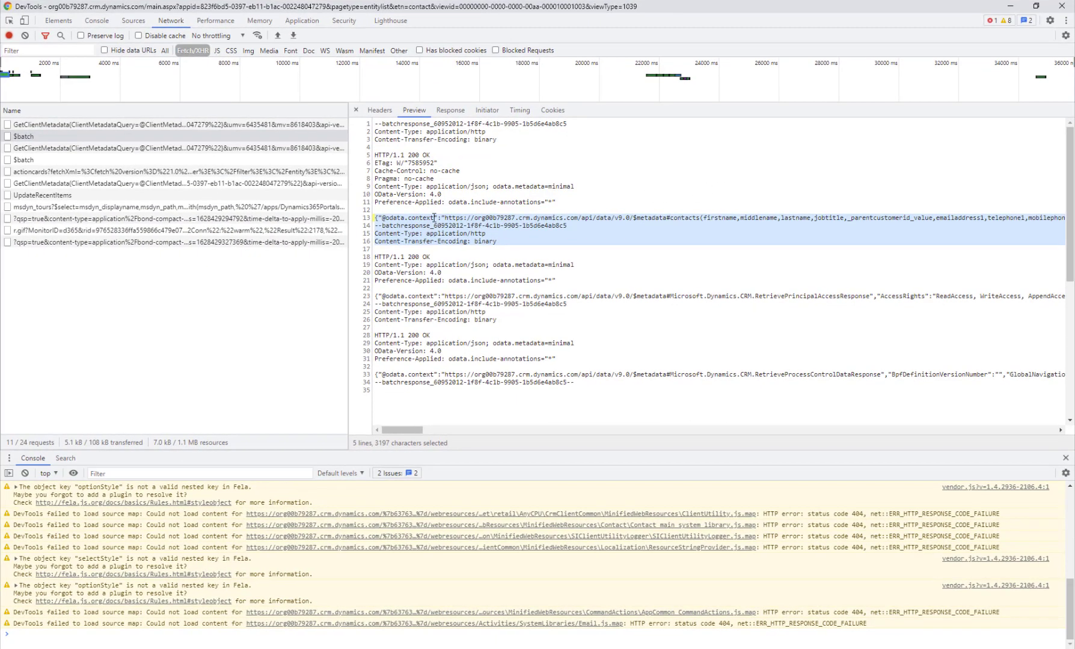
{"action": "left_click_drag", "start_coordinate": [522, 241], "coordinate": [375, 226]}
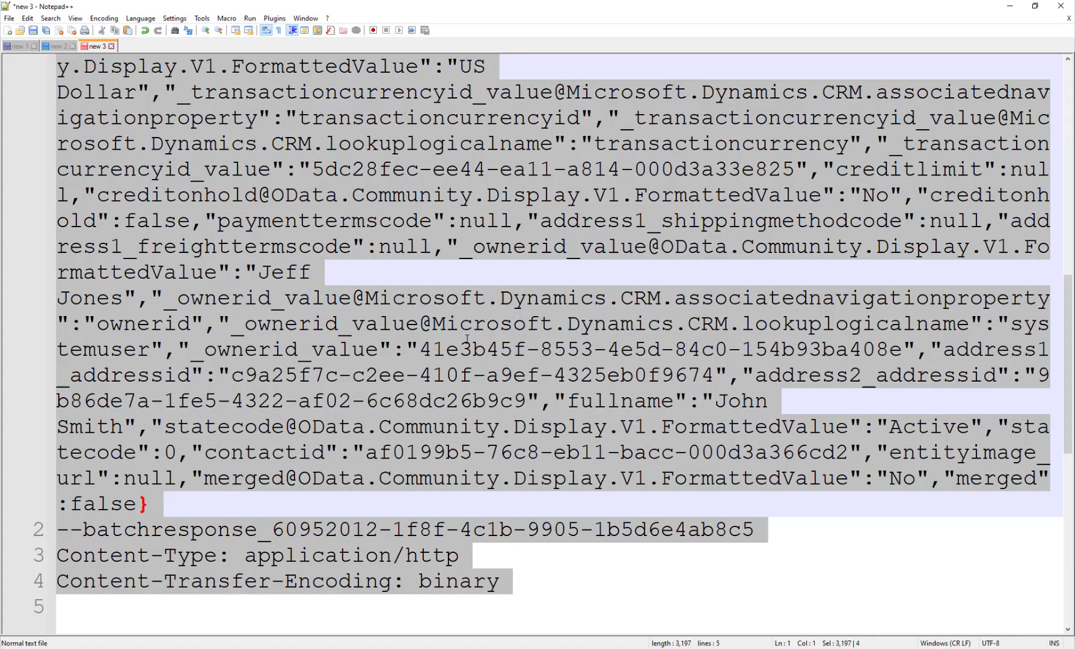
Paste the contact response into 'new 3', find contactid, and copy its GUID
{"action": "key", "text": "ctrl+v"}
{"action": "key", "text": "ctrl+f"}
{"action": "key", "text": "Return"}
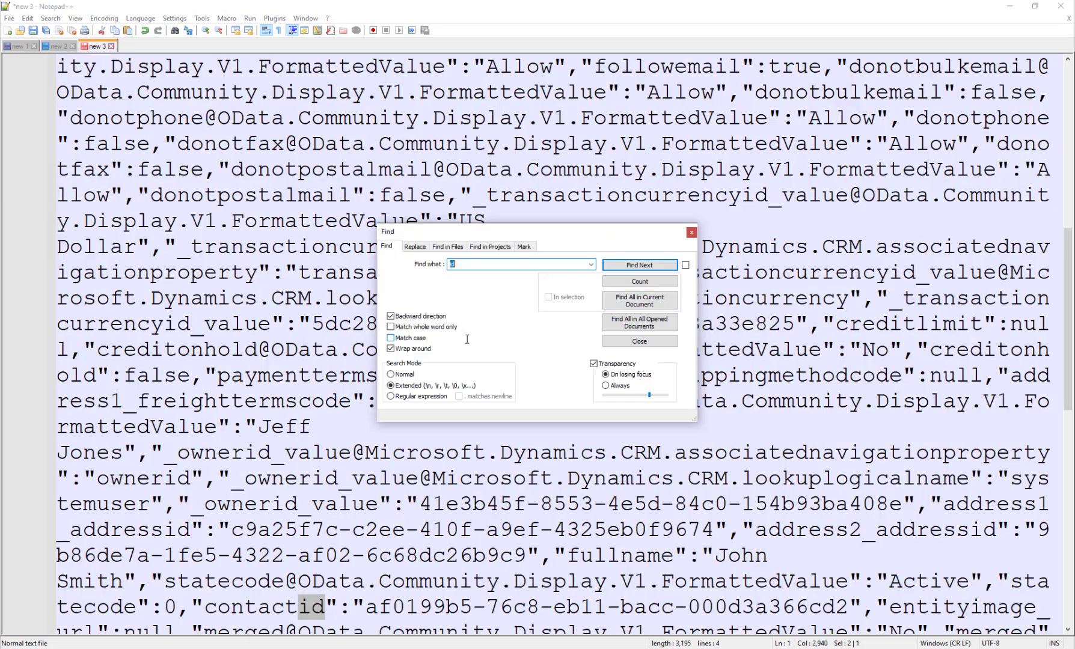
{"action": "key", "text": "Escape"}
{"action": "double_click", "coordinate": [252, 608]}
{"action": "scroll", "coordinate": [457, 320], "scroll_direction": "down", "scroll_amount": 4}
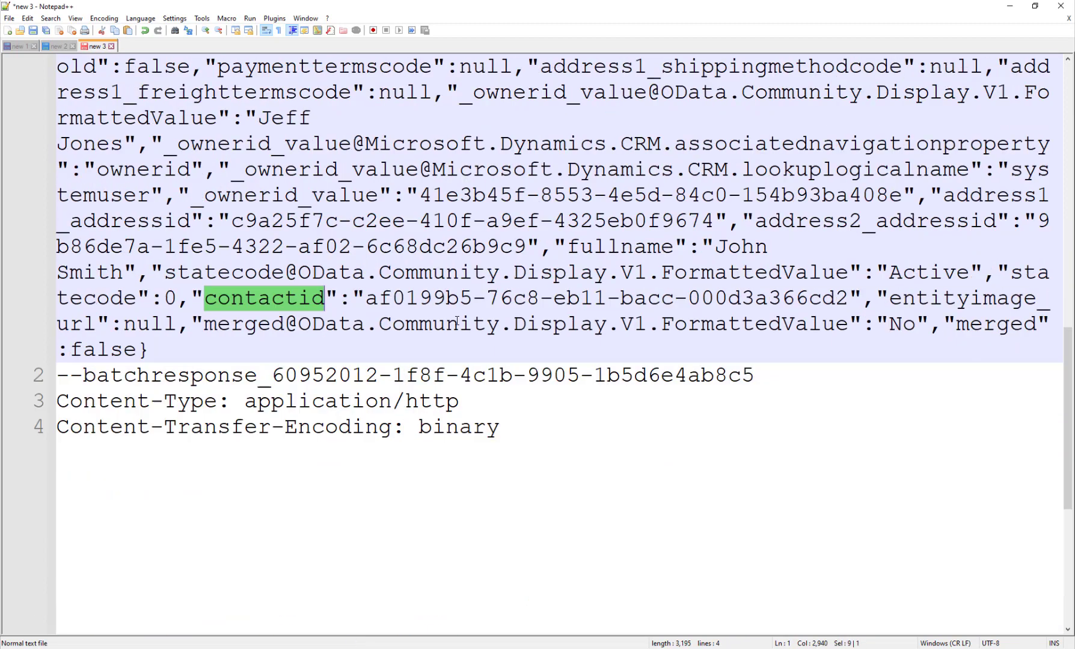
{"action": "left_click_drag", "start_coordinate": [366, 295], "coordinate": [848, 297]}
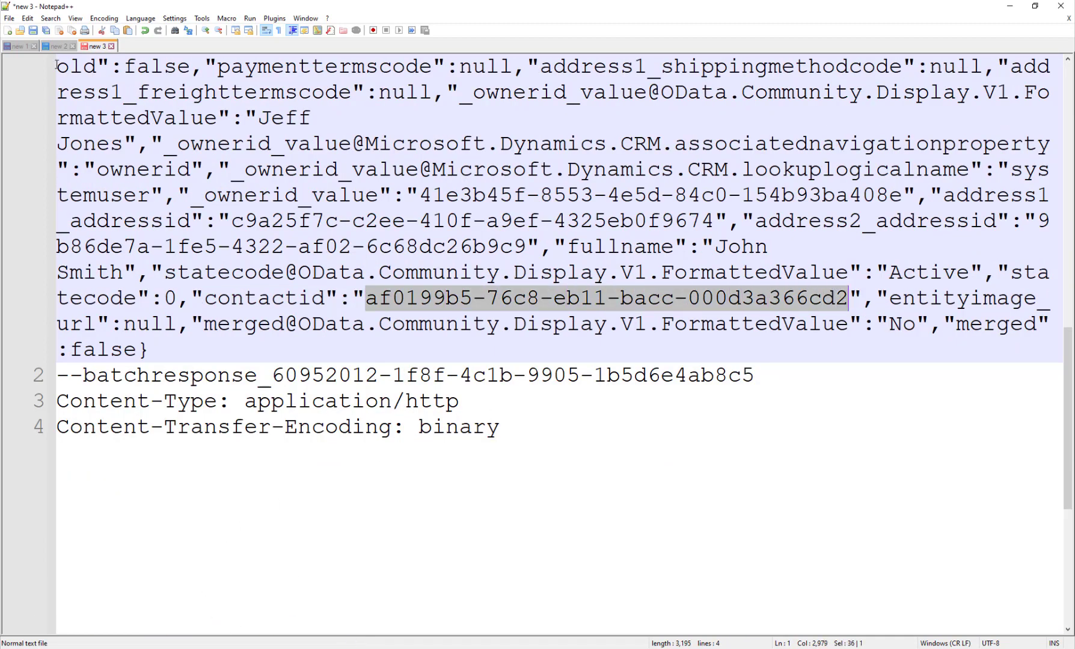
{"action": "key", "text": "alt+Tab"}
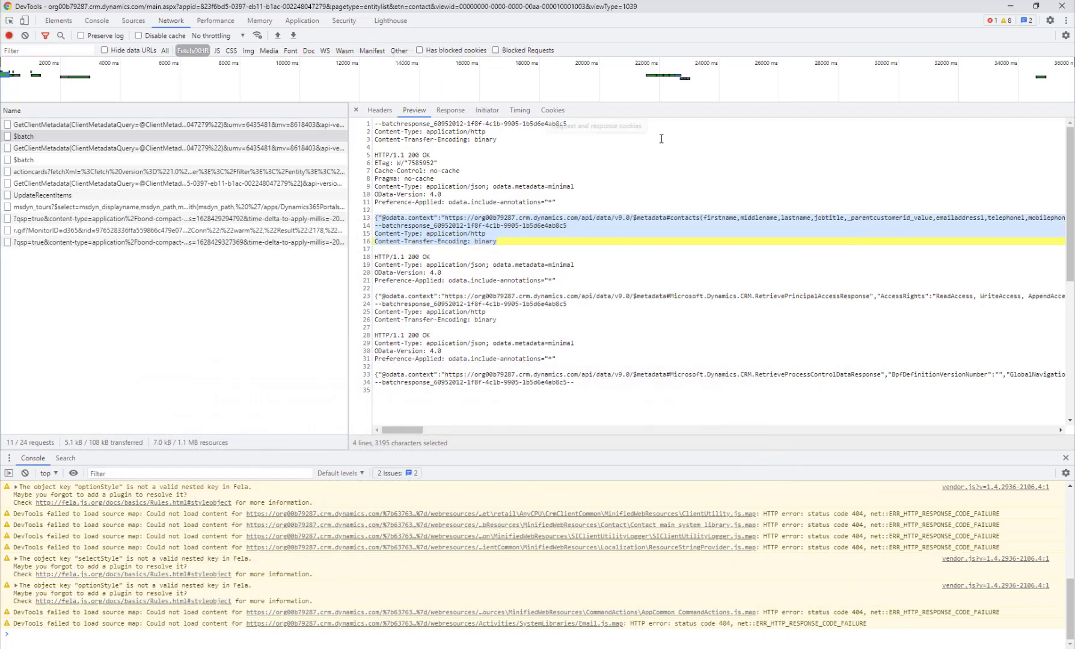
{"action": "key", "text": "alt+Tab"}
Review the contact's JSON at /api/data/v9.1/contacts(GUID), highlighting the domain, path, table, GUID and null fields
{"action": "left_click", "coordinate": [629, 12]}
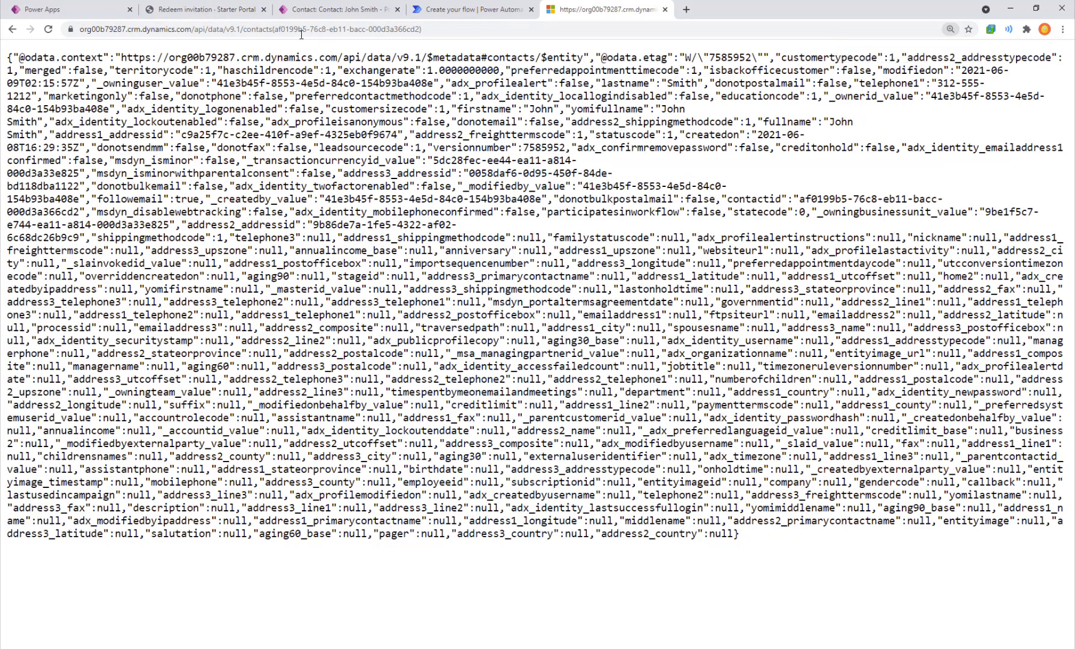
{"action": "left_click_drag", "start_coordinate": [63, 17], "coordinate": [167, 42]}
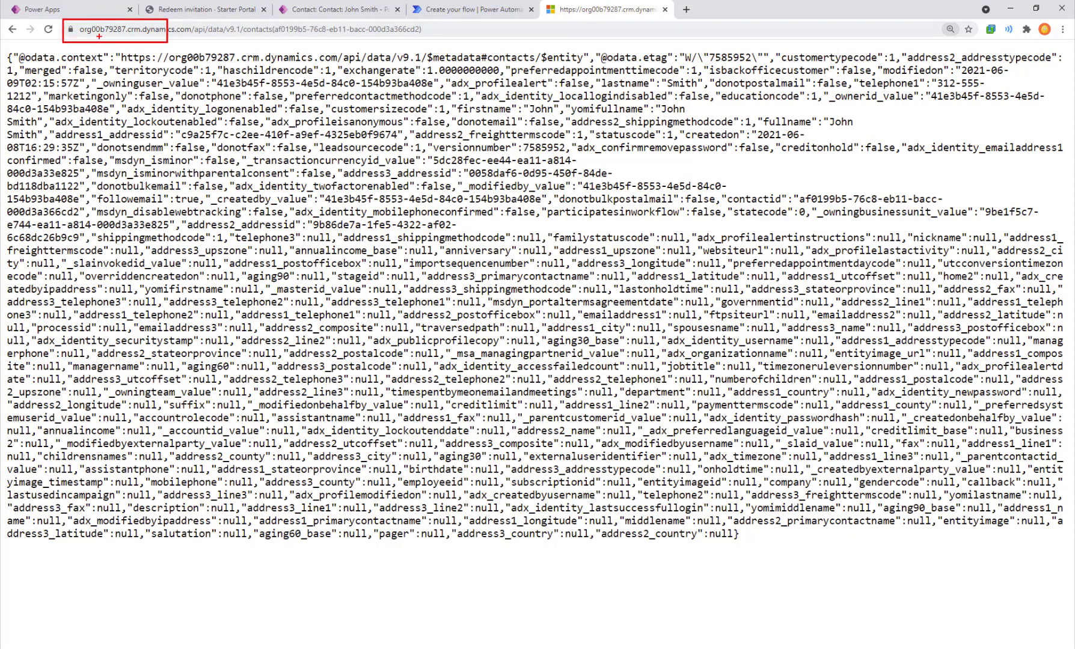
{"action": "left_click_drag", "start_coordinate": [99, 36], "coordinate": [117, 112]}
{"action": "mouse_move", "coordinate": [186, 18]}
{"action": "left_mouse_down"}
{"action": "mouse_move", "coordinate": [243, 39]}
{"action": "mouse_move", "coordinate": [220, 75]}
{"action": "left_mouse_up"}
{"action": "mouse_move", "coordinate": [282, 46]}
{"action": "left_mouse_down"}
{"action": "mouse_move", "coordinate": [241, 15]}
{"action": "mouse_move", "coordinate": [281, 92]}
{"action": "left_mouse_up"}
{"action": "left_click_drag", "start_coordinate": [287, 37], "coordinate": [445, 37]}
{"action": "left_click_drag", "start_coordinate": [359, 54], "coordinate": [391, 100]}
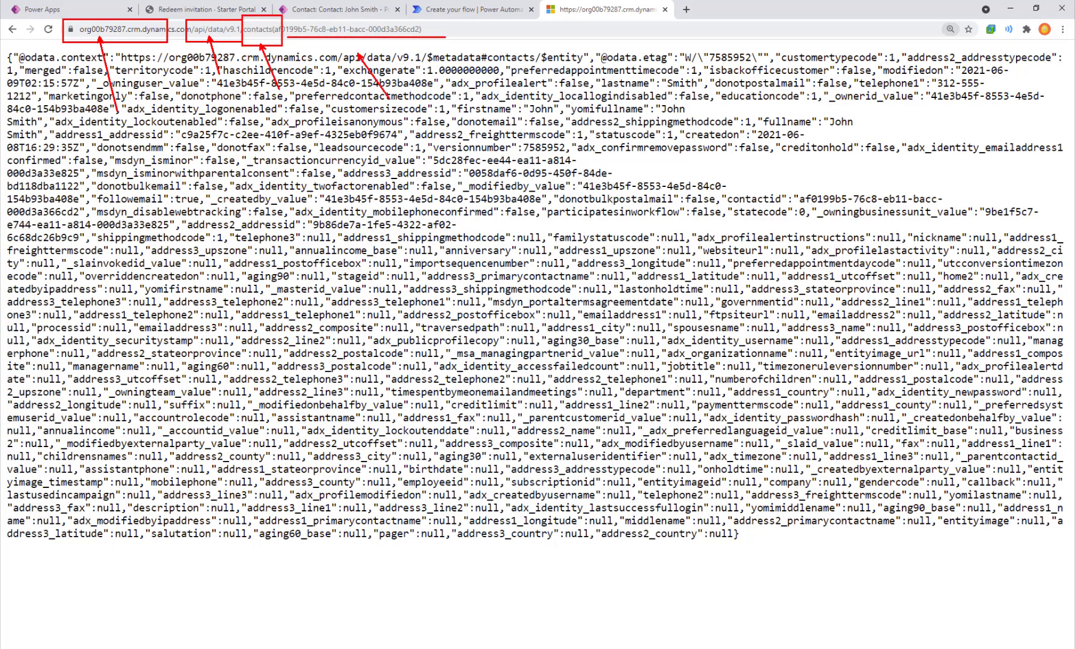
{"action": "mouse_move", "coordinate": [616, 557]}
{"action": "left_mouse_down"}
{"action": "mouse_move", "coordinate": [296, 264]}
{"action": "mouse_move", "coordinate": [661, 488]}
{"action": "left_mouse_up"}
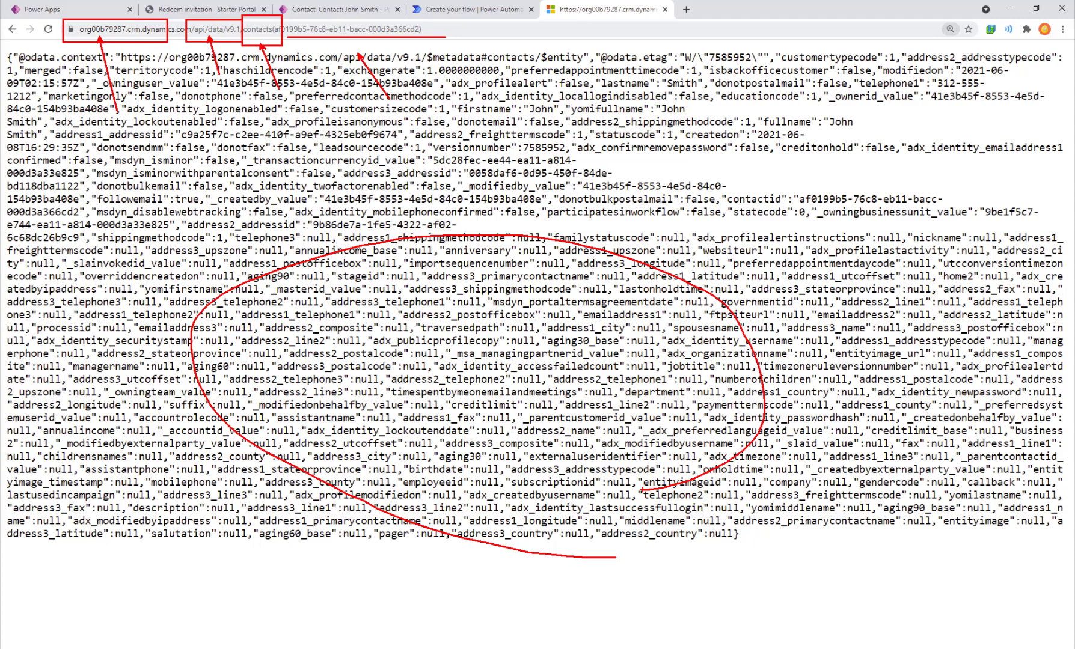
{"action": "key", "text": "Escape"}
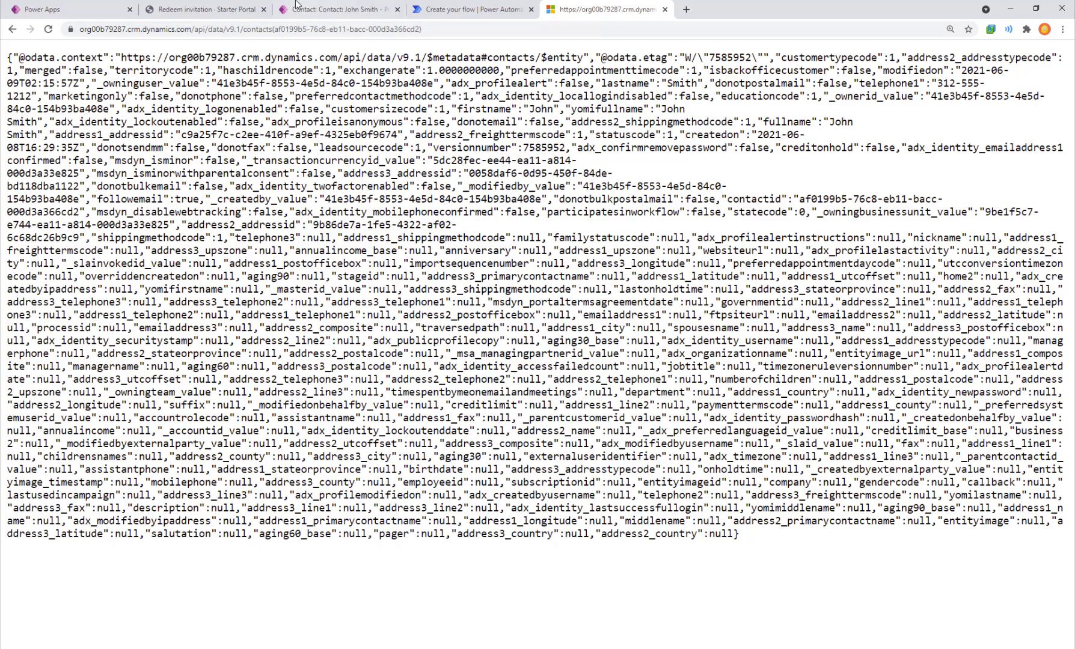
{"action": "key", "text": "ctrl+l"}
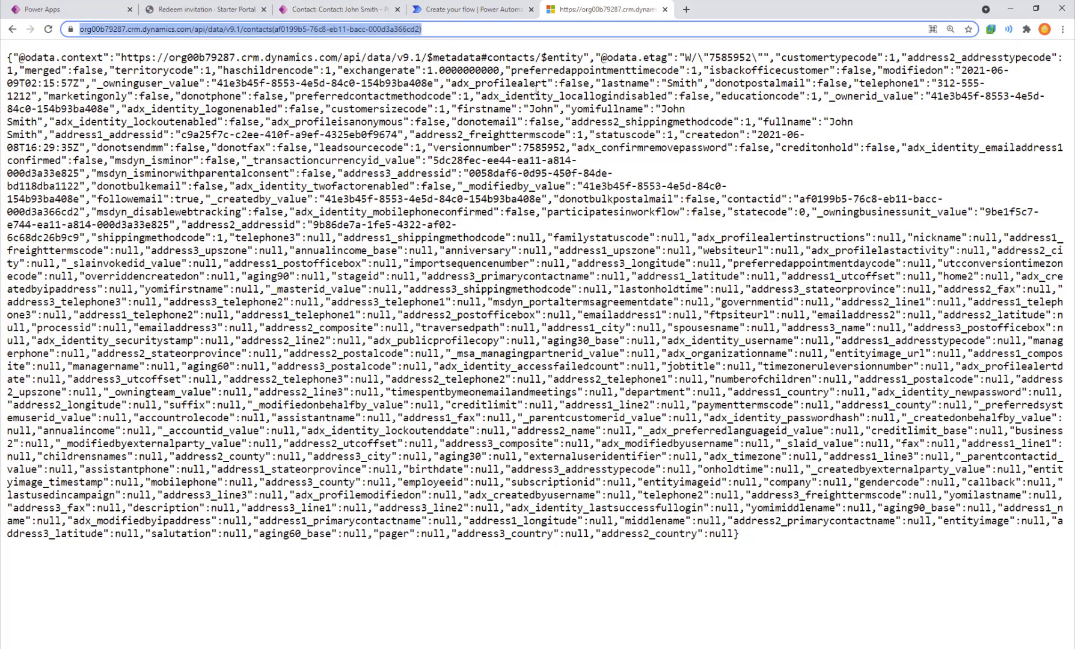
Copy the Invite Contact field's Contact token expression into a new Notepad++ document
{"action": "left_click", "coordinate": [472, 9]}
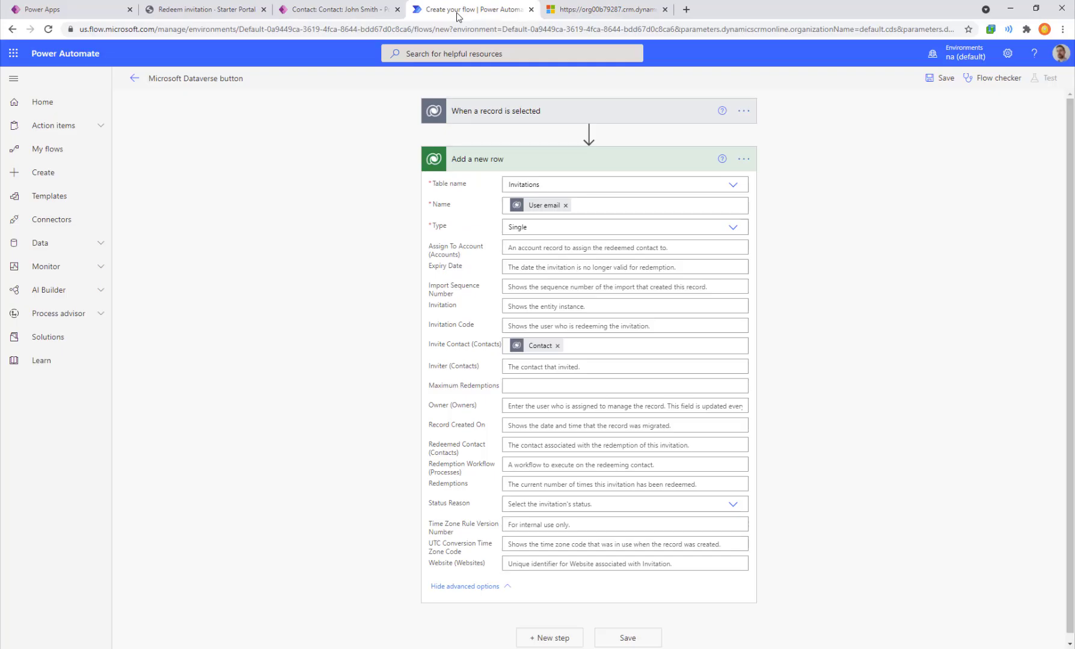
{"action": "left_click", "coordinate": [537, 352]}
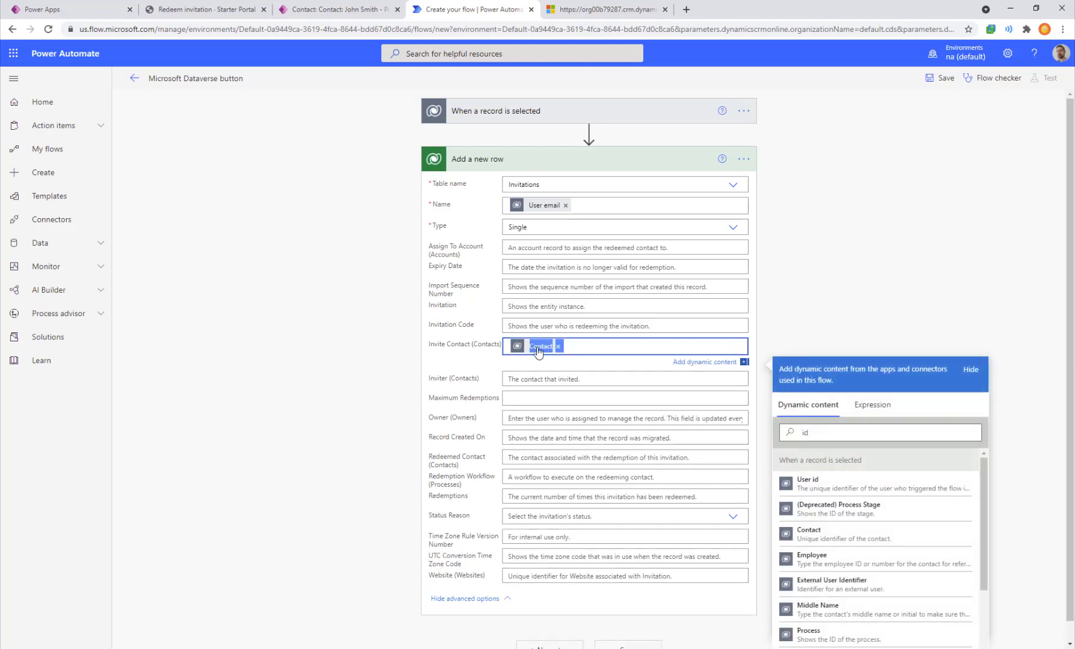
{"action": "left_click", "coordinate": [870, 415]}
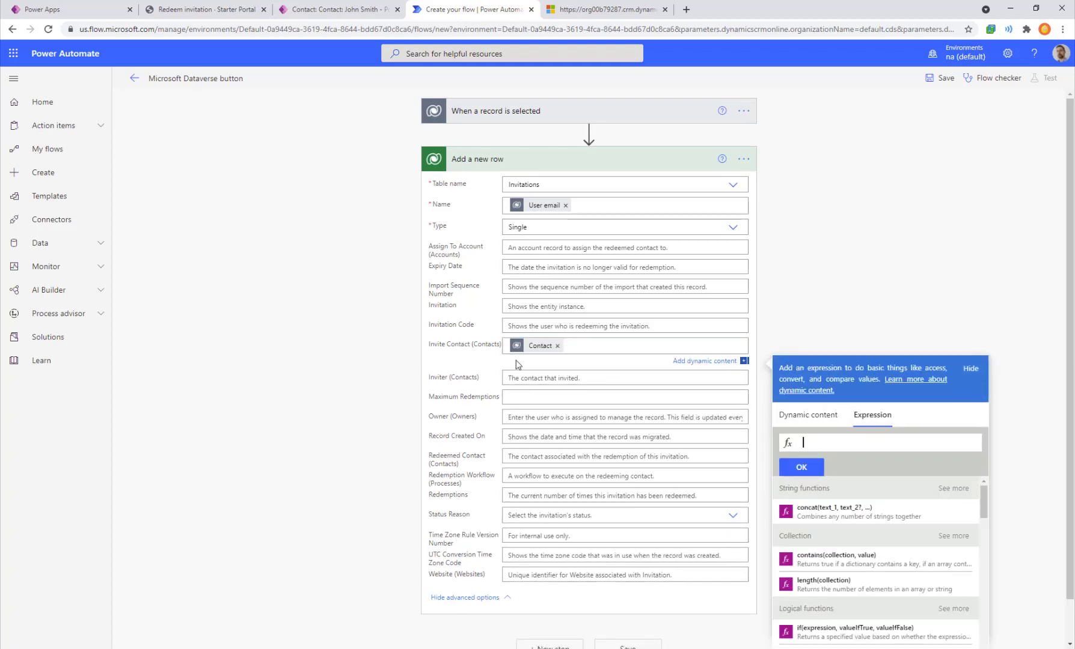
{"action": "left_click", "coordinate": [592, 348]}
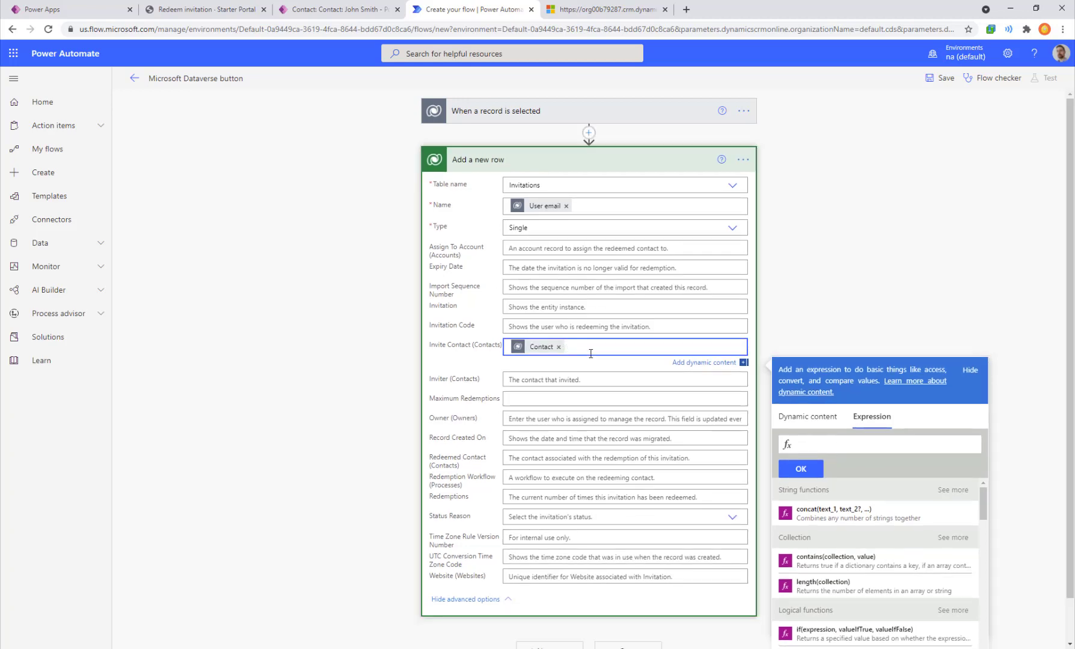
{"action": "key", "text": "ctrl+a"}
{"action": "key", "text": "ctrl+c"}
{"action": "key", "text": "alt+Tab"}
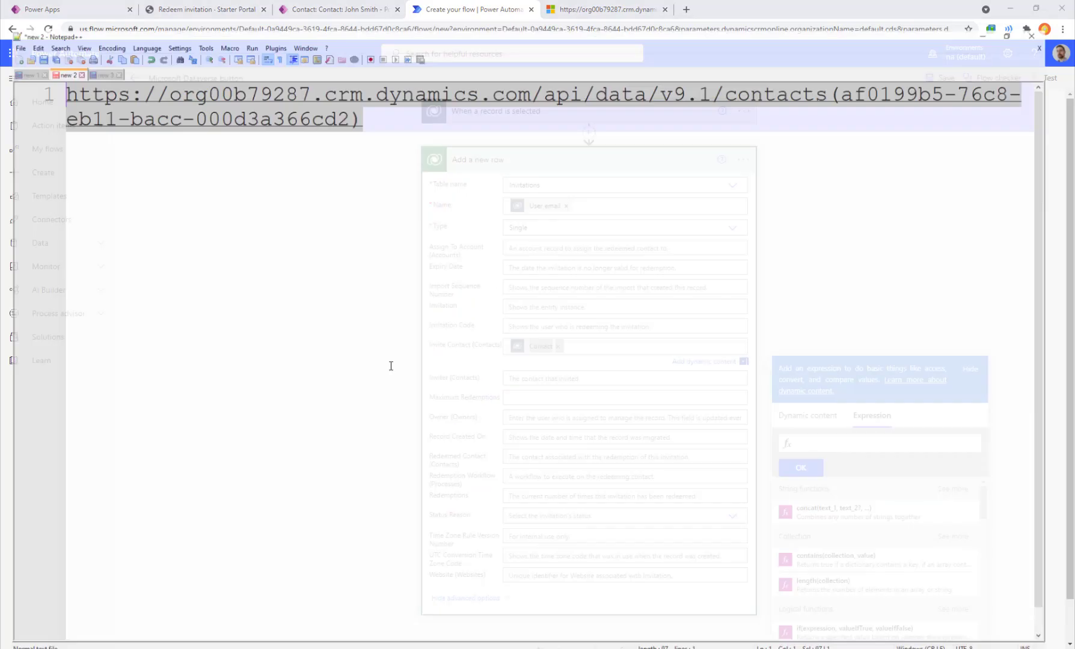
{"action": "key", "text": "ctrl+n"}
{"action": "key", "text": "ctrl+v"}
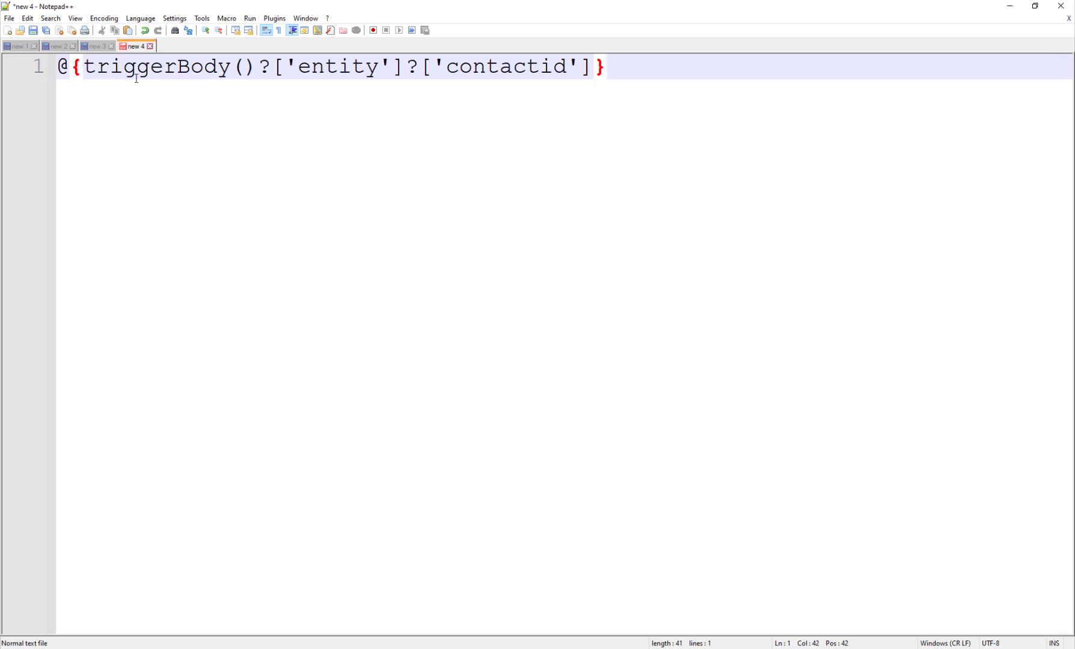
{"action": "double_click", "coordinate": [616, 8]}
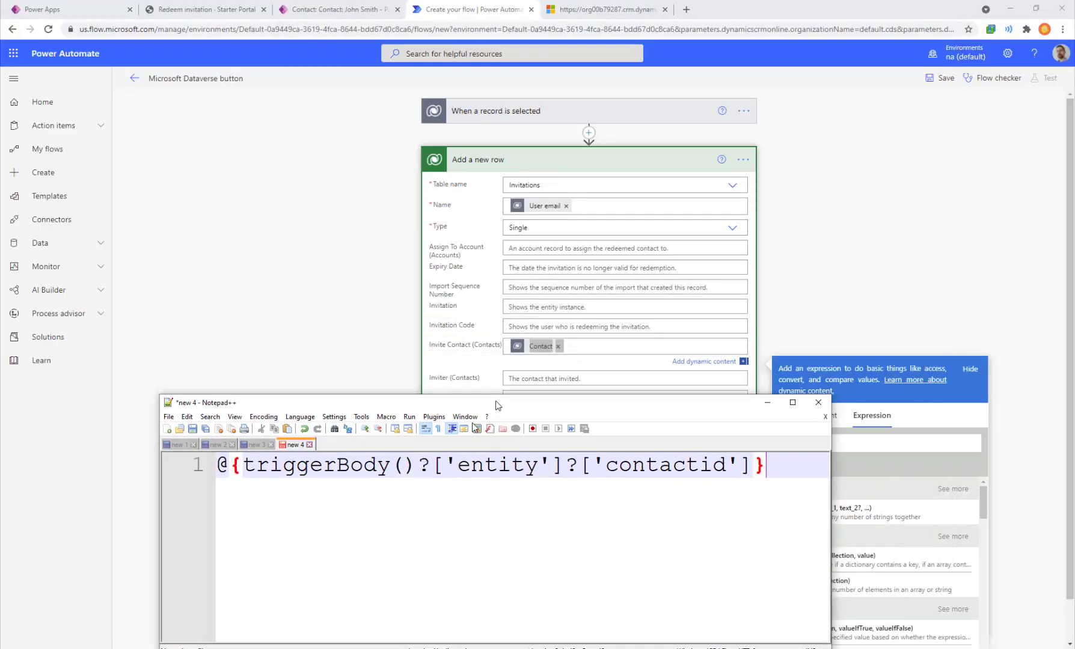
Start a concat('', ...) expression for Invite Contact in the Expression tab
{"action": "left_click", "coordinate": [860, 443]}
{"action": "type", "text": "conca"}
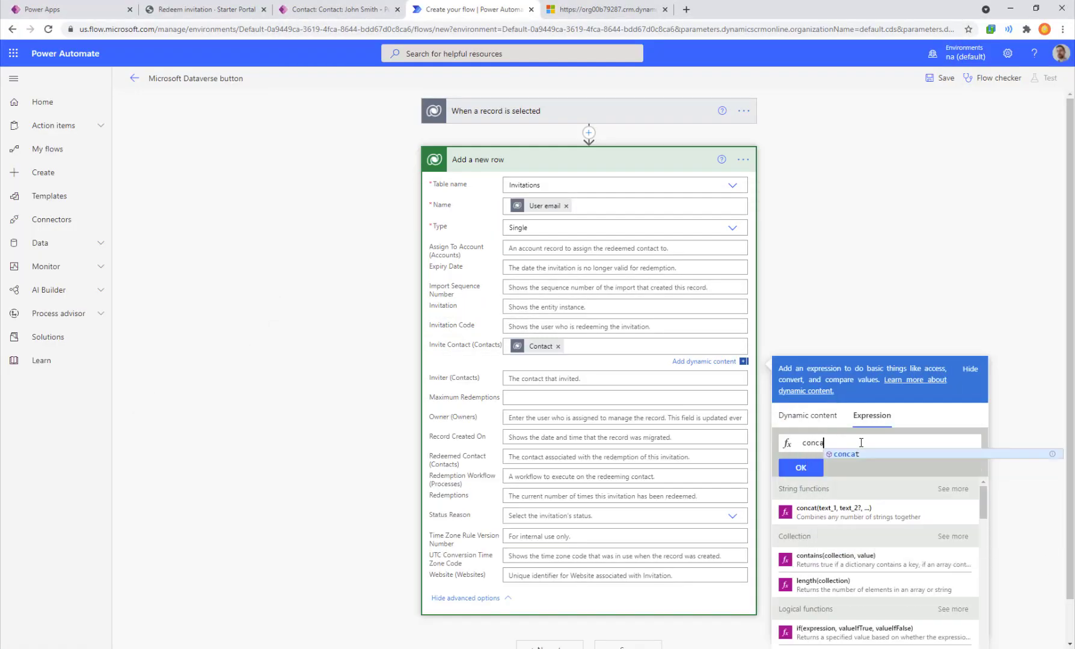
{"action": "type", "text": "t"}
{"action": "left_click", "coordinate": [855, 456]}
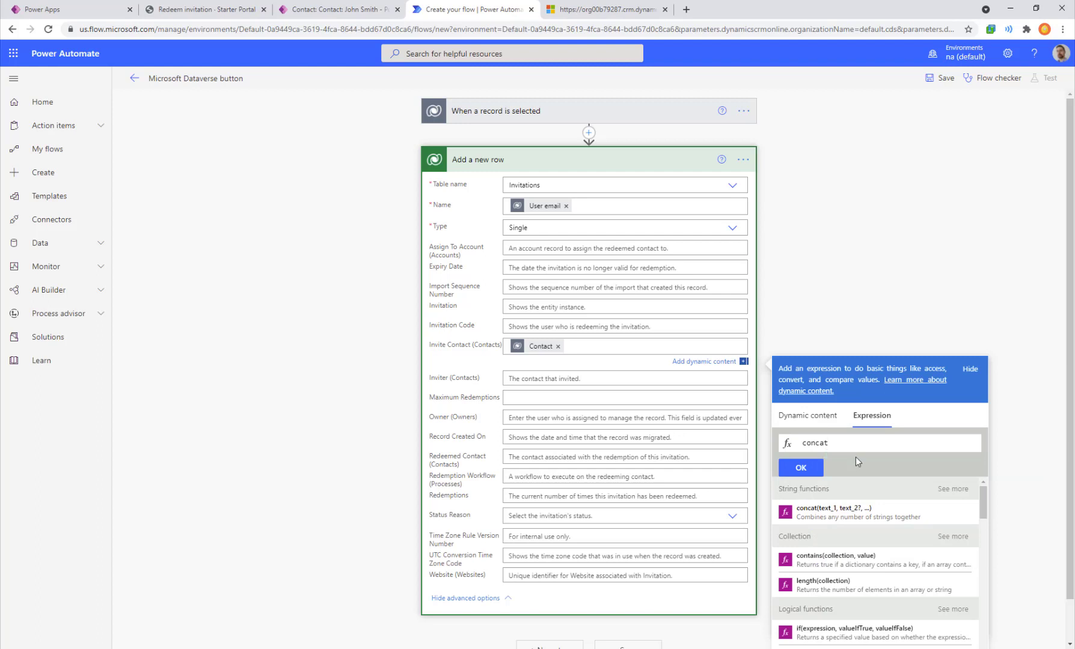
{"action": "type", "text": "()"}
{"action": "type", "text": "'','',)"}
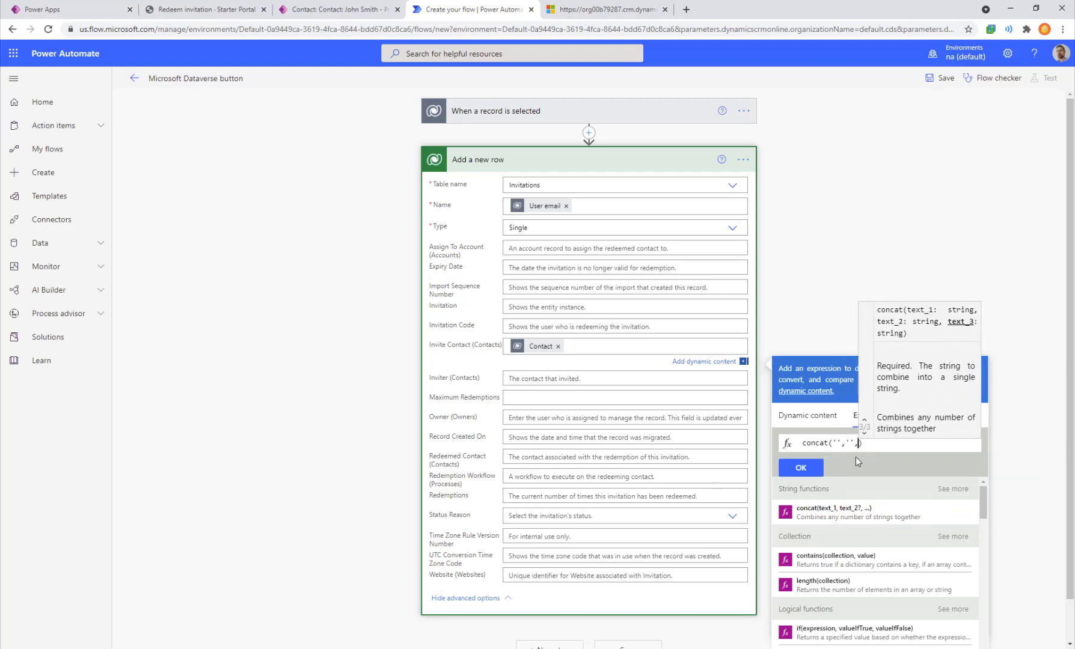
{"action": "key", "text": "Left"}
{"action": "key", "text": "Left"}
{"action": "type", "text": ","}
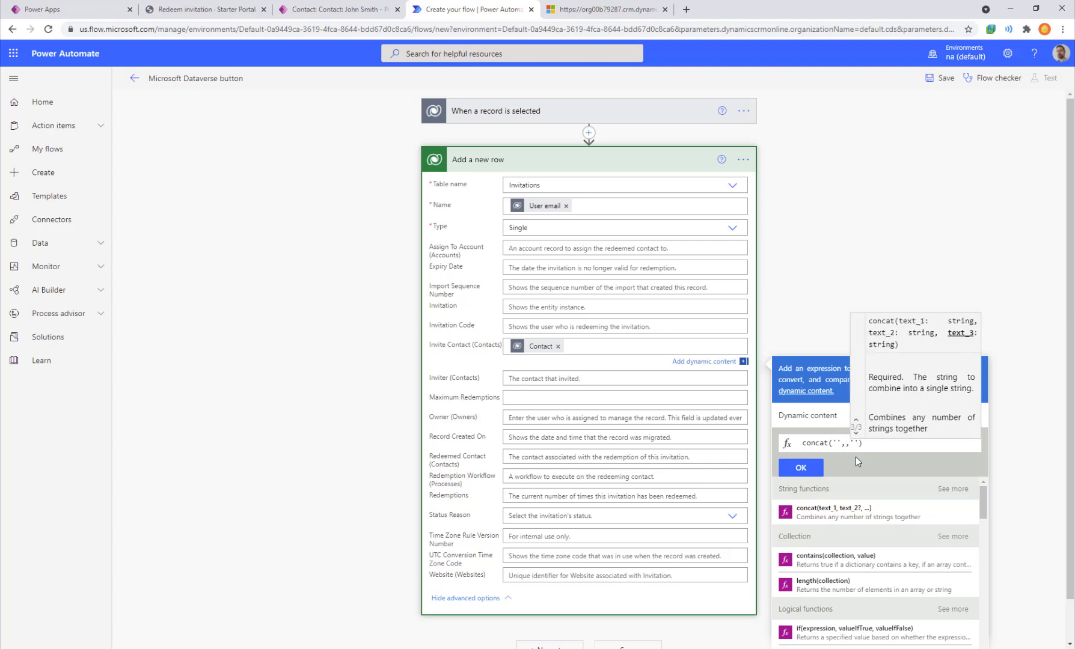
{"action": "key", "text": "Left"}
{"action": "key", "text": "Left"}
{"action": "key", "text": "Left"}
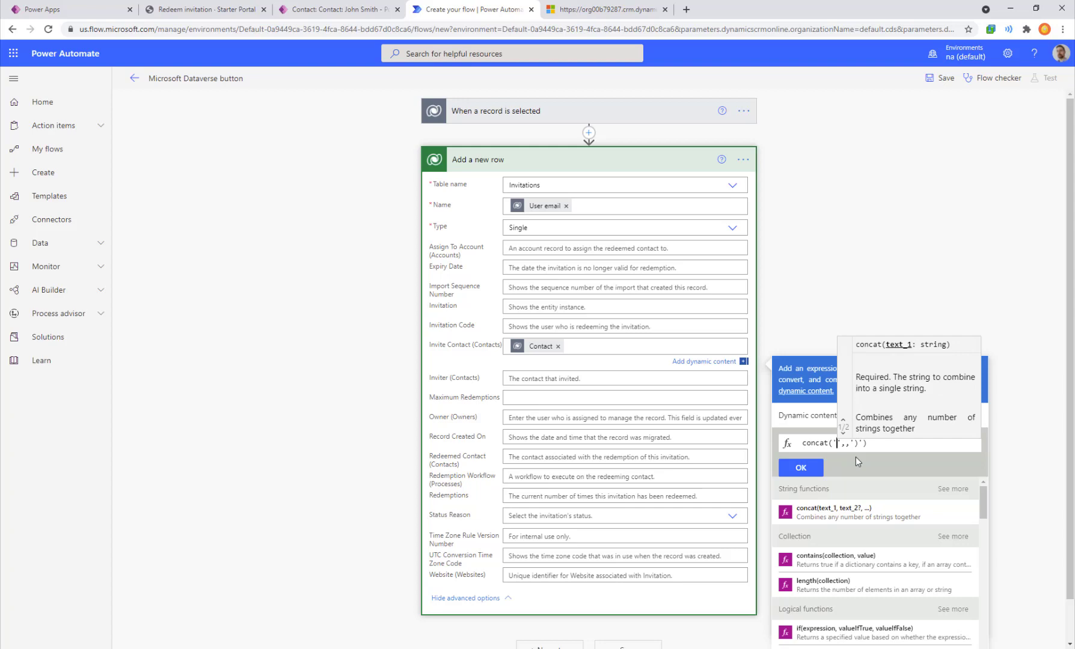
Paste the Web API URL up to contacts( as concat's first text argument
{"action": "key", "text": "alt+Tab"}
{"action": "key", "text": "ctrl+Page_Up"}
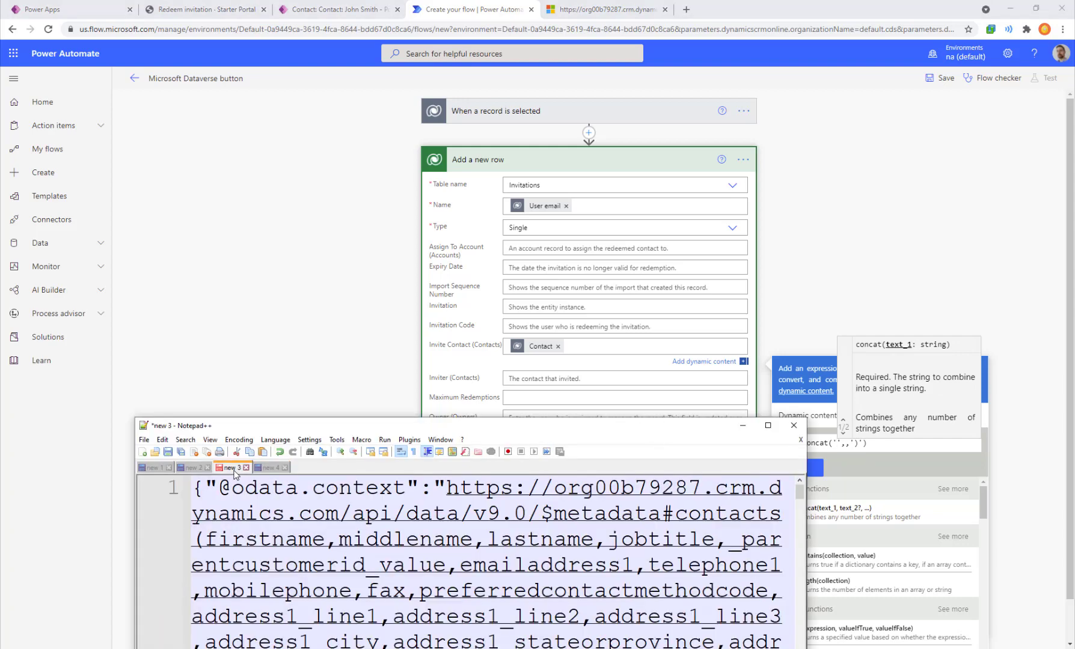
{"action": "key", "text": "ctrl+Page_Up"}
{"action": "left_click", "coordinate": [525, 544]}
{"action": "left_click_drag", "start_coordinate": [406, 516], "coordinate": [91, 471]}
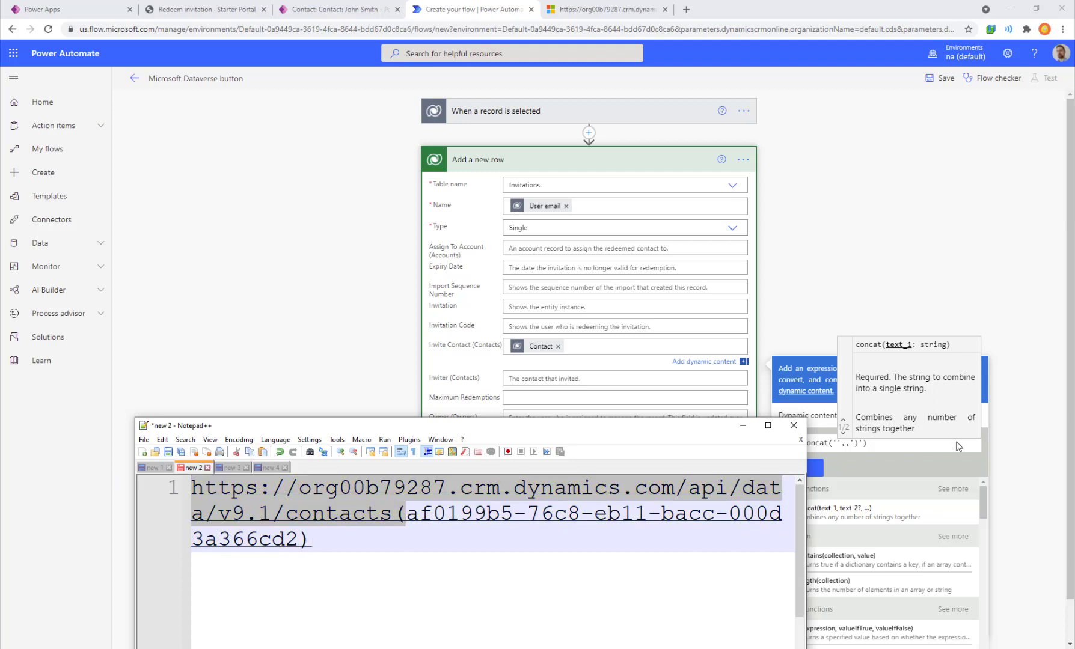
{"action": "left_click", "coordinate": [836, 443]}
{"action": "key", "text": "ctrl+v"}
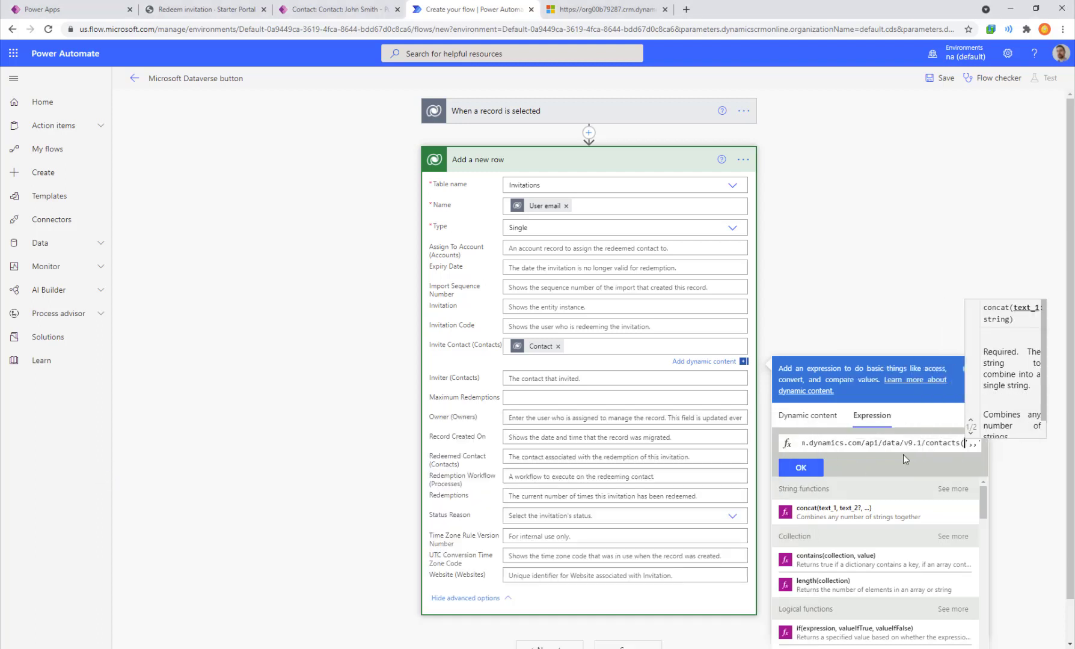
{"action": "key", "text": "Left"}
{"action": "key", "text": "Left"}
{"action": "key", "text": "Left"}
Add triggerBody()?['entity']?['contactid'] to the concat and apply it with OK
{"action": "key", "text": "alt+Tab"}
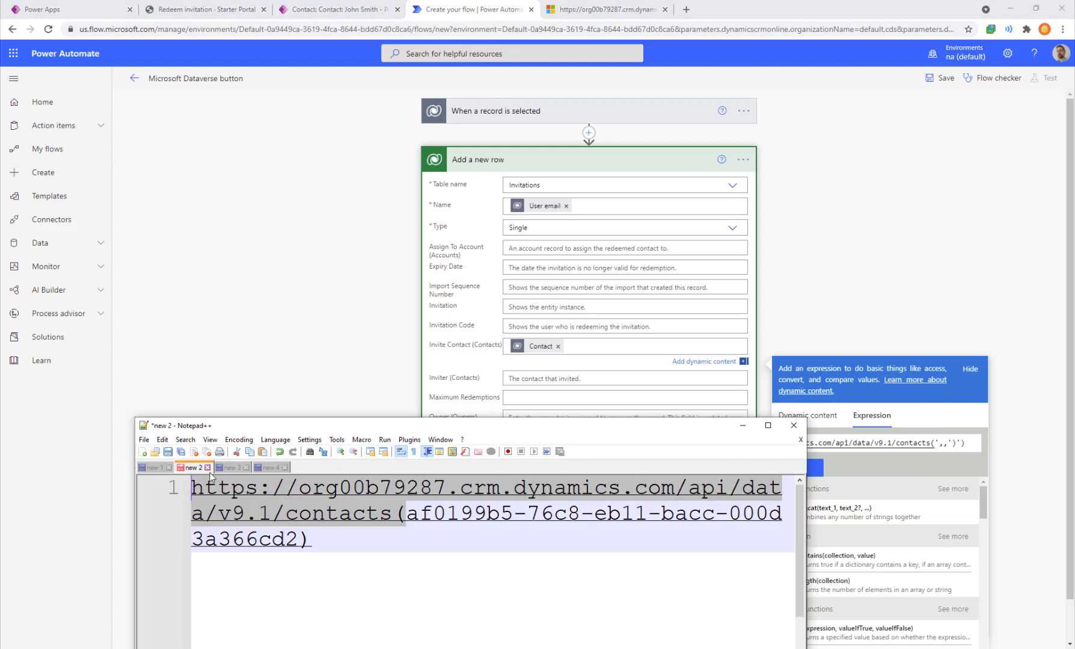
{"action": "left_click", "coordinate": [229, 469]}
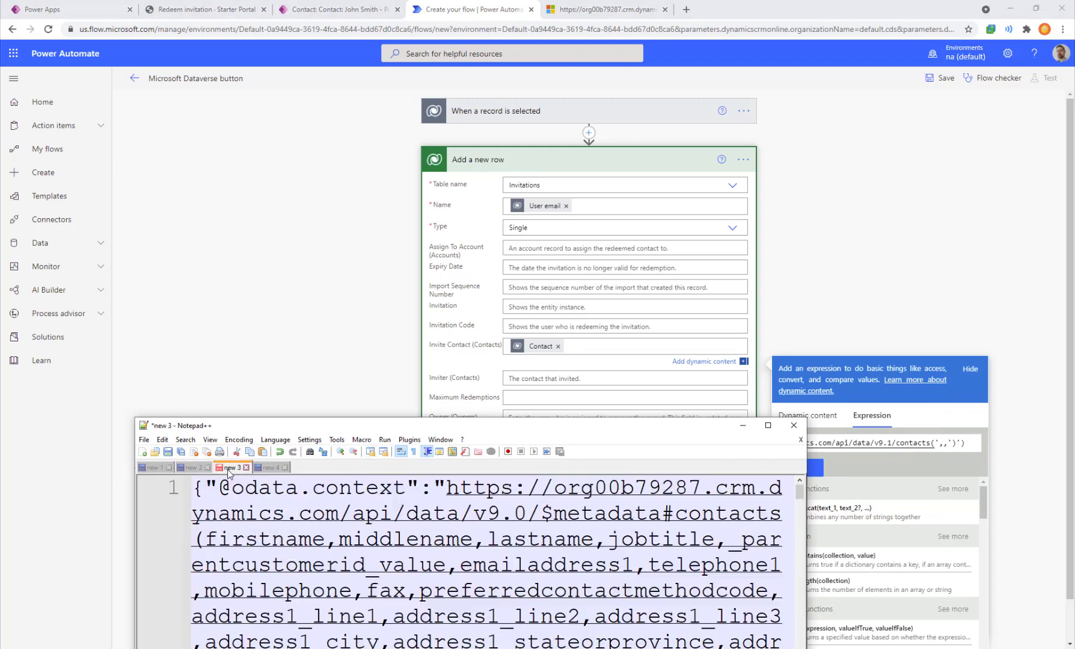
{"action": "left_click", "coordinate": [151, 468]}
{"action": "left_click", "coordinate": [488, 518]}
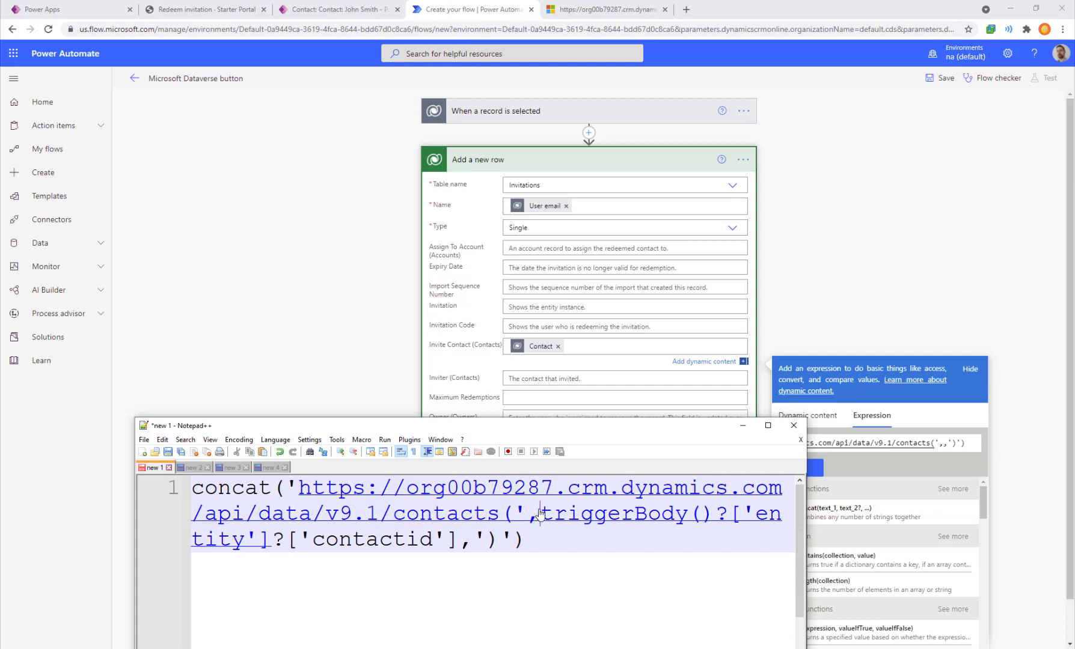
{"action": "left_click_drag", "start_coordinate": [538, 518], "coordinate": [461, 545]}
{"action": "key", "text": "ctrl+c"}
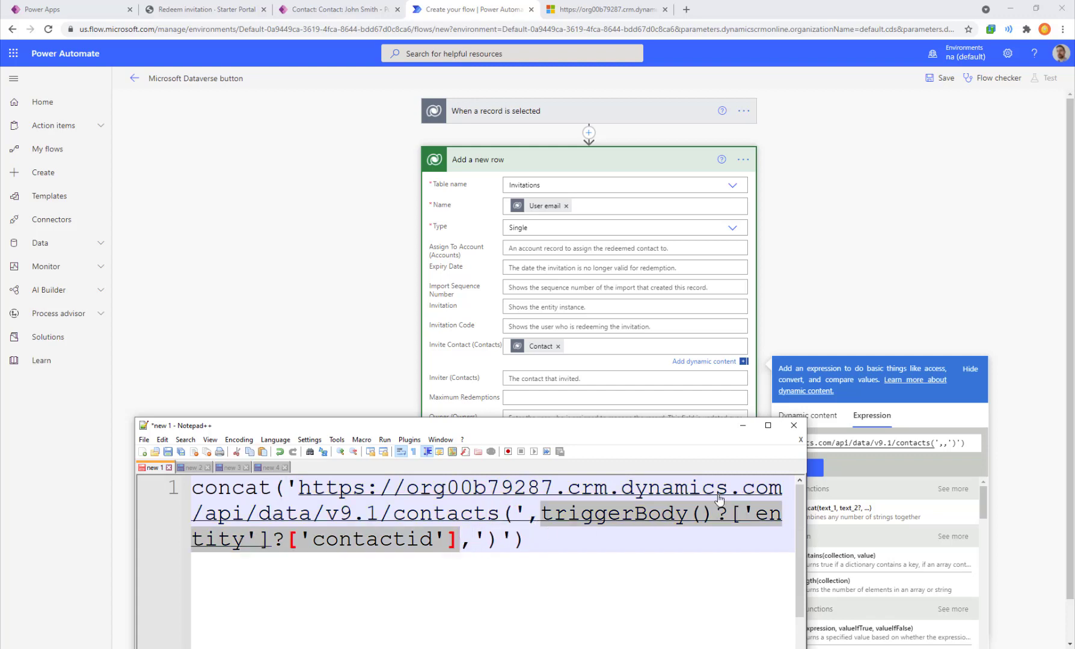
{"action": "left_click", "coordinate": [742, 425]}
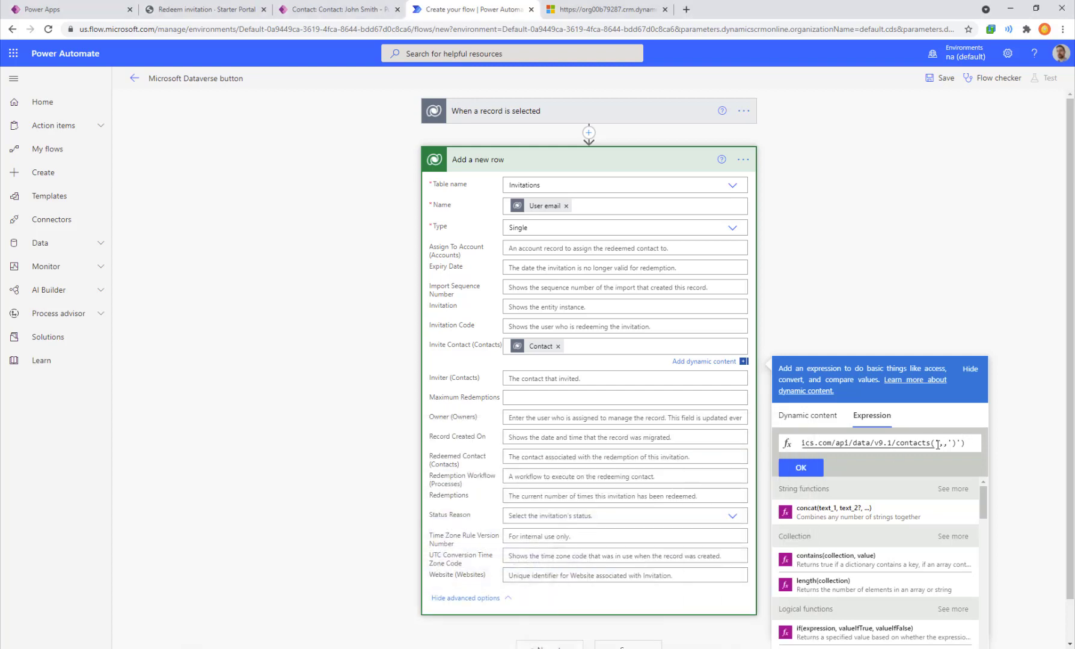
{"action": "key", "text": "ctrl+v"}
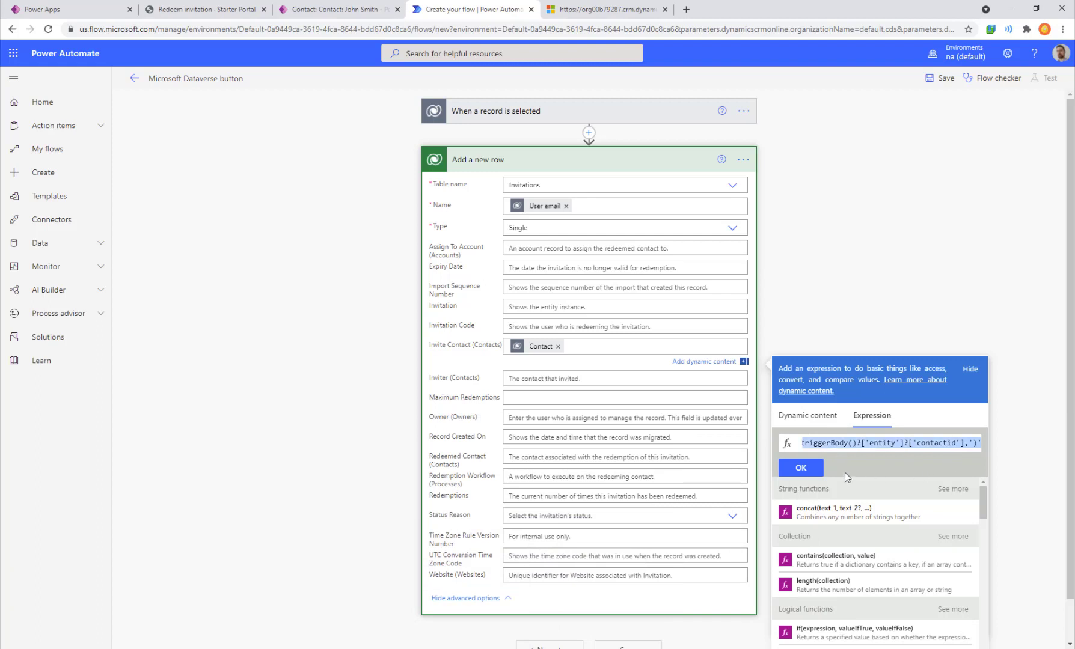
{"action": "left_click", "coordinate": [801, 468]}
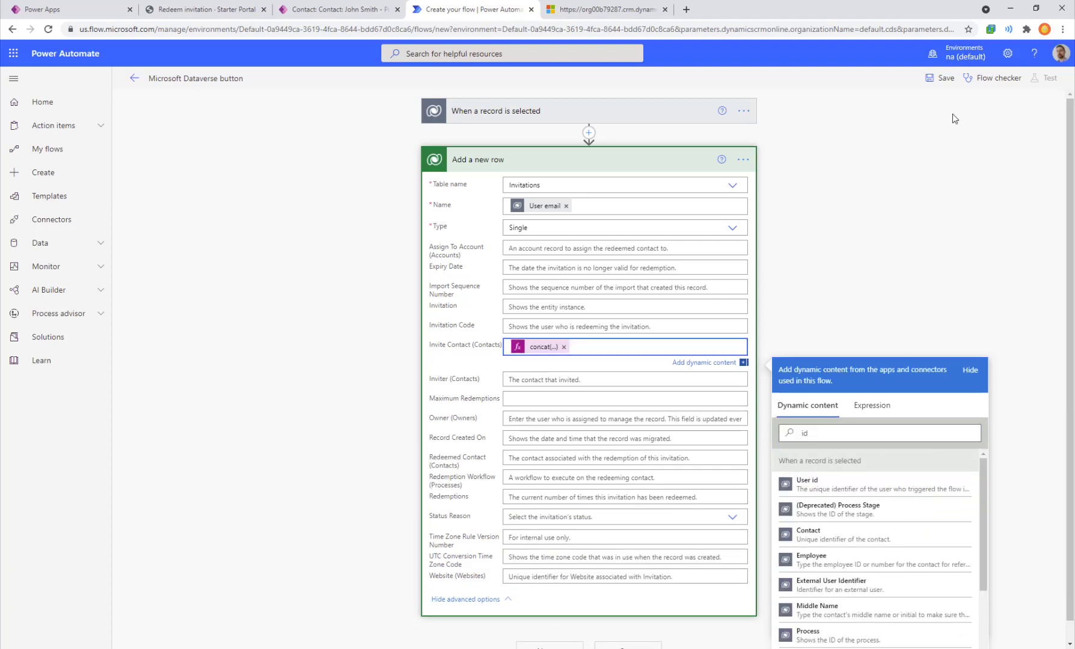
Save the flow and paste the concat expression into a fresh Notepad++ note
{"action": "left_click", "coordinate": [936, 80]}
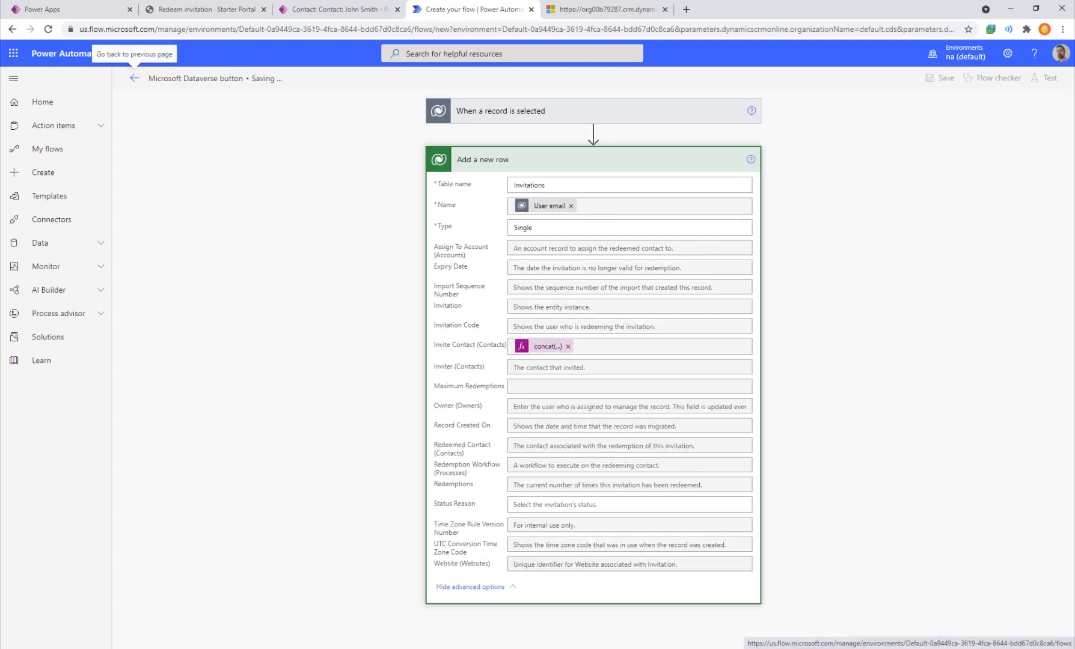
{"action": "left_click", "coordinate": [277, 647]}
{"action": "key", "text": "ctrl+n"}
{"action": "type", "text": "concat('https://org00b79287.crm.dynamics.com/api/data/v9.1/contacts(',triggerBody()?['entity']?['contactid'],')')"}
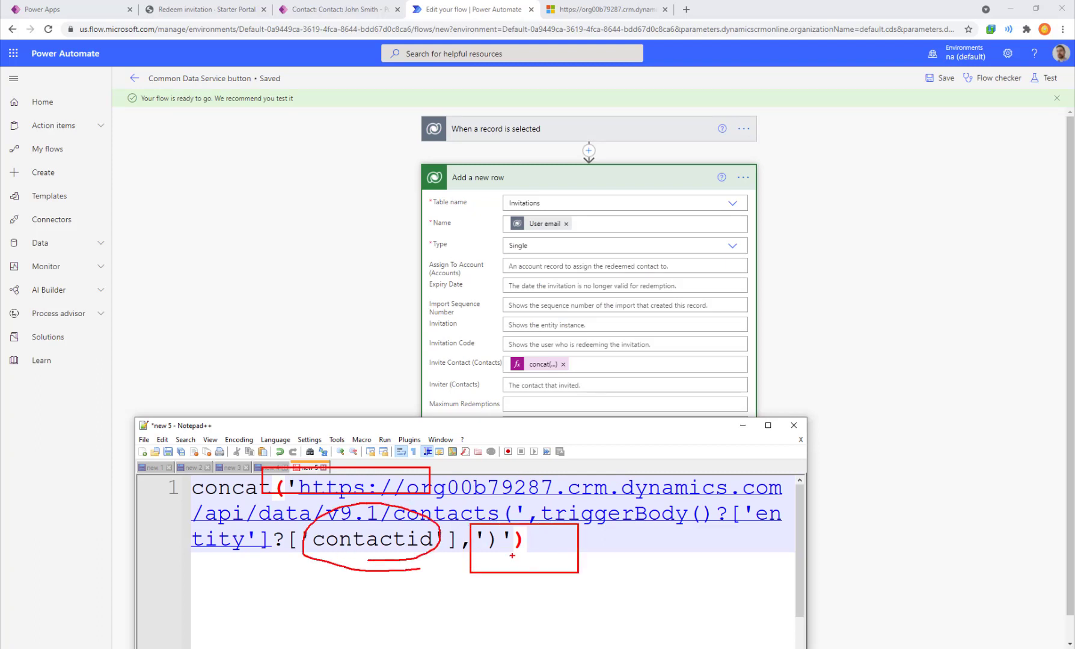
Check the contact's Web API URL in the crm.dynamics tab, marking the contactID, then return
{"action": "left_click", "coordinate": [601, 9]}
{"action": "left_click", "coordinate": [482, 29]}
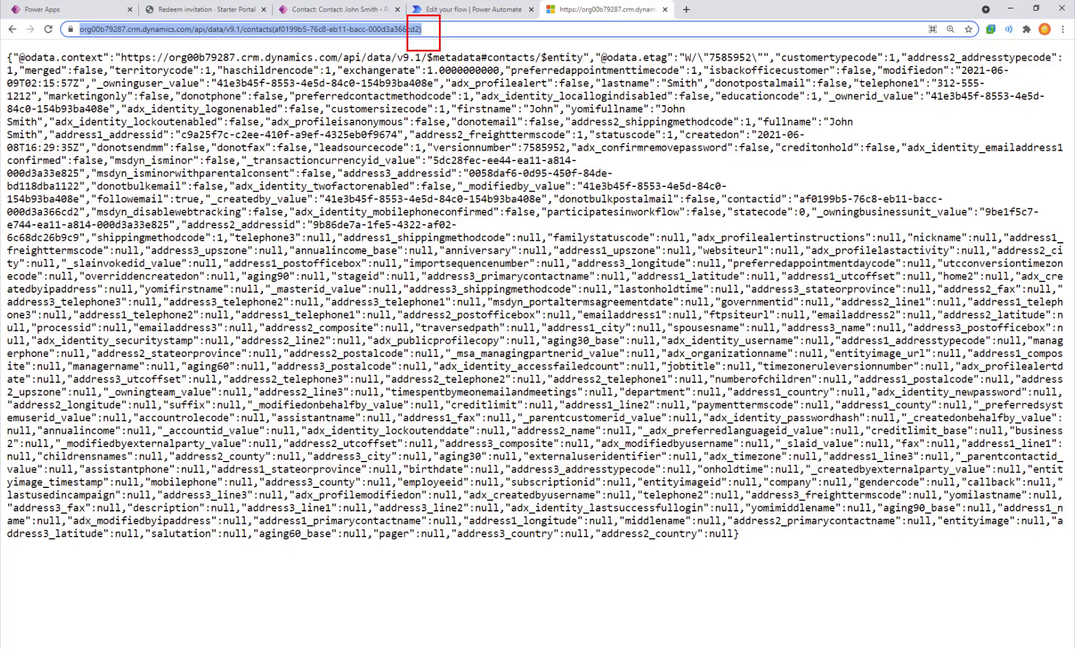
{"action": "left_click_drag", "start_coordinate": [283, 53], "coordinate": [66, 18]}
{"action": "mouse_move", "coordinate": [319, 44]}
{"action": "left_mouse_down"}
{"action": "mouse_move", "coordinate": [353, 121]}
{"action": "mouse_move", "coordinate": [345, 176]}
{"action": "left_mouse_up"}
{"action": "type", "text": "contactID"}
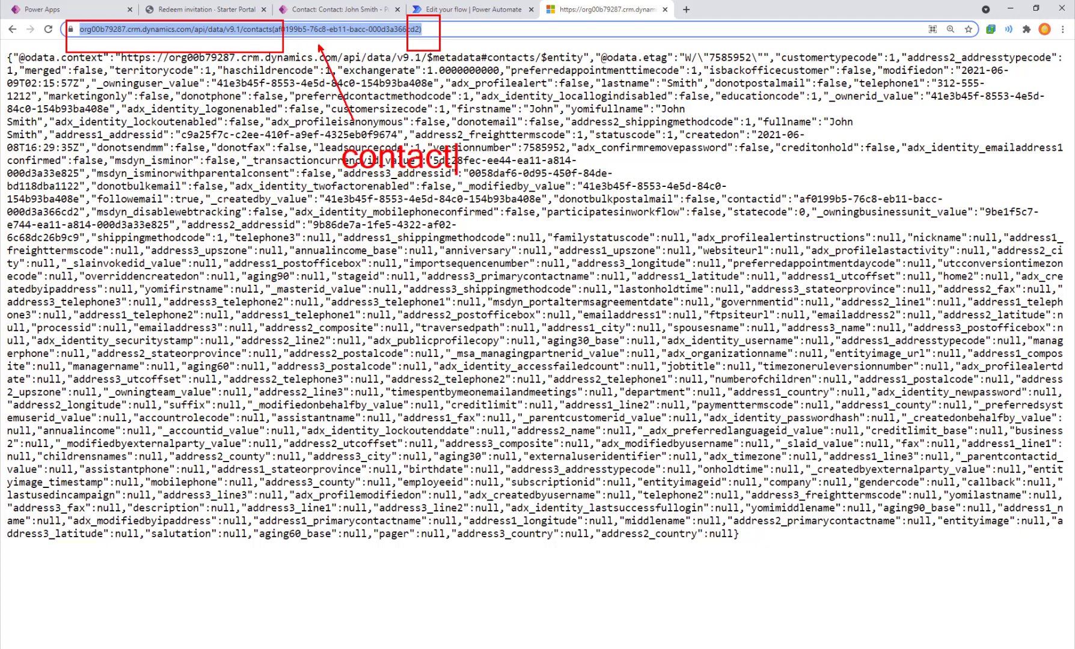
{"action": "key", "text": "Escape"}
{"action": "key", "text": "Escape"}
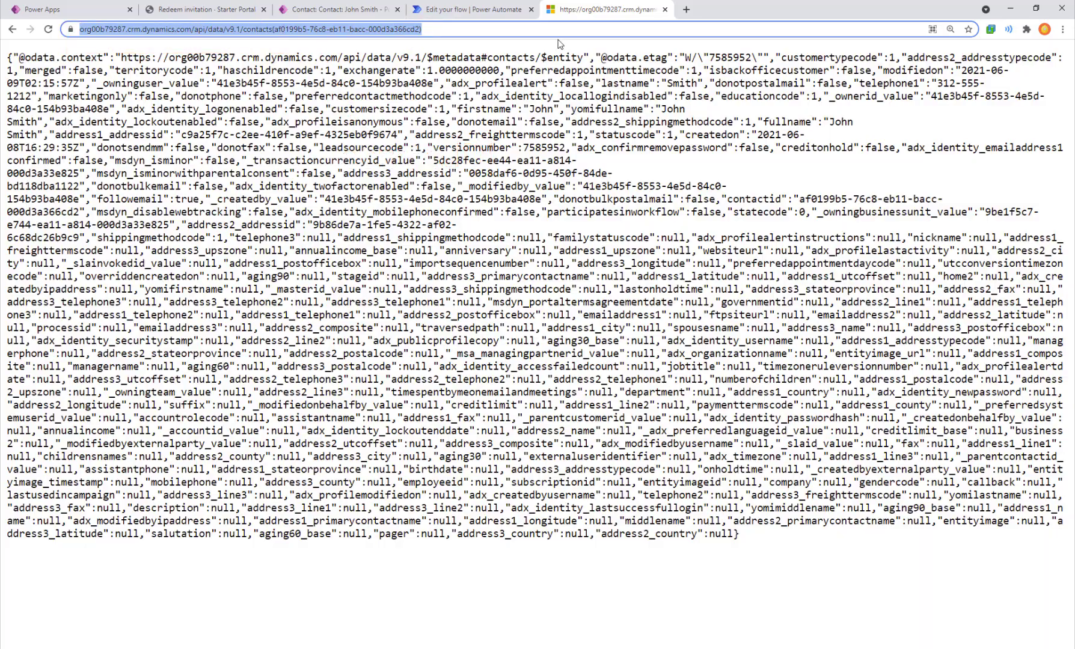
{"action": "left_click", "coordinate": [475, 9]}
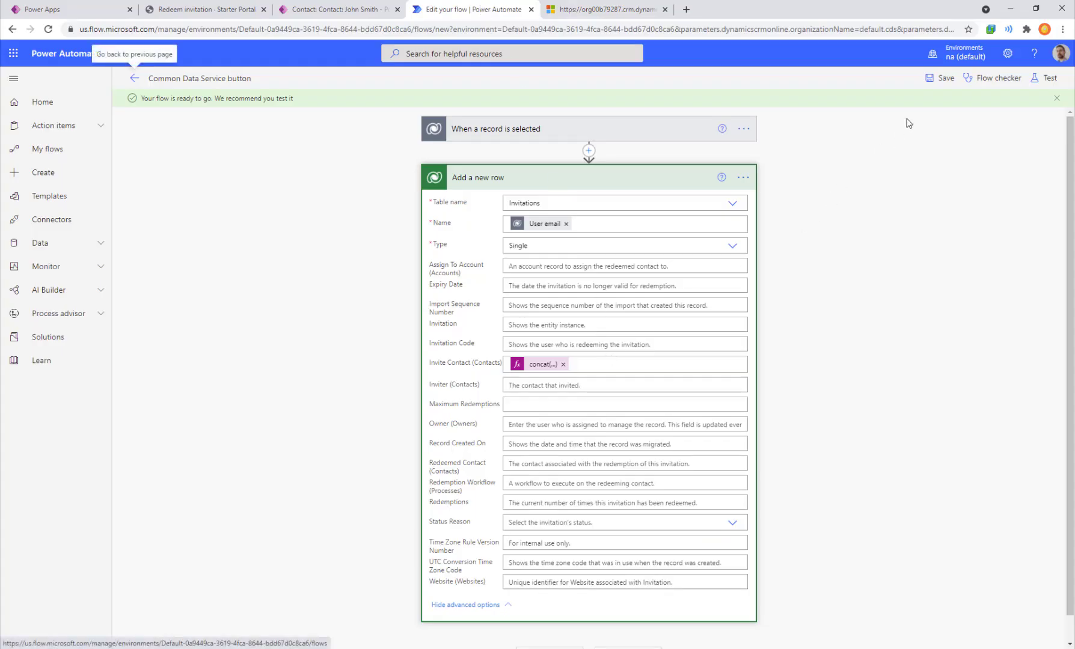
Save the flow and begin renaming the Add a new row step to add '(Create Invitation)'
{"action": "left_click", "coordinate": [941, 77]}
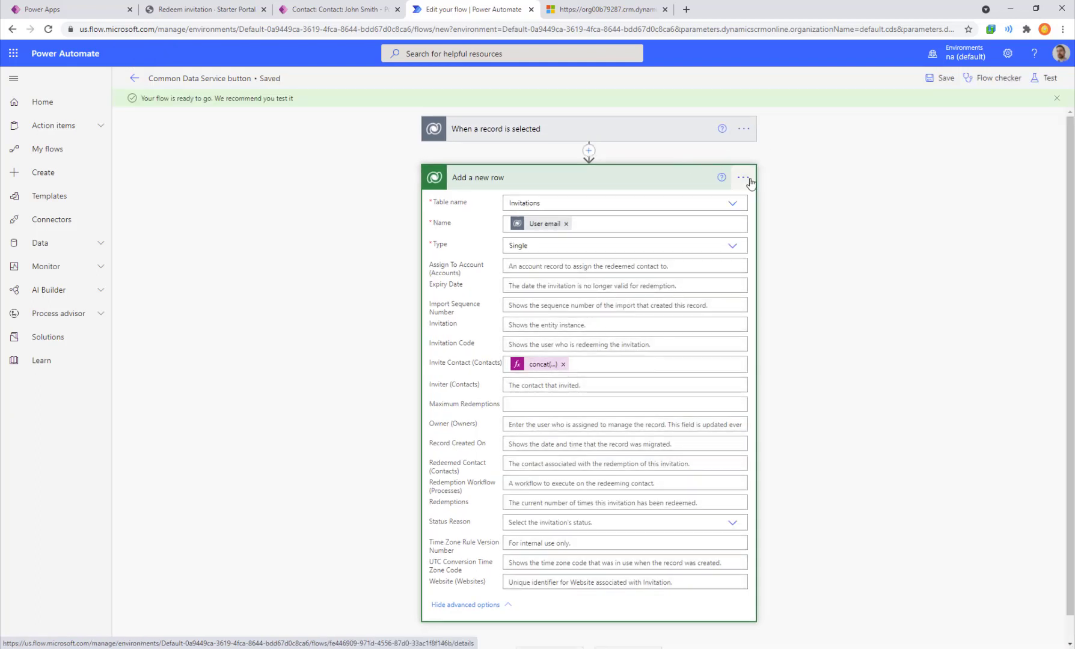
{"action": "left_click", "coordinate": [743, 178]}
{"action": "left_click", "coordinate": [781, 200]}
{"action": "left_click", "coordinate": [636, 179]}
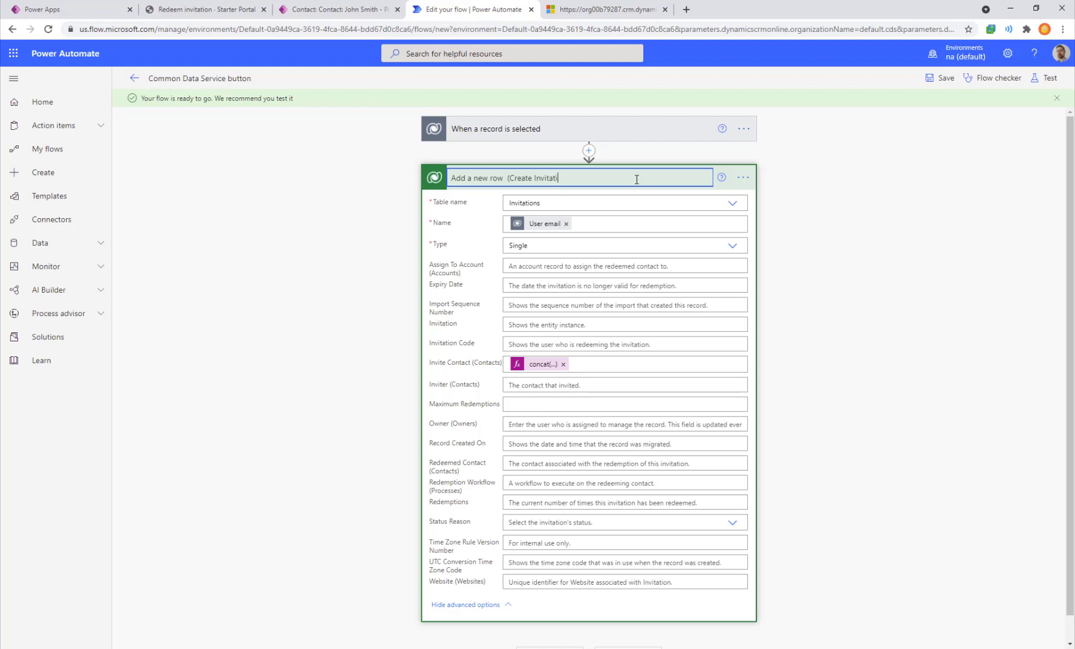
Commit the Create Invitation name and add a Send an email (V2) step after it
{"action": "left_click", "coordinate": [842, 234]}
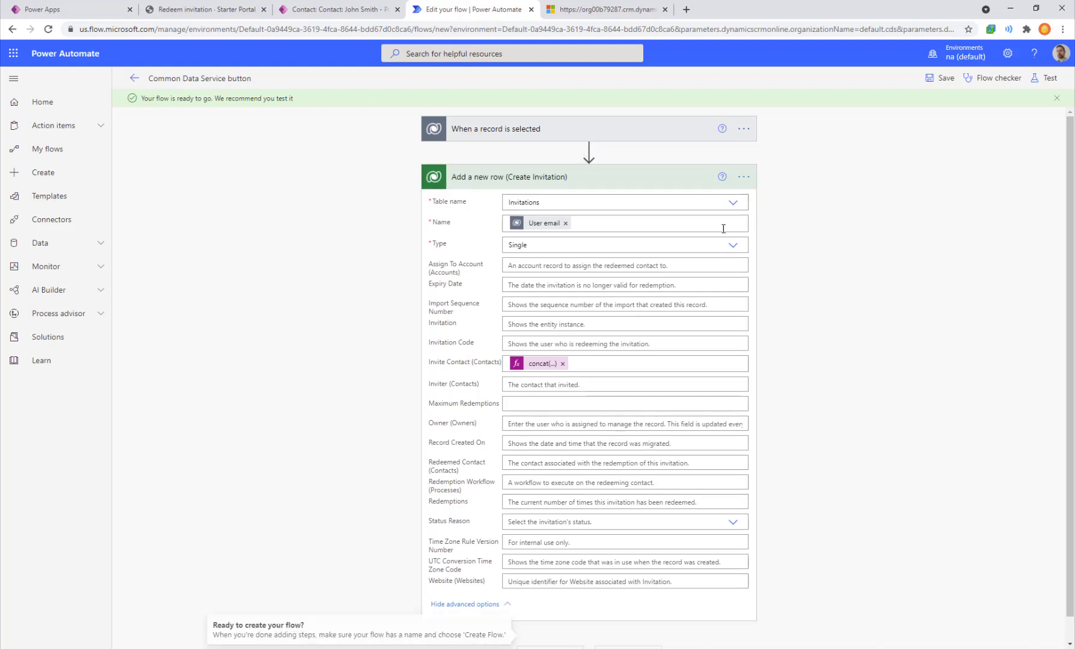
{"action": "left_click", "coordinate": [661, 183]}
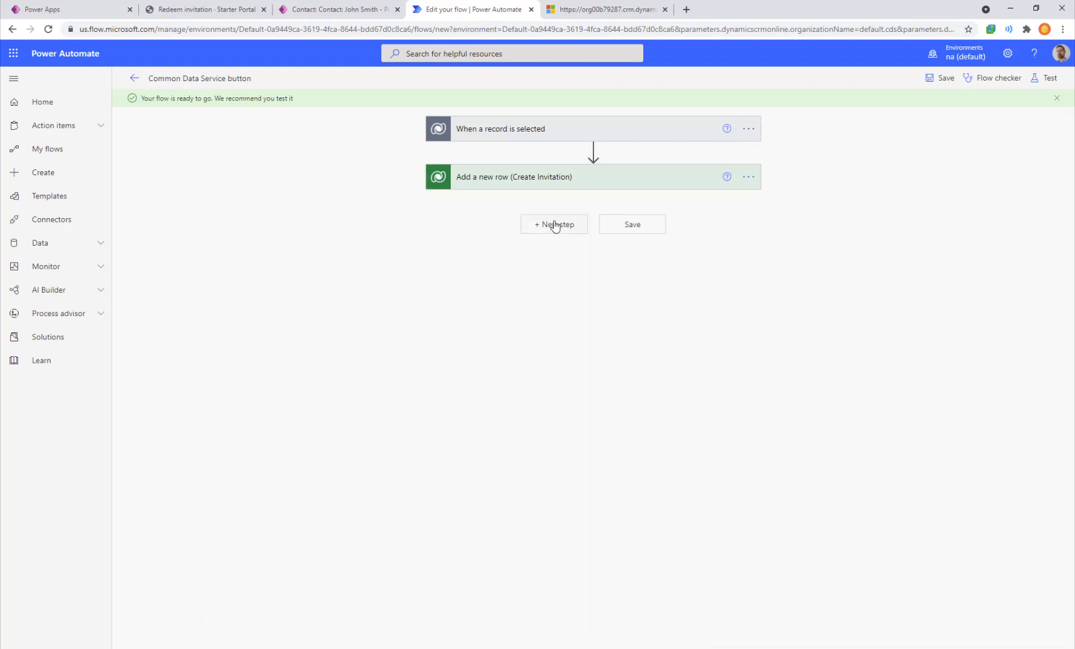
{"action": "left_click", "coordinate": [554, 225]}
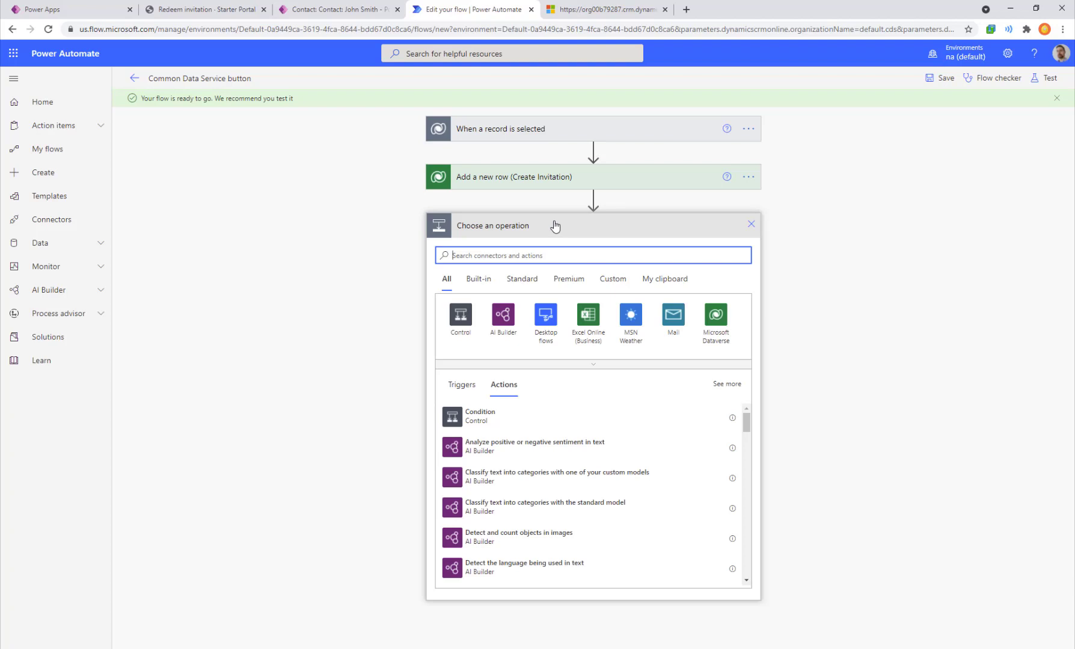
{"action": "type", "text": "send"}
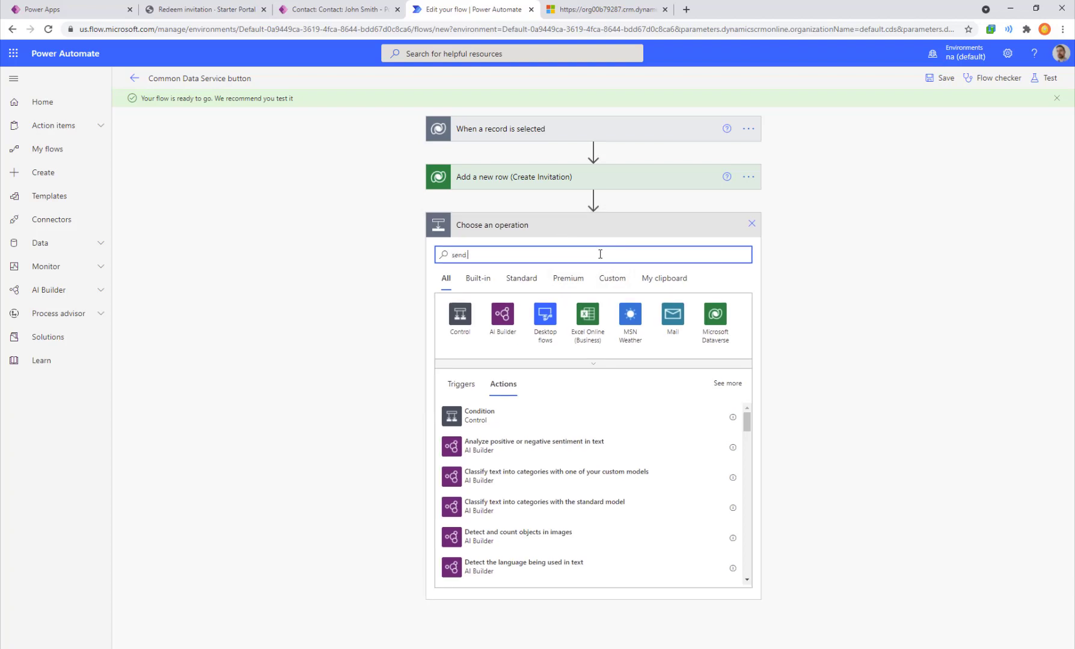
{"action": "type", "text": " mail v2"}
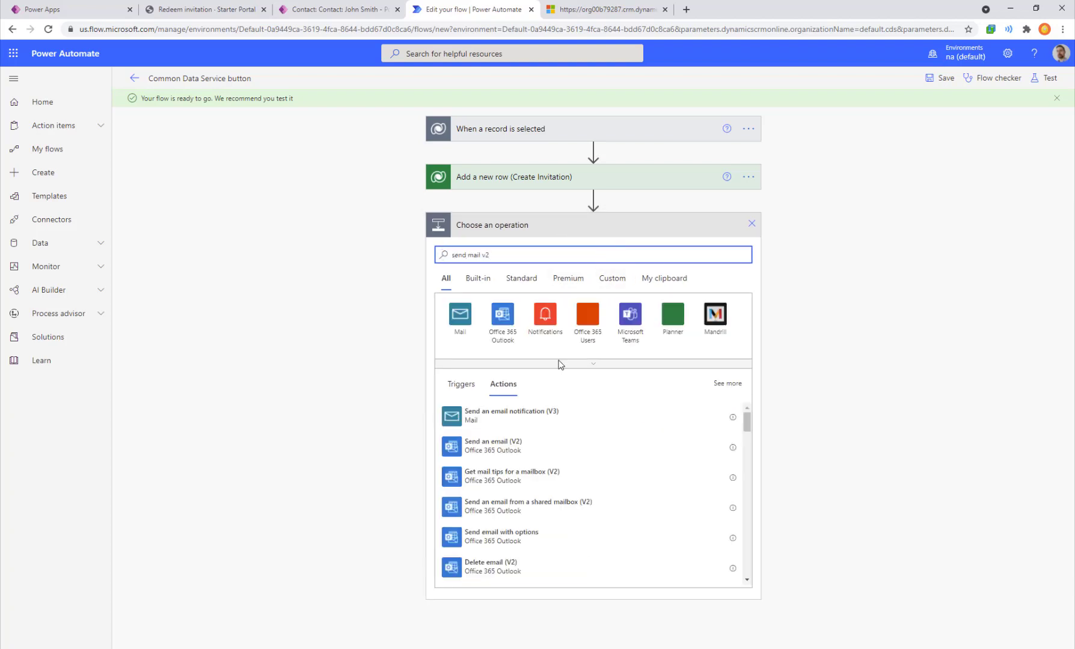
{"action": "left_click", "coordinate": [500, 457]}
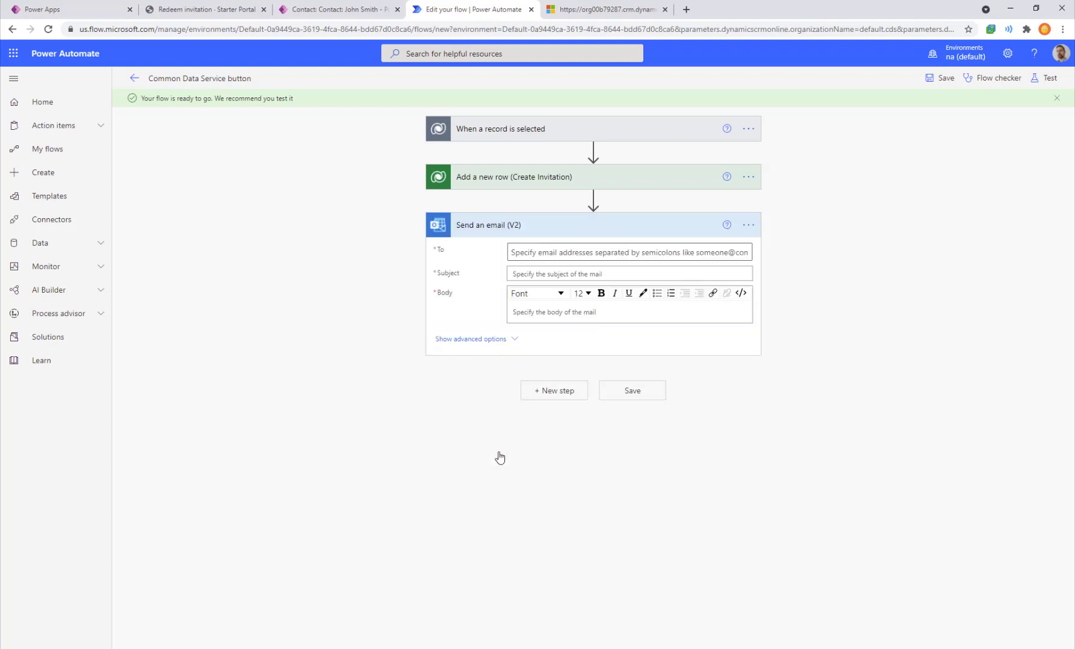
Address the email To the contact's Email dynamic value
{"action": "left_click", "coordinate": [701, 253]}
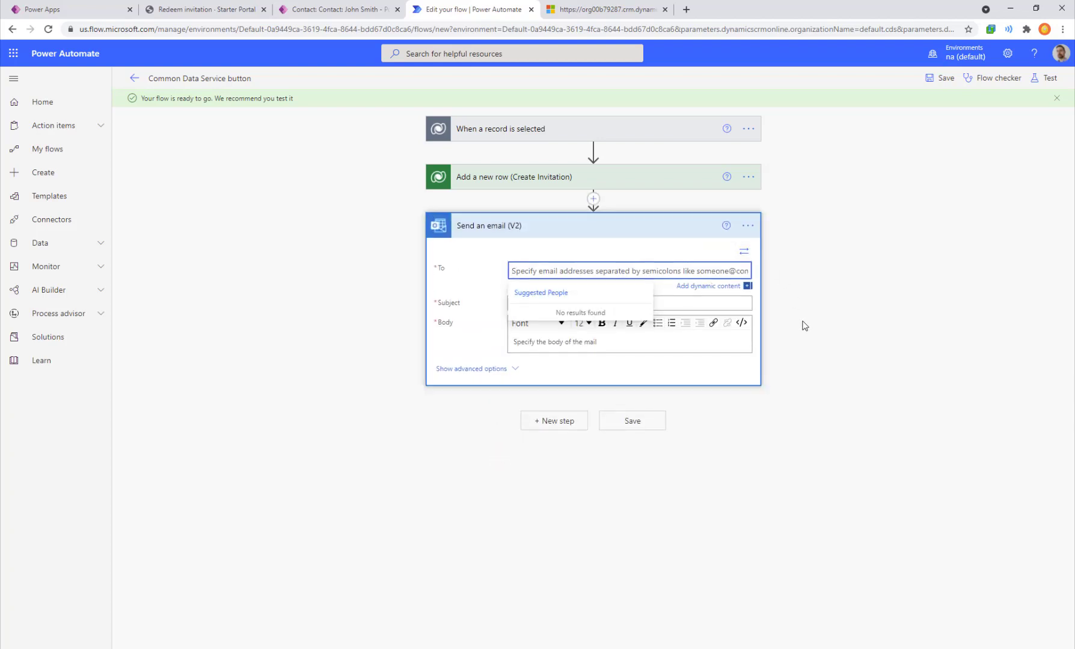
{"action": "left_click", "coordinate": [745, 297]}
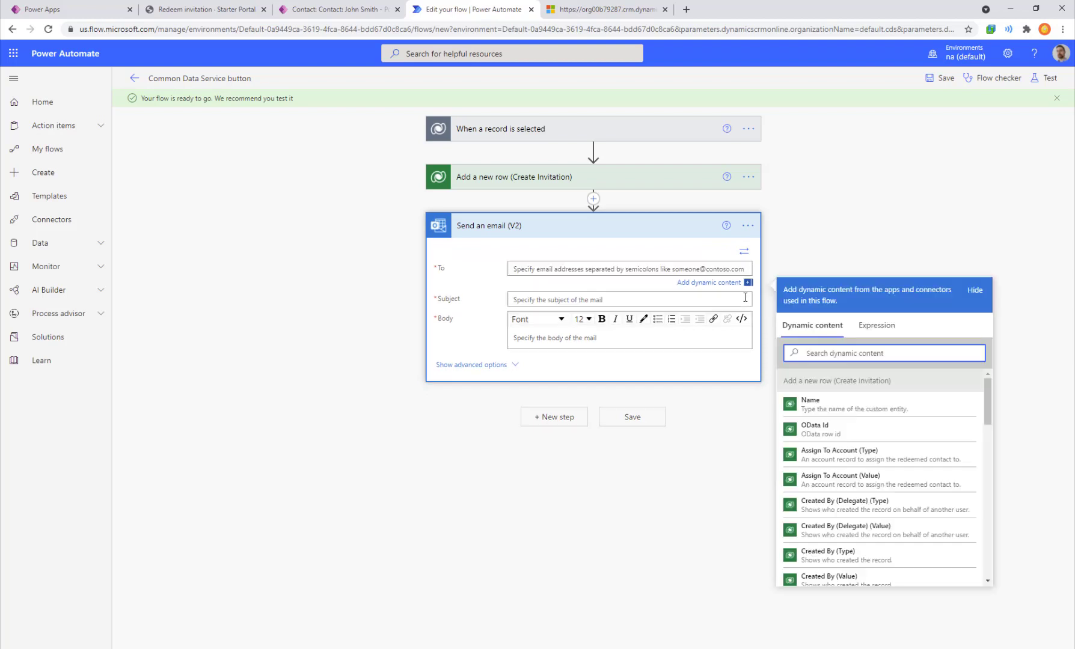
{"action": "type", "text": "mail"}
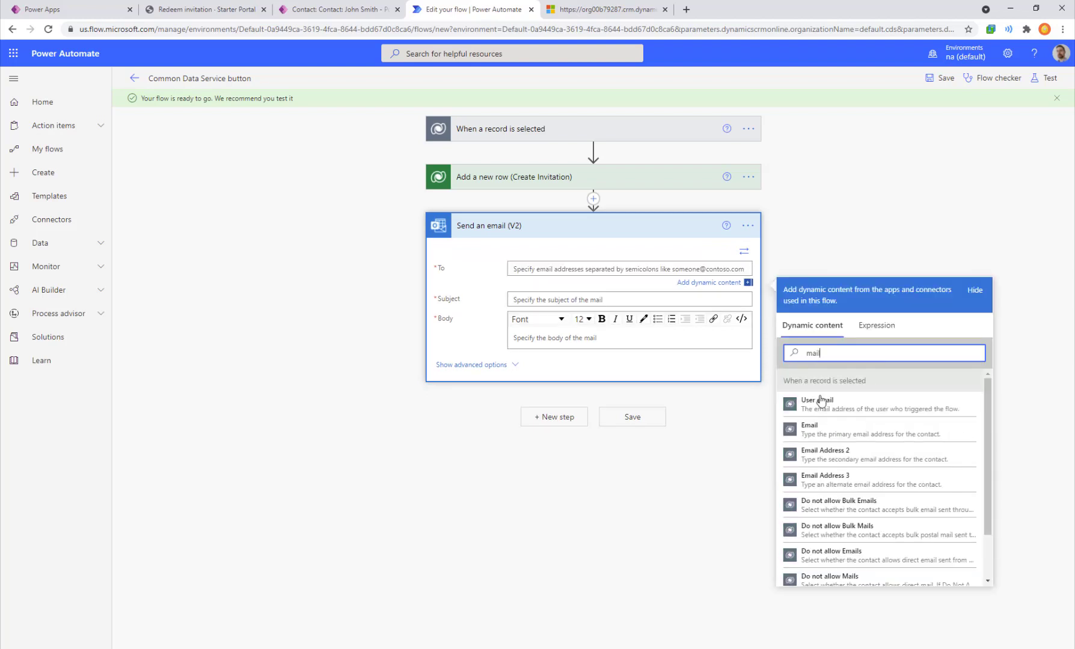
{"action": "left_click", "coordinate": [887, 429]}
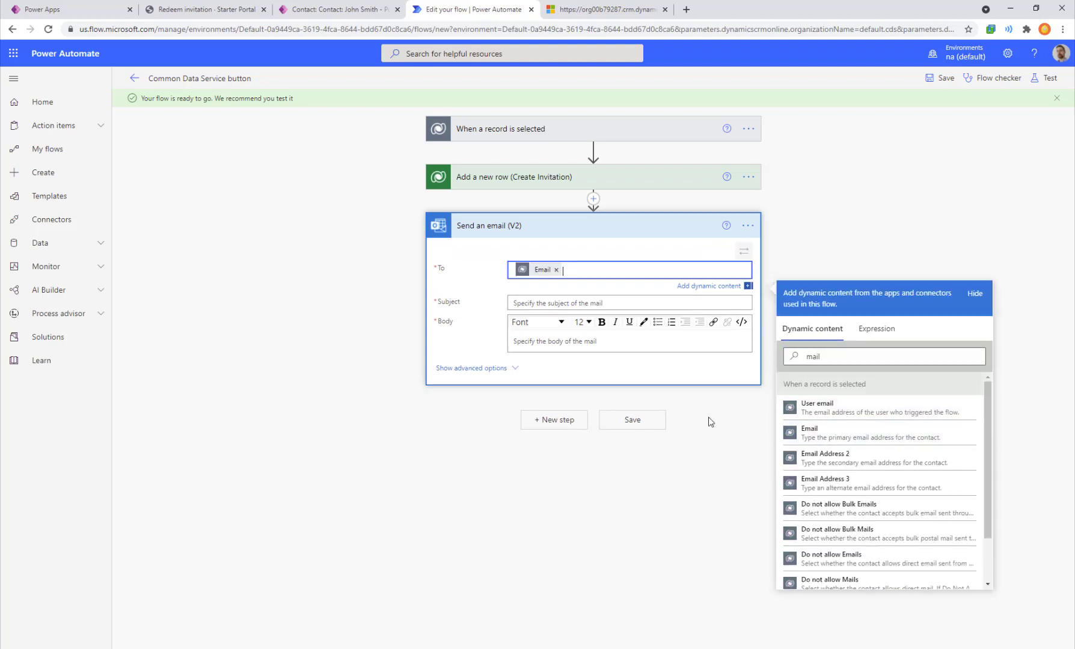
Set subject 'Welcome to Starter Portal' and reuse it in the body followed by a REGISTER NOW line
{"action": "left_click", "coordinate": [582, 303]}
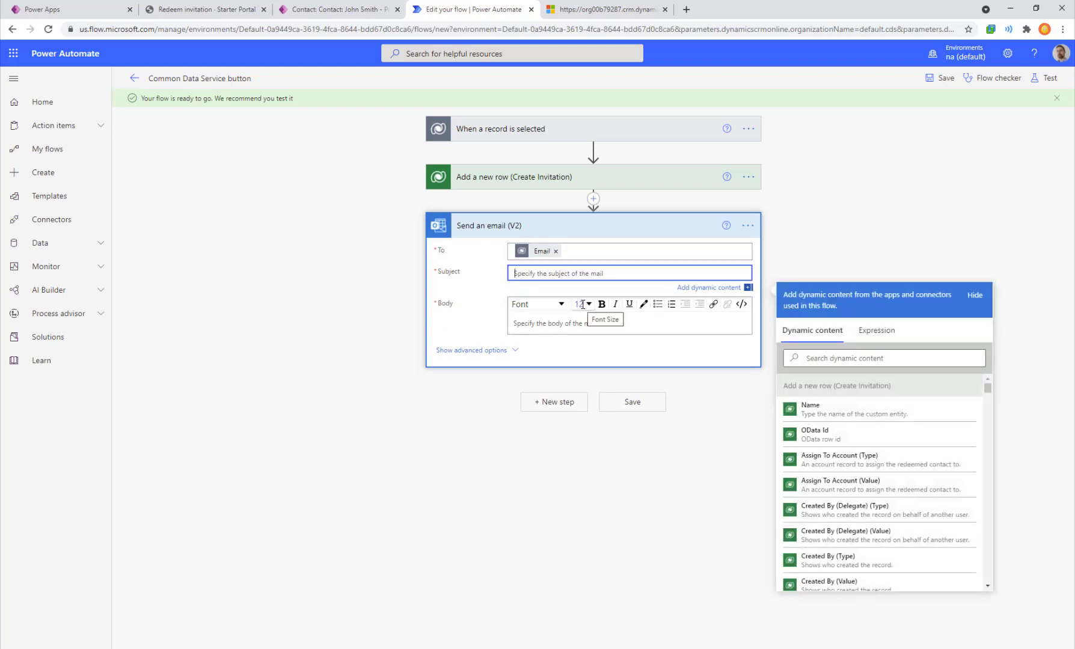
{"action": "type", "text": "Welcome to Starter Portal"}
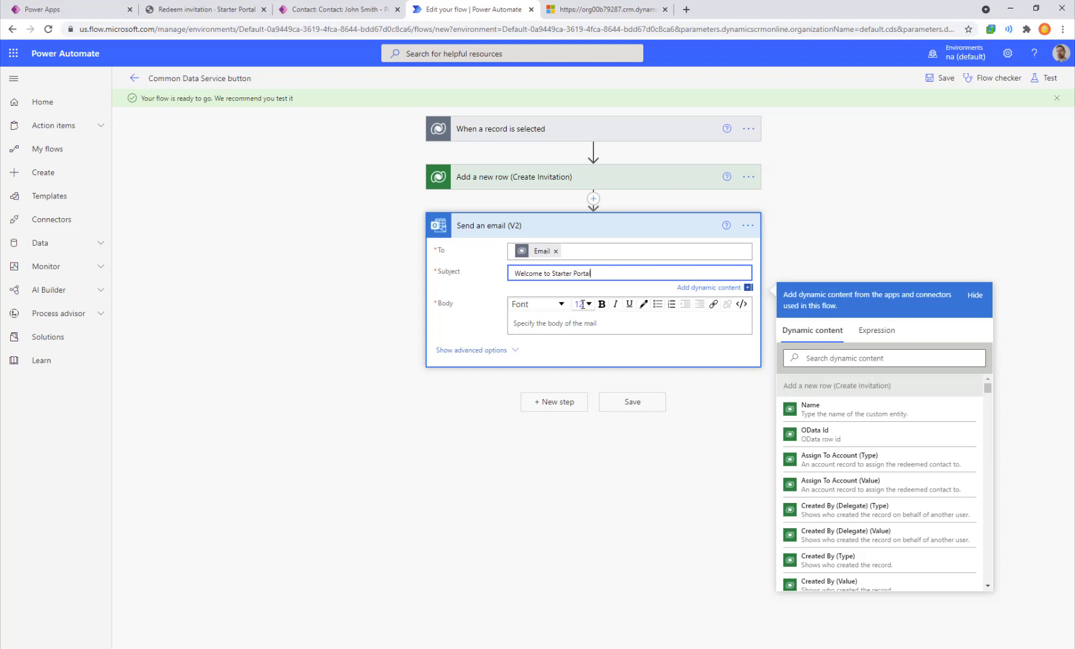
{"action": "key", "text": "ctrl+a"}
{"action": "key", "text": "ctrl+c"}
{"action": "left_click", "coordinate": [626, 322]}
{"action": "key", "text": "ctrl+v"}
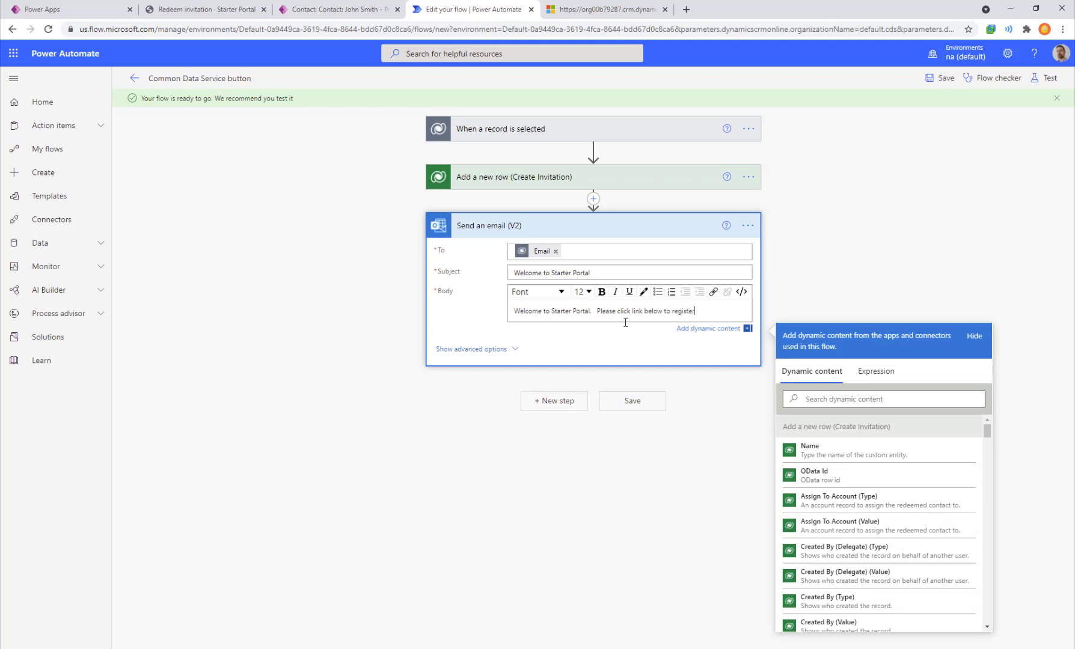
{"action": "type", "text": "."}
{"action": "key", "text": "Return"}
{"action": "type", "text": "REGISTER NOW"}
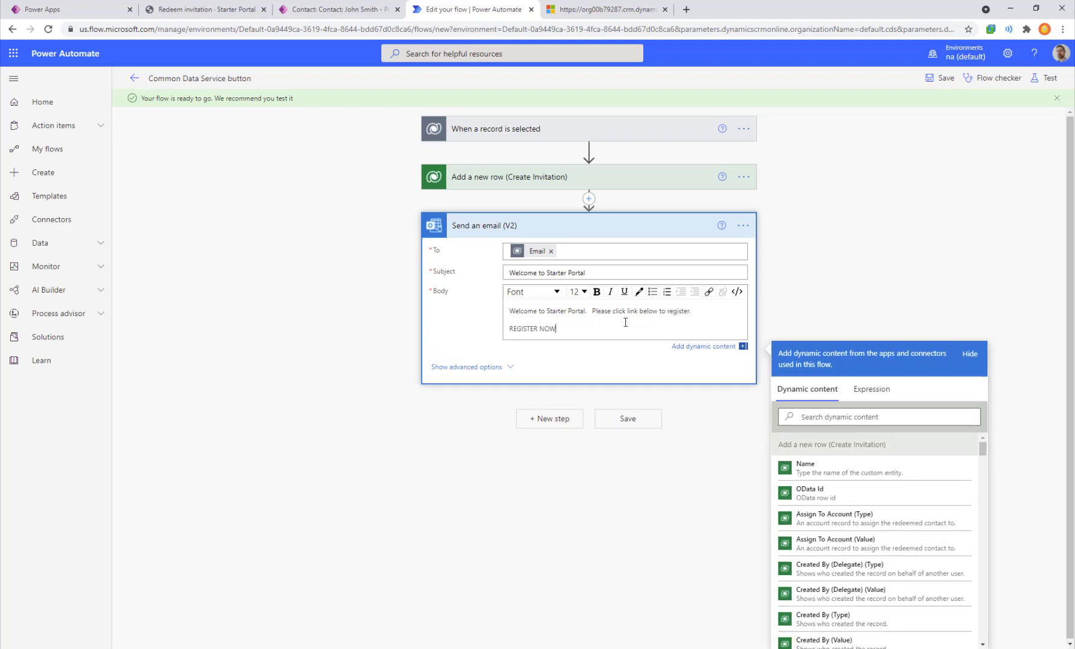
{"action": "key", "text": "shift+Home"}
Link REGISTER NOW to the portal's Register page address, opening in a new window
{"action": "left_click", "coordinate": [708, 292]}
{"action": "left_click", "coordinate": [741, 370]}
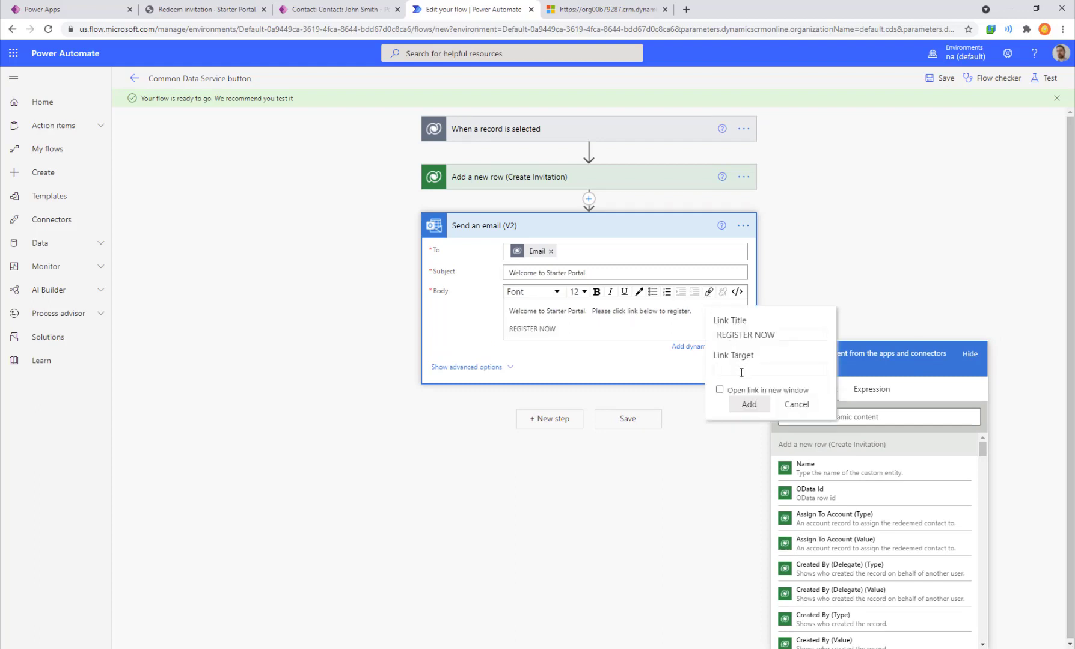
{"action": "left_click", "coordinate": [192, 9]}
{"action": "left_click", "coordinate": [267, 30]}
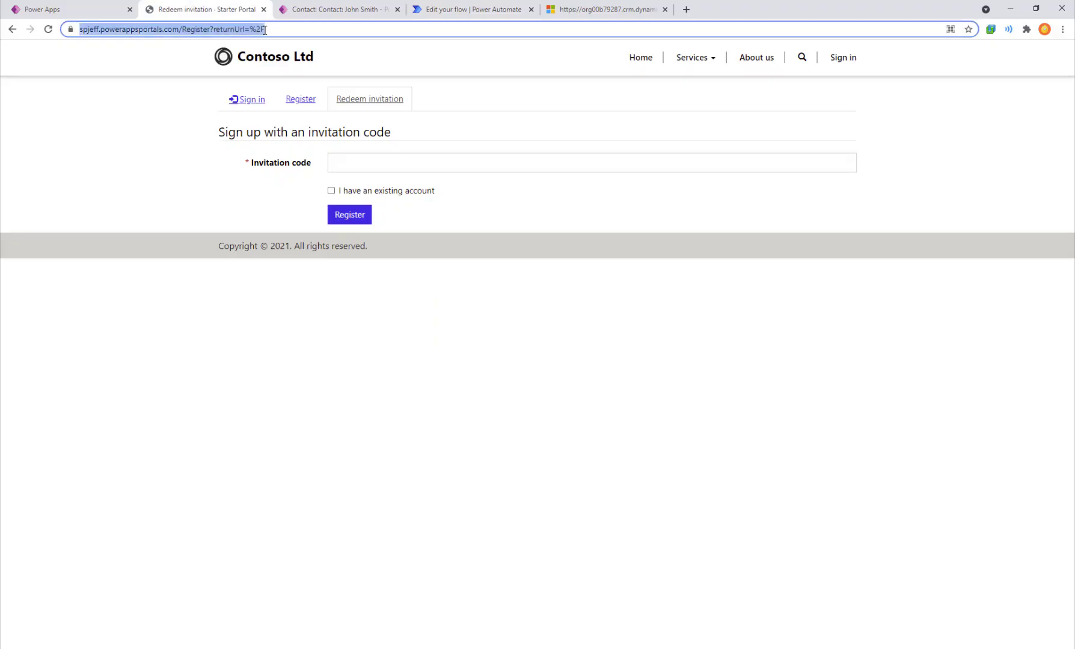
{"action": "key", "text": "ctrl+c"}
{"action": "left_click", "coordinate": [469, 9]}
{"action": "key", "text": "ctrl+v"}
{"action": "left_click", "coordinate": [724, 390]}
{"action": "left_click", "coordinate": [751, 404]}
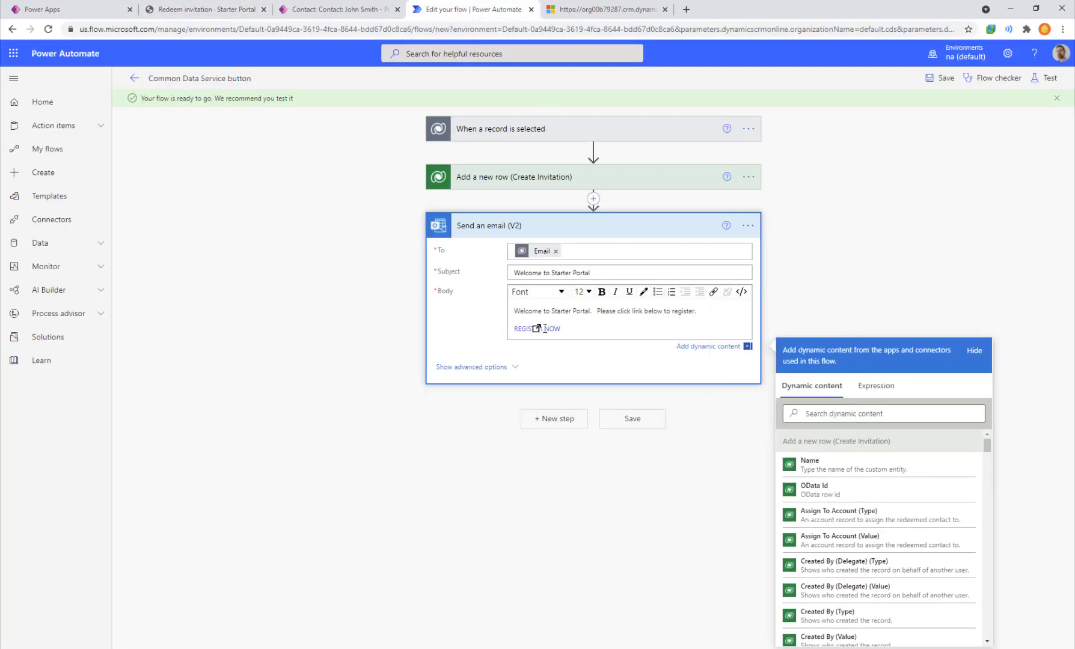
Append &invite= to the link target and show the email body as HTML source
{"action": "left_click", "coordinate": [713, 291]}
{"action": "left_click", "coordinate": [777, 369]}
{"action": "key", "text": "End"}
{"action": "type", "text": "&"}
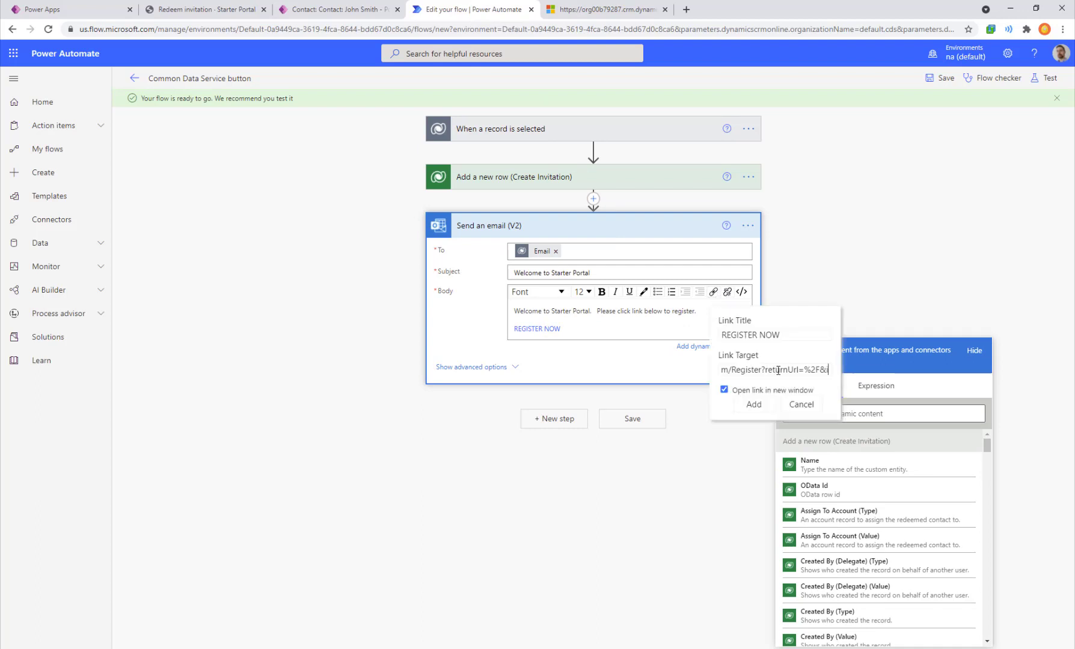
{"action": "type", "text": "invite="}
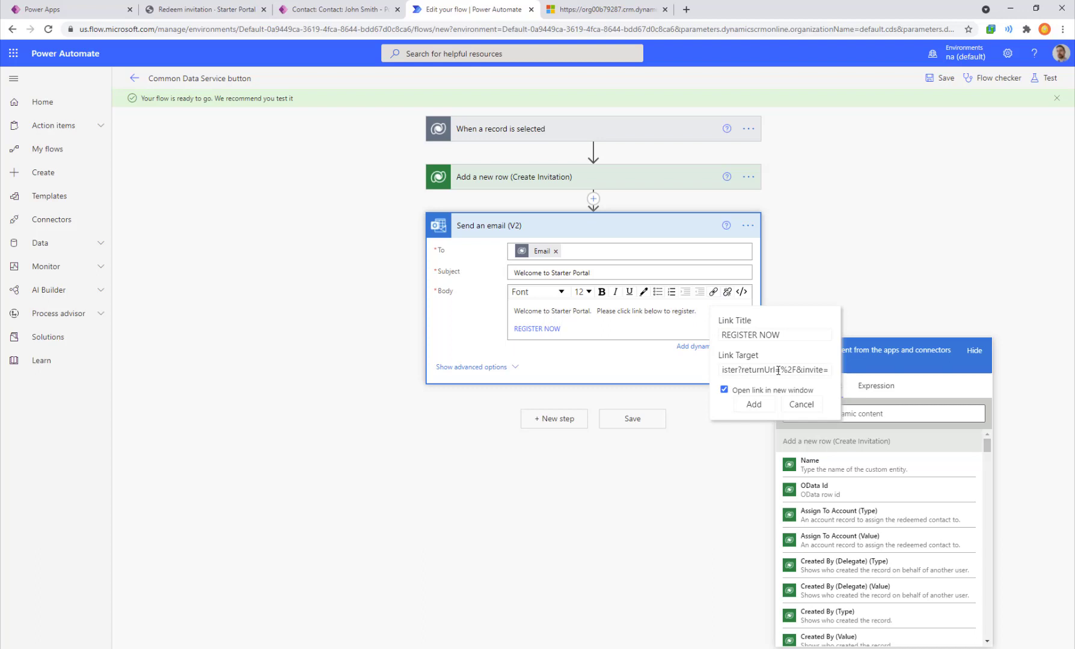
{"action": "key", "text": "ctrl+a"}
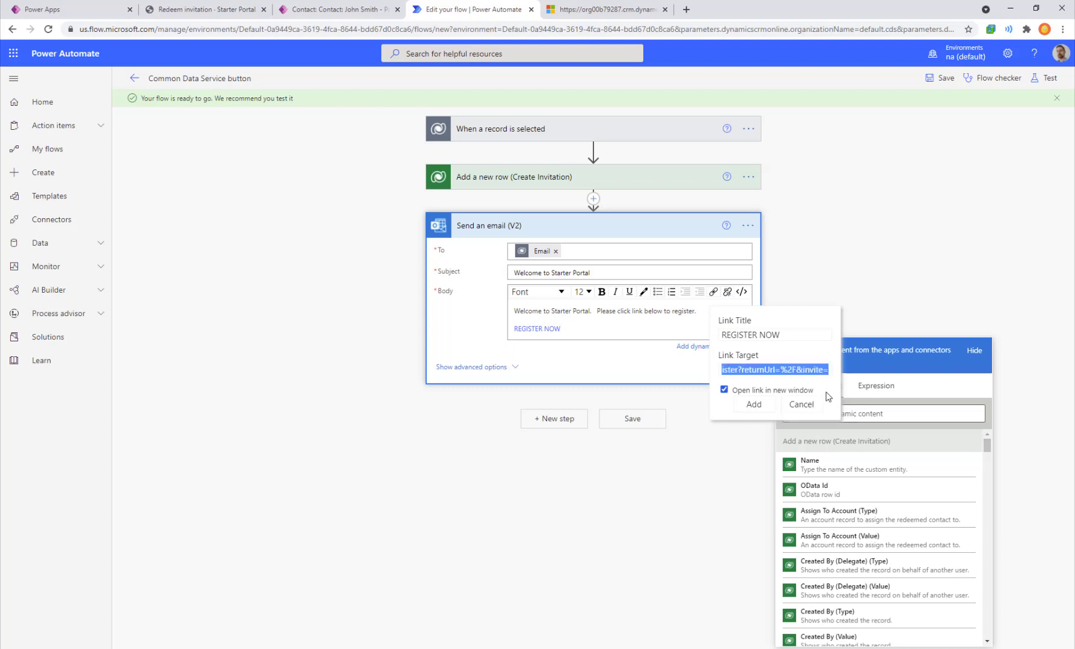
{"action": "left_click", "coordinate": [753, 405]}
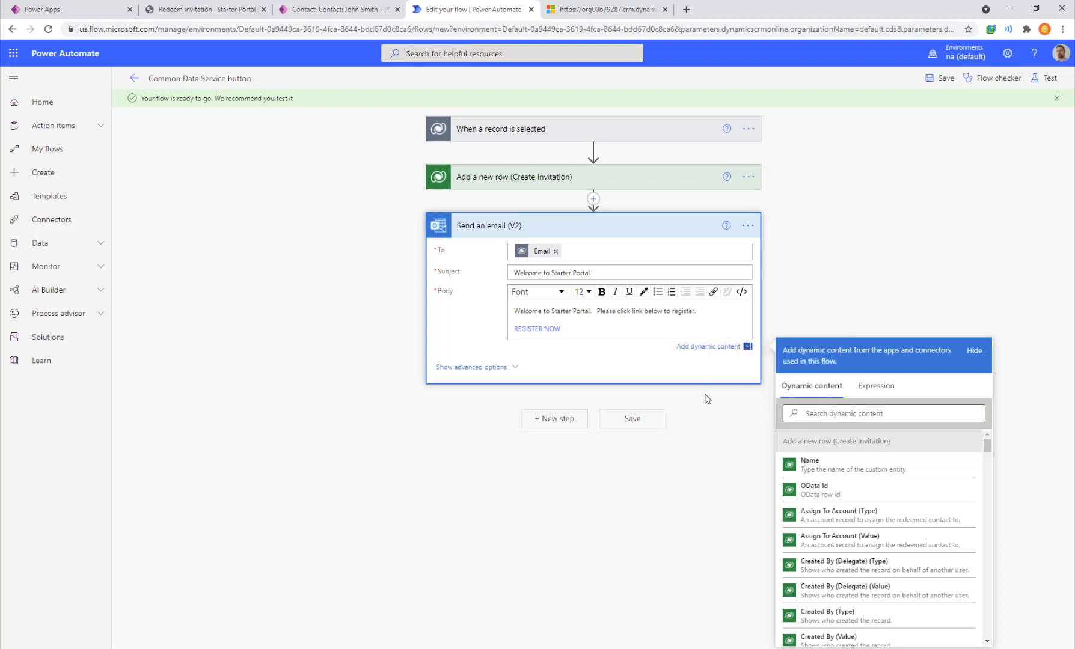
{"action": "left_click", "coordinate": [741, 291]}
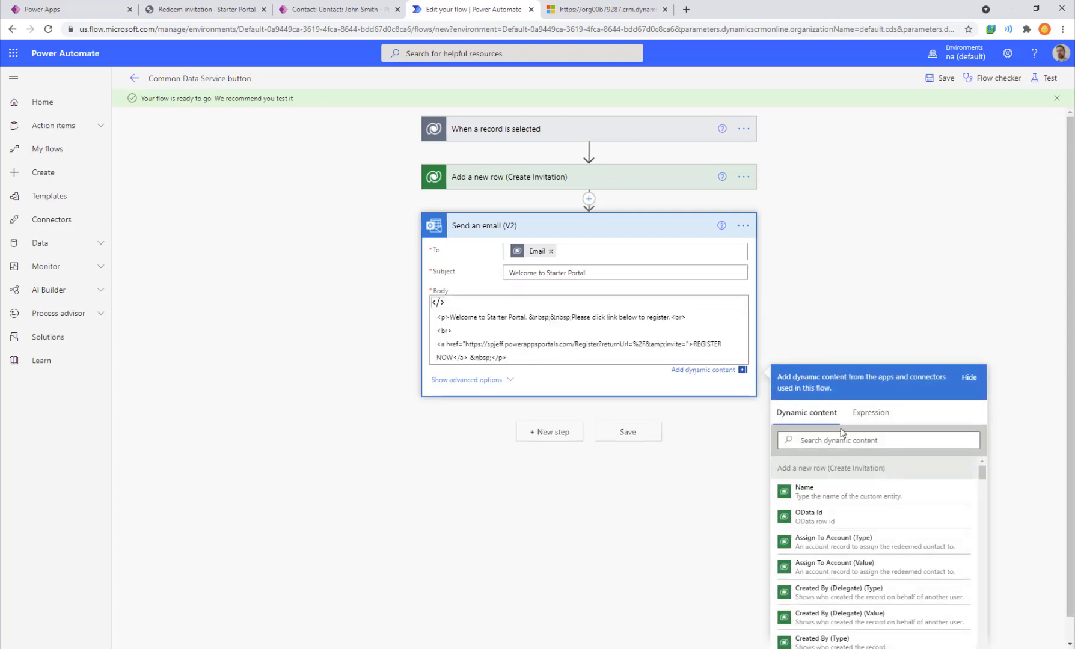
Insert the Invitation Code dynamic content right after invite= in the Register link
{"action": "left_click", "coordinate": [872, 435]}
{"action": "scroll", "coordinate": [873, 499], "scroll_direction": "down", "scroll_amount": 4}
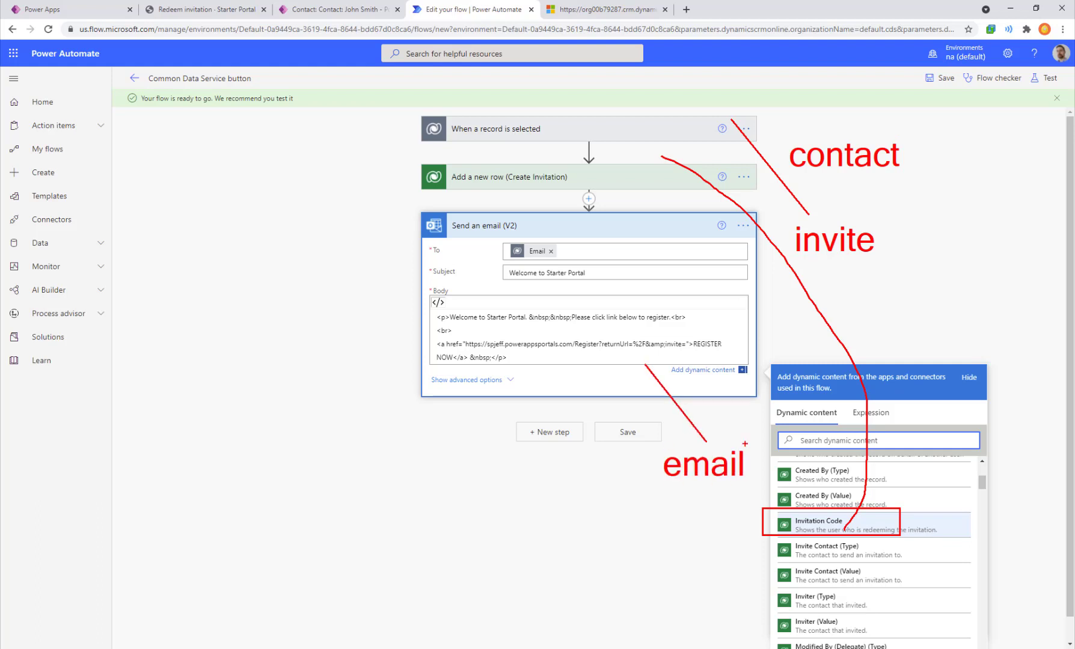
{"action": "left_click", "coordinate": [851, 521]}
{"action": "scroll", "coordinate": [601, 336], "scroll_direction": "down", "scroll_amount": 1}
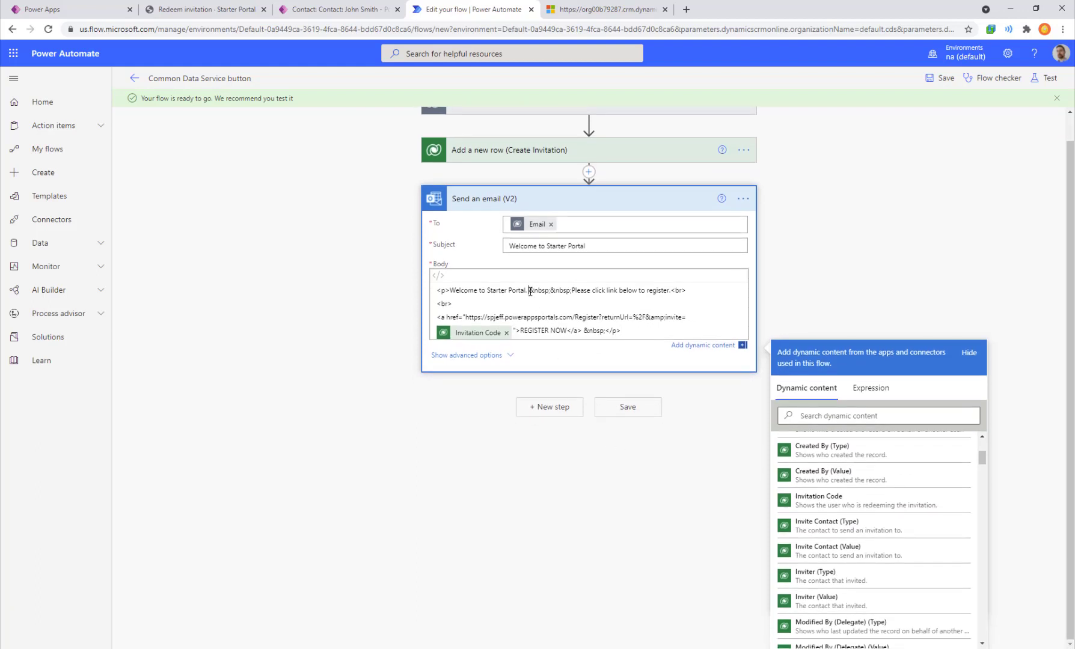
Open the email with 'Dear' plus the contact's First Name, close with 'Thank you', and save the flow
{"action": "key", "text": "Return"}
{"action": "key", "text": "Return"}
{"action": "key", "text": "Up"}
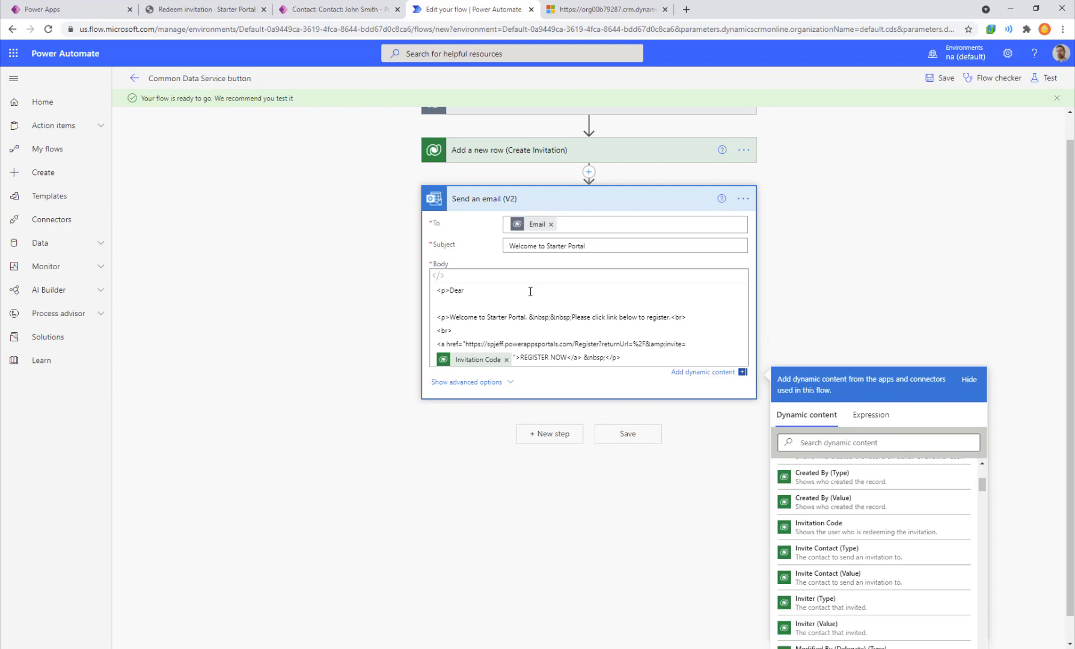
{"action": "scroll", "coordinate": [893, 499], "scroll_direction": "down", "scroll_amount": 3}
{"action": "left_click", "coordinate": [869, 443]}
{"action": "type", "text": "name"}
{"action": "left_click", "coordinate": [874, 555]}
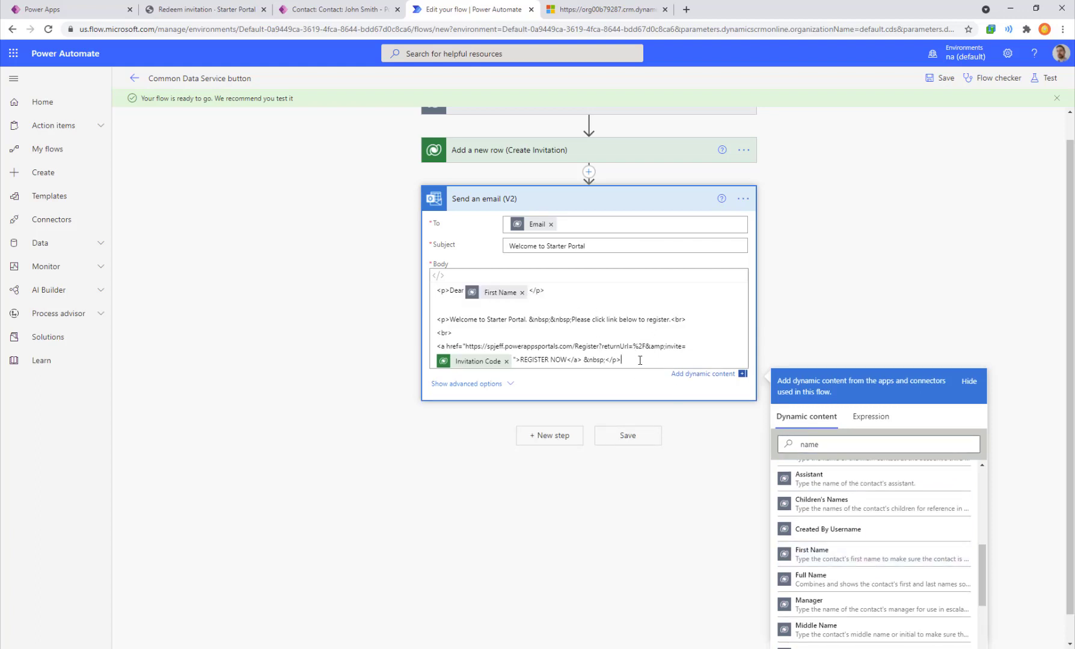
{"action": "key", "text": "Return"}
{"action": "key", "text": "Return"}
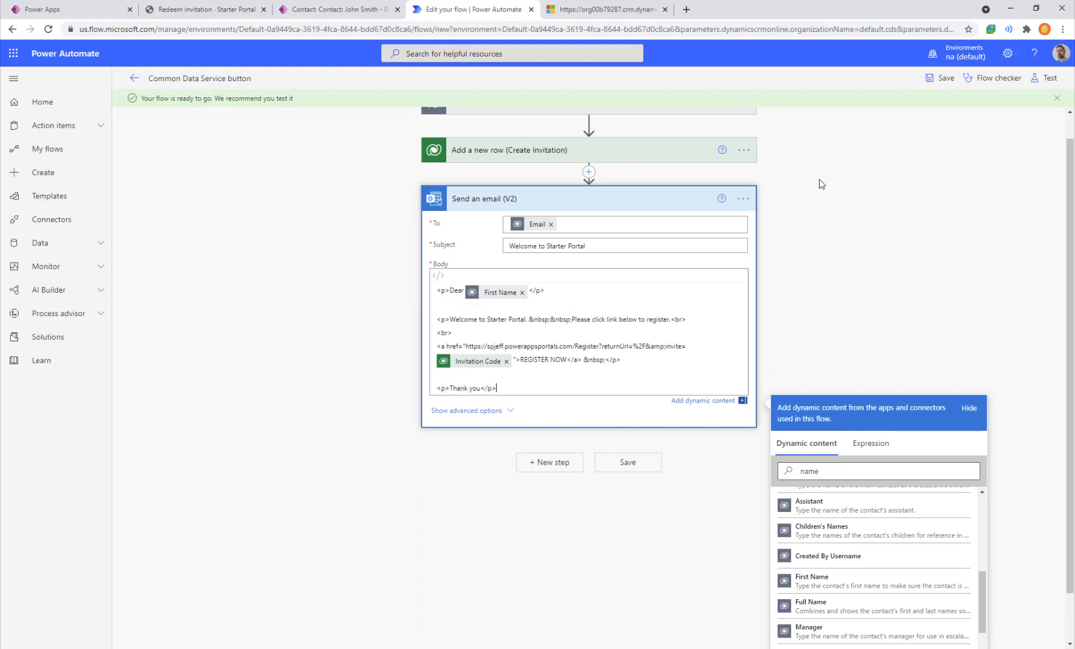
{"action": "left_click", "coordinate": [941, 77]}
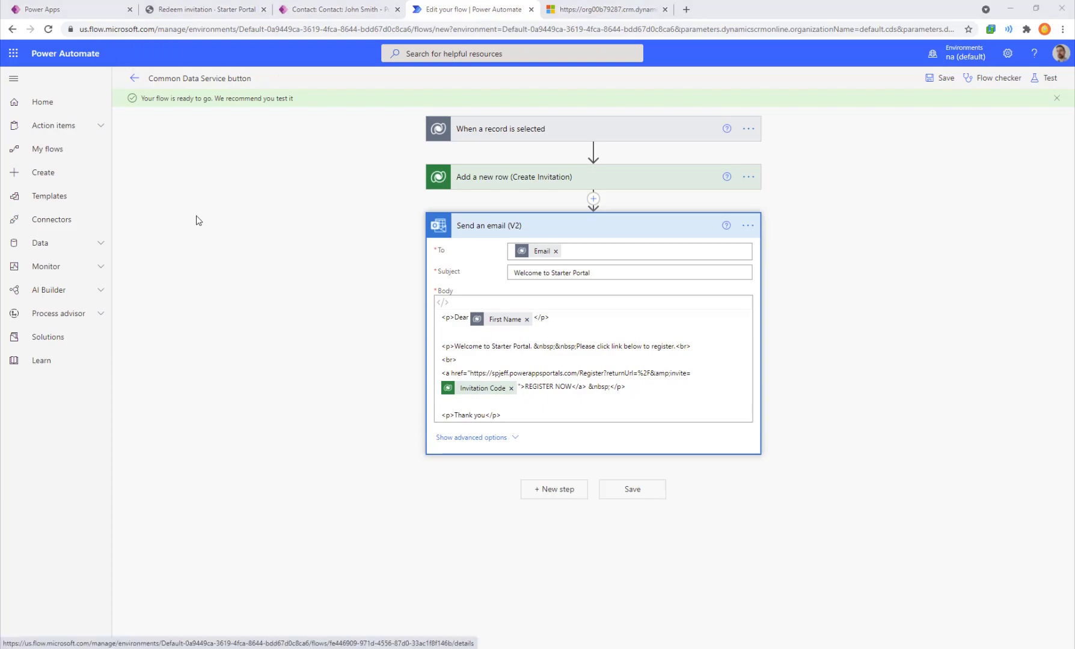
Inspect the Invitation code field and copy its InvitationCode id into the text editor
{"action": "left_click", "coordinate": [218, 13]}
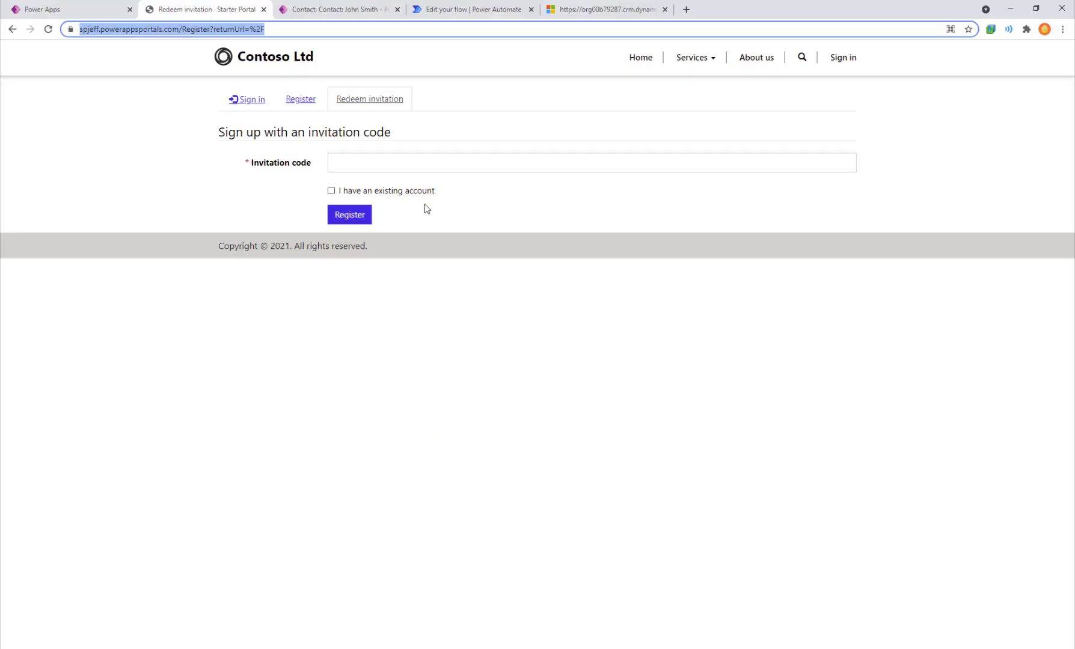
{"action": "right_click", "coordinate": [456, 163]}
{"action": "left_click", "coordinate": [488, 333]}
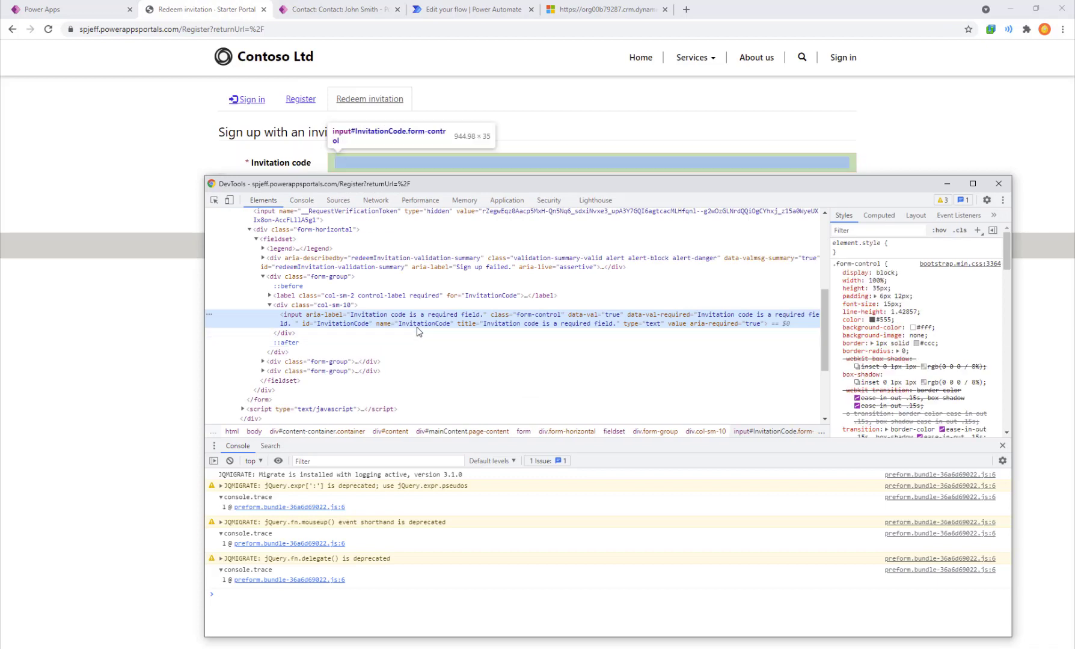
{"action": "double_click", "coordinate": [421, 324]}
{"action": "key", "text": "ctrl+c"}
{"action": "key", "text": "alt+Tab"}
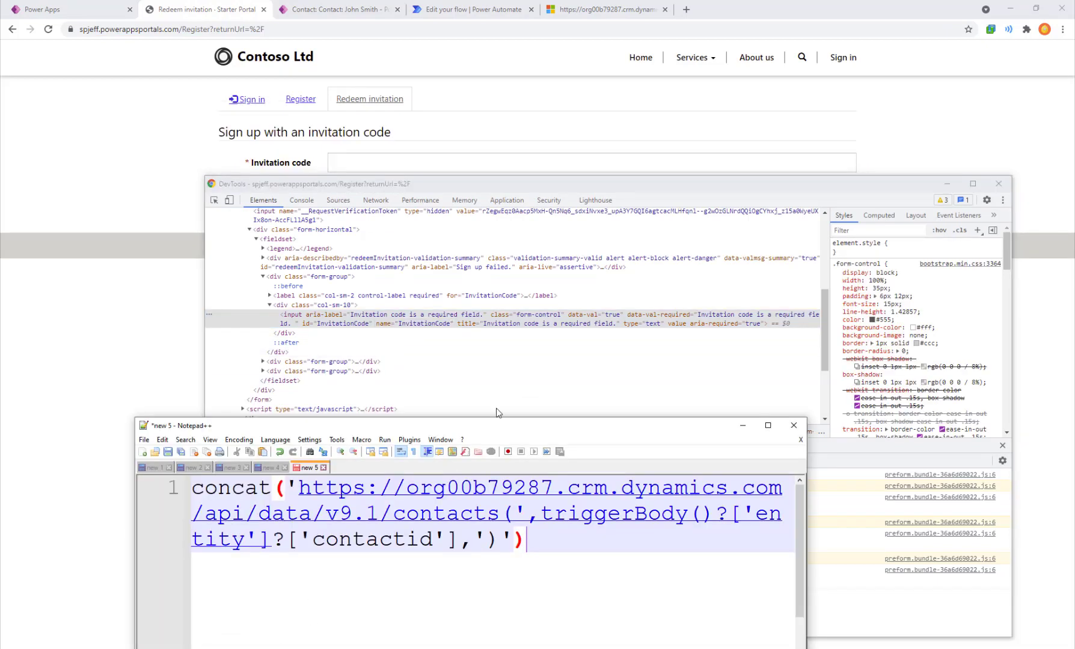
{"action": "key", "text": "ctrl+a"}
{"action": "key", "text": "Delete"}
{"action": "key", "text": "ctrl+v"}
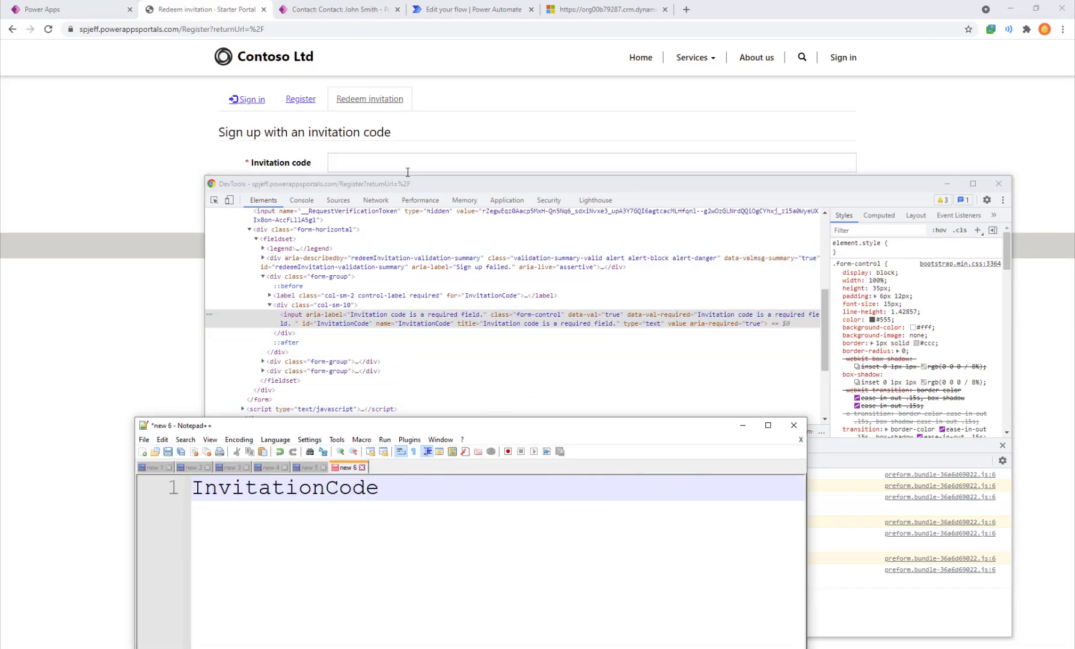
Reload the portal Register page with &invite=123 appended to its address
{"action": "left_click", "coordinate": [101, 137]}
{"action": "left_click", "coordinate": [404, 30]}
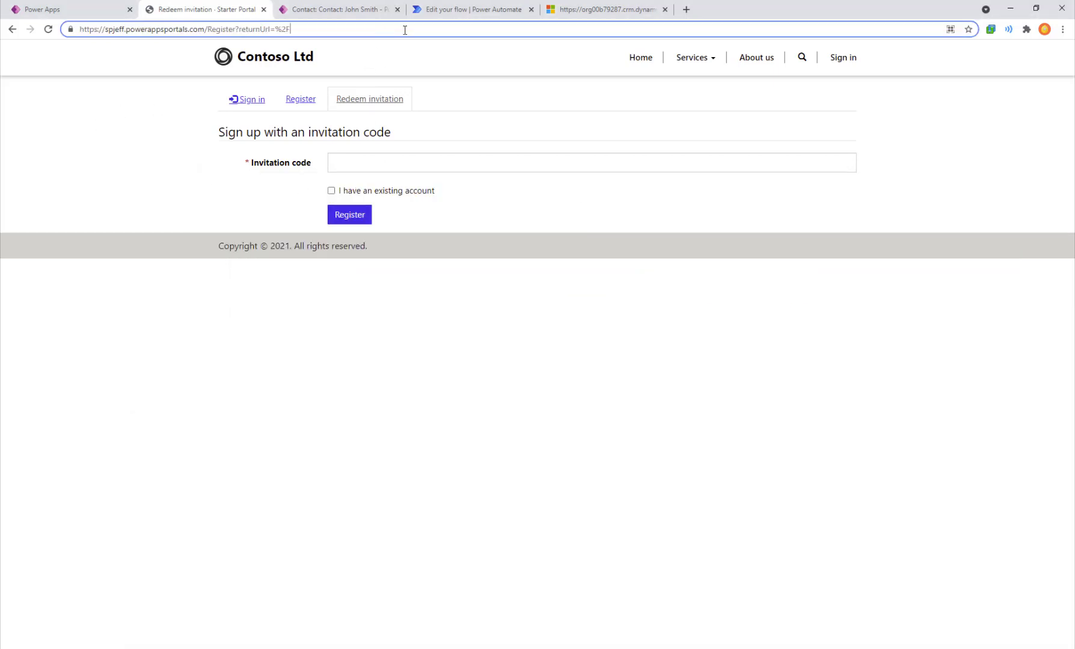
{"action": "type", "text": "&invi"}
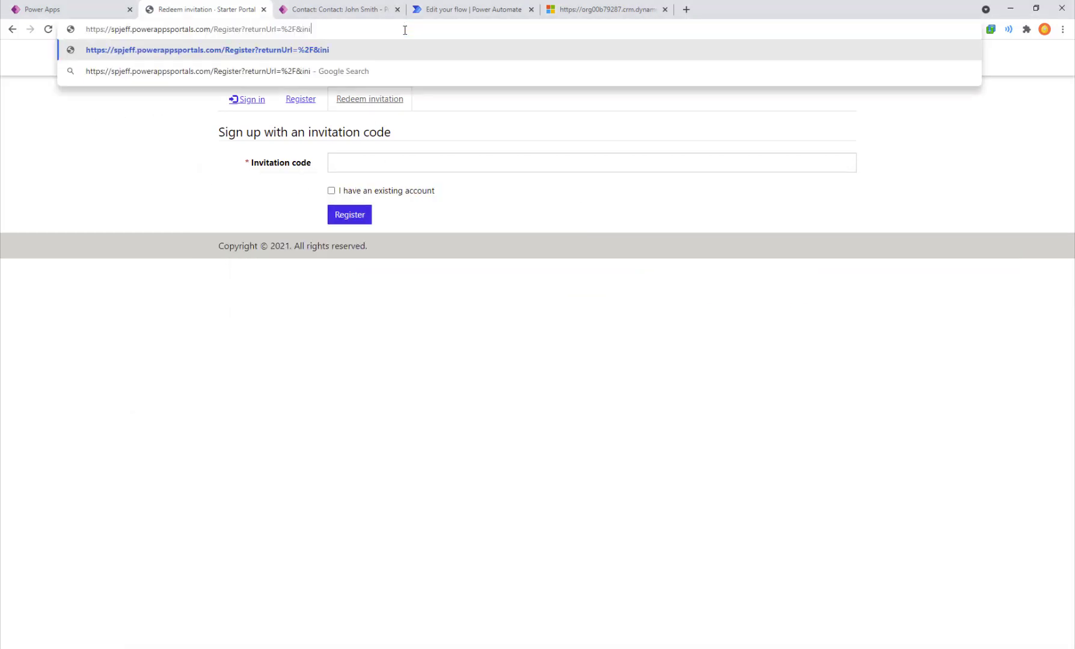
{"action": "type", "text": "te=123"}
{"action": "key", "text": "Return"}
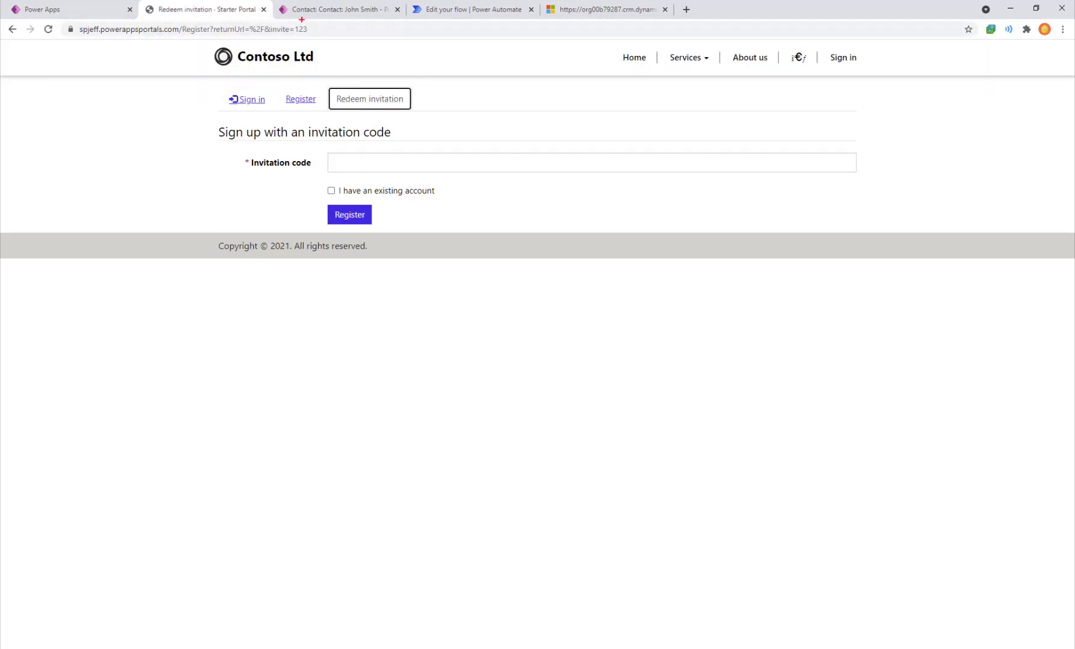
{"action": "mouse_move", "coordinate": [314, 29]}
{"action": "left_mouse_down"}
{"action": "mouse_move", "coordinate": [325, 7]}
{"action": "mouse_move", "coordinate": [311, 27]}
{"action": "mouse_move", "coordinate": [402, 156]}
{"action": "left_mouse_up"}
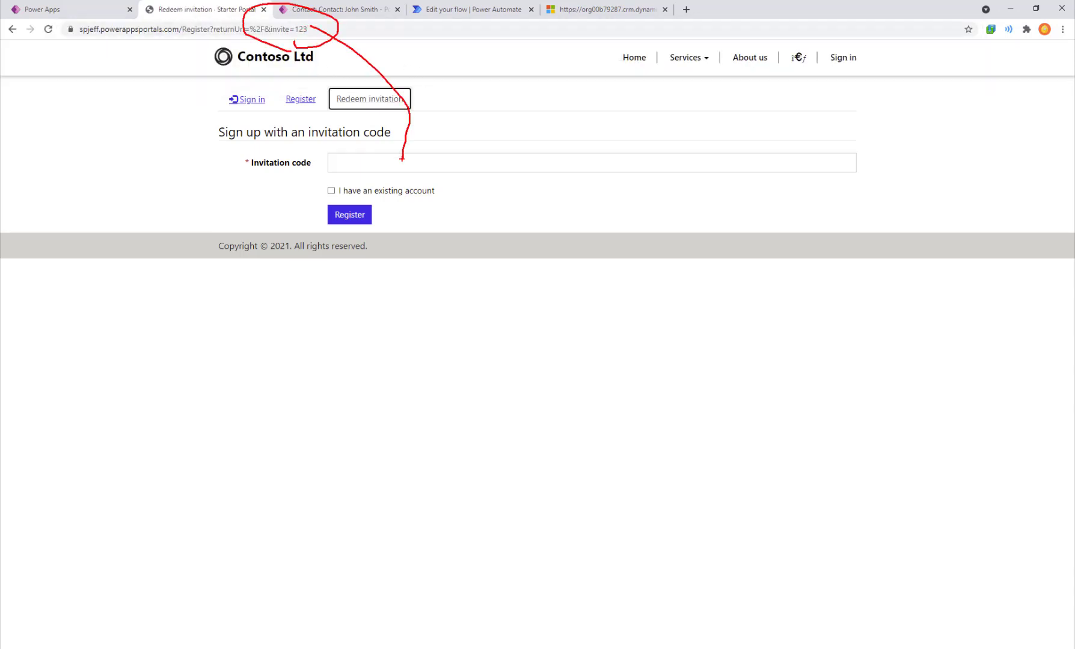
{"action": "key", "text": "Escape"}
Open Websites > Starter Portal > Footer web template and add blank lines after </footer> in Source
{"action": "left_click", "coordinate": [336, 9]}
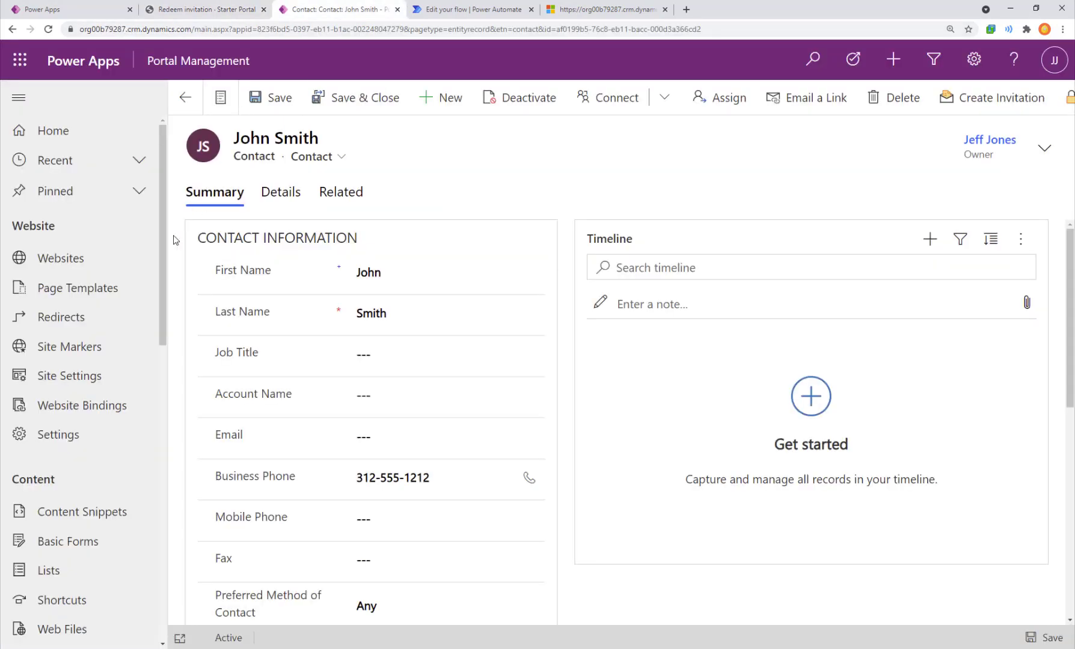
{"action": "left_click", "coordinate": [80, 266]}
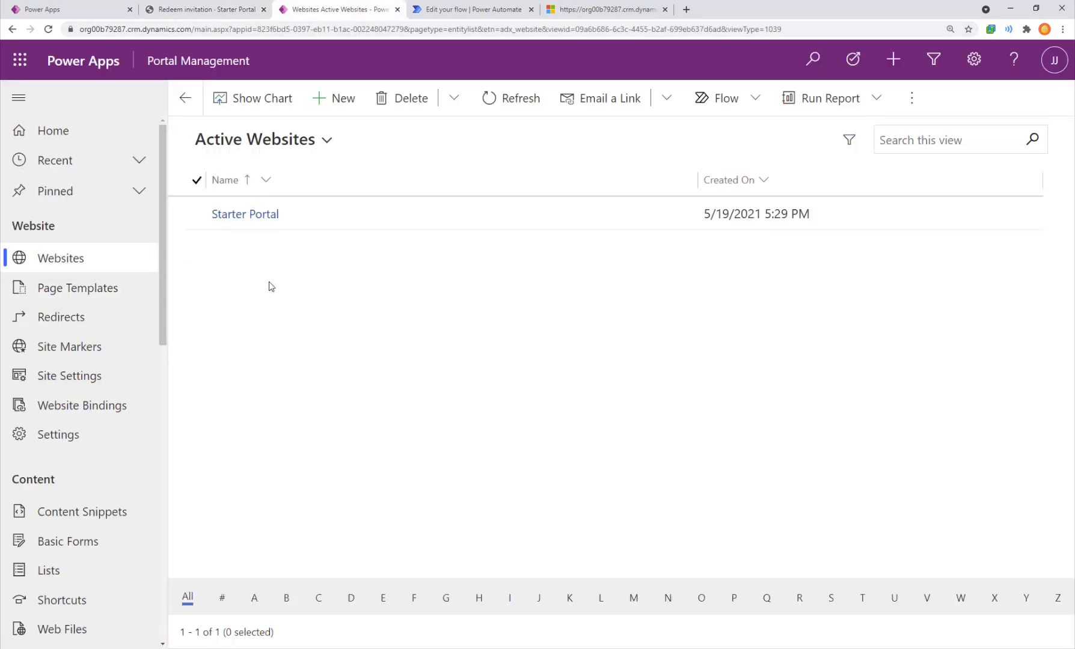
{"action": "left_click_drag", "start_coordinate": [171, 283], "coordinate": [2, 239]}
{"action": "left_click_drag", "start_coordinate": [190, 194], "coordinate": [323, 241]}
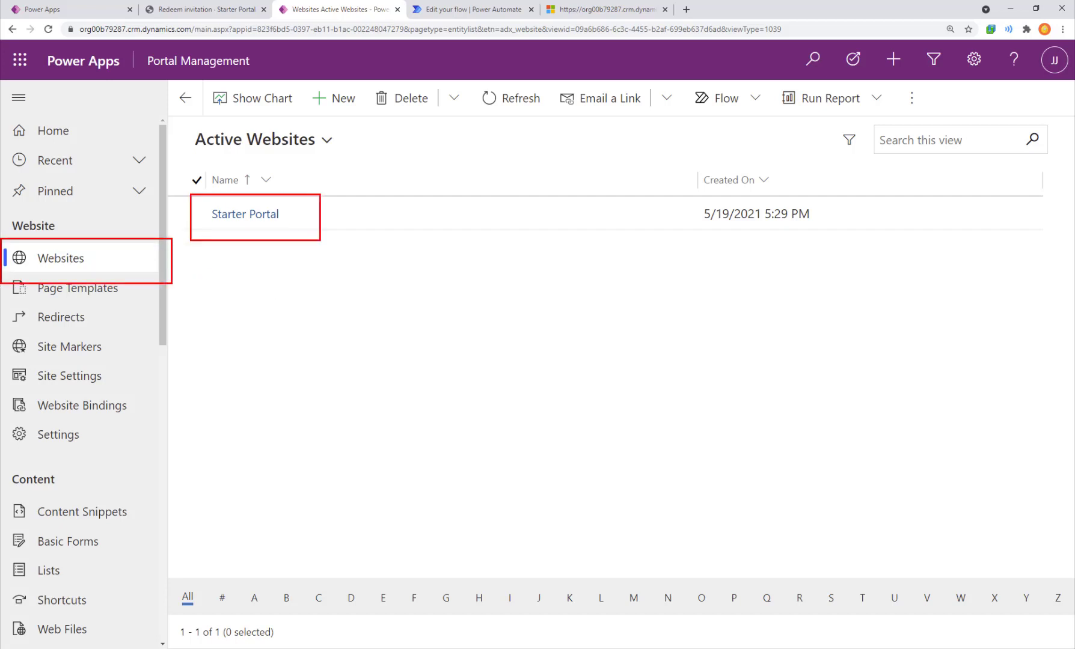
{"action": "left_click", "coordinate": [243, 213]}
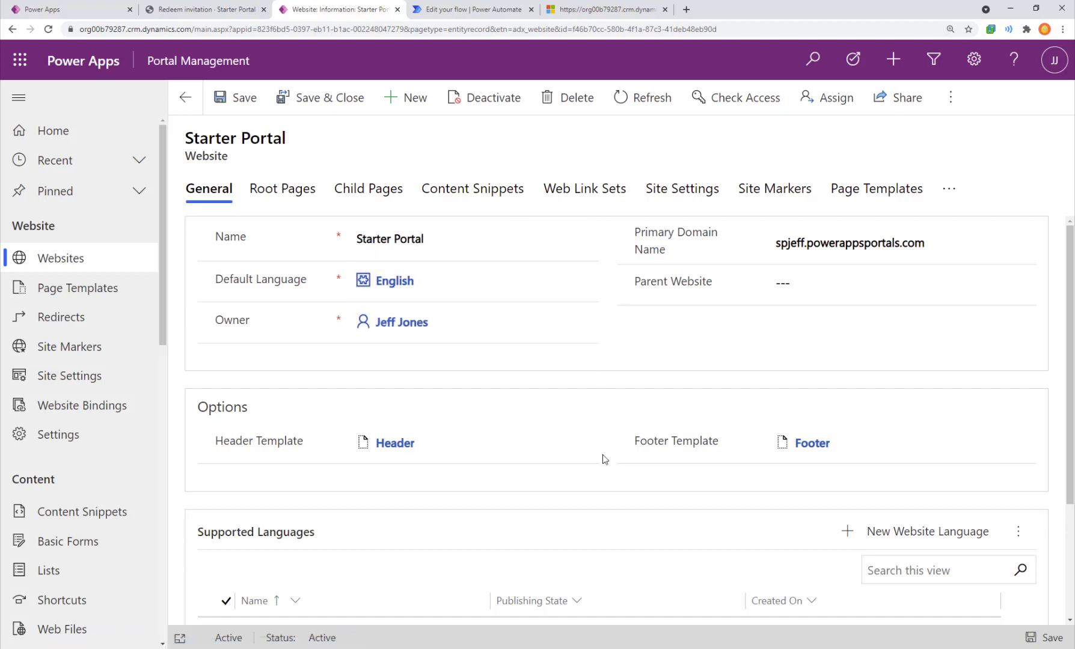
{"action": "left_click_drag", "start_coordinate": [165, 395], "coordinate": [587, 467]}
{"action": "left_click_drag", "start_coordinate": [714, 426], "coordinate": [855, 446]}
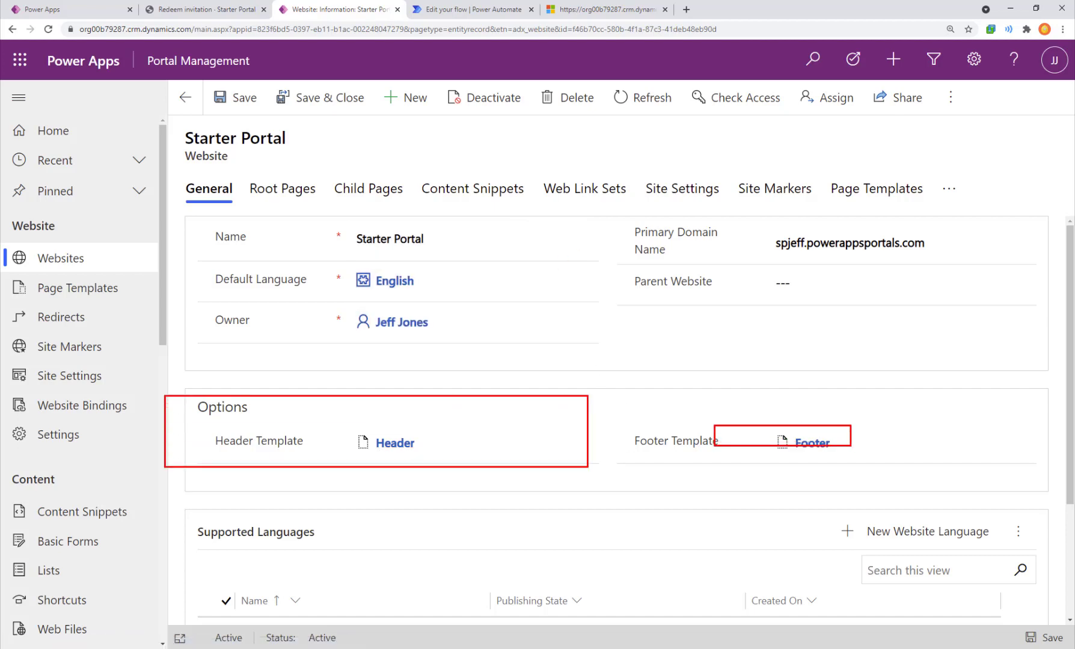
{"action": "left_click", "coordinate": [815, 445]}
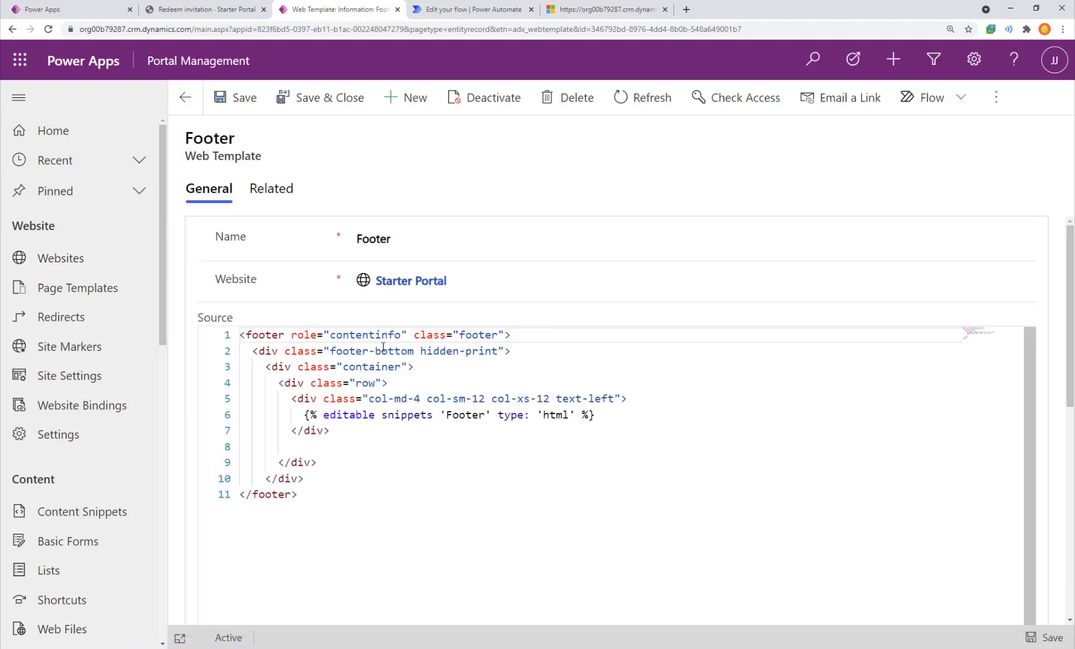
{"action": "left_click", "coordinate": [436, 427]}
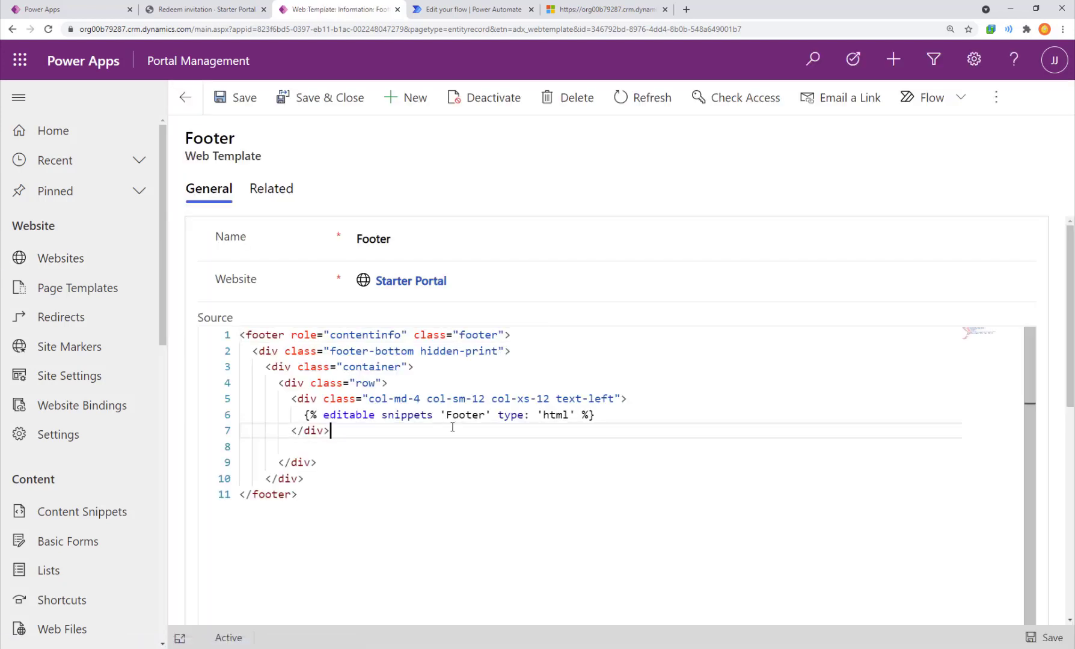
{"action": "left_click", "coordinate": [361, 500]}
{"action": "key", "text": "Return"}
{"action": "key", "text": "Return"}
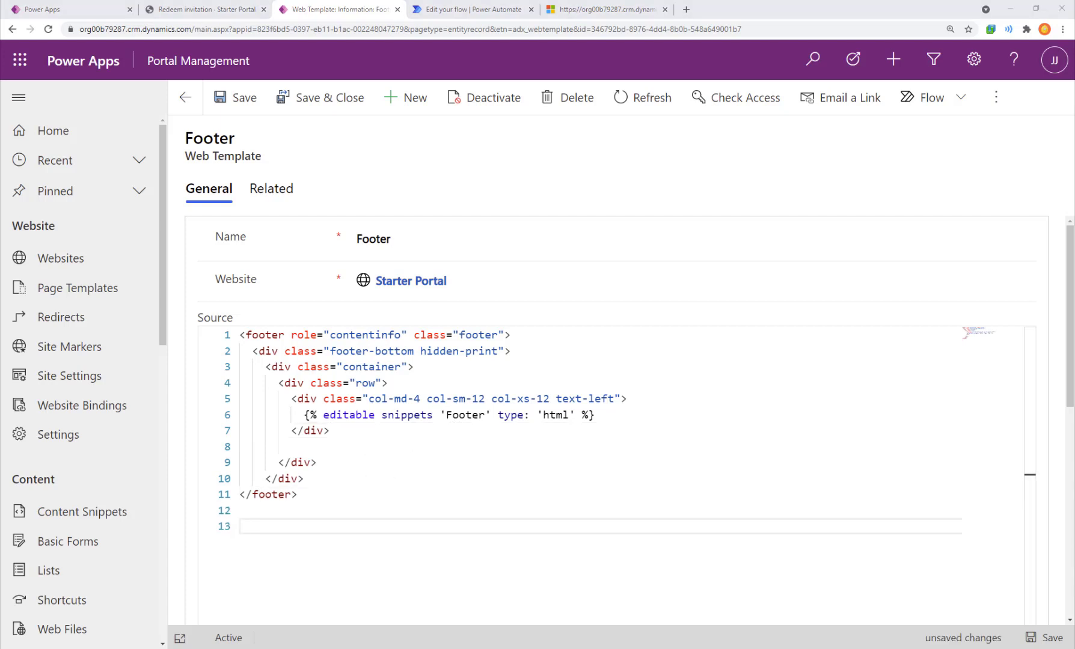
Review the prefill script in Notepad++ and save it as Prefill.html
{"action": "key", "text": "alt+Tab"}
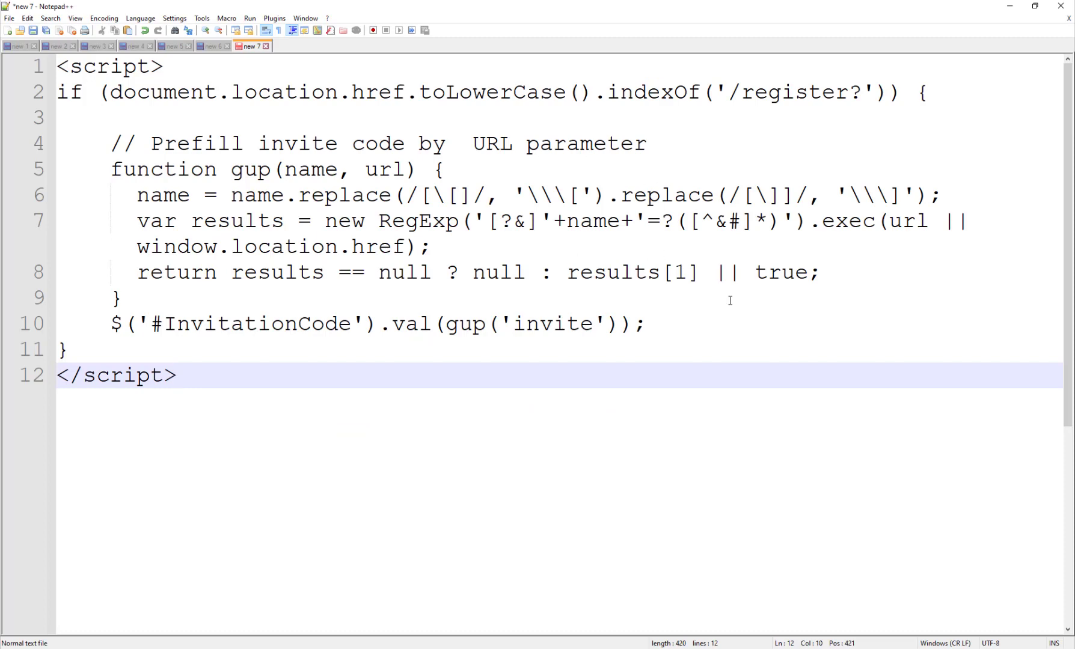
{"action": "left_click", "coordinate": [680, 309]}
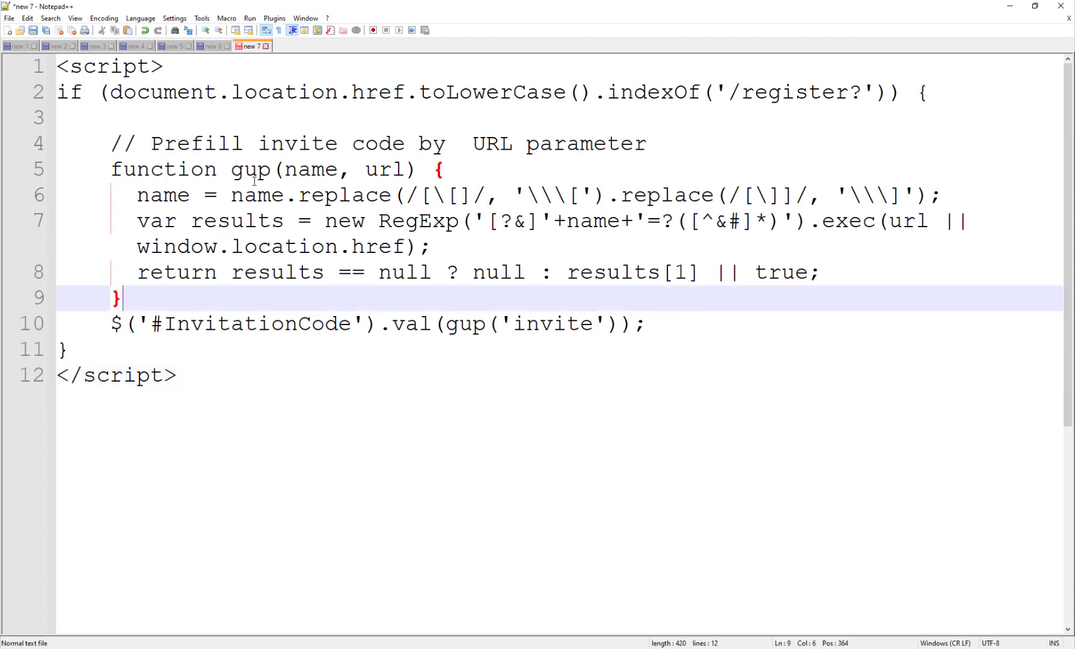
{"action": "double_click", "coordinate": [211, 144]}
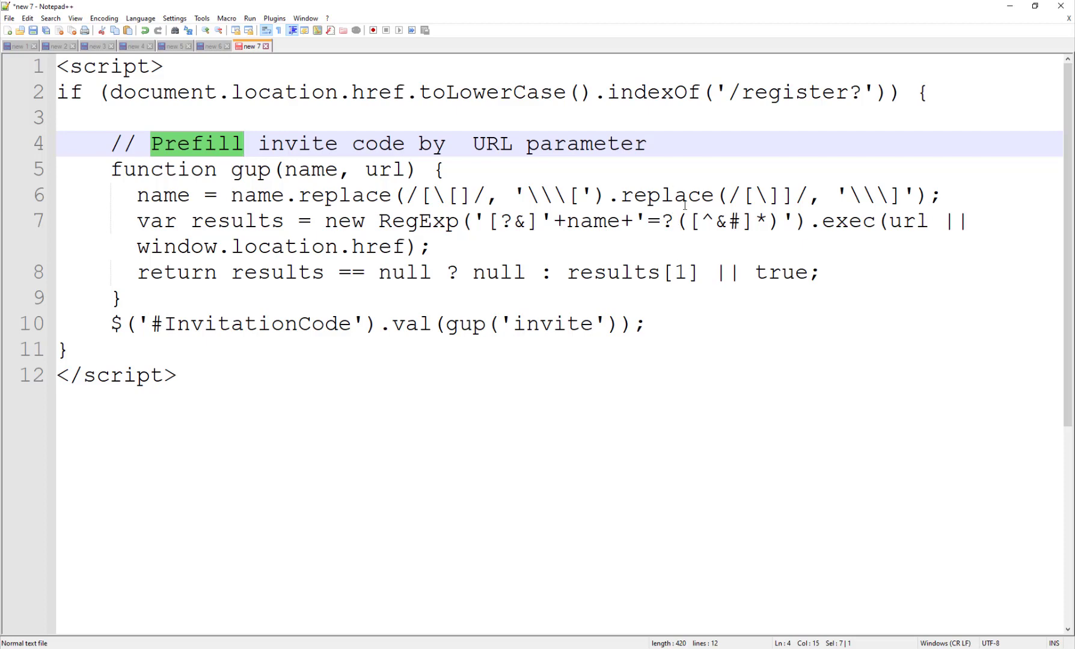
{"action": "key", "text": "ctrl+s"}
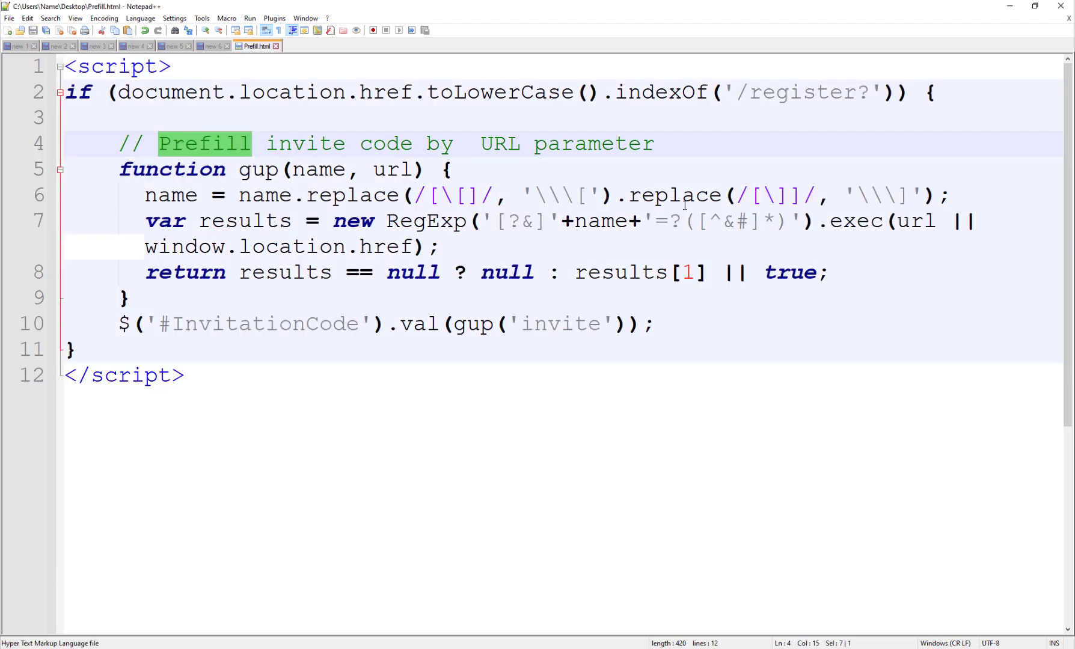
{"action": "left_click", "coordinate": [358, 422]}
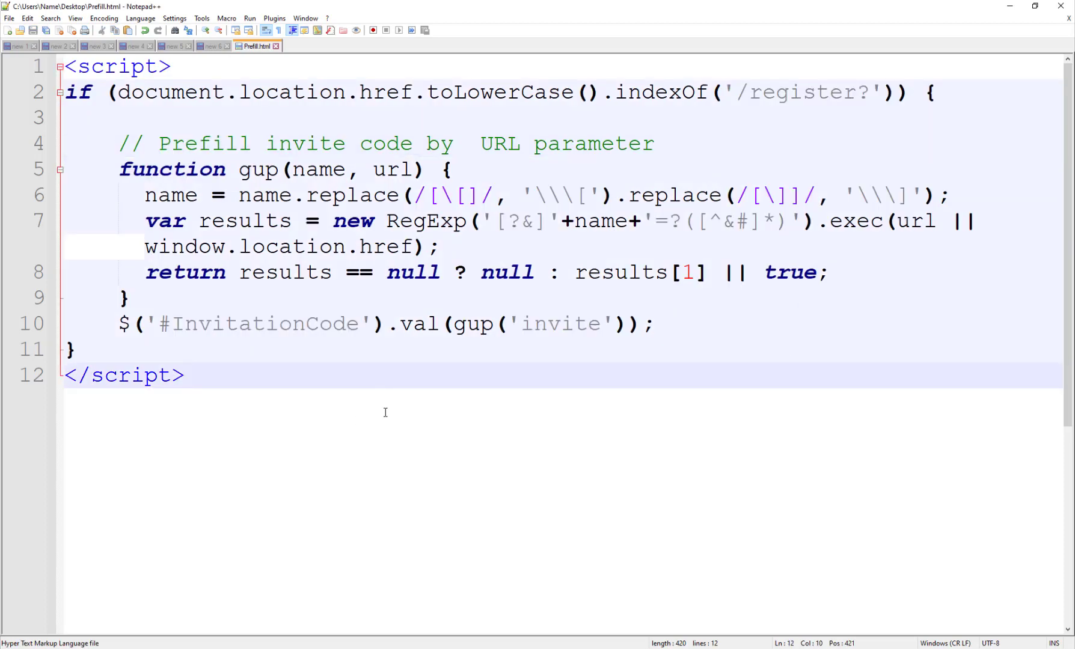
Annotate the '/register?' check, gup function, 'invite' URL param and #InvitationCode HTML text, then select the whole script
{"action": "left_click_drag", "start_coordinate": [706, 56], "coordinate": [912, 115]}
{"action": "mouse_move", "coordinate": [96, 153]}
{"action": "left_mouse_down"}
{"action": "mouse_move", "coordinate": [402, 238]}
{"action": "mouse_move", "coordinate": [787, 286]}
{"action": "mouse_move", "coordinate": [780, 327]}
{"action": "mouse_move", "coordinate": [781, 306]}
{"action": "left_mouse_up"}
{"action": "mouse_move", "coordinate": [597, 356]}
{"action": "left_mouse_down"}
{"action": "mouse_move", "coordinate": [577, 284]}
{"action": "mouse_move", "coordinate": [544, 371]}
{"action": "left_mouse_up"}
{"action": "mouse_move", "coordinate": [614, 412]}
{"action": "left_mouse_down"}
{"action": "mouse_move", "coordinate": [568, 336]}
{"action": "mouse_move", "coordinate": [613, 458]}
{"action": "left_mouse_up"}
{"action": "type", "text": "URL param"}
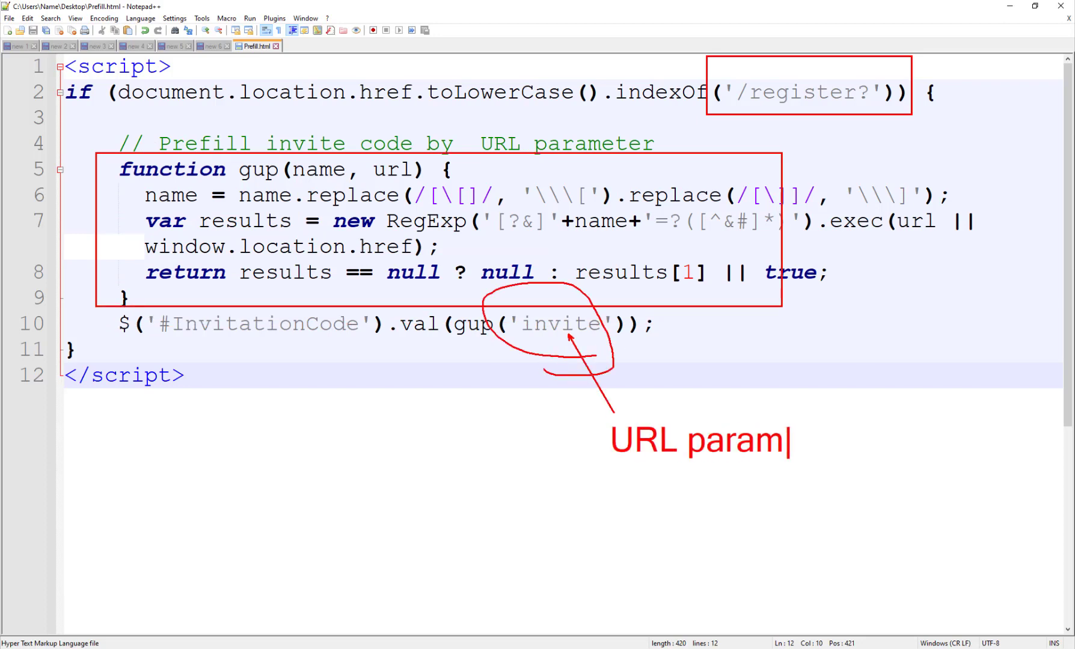
{"action": "left_click_drag", "start_coordinate": [255, 328], "coordinate": [280, 416]}
{"action": "left_click", "coordinate": [289, 454]}
{"action": "type", "text": "HTML"}
{"action": "key", "text": "Return"}
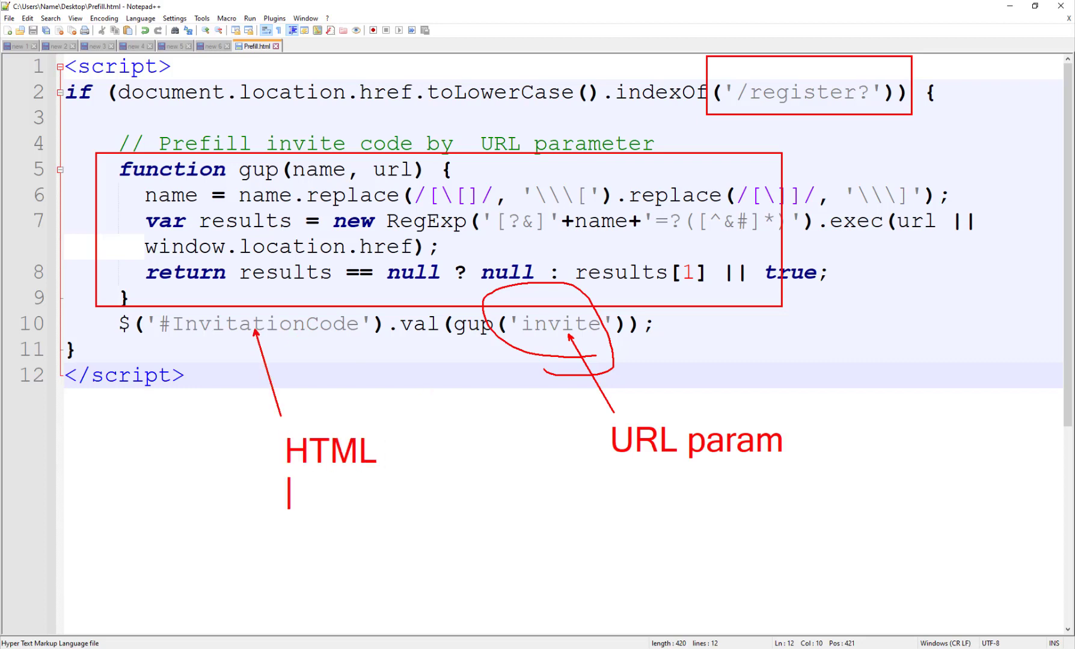
{"action": "type", "text": "text"}
{"action": "key", "text": "Escape"}
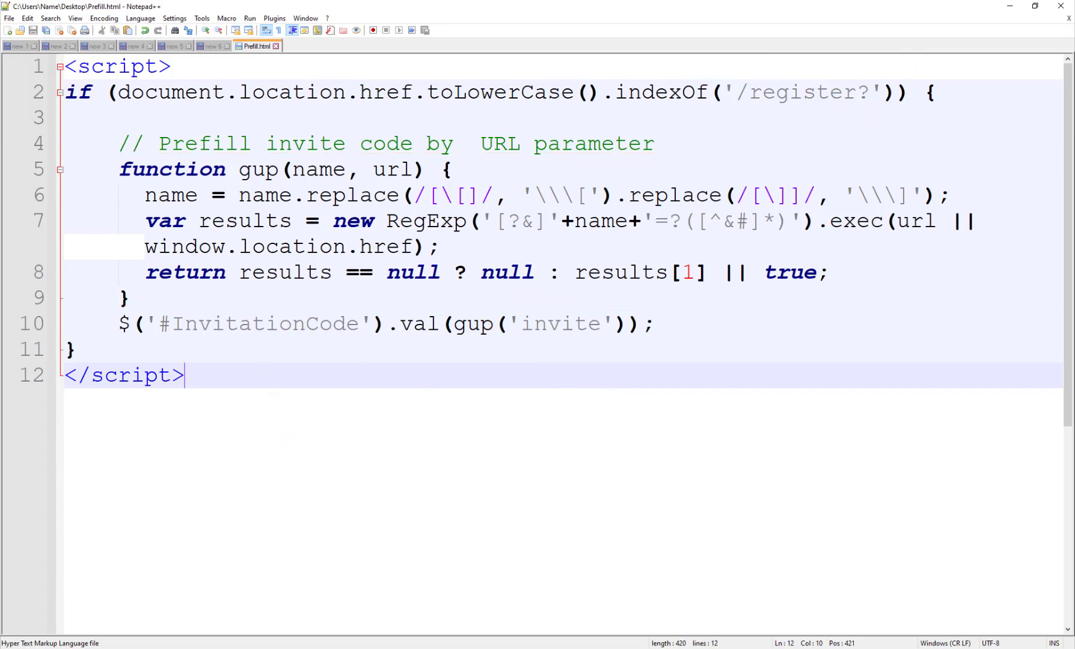
{"action": "key", "text": "ctrl+a"}
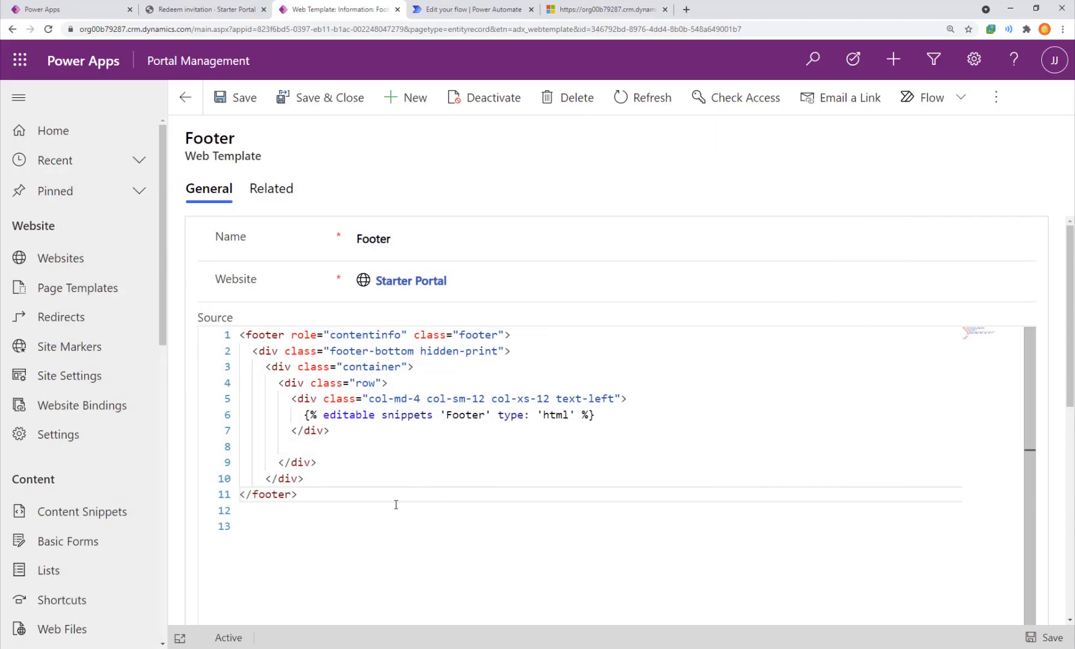
Paste the prefill script on a new line below the footer markup and save the Footer template
{"action": "key", "text": "Down"}
{"action": "key", "text": "Down"}
{"action": "key", "text": "Return"}
{"action": "key", "text": "ctrl+v"}
{"action": "left_click", "coordinate": [235, 100]}
{"action": "key", "text": "ctrl+shift+Tab"}
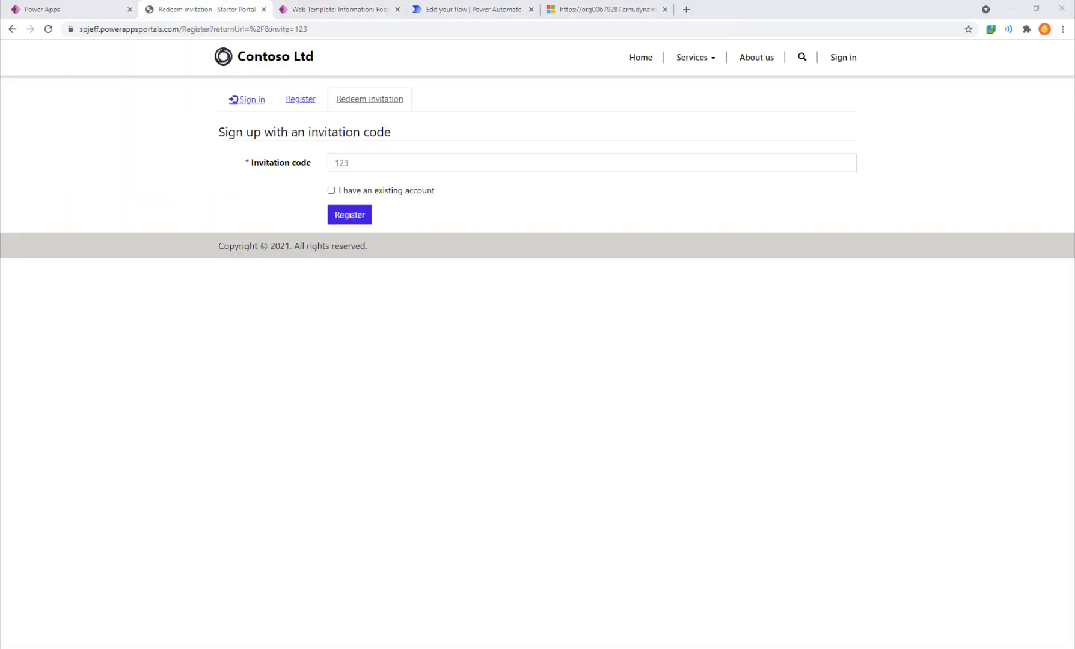
Reload the Register page with invite=123 and annotate that the code is automatically prefilled
{"action": "left_click", "coordinate": [317, 28]}
{"action": "key", "text": "Return"}
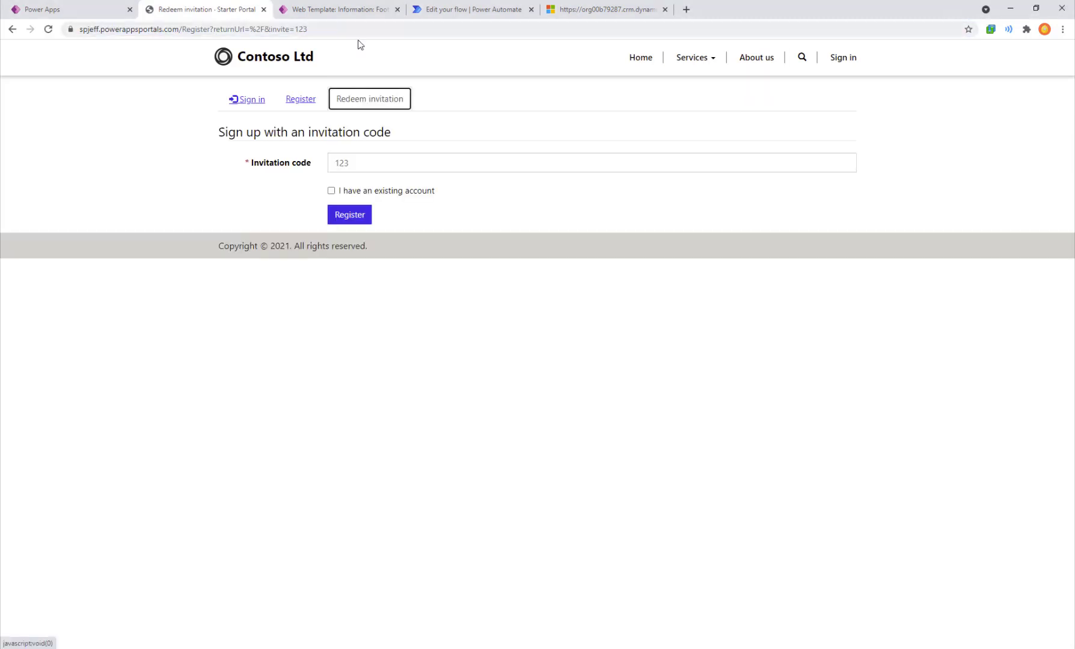
{"action": "mouse_move", "coordinate": [335, 39]}
{"action": "left_mouse_down"}
{"action": "mouse_move", "coordinate": [252, 11]}
{"action": "mouse_move", "coordinate": [336, 41]}
{"action": "mouse_move", "coordinate": [366, 148]}
{"action": "left_mouse_up"}
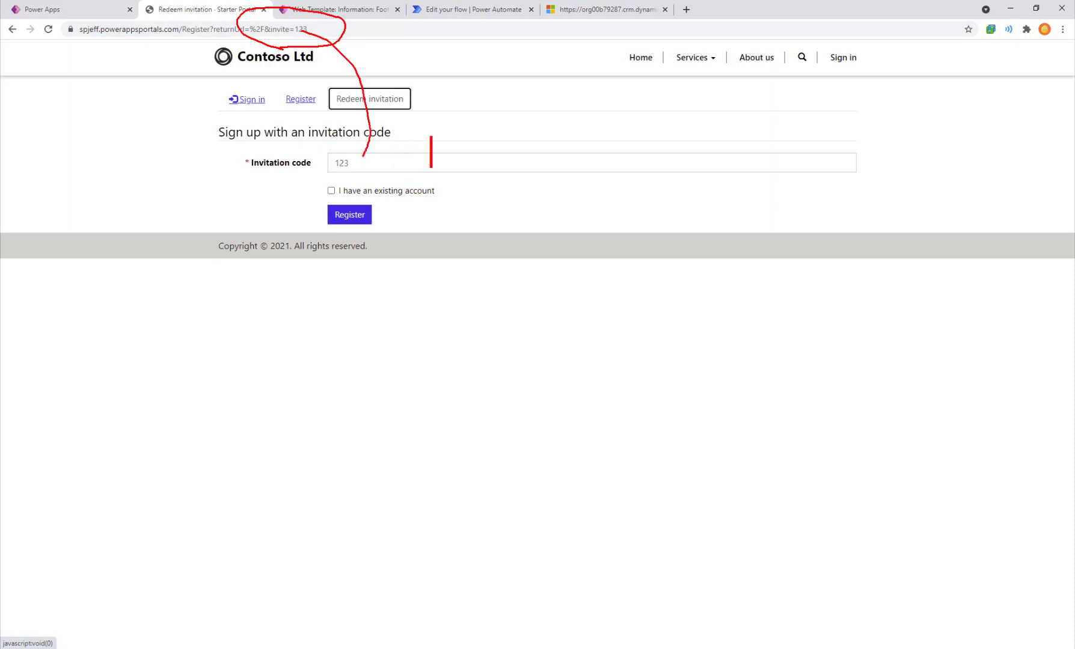
{"action": "type", "text": "automatically"}
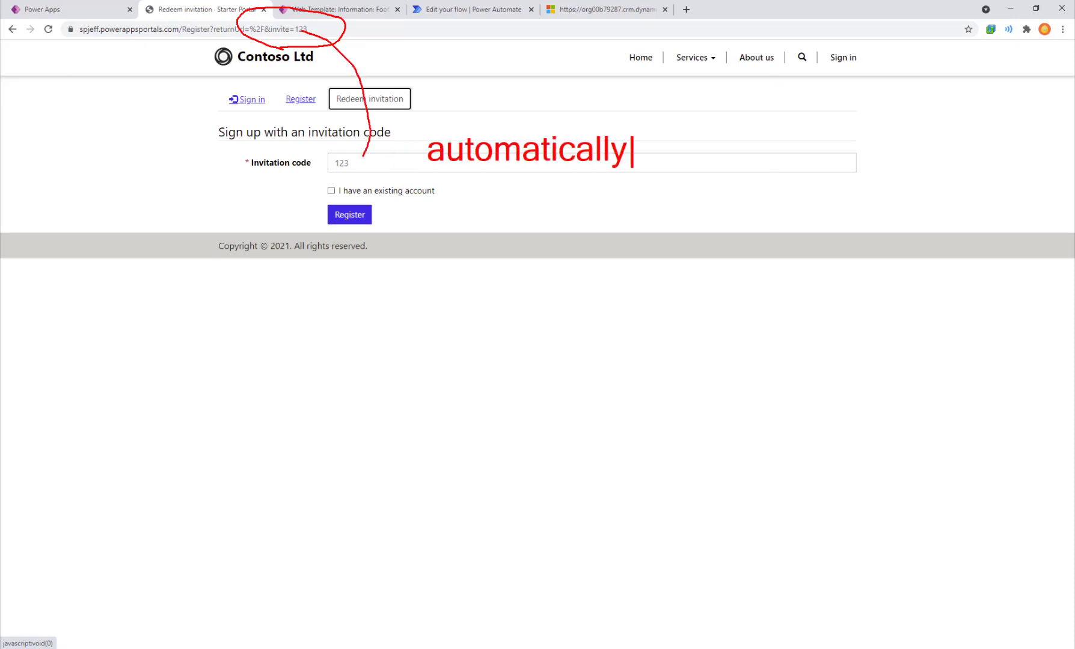
{"action": "type", "text": " prefill"}
{"action": "key", "text": "Escape"}
{"action": "key", "text": "Escape"}
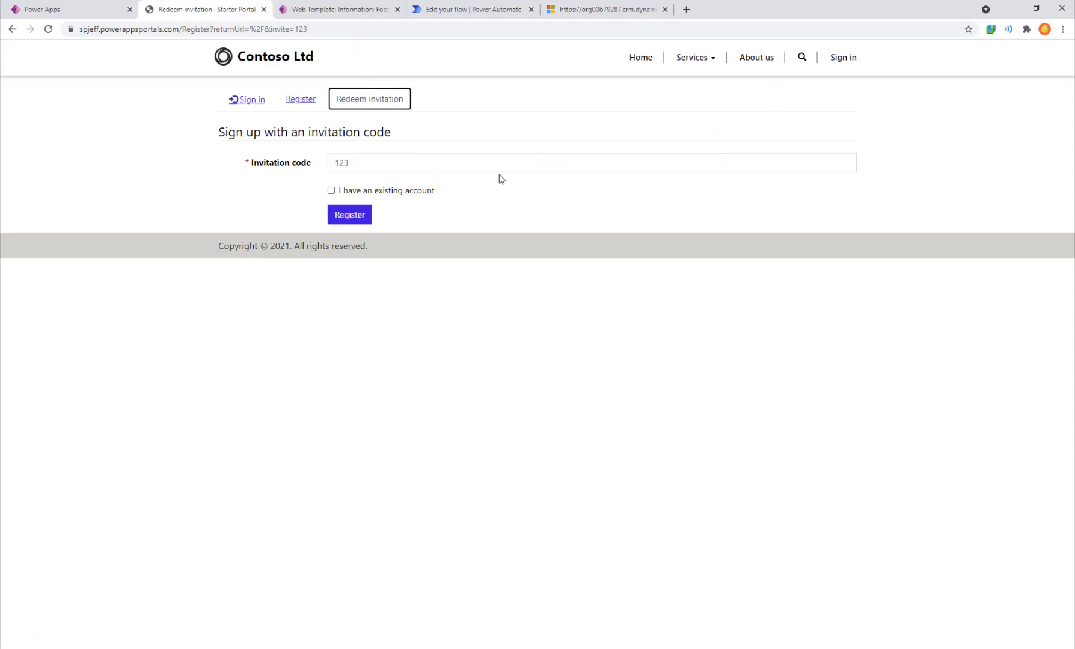
Open the contact's invitation record and copy its Invitation Code from the Advanced tab
{"action": "left_click", "coordinate": [343, 12]}
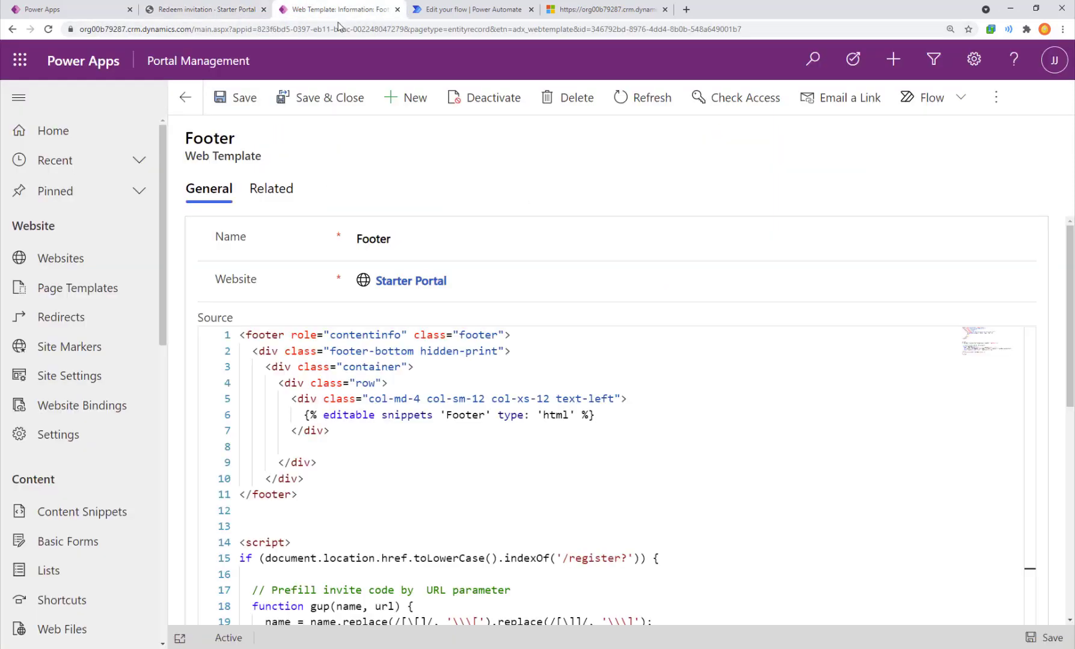
{"action": "scroll", "coordinate": [72, 511], "scroll_direction": "down", "scroll_amount": 3}
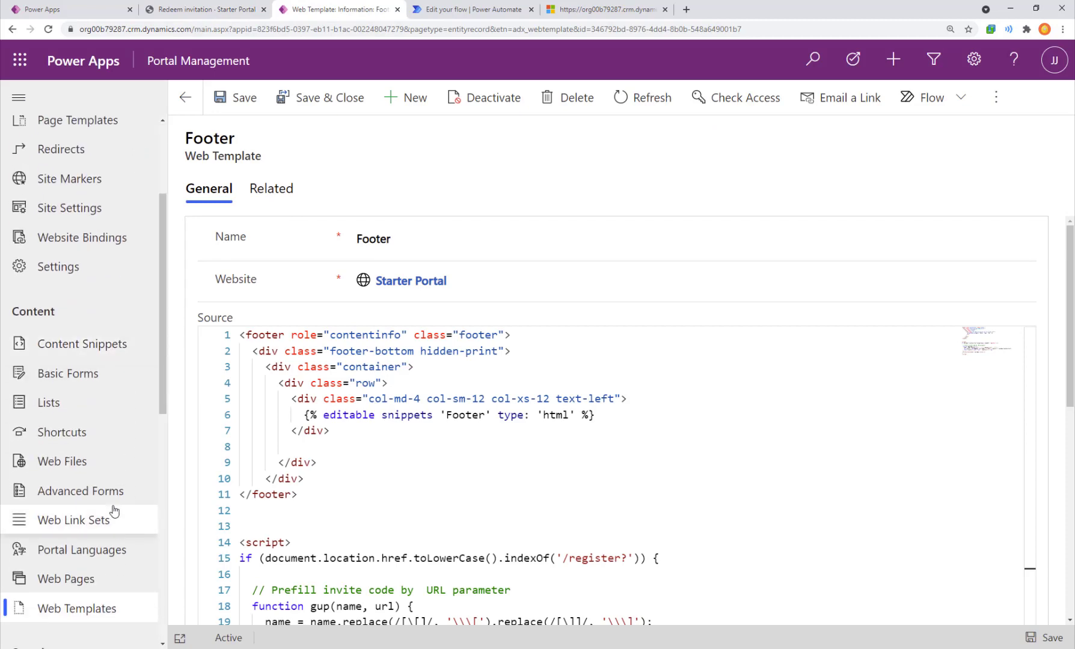
{"action": "scroll", "coordinate": [114, 511], "scroll_direction": "down", "scroll_amount": 4}
{"action": "left_click", "coordinate": [78, 519]}
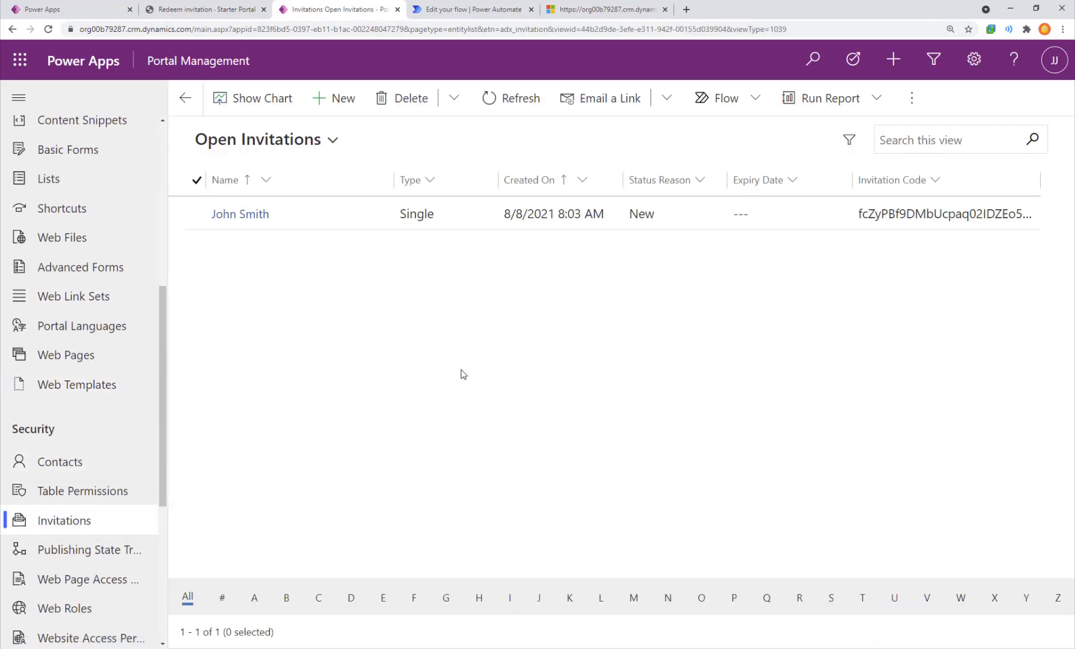
{"action": "double_click", "coordinate": [318, 212]}
{"action": "left_click", "coordinate": [279, 192]}
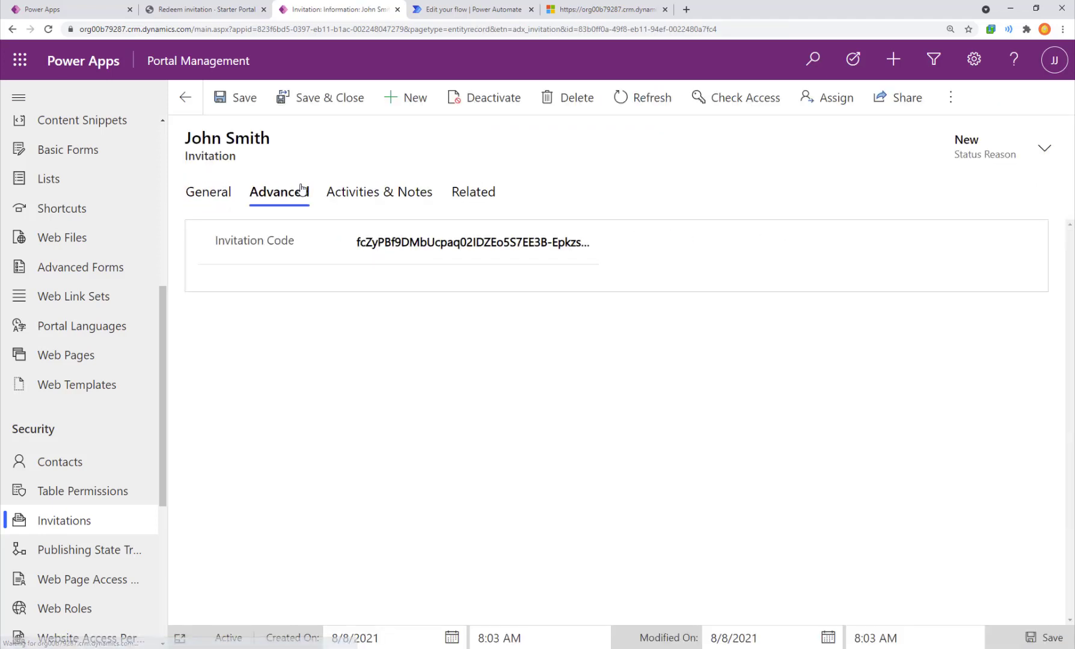
{"action": "left_click", "coordinate": [522, 241]}
{"action": "key", "text": "ctrl+a"}
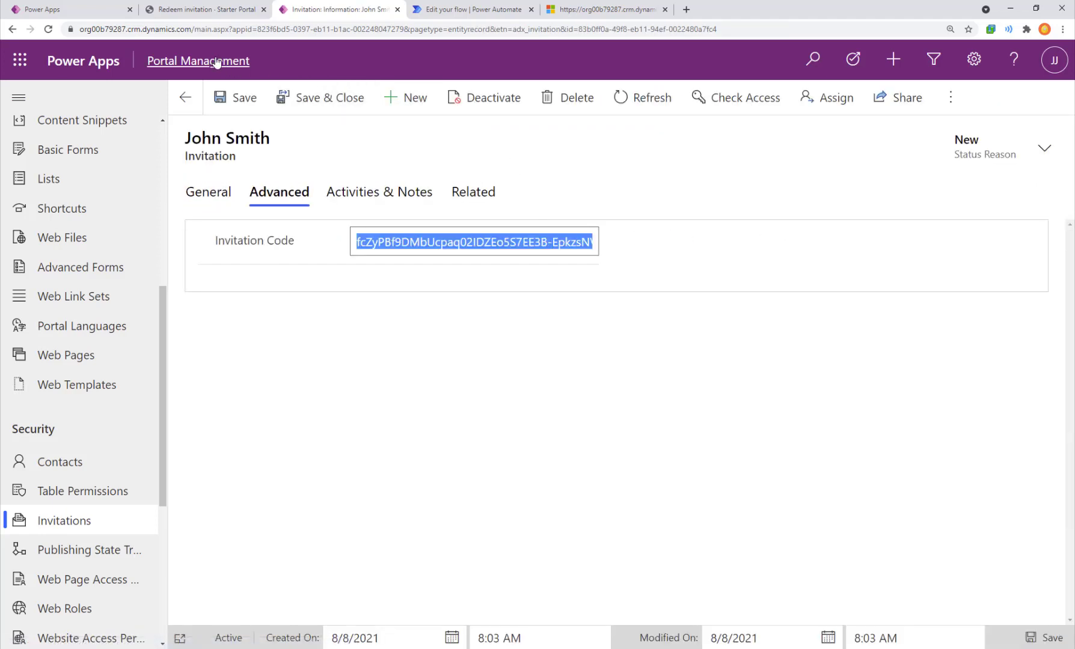
Replace 123 after invite= with the real invitation code, load the page, and annotate 'javascript'
{"action": "left_click", "coordinate": [198, 15]}
{"action": "left_click", "coordinate": [342, 30]}
{"action": "key", "text": "BackSpace"}
{"action": "key", "text": "BackSpace"}
{"action": "key", "text": "BackSpace"}
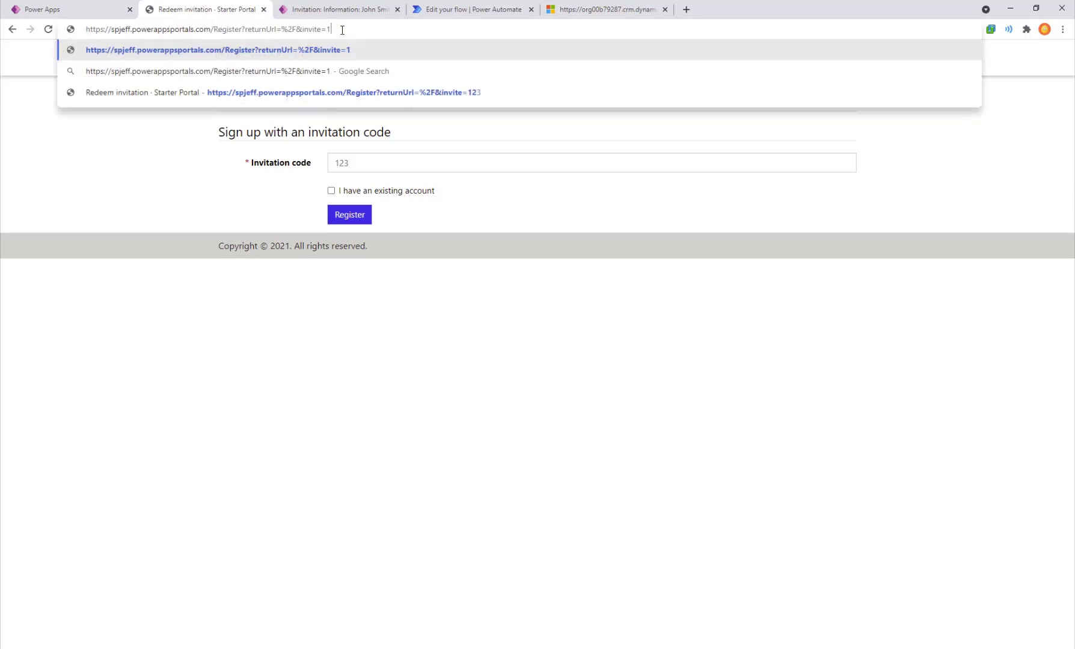
{"action": "key", "text": "ctrl+v"}
{"action": "key", "text": "Return"}
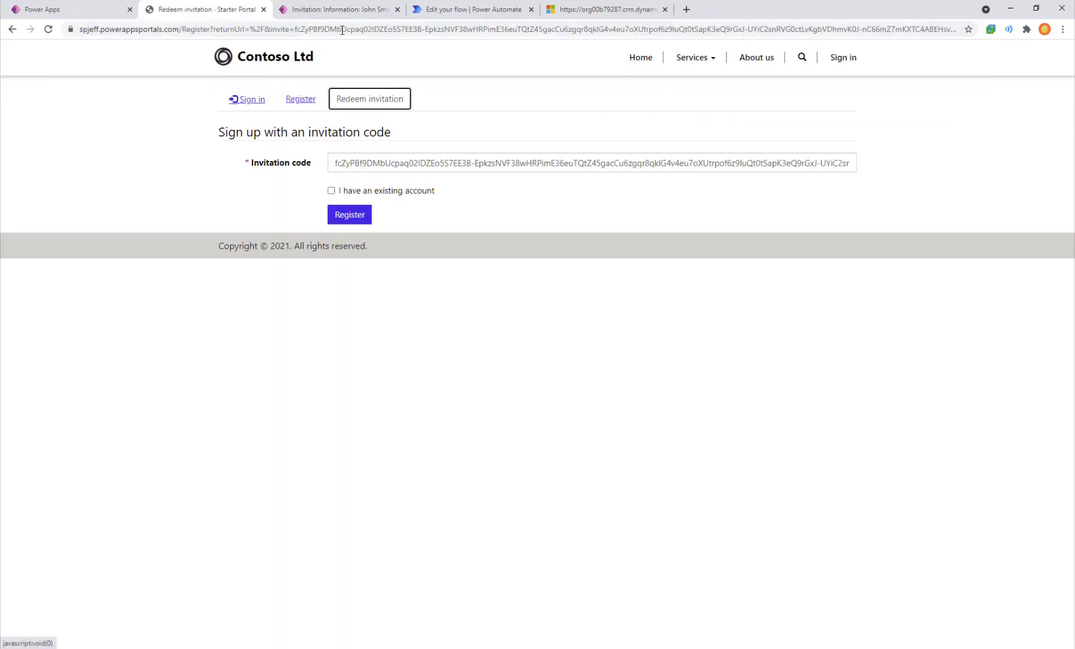
{"action": "left_click", "coordinate": [482, 169]}
{"action": "mouse_move", "coordinate": [366, 242]}
{"action": "left_mouse_down"}
{"action": "mouse_move", "coordinate": [287, 212]}
{"action": "mouse_move", "coordinate": [371, 222]}
{"action": "mouse_move", "coordinate": [446, 288]}
{"action": "left_mouse_up"}
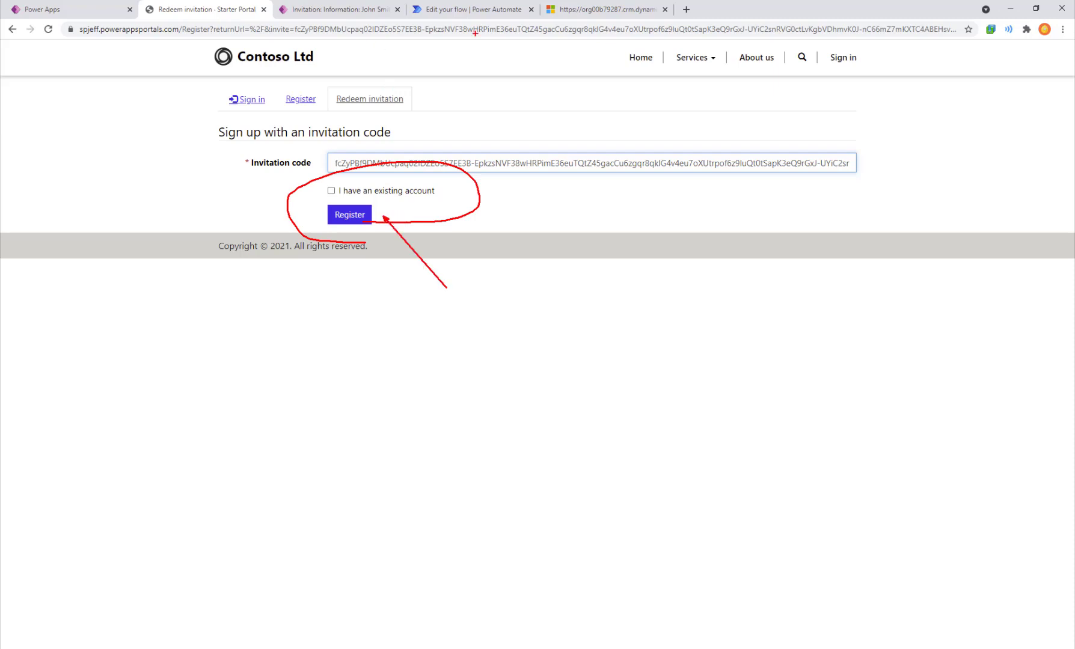
{"action": "left_click_drag", "start_coordinate": [475, 33], "coordinate": [588, 150]}
{"action": "type", "text": "tjavascript"}
{"action": "key", "text": "Escape"}
{"action": "key", "text": "Escape"}
Open the Starter Portal's Footer web template again from the Websites list
{"action": "left_click", "coordinate": [360, 11]}
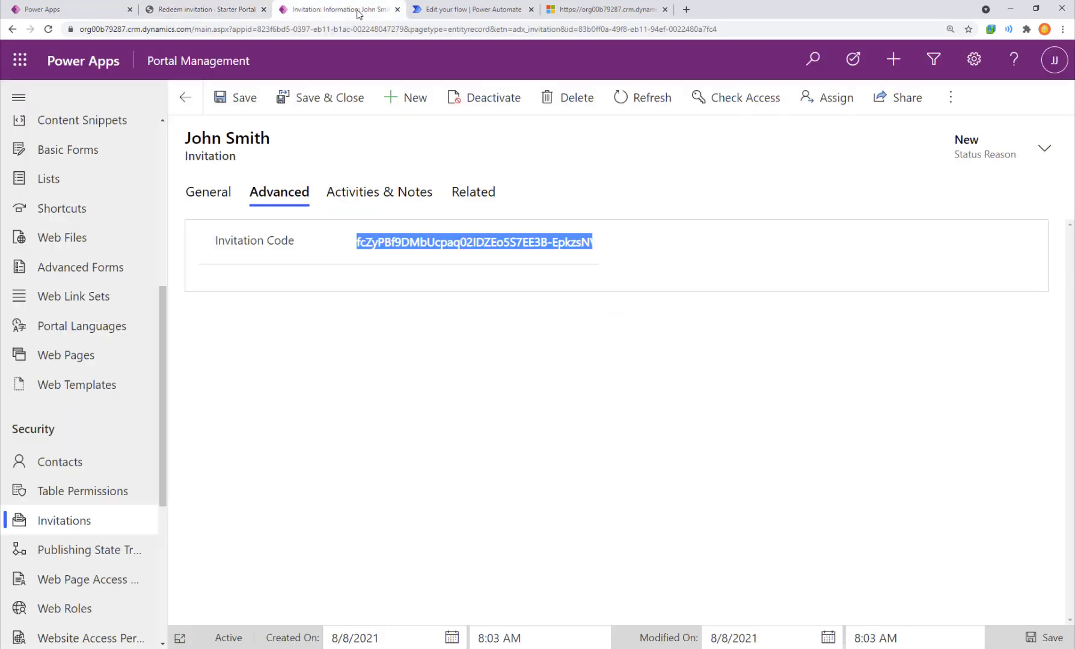
{"action": "scroll", "coordinate": [72, 329], "scroll_direction": "up", "scroll_amount": 5}
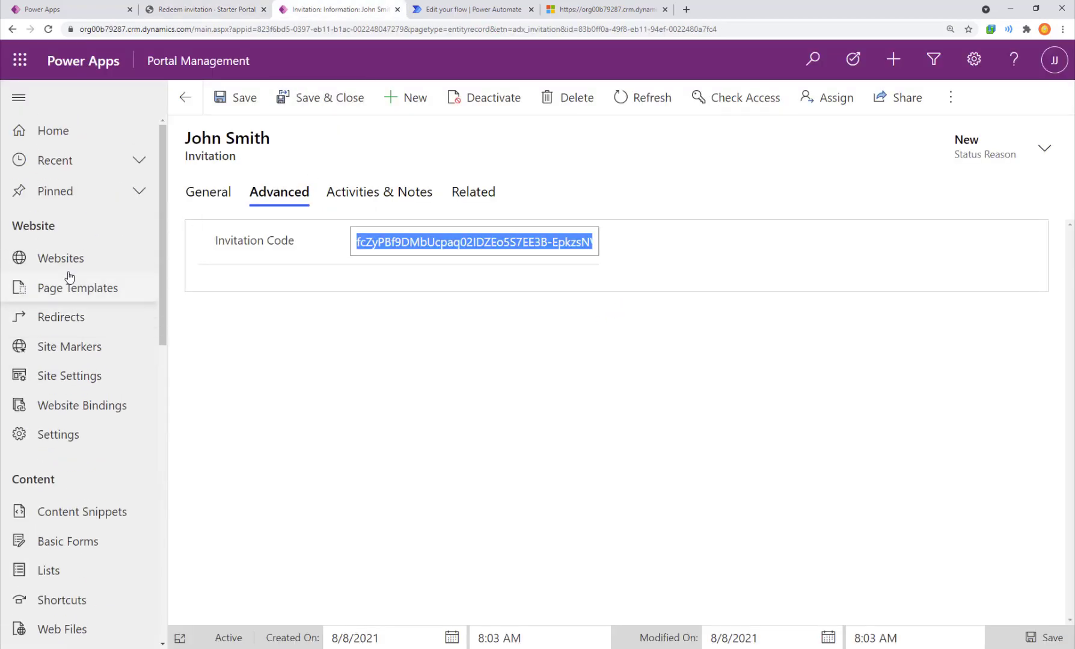
{"action": "left_click", "coordinate": [67, 263]}
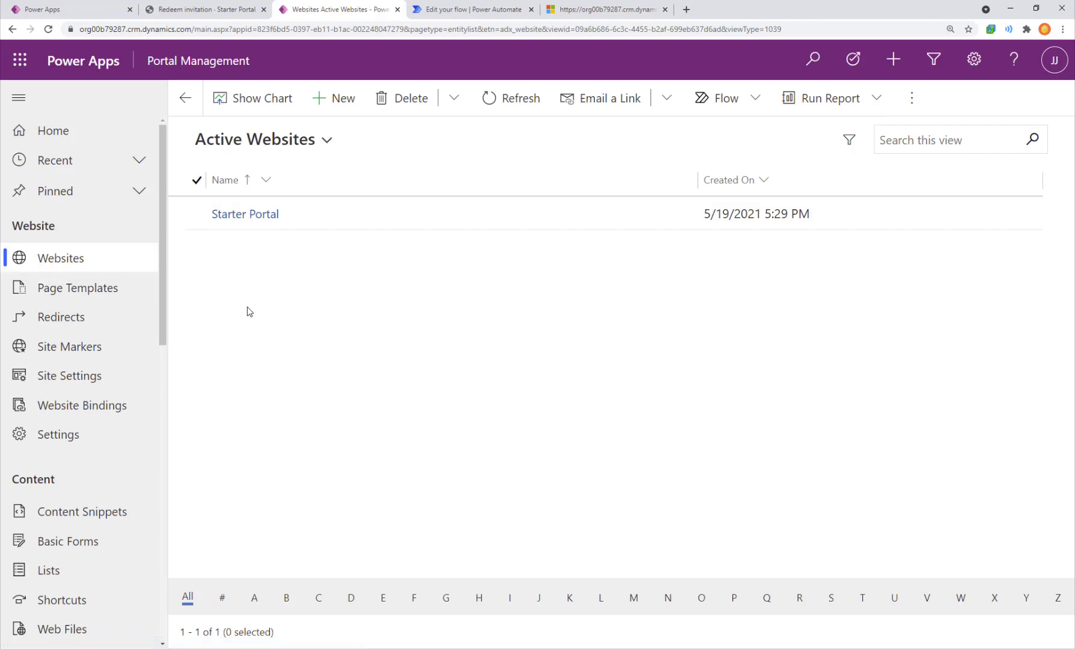
{"action": "left_click", "coordinate": [243, 215]}
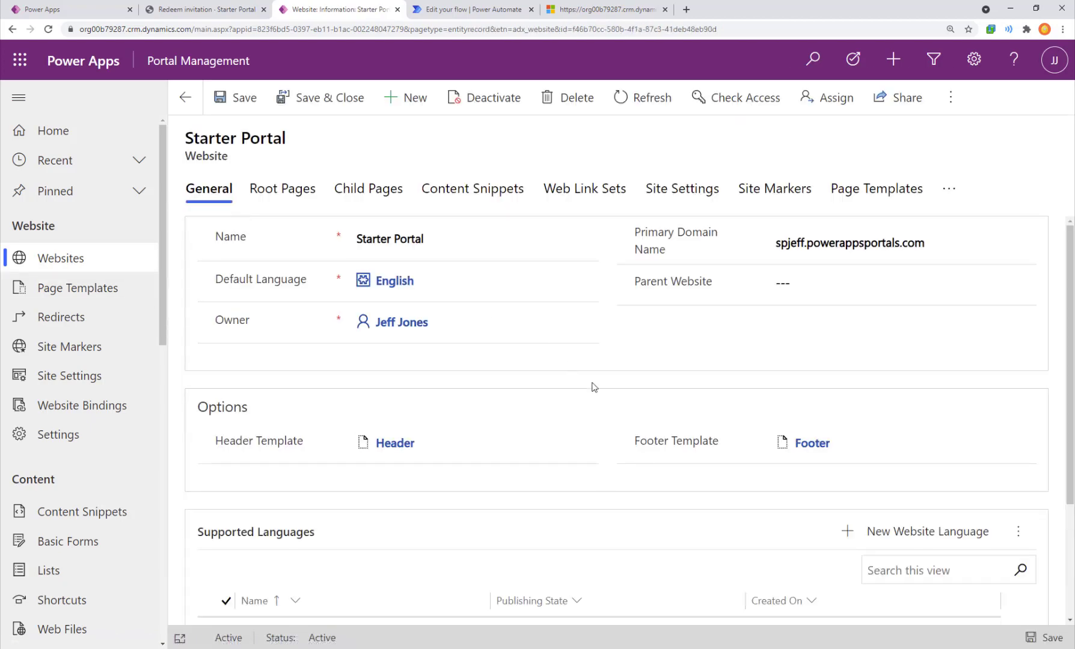
{"action": "left_click", "coordinate": [811, 443]}
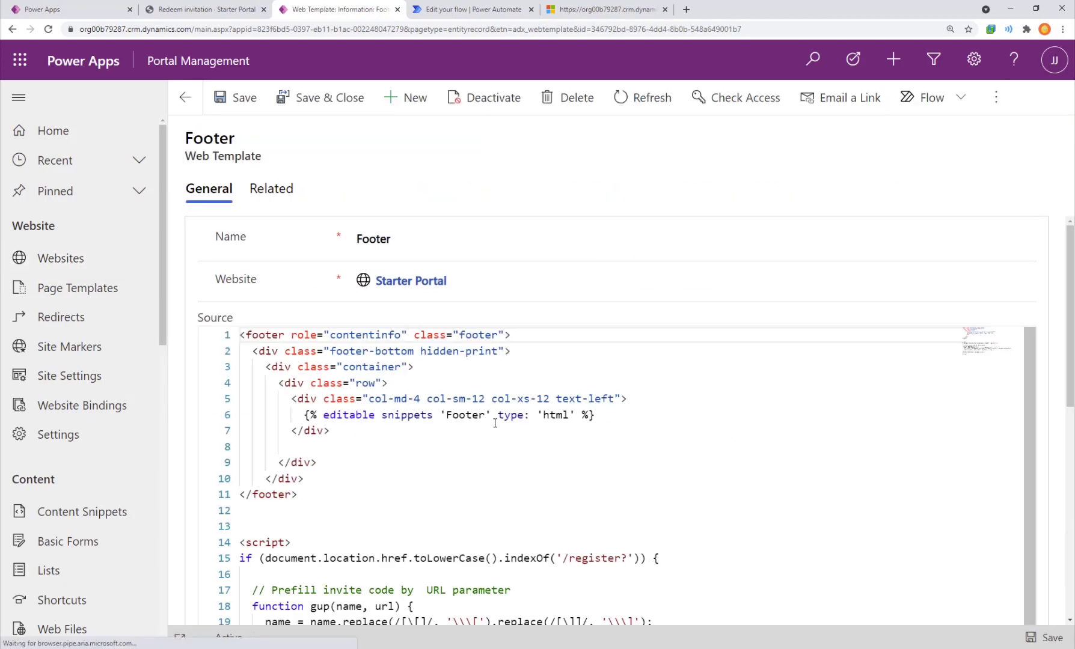
Highlight the '/register?' check, 'invite' and $('#InvitationCode') in the template's script
{"action": "scroll", "coordinate": [484, 434], "scroll_direction": "down", "scroll_amount": 3}
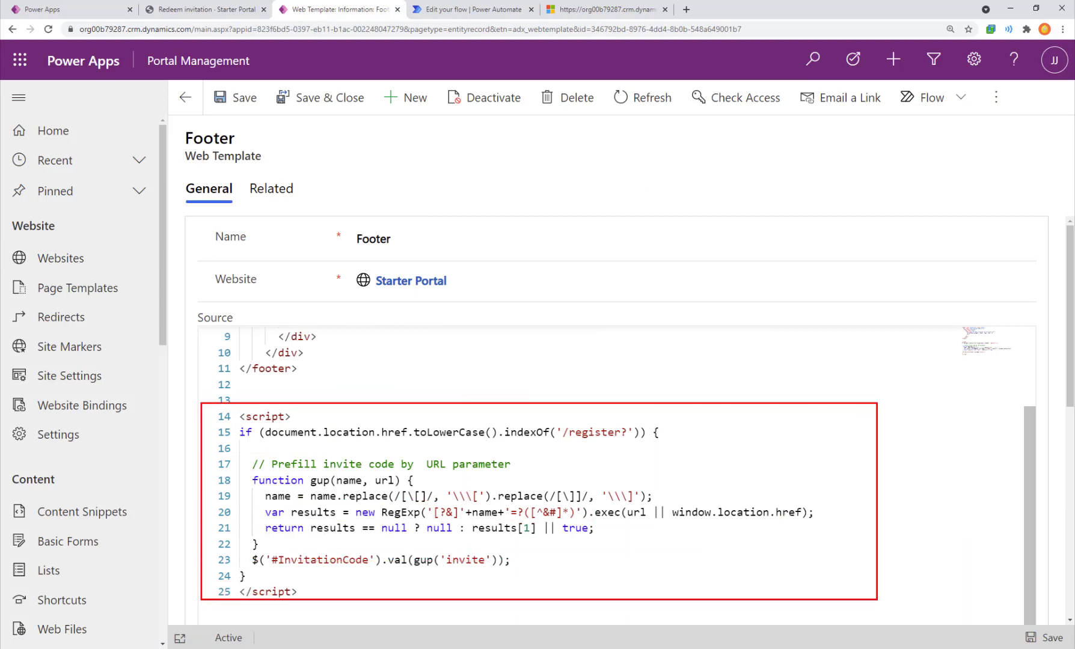
{"action": "mouse_move", "coordinate": [609, 448]}
{"action": "left_mouse_down"}
{"action": "mouse_move", "coordinate": [617, 401]}
{"action": "mouse_move", "coordinate": [574, 458]}
{"action": "left_mouse_up"}
{"action": "mouse_move", "coordinate": [468, 588]}
{"action": "left_mouse_down"}
{"action": "mouse_move", "coordinate": [446, 541]}
{"action": "mouse_move", "coordinate": [478, 586]}
{"action": "left_mouse_up"}
{"action": "mouse_move", "coordinate": [319, 582]}
{"action": "left_mouse_down"}
{"action": "mouse_move", "coordinate": [398, 554]}
{"action": "mouse_move", "coordinate": [305, 575]}
{"action": "left_mouse_up"}
{"action": "key", "text": "Escape"}
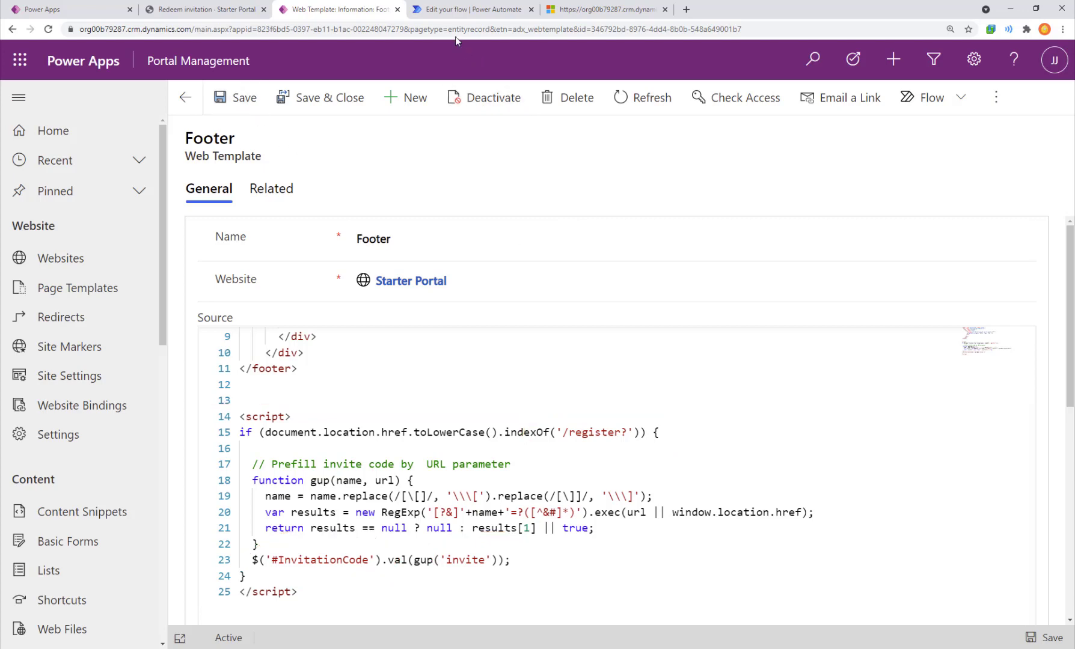
{"action": "left_click", "coordinate": [475, 9]}
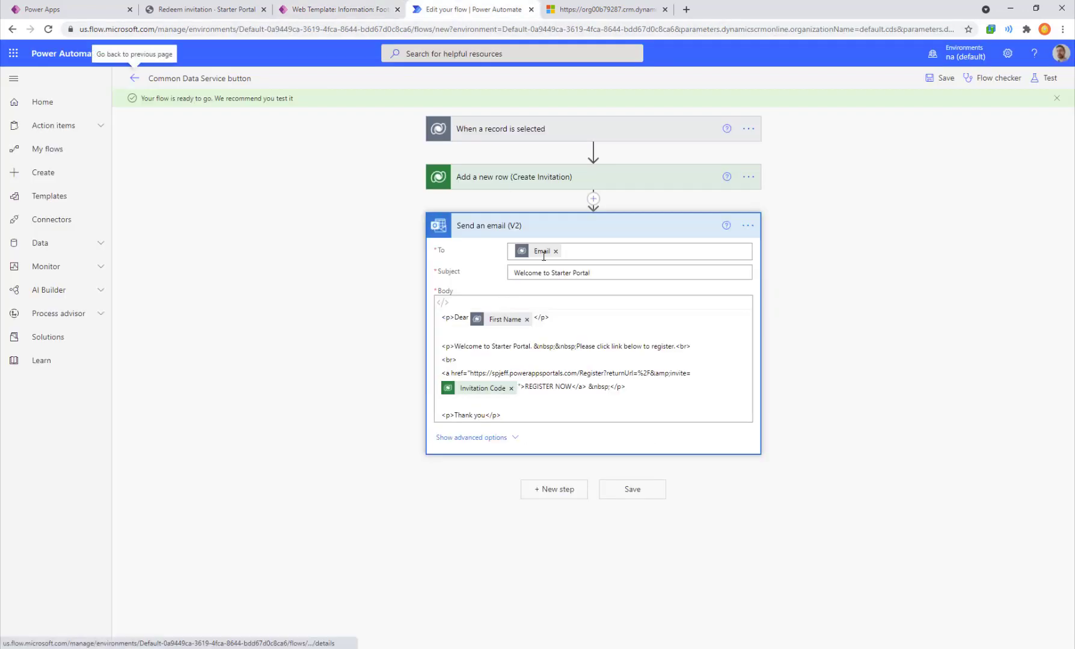
Tick the two contacts with e-mail addresses in My Active Contacts
{"action": "left_click", "coordinate": [584, 226]}
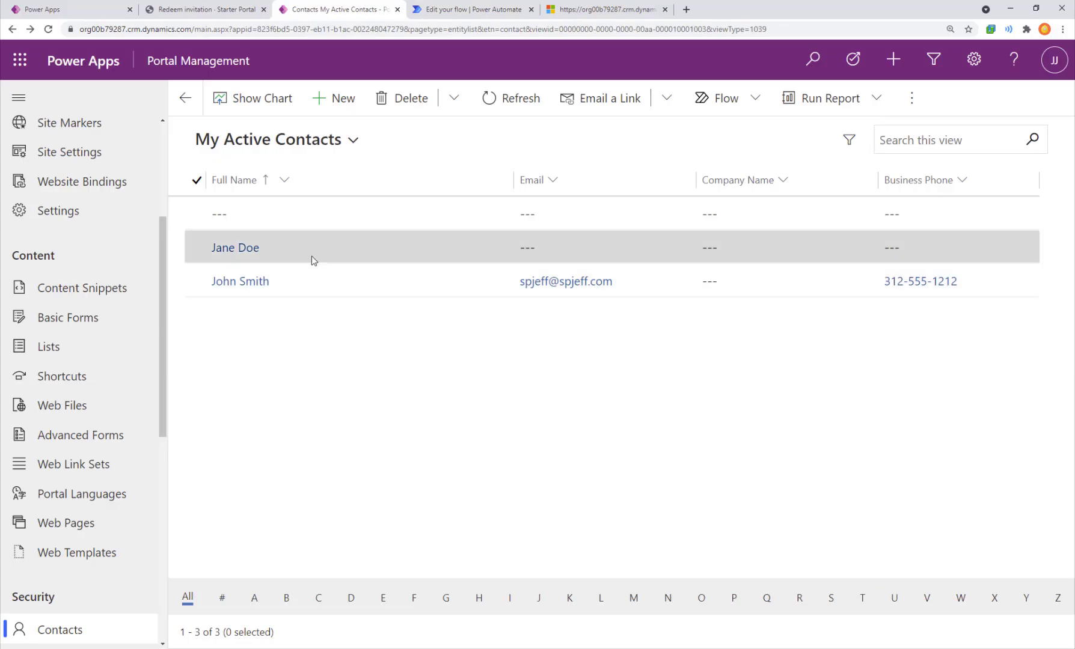
{"action": "left_click", "coordinate": [200, 283]}
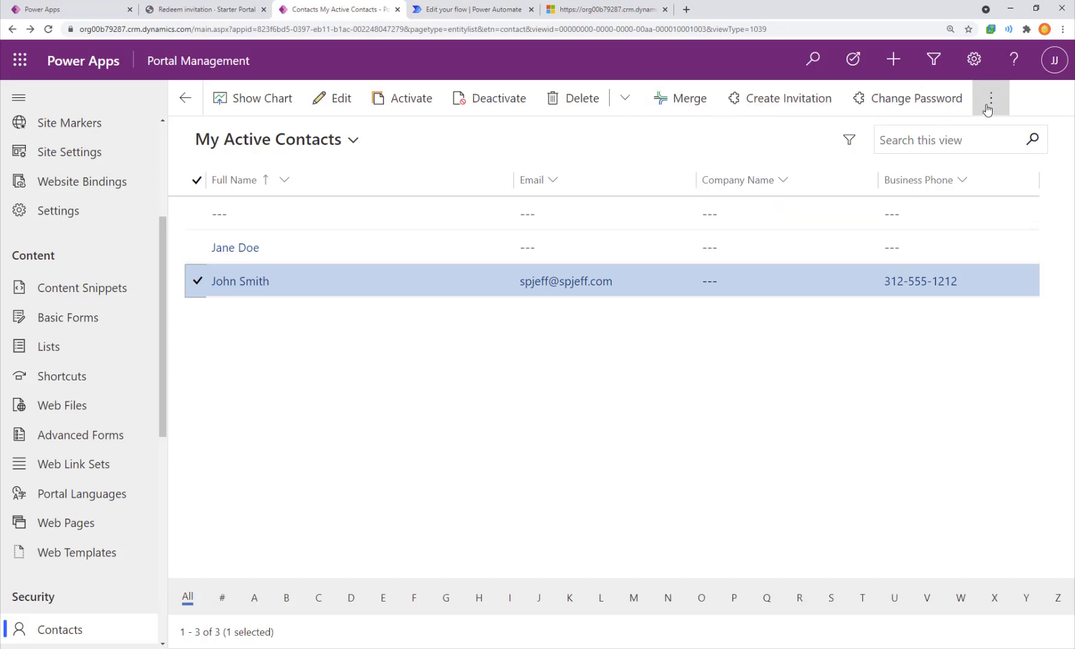
{"action": "left_click", "coordinate": [988, 107]}
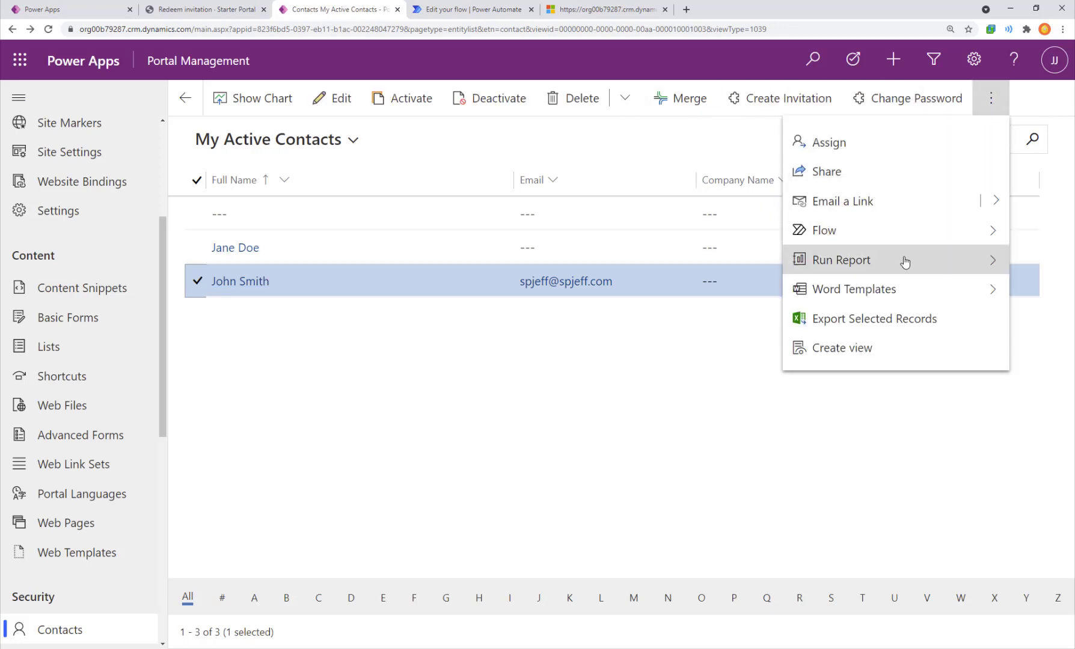
{"action": "left_click", "coordinate": [259, 399]}
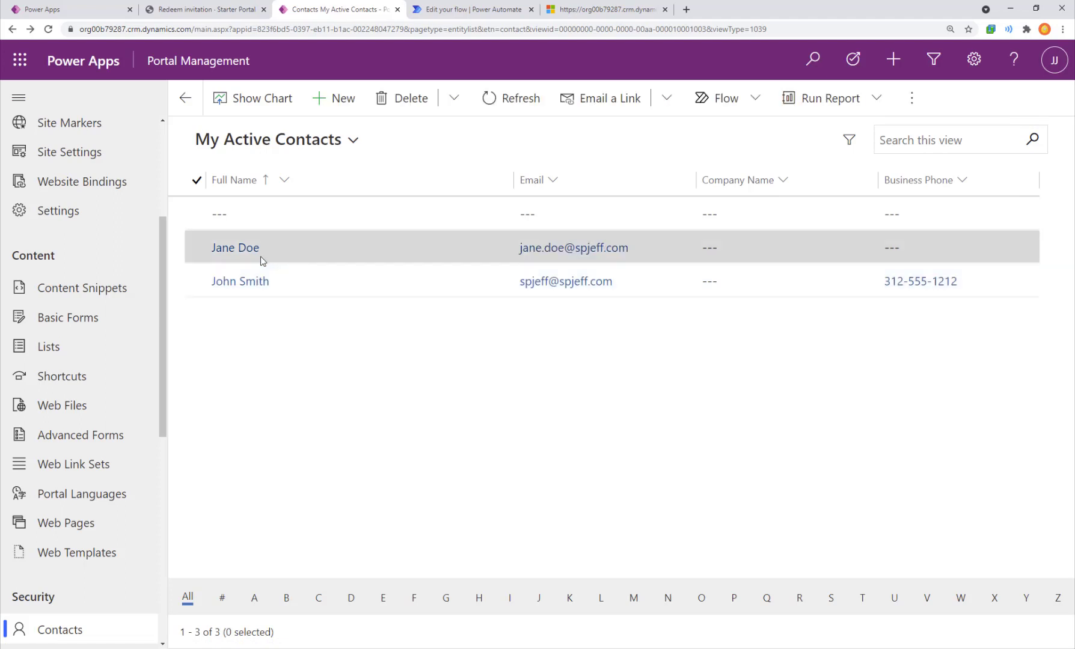
{"action": "left_click", "coordinate": [197, 247]}
{"action": "left_click", "coordinate": [197, 280]}
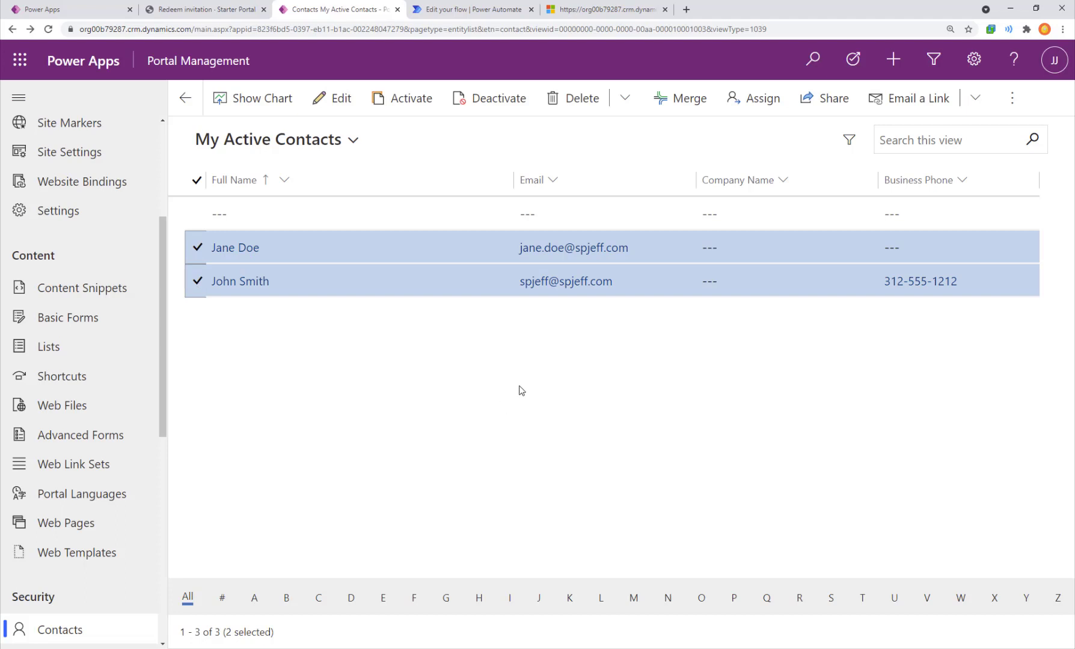
Run the Bulk Invite flow from the command bar's Flow menu for the two selected contacts
{"action": "left_click", "coordinate": [1001, 114]}
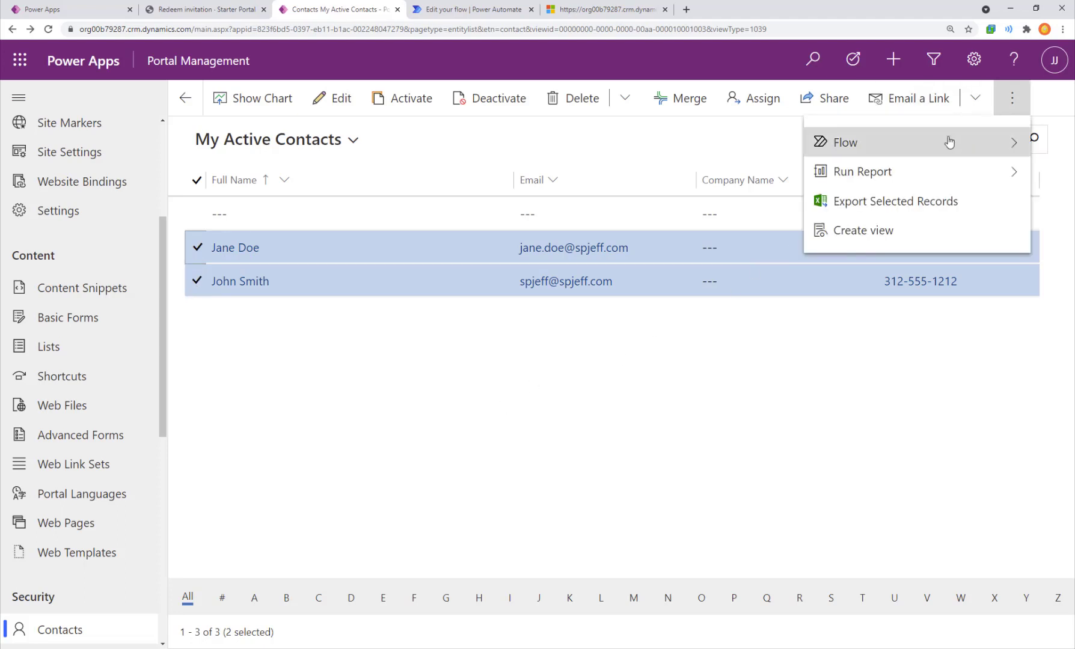
{"action": "left_click", "coordinate": [949, 143]}
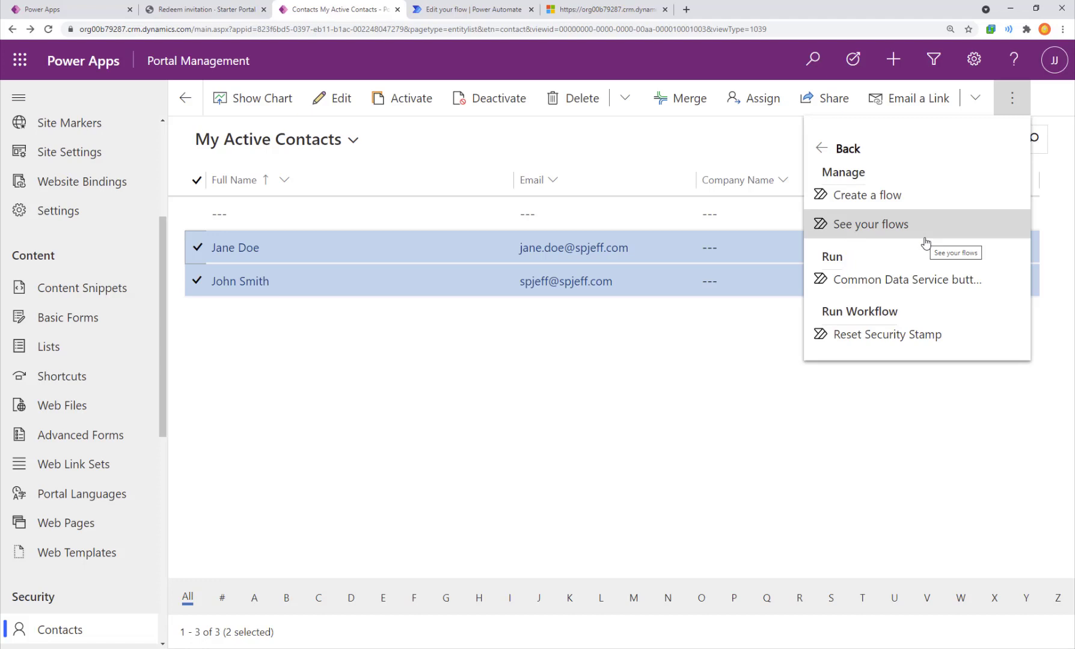
{"action": "left_click", "coordinate": [903, 279]}
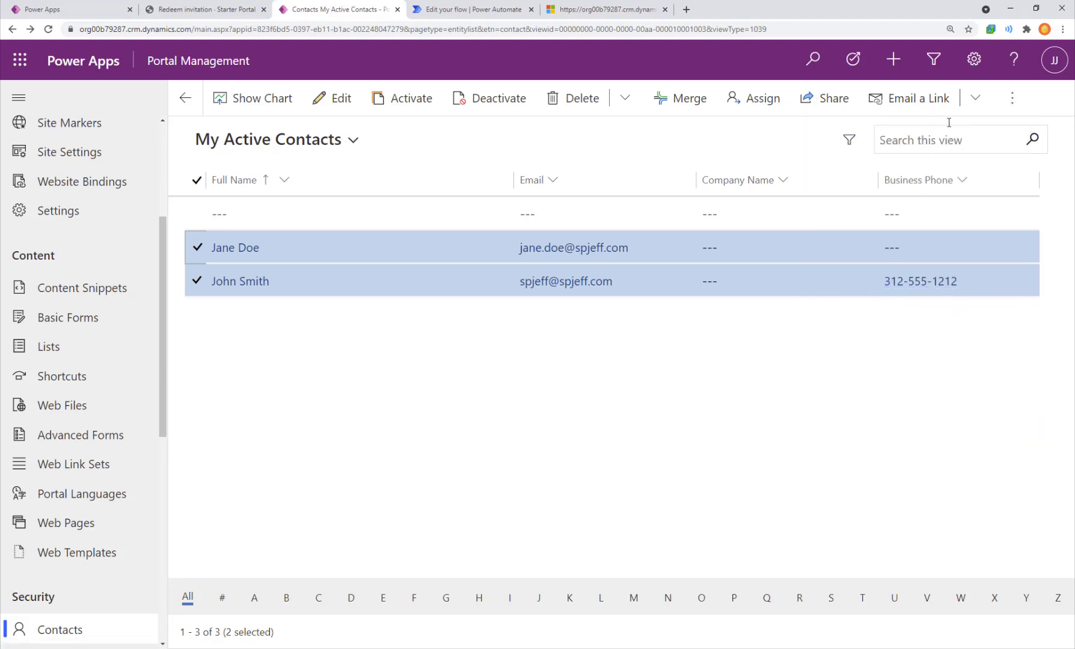
{"action": "left_click", "coordinate": [984, 100]}
{"action": "left_click", "coordinate": [1010, 100]}
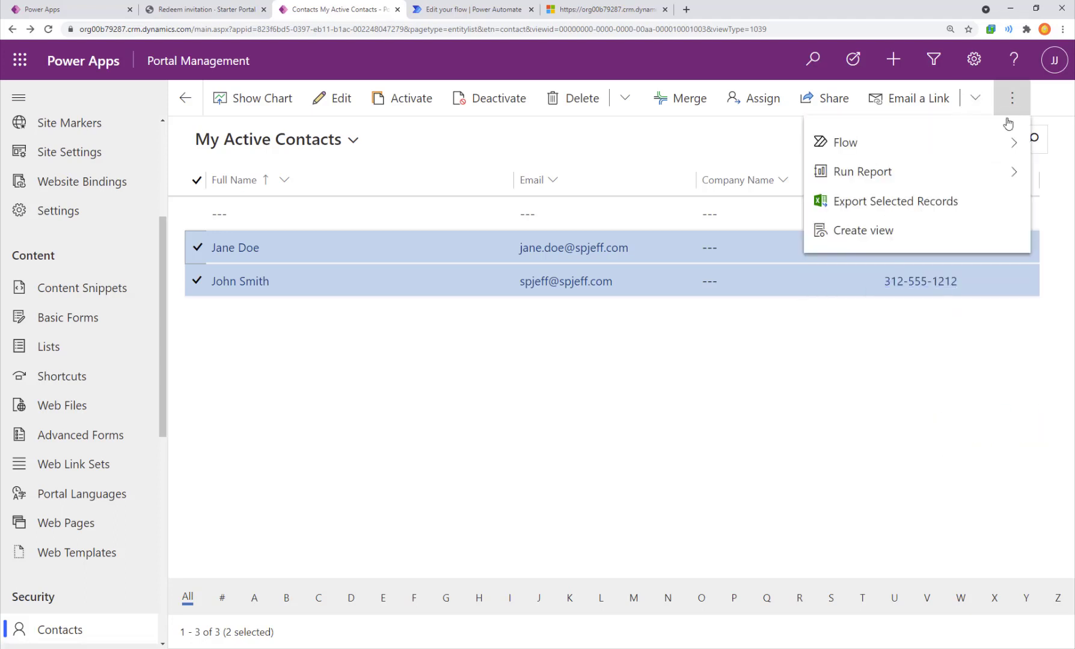
{"action": "left_click", "coordinate": [928, 146]}
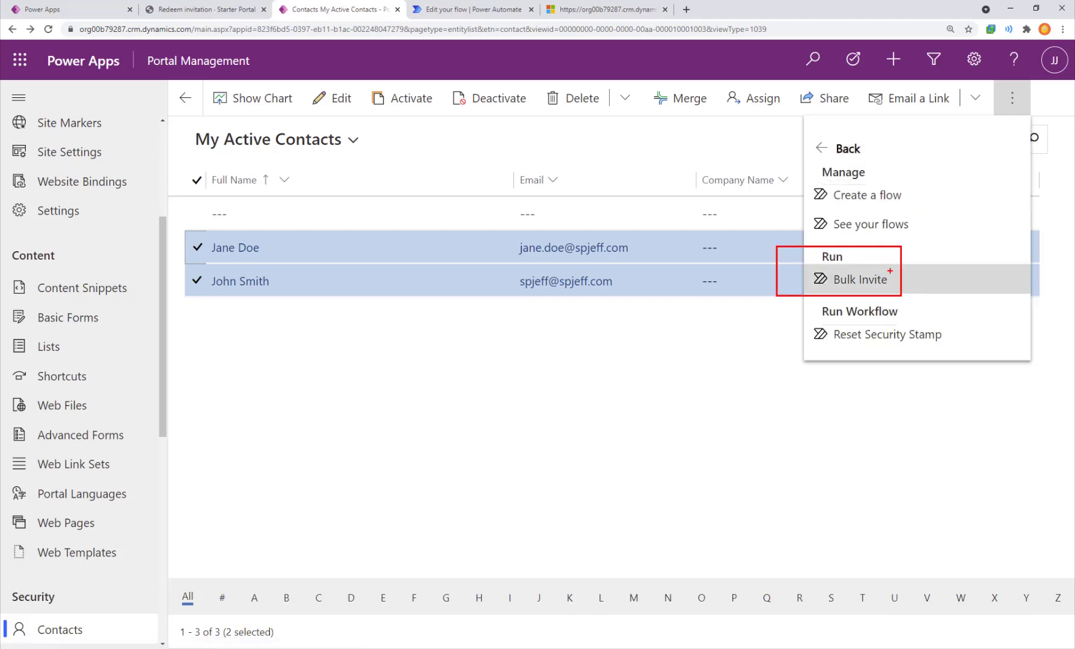
{"action": "left_click", "coordinate": [882, 282]}
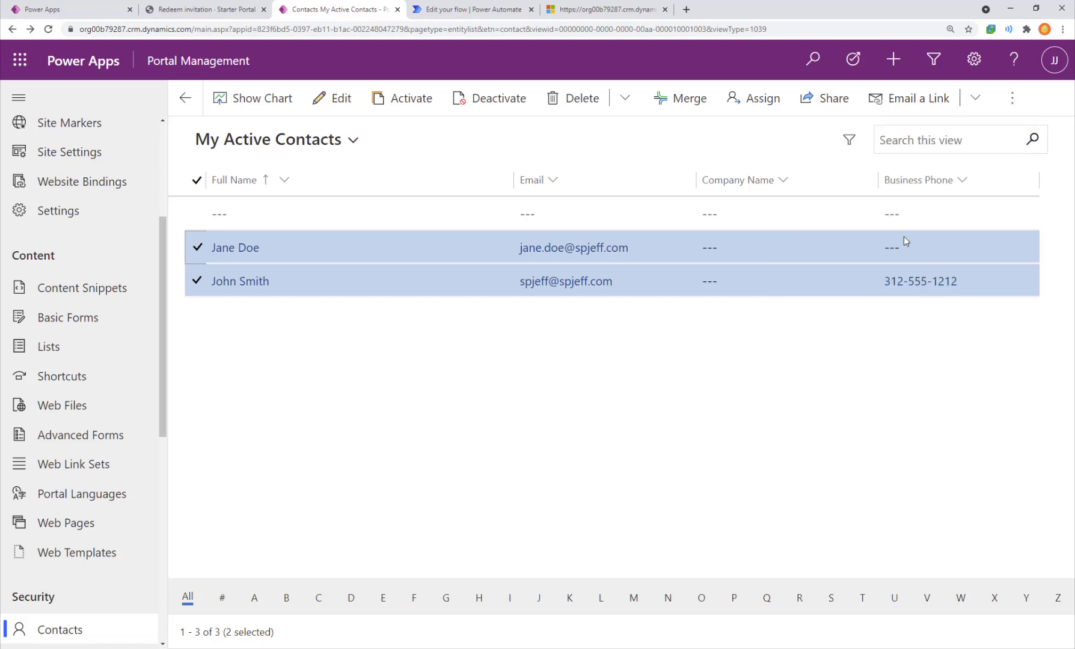
{"action": "left_click", "coordinate": [1011, 98]}
{"action": "left_click", "coordinate": [938, 151]}
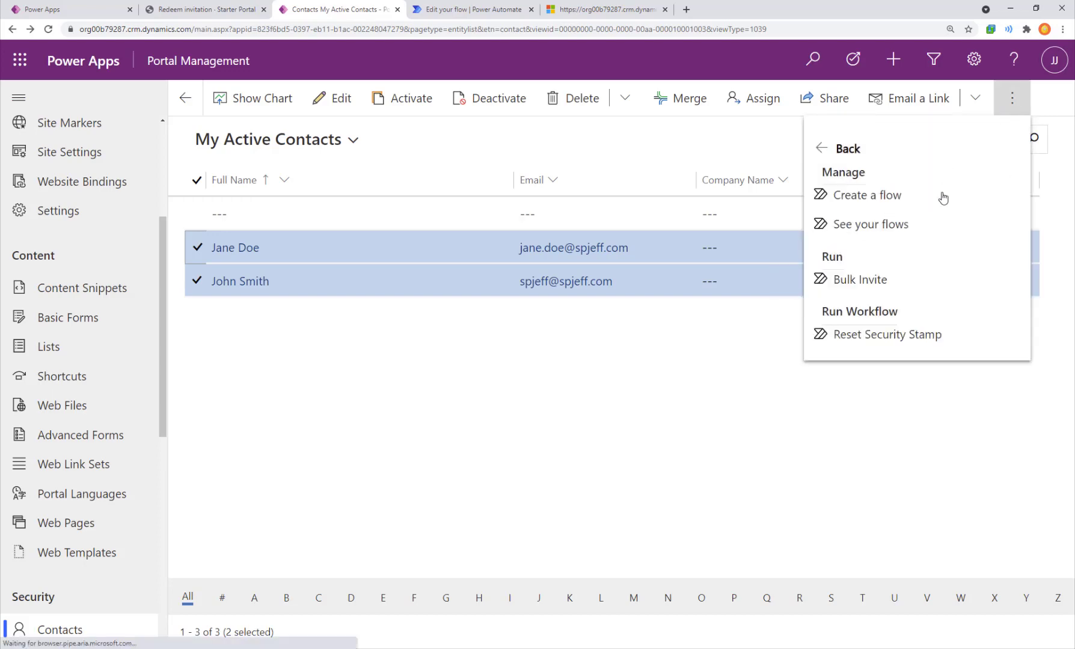
{"action": "left_click", "coordinate": [885, 285]}
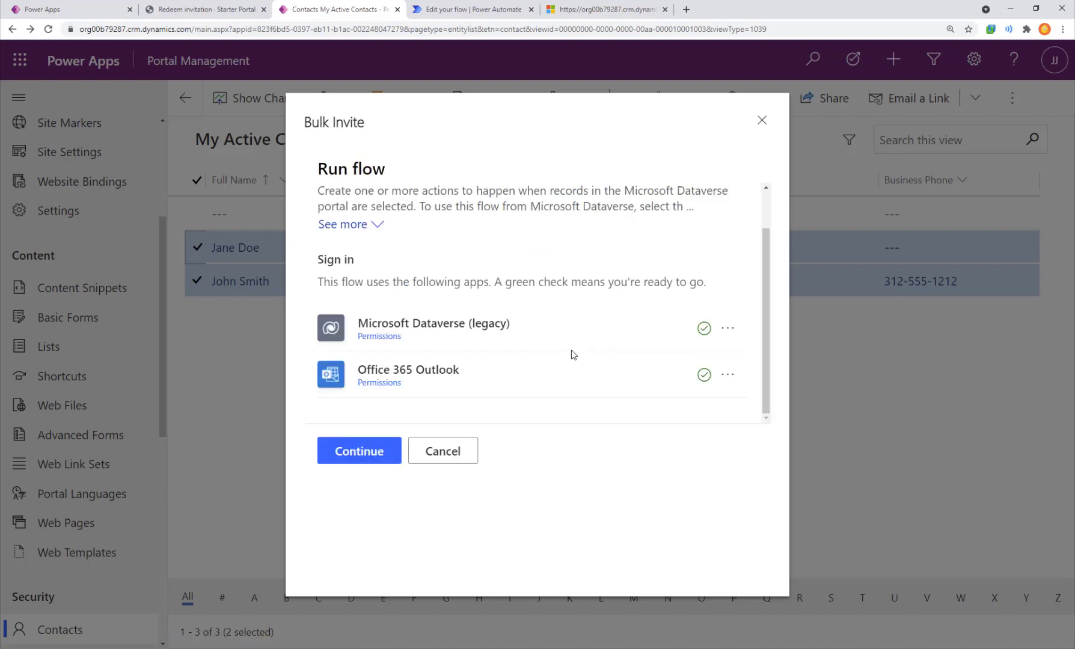
Continue past the connections, run the Bulk Invite flow, and close the finished dialog
{"action": "left_click", "coordinate": [359, 453]}
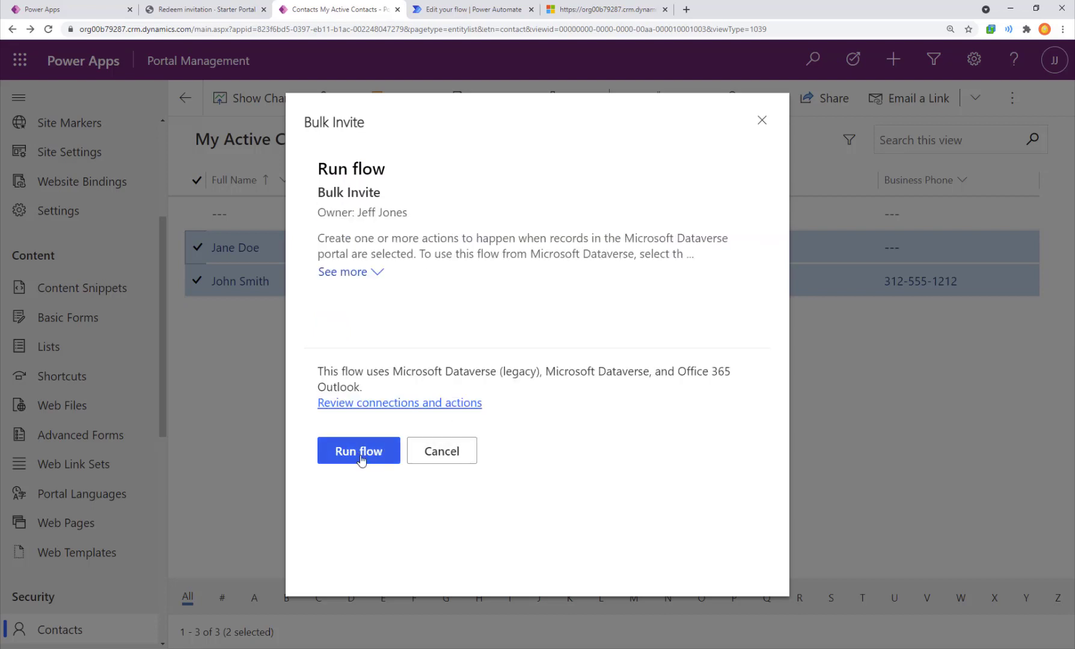
{"action": "left_click", "coordinate": [360, 452]}
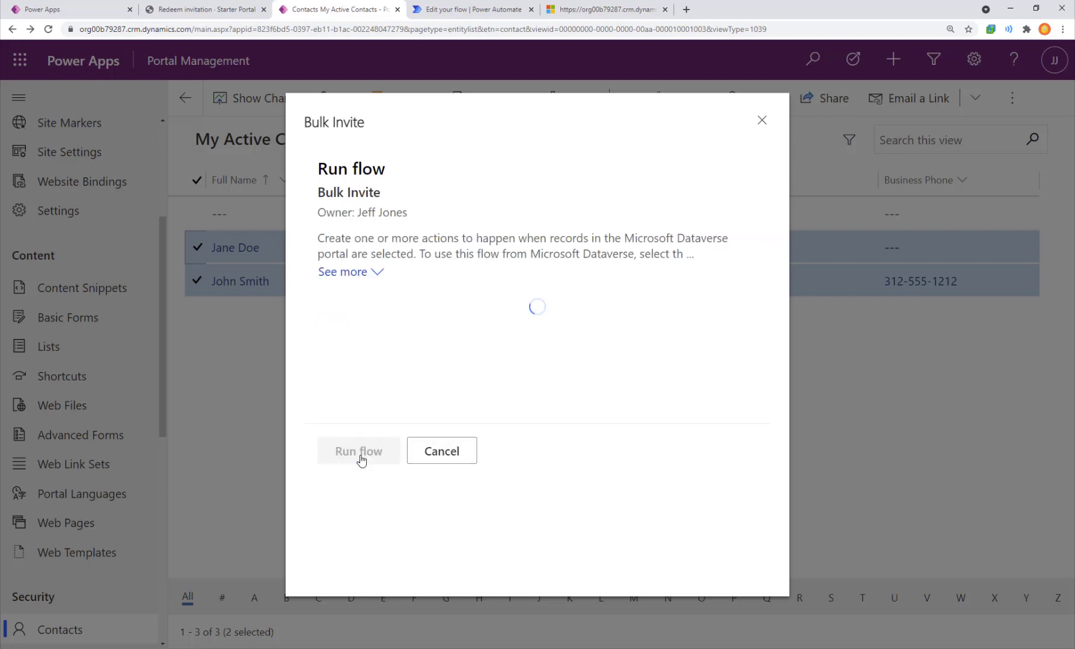
{"action": "left_click", "coordinate": [362, 458]}
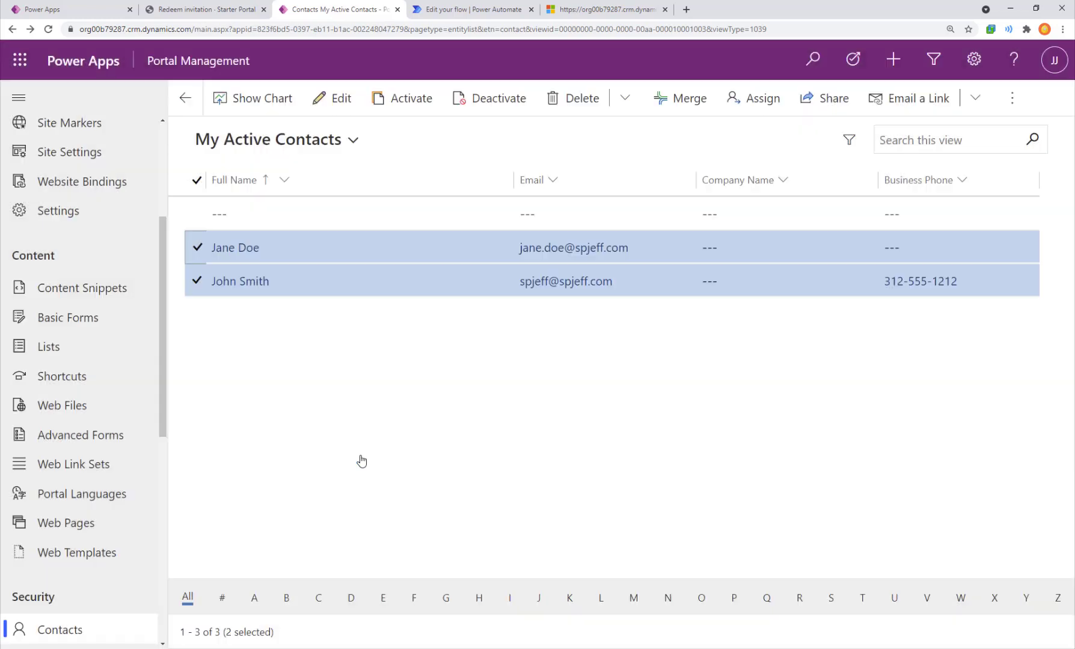
Return to the Bulk Invite details page in Power Automate and refresh its run history
{"action": "left_click", "coordinate": [438, 10]}
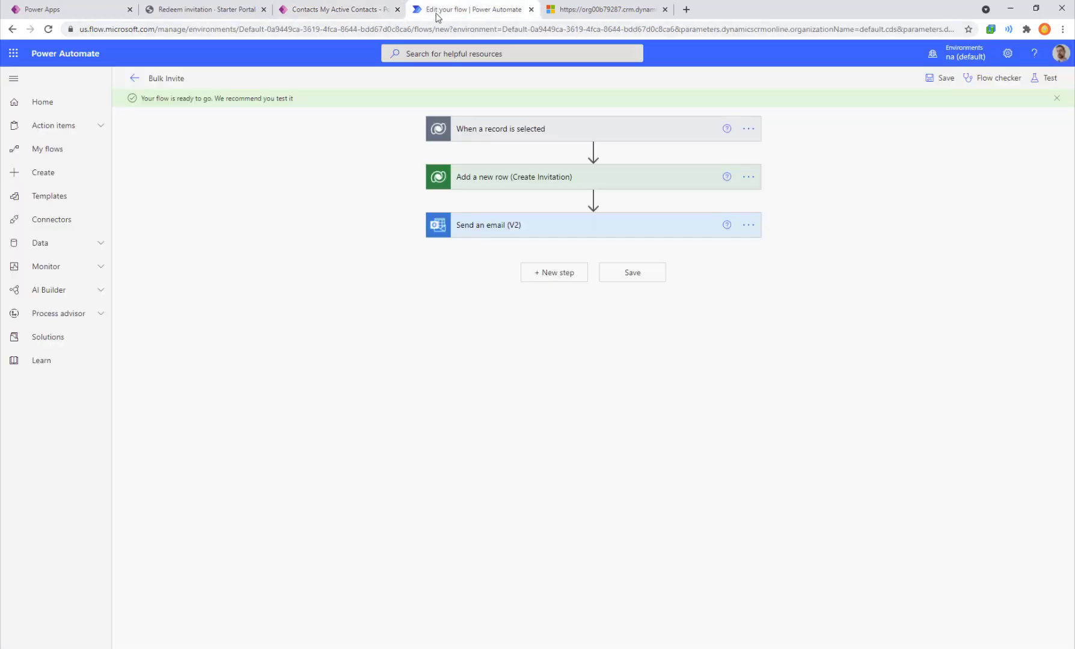
{"action": "left_click", "coordinate": [134, 78]}
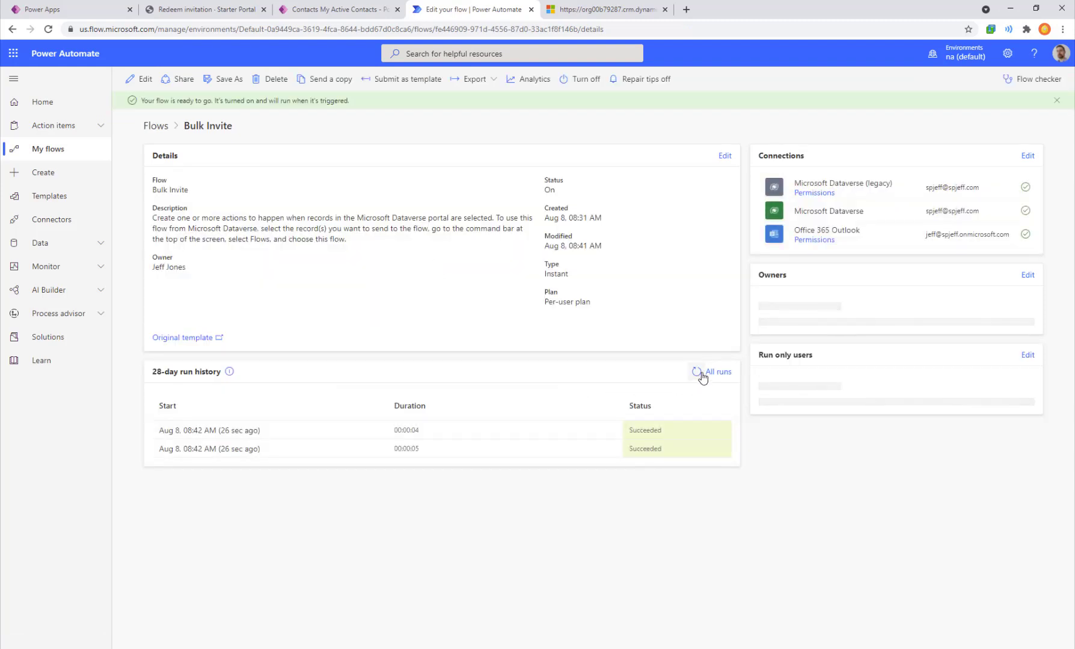
{"action": "left_click", "coordinate": [696, 371]}
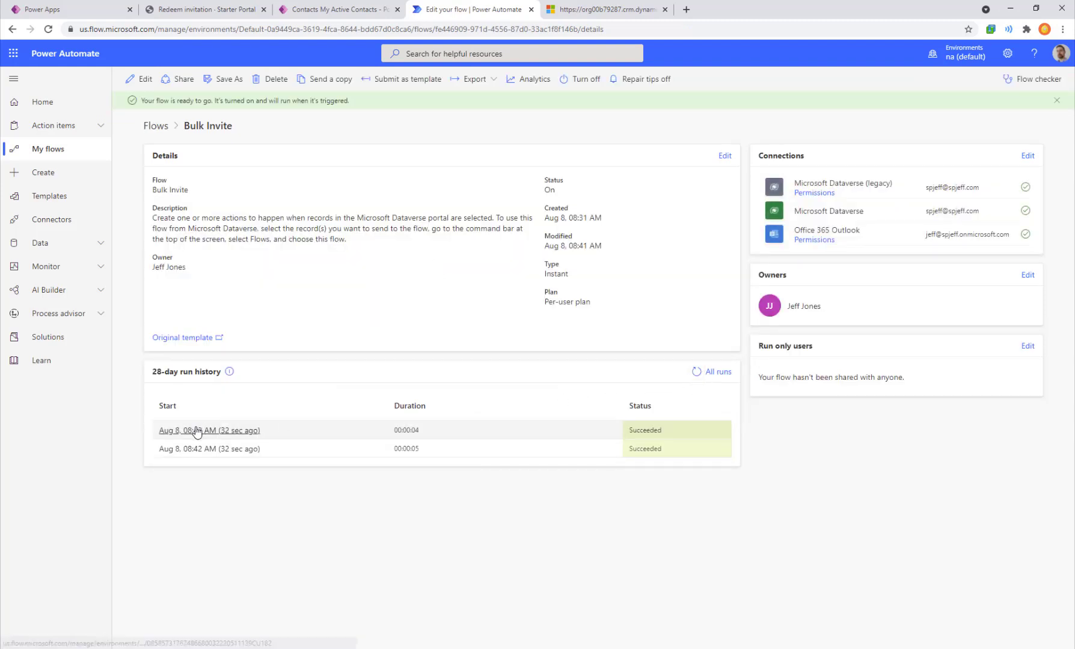
Open the latest Bulk Invite run and expand its Create Invitation and trigger steps
{"action": "left_click", "coordinate": [195, 431]}
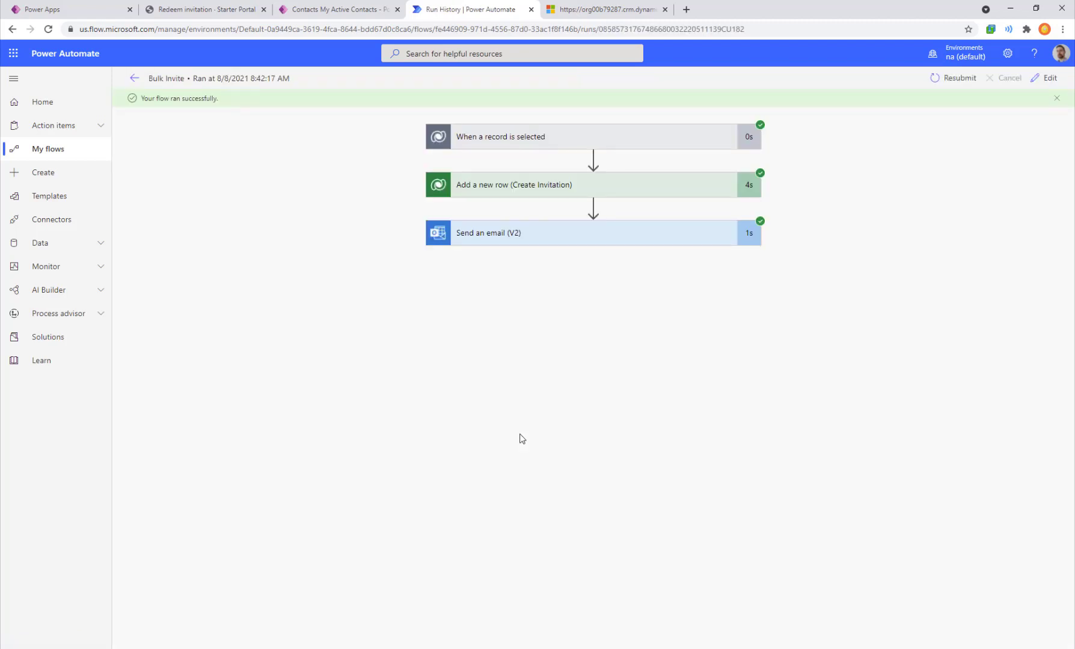
{"action": "left_click", "coordinate": [675, 229]}
{"action": "left_click", "coordinate": [666, 188]}
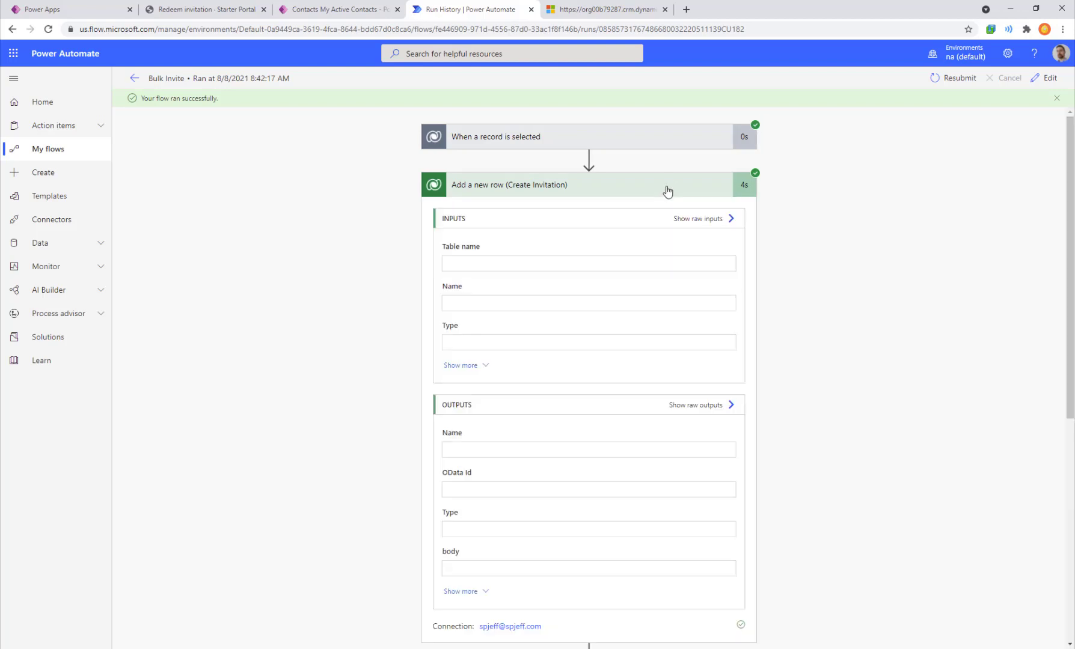
{"action": "left_click", "coordinate": [666, 146]}
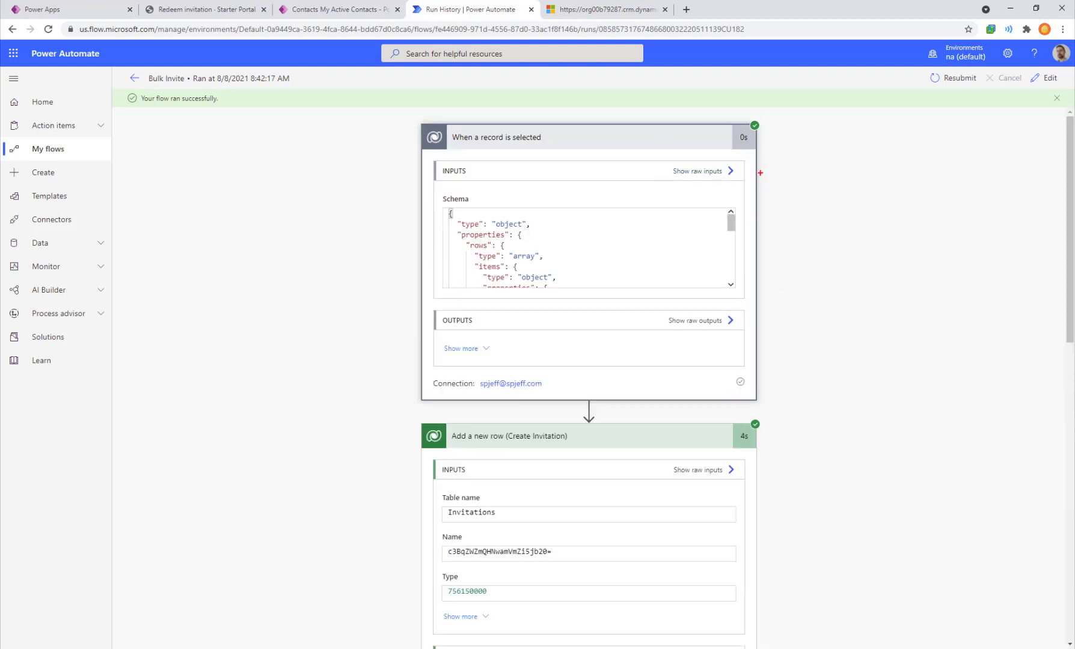
{"action": "left_click_drag", "start_coordinate": [760, 173], "coordinate": [678, 171]}
View the trigger's raw outputs with the received contact data, then close that panel
{"action": "left_click", "coordinate": [474, 351]}
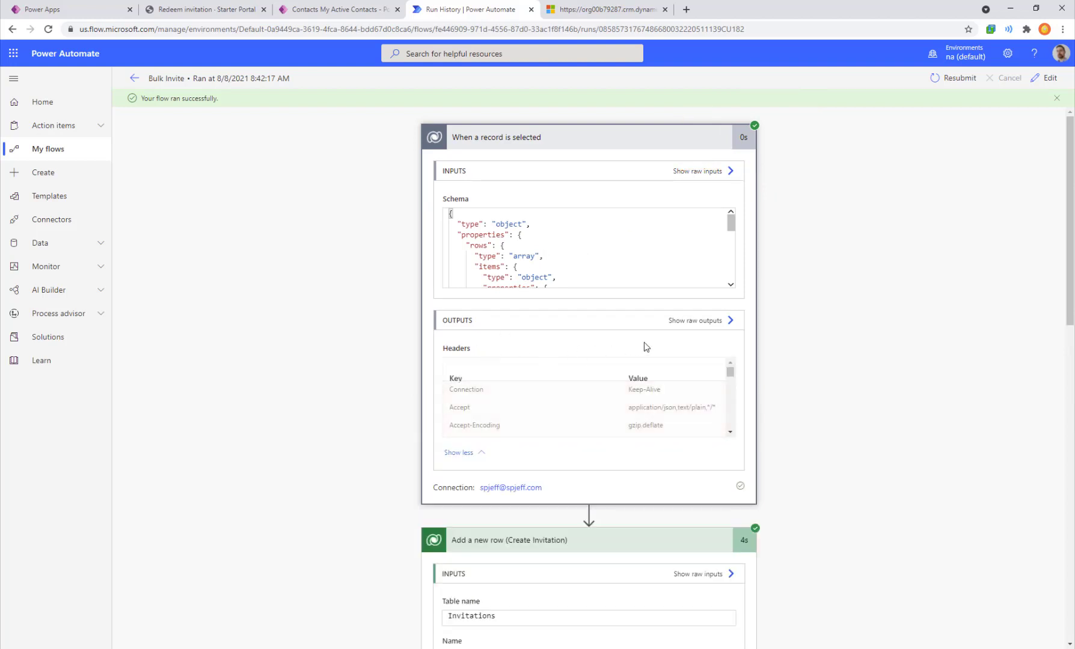
{"action": "left_click", "coordinate": [689, 321]}
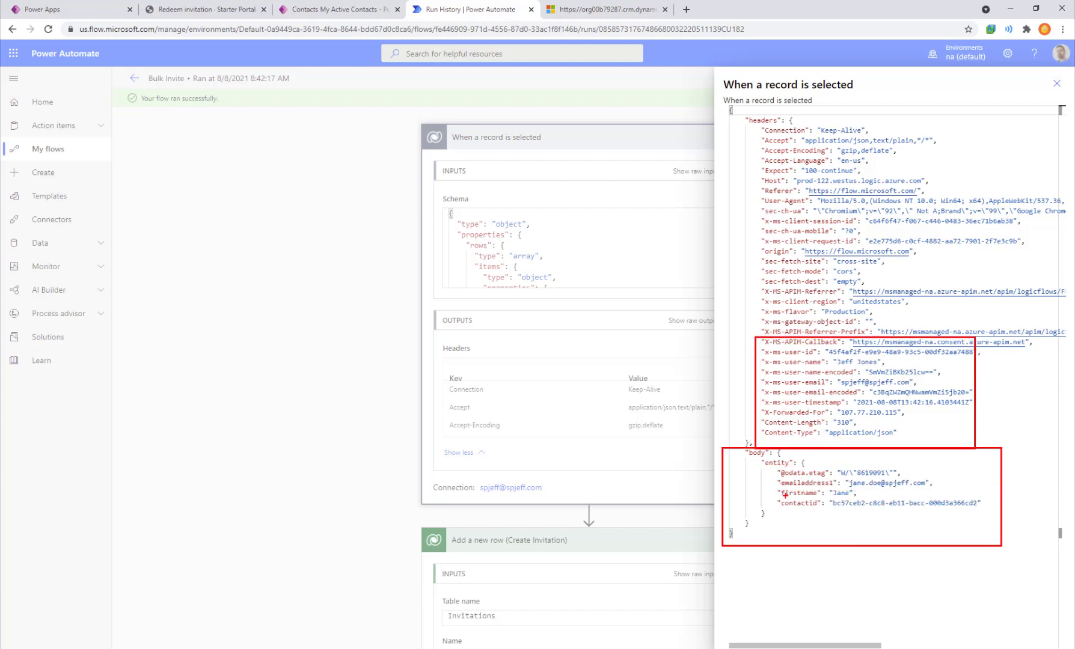
{"action": "mouse_move", "coordinate": [835, 510]}
{"action": "left_mouse_down"}
{"action": "mouse_move", "coordinate": [870, 508]}
{"action": "mouse_move", "coordinate": [891, 548]}
{"action": "left_mouse_up"}
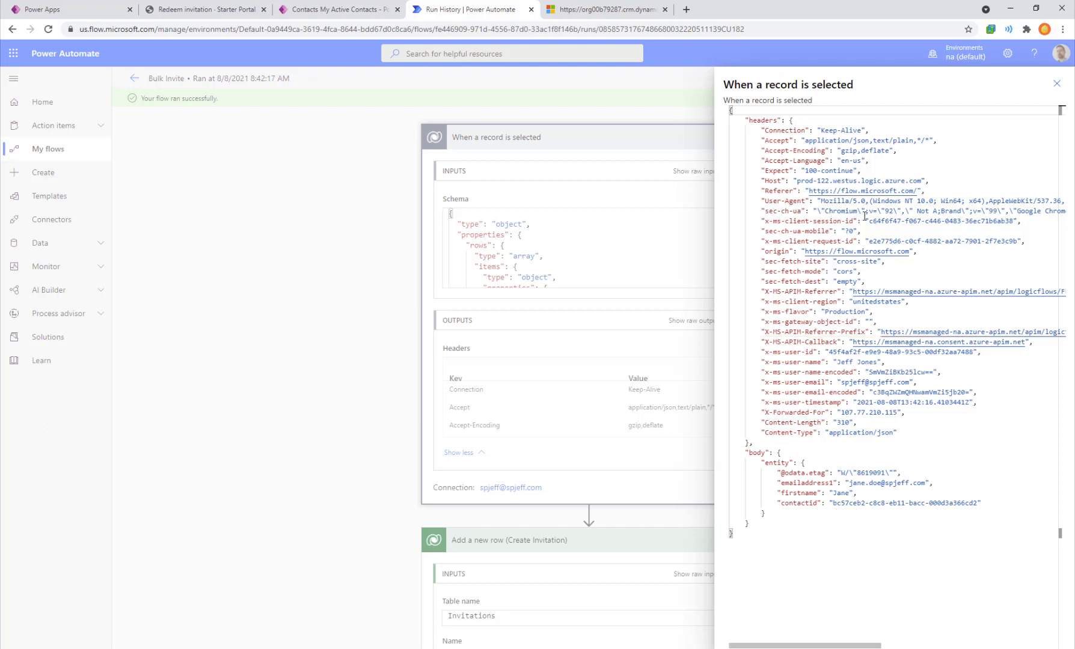
{"action": "left_click", "coordinate": [1056, 84]}
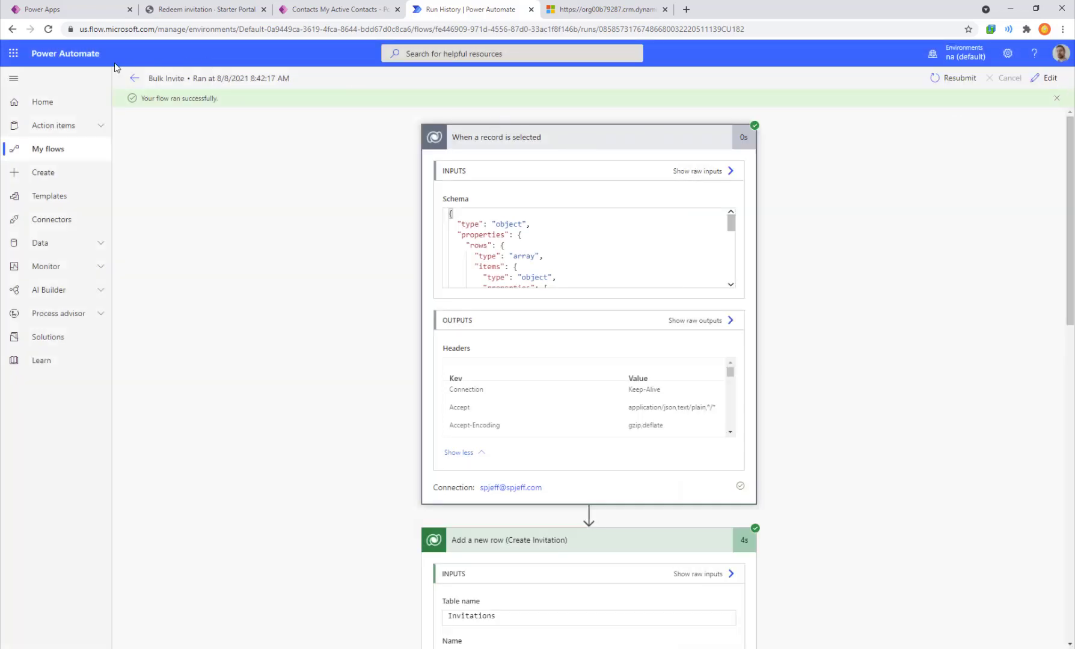
Go back to the flow's details page and open the second run
{"action": "left_click", "coordinate": [134, 78]}
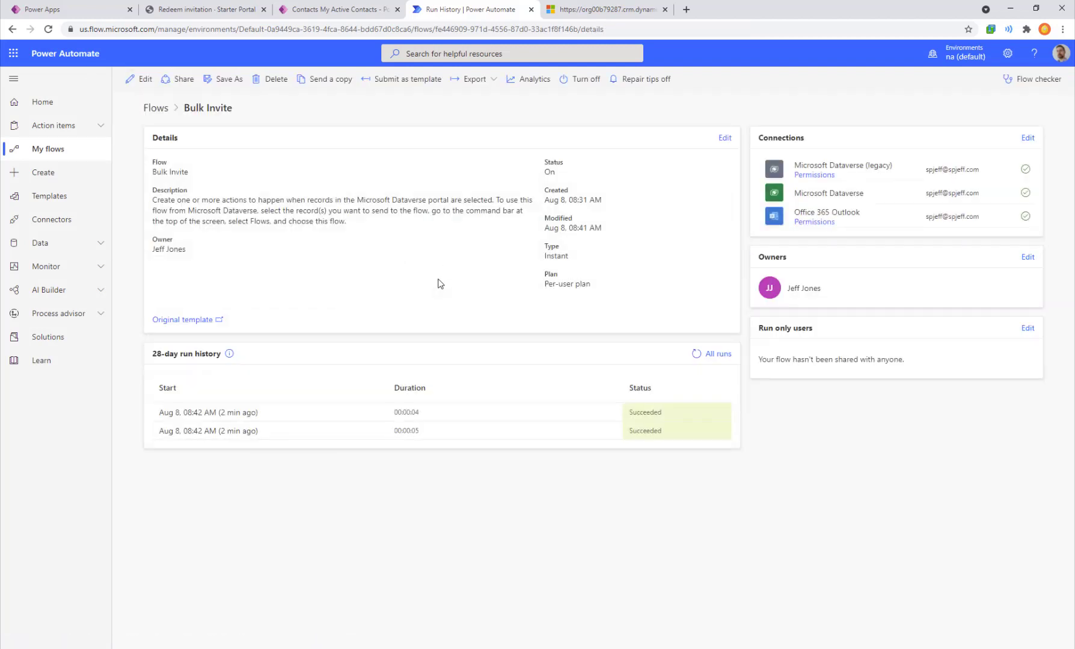
{"action": "mouse_move", "coordinate": [221, 458]}
{"action": "left_mouse_down"}
{"action": "mouse_move", "coordinate": [247, 385]}
{"action": "mouse_move", "coordinate": [762, 391]}
{"action": "left_mouse_up"}
{"action": "key", "text": "Escape"}
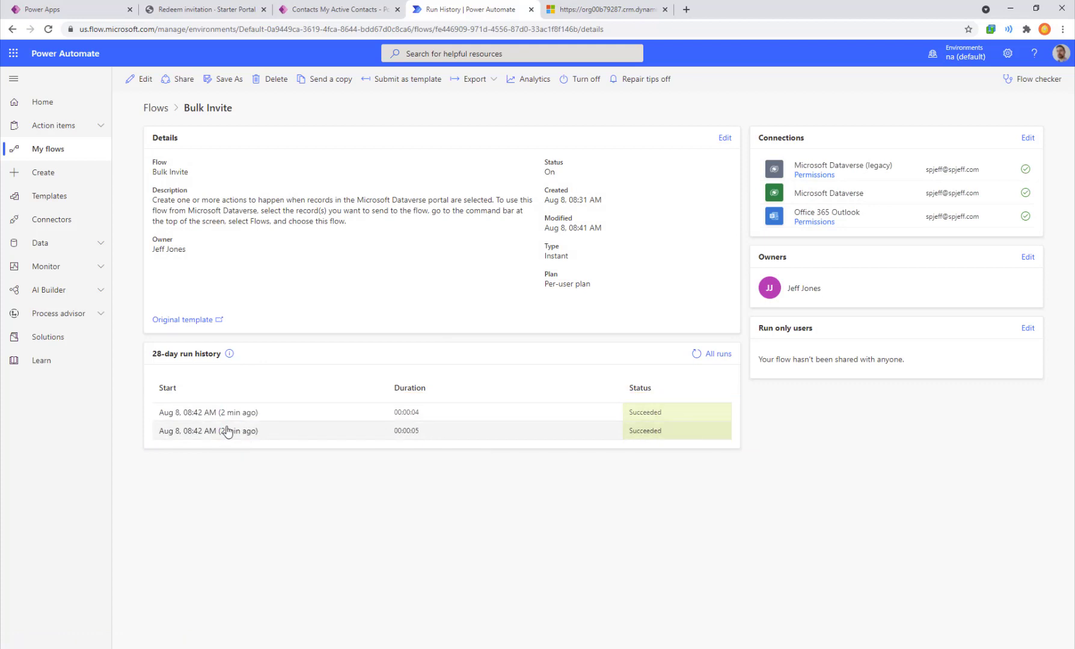
{"action": "left_click", "coordinate": [221, 431]}
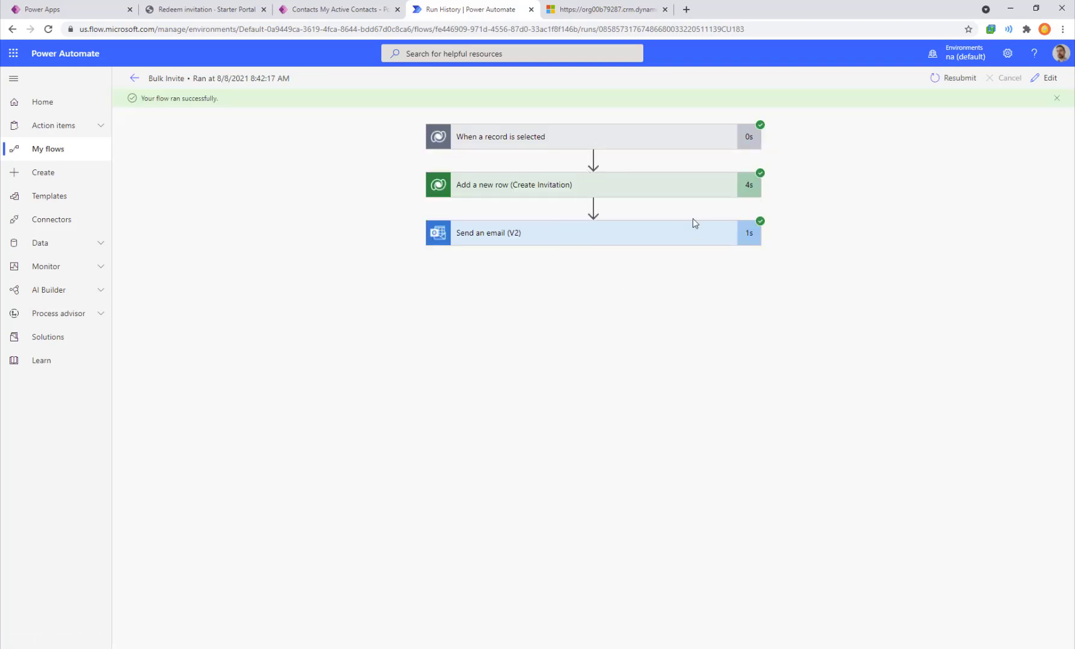
Expand Create Invitation and scroll its outputs to the new adx_invitations record
{"action": "left_click", "coordinate": [691, 190]}
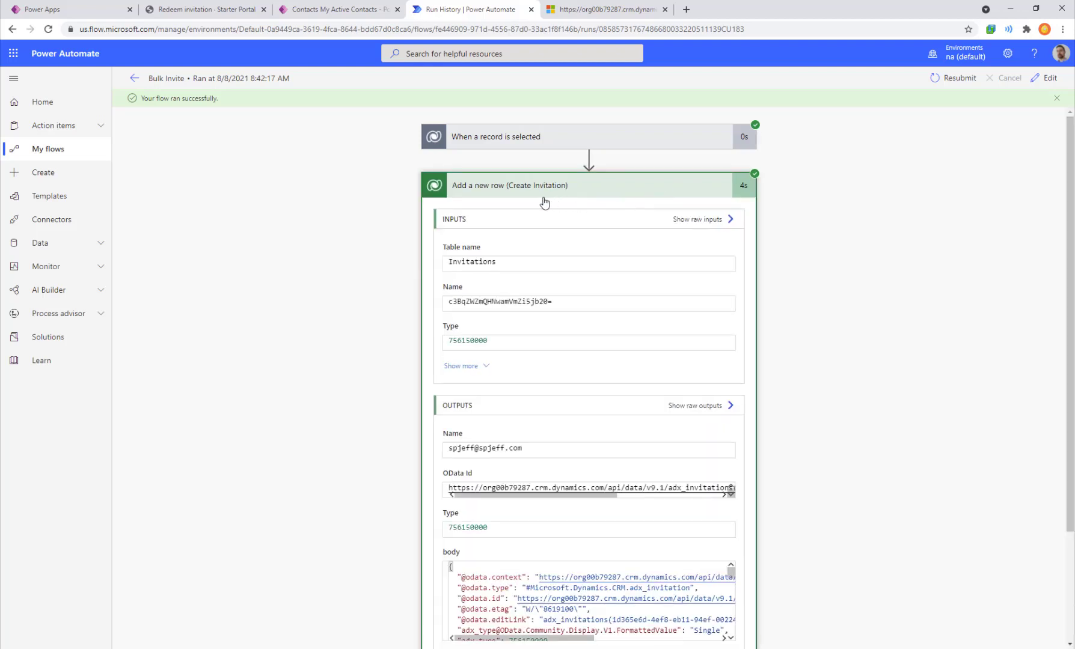
{"action": "scroll", "coordinate": [521, 217], "scroll_direction": "down", "scroll_amount": 1}
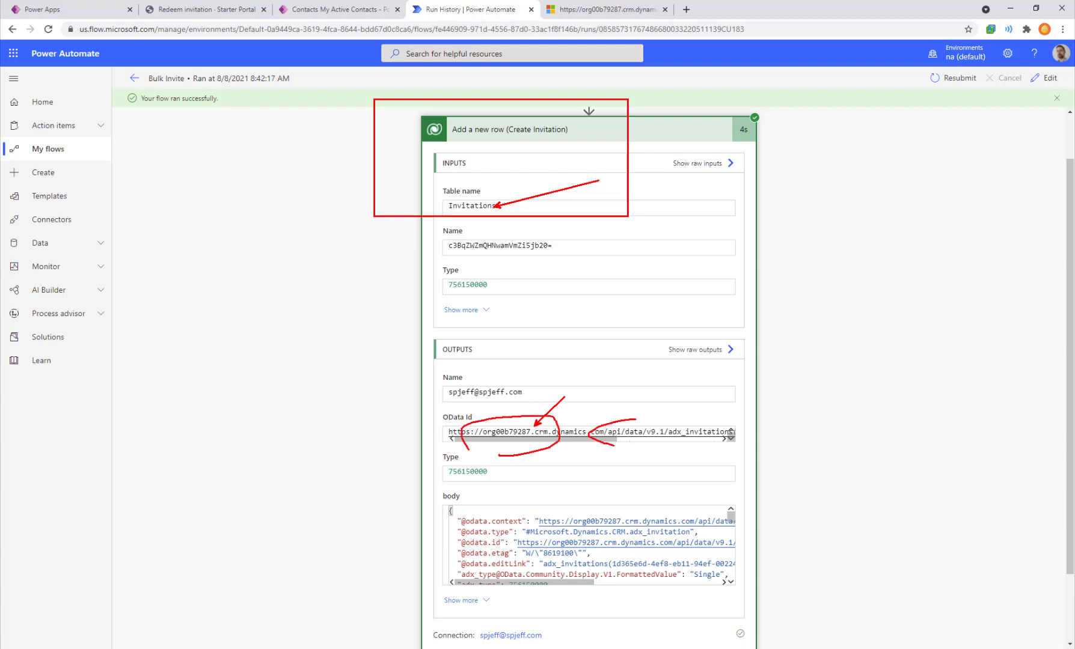
{"action": "left_click_drag", "start_coordinate": [612, 443], "coordinate": [707, 443]}
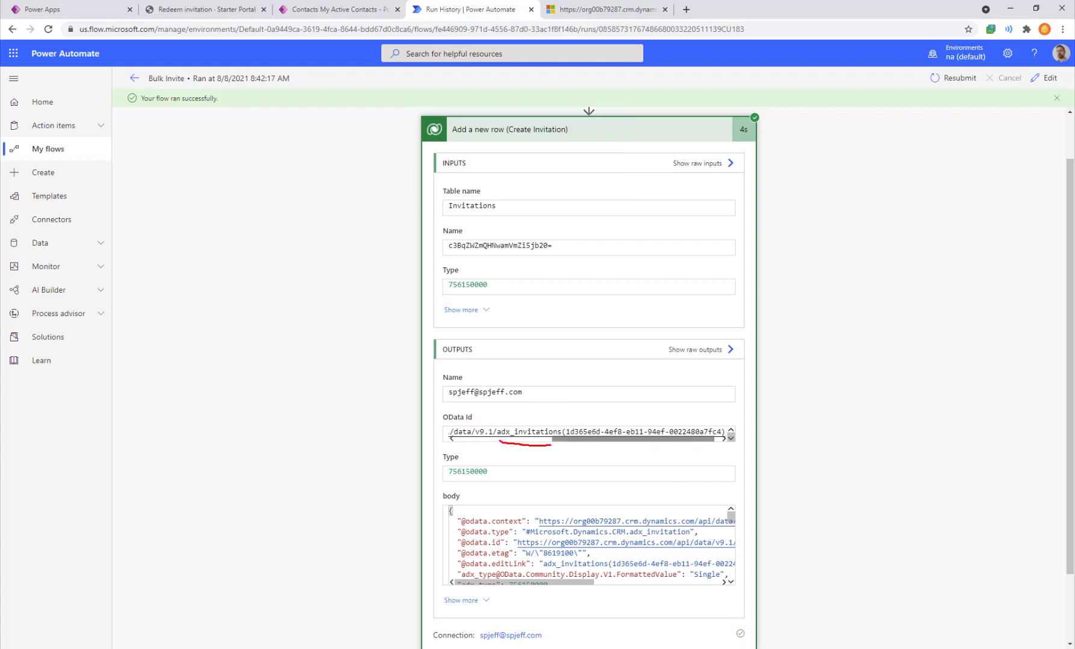
{"action": "type", "text": "ttable"}
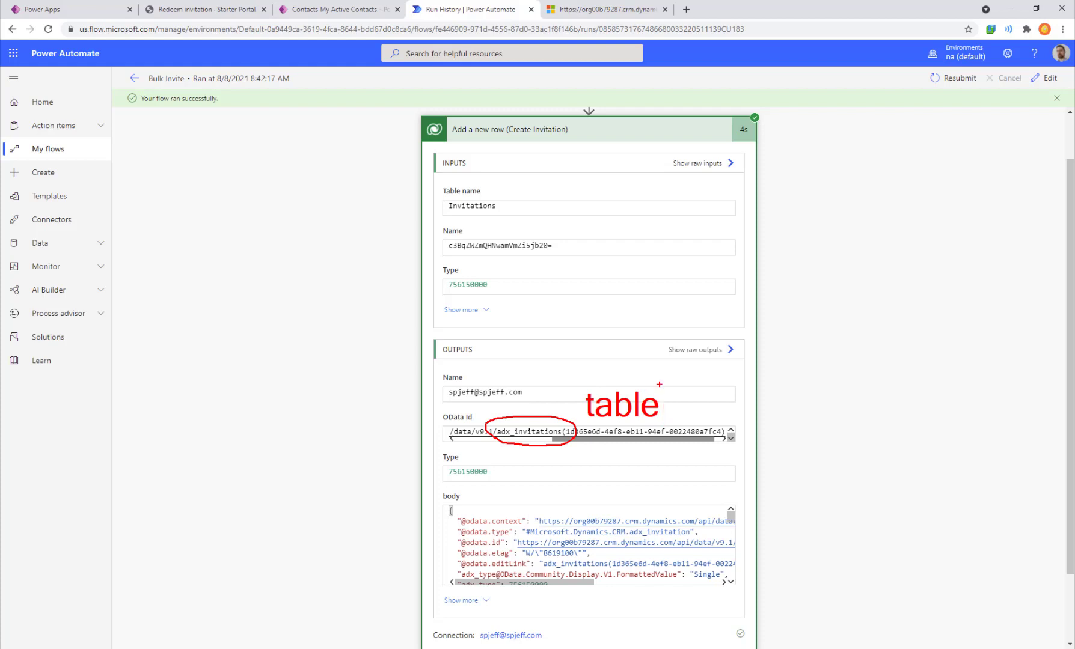
{"action": "key", "text": "Escape"}
{"action": "scroll", "coordinate": [491, 518], "scroll_direction": "down", "scroll_amount": 2}
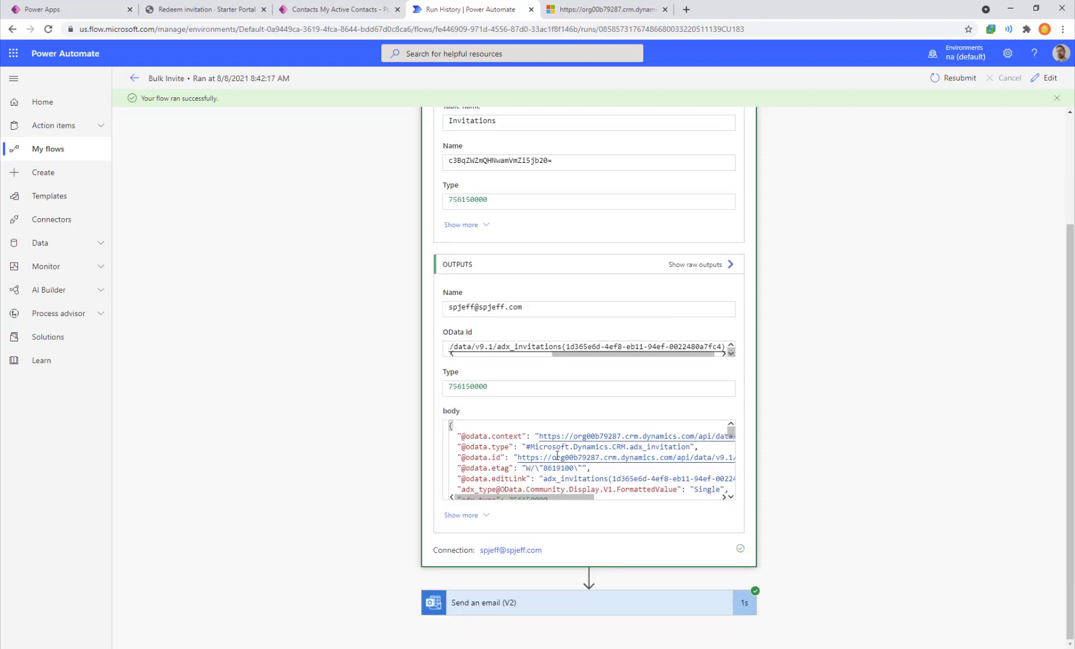
{"action": "scroll", "coordinate": [448, 487], "scroll_direction": "down", "scroll_amount": 2}
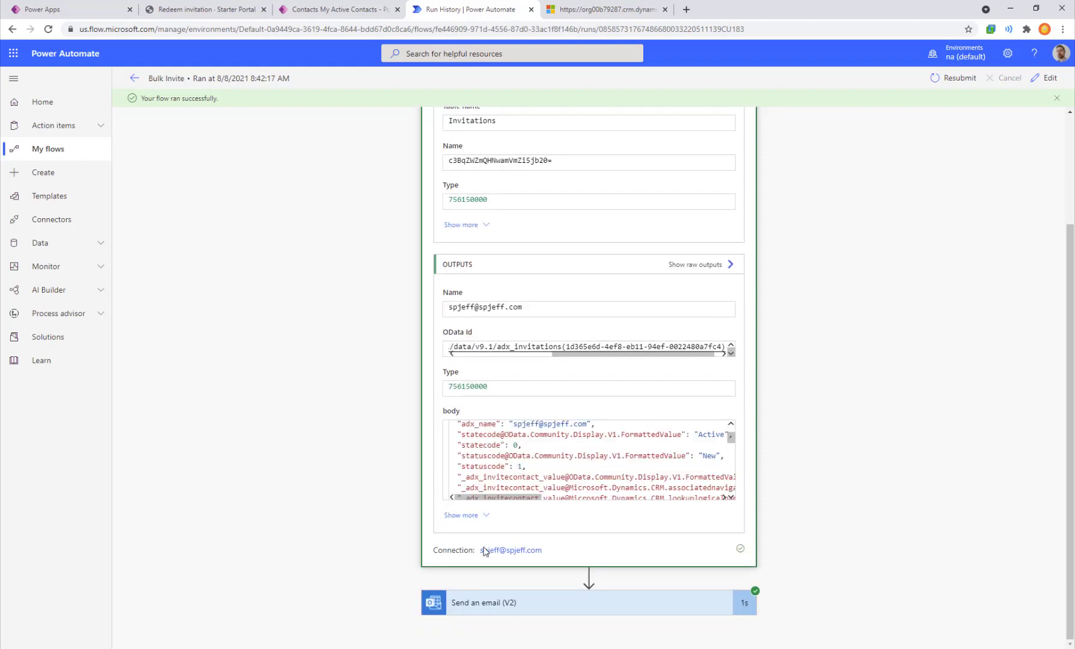
Open the Create Invitation raw outputs and search the JSON for 'code'
{"action": "left_click", "coordinate": [712, 269]}
{"action": "scroll", "coordinate": [899, 313], "scroll_direction": "down", "scroll_amount": 10}
{"action": "scroll", "coordinate": [899, 313], "scroll_direction": "down", "scroll_amount": 8}
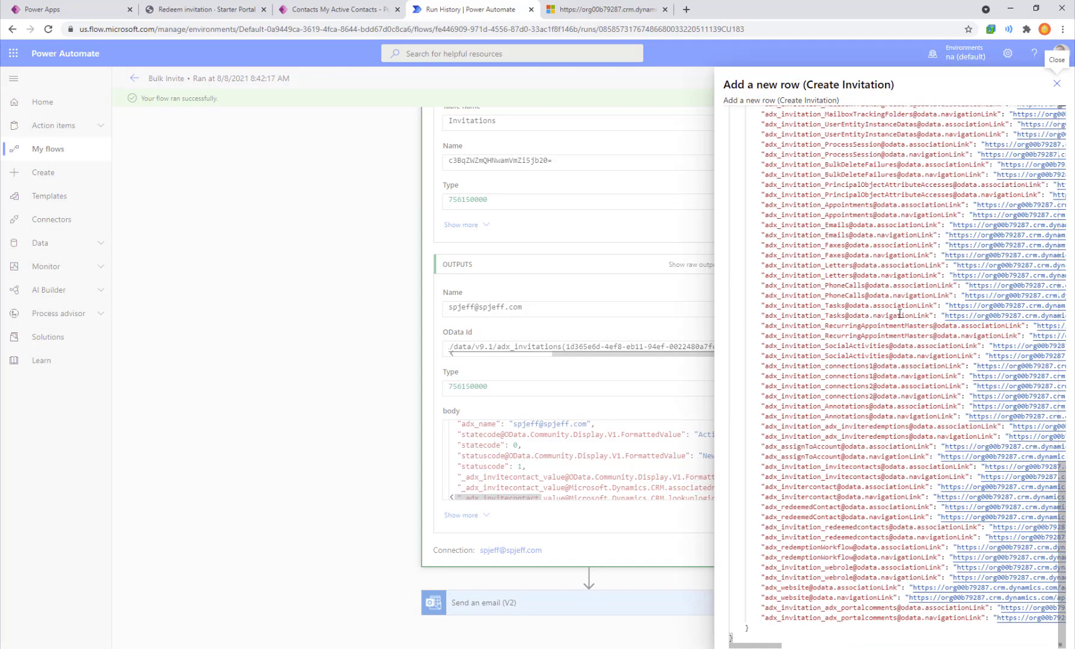
{"action": "left_click", "coordinate": [821, 377]}
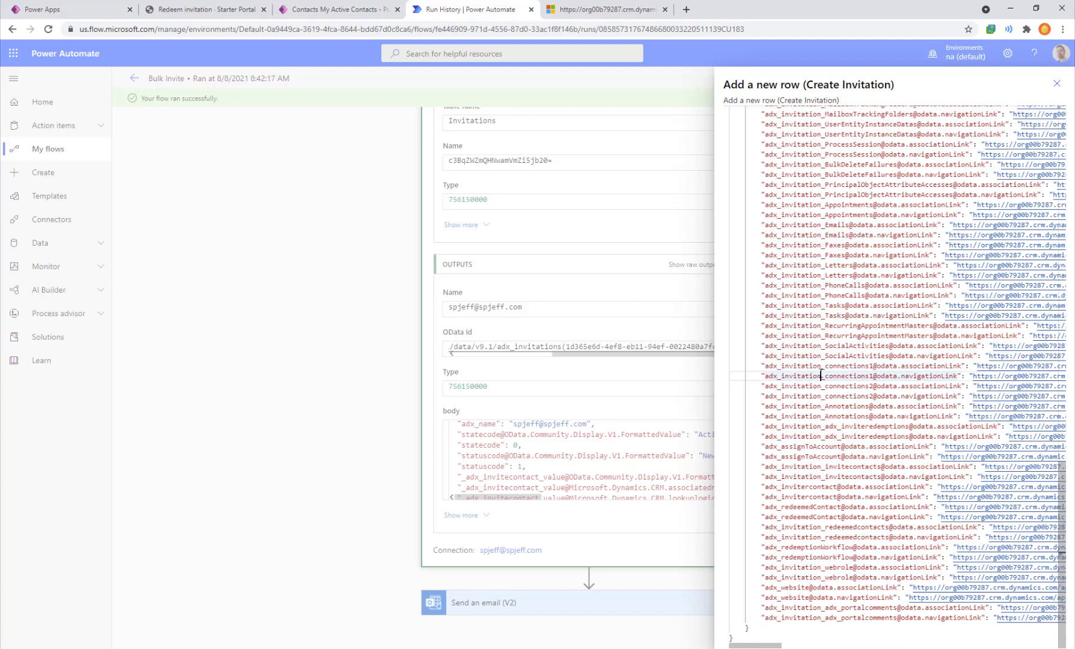
{"action": "key", "text": "ctrl+f"}
{"action": "type", "text": "code"}
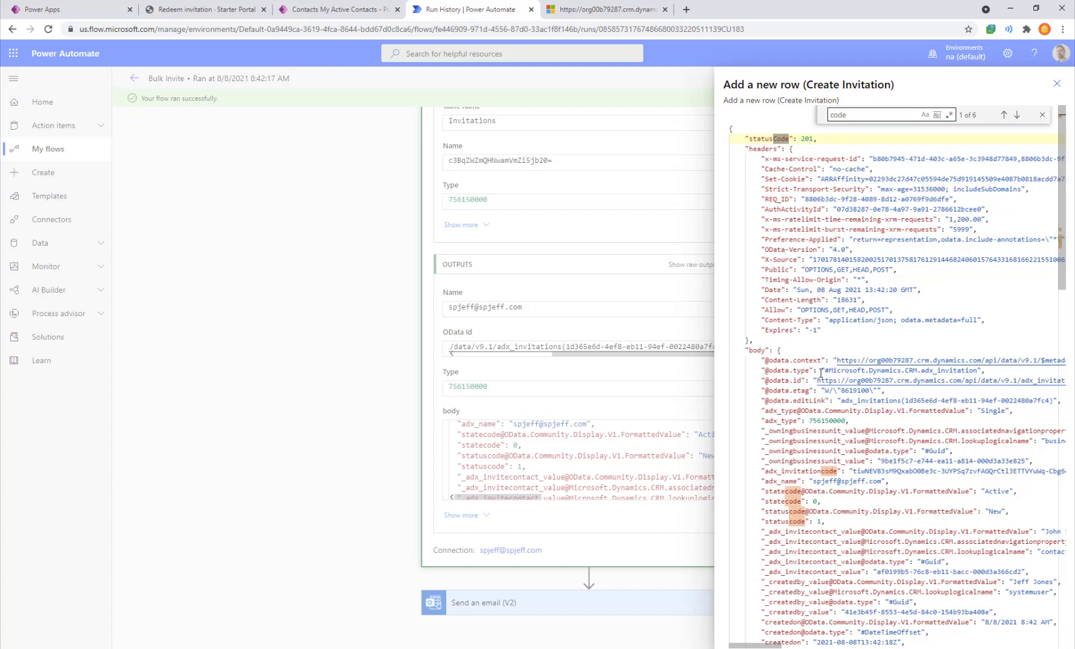
Narrow the search to 'invitationc' to locate the adx_invitationcode value
{"action": "key", "text": "ctrl+f"}
{"action": "type", "text": "invite"}
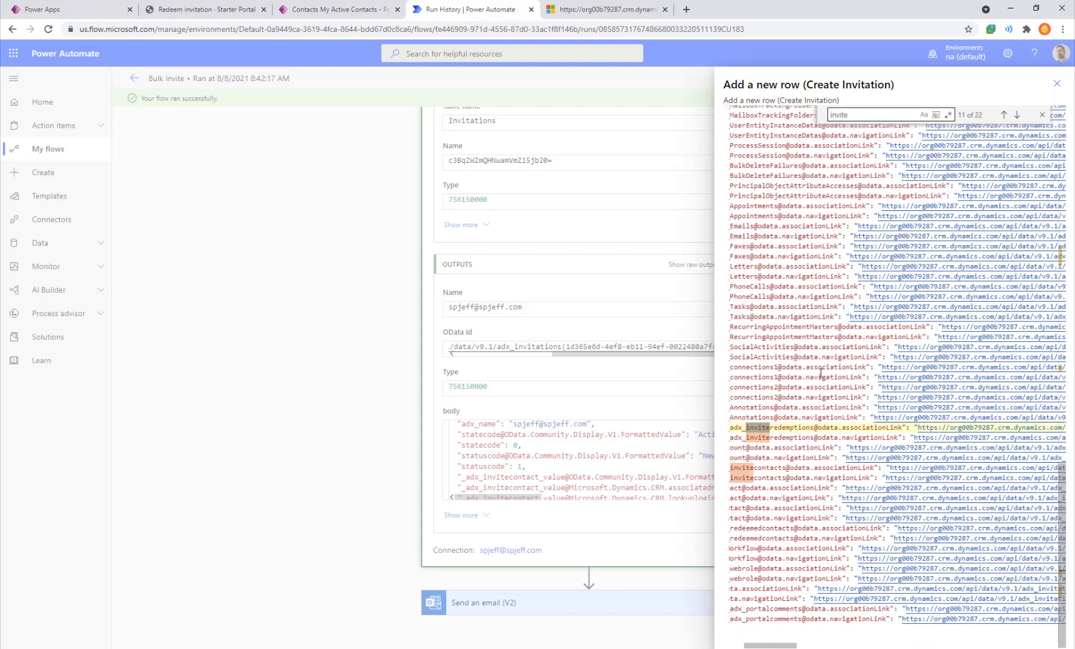
{"action": "key", "text": "BackSpace"}
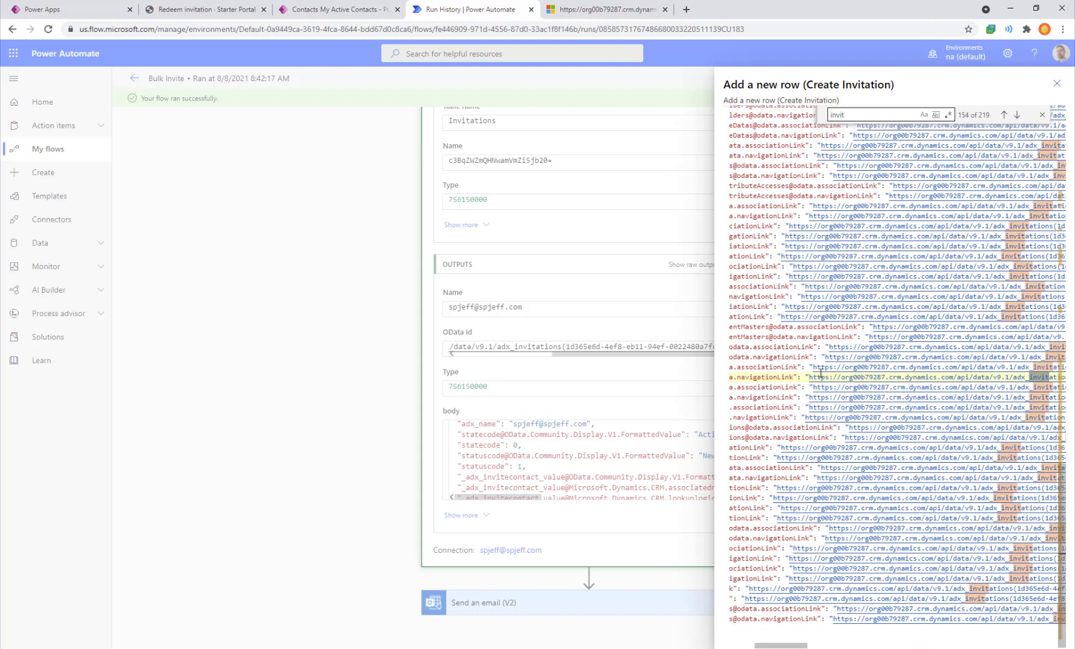
{"action": "type", "text": "tionc"}
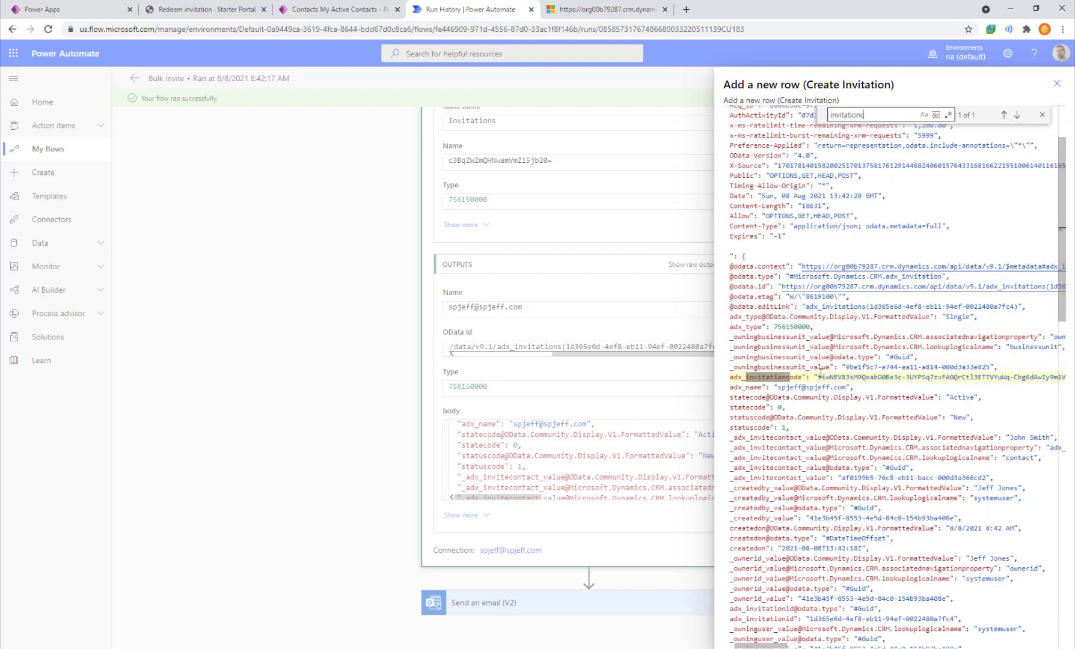
{"action": "mouse_move", "coordinate": [720, 364]}
{"action": "left_mouse_down"}
{"action": "mouse_move", "coordinate": [839, 394]}
{"action": "mouse_move", "coordinate": [814, 386]}
{"action": "mouse_move", "coordinate": [1073, 387]}
{"action": "left_mouse_up"}
{"action": "left_click_drag", "start_coordinate": [972, 373], "coordinate": [759, 196]}
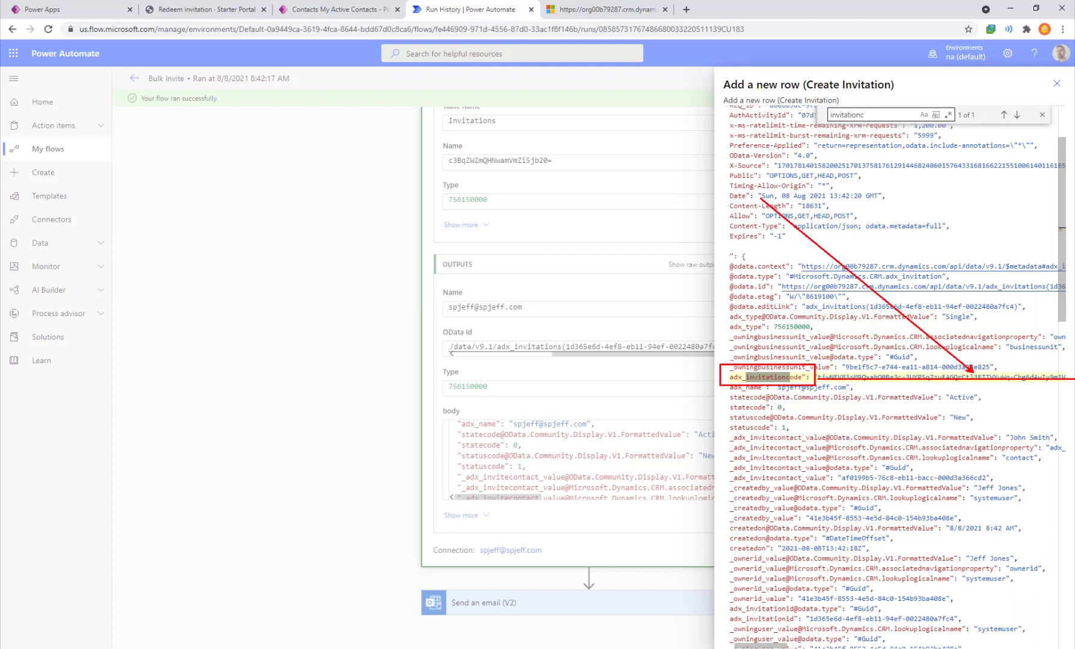
{"action": "key", "text": "Escape"}
Close the raw outputs and expand Send an email (V2) to show To, Subject and Body
{"action": "left_click", "coordinate": [1056, 82]}
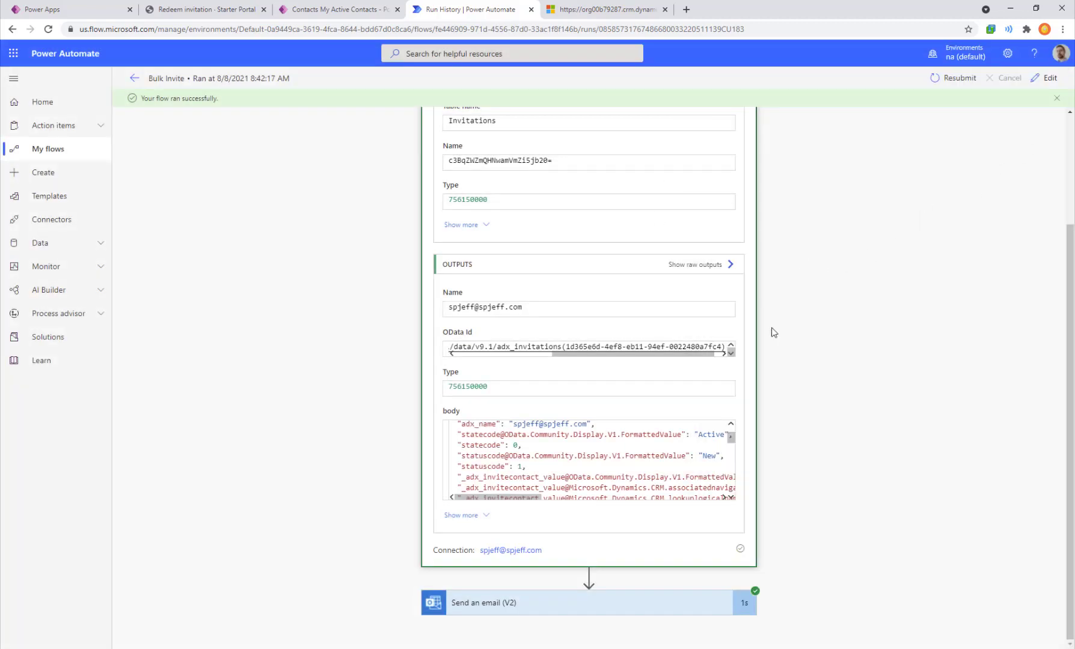
{"action": "left_click", "coordinate": [668, 606]}
{"action": "scroll", "coordinate": [773, 400], "scroll_direction": "down", "scroll_amount": 5}
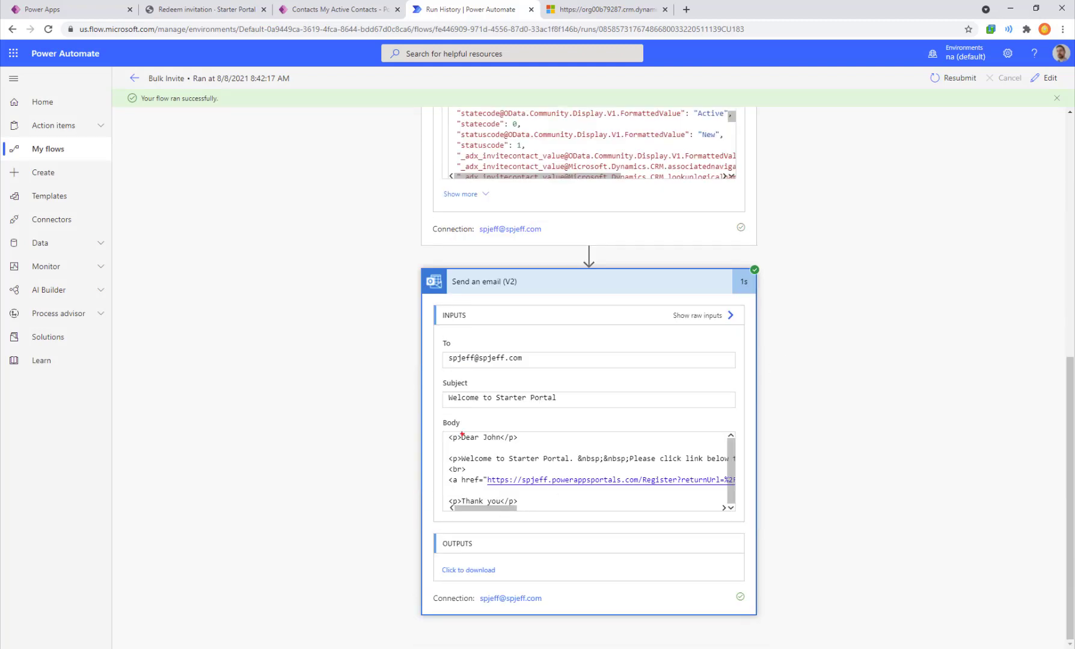
{"action": "left_click_drag", "start_coordinate": [439, 424], "coordinate": [562, 460]}
{"action": "mouse_move", "coordinate": [480, 443]}
{"action": "left_mouse_down"}
{"action": "mouse_move", "coordinate": [512, 444]}
{"action": "mouse_move", "coordinate": [555, 397]}
{"action": "left_mouse_up"}
{"action": "key", "text": "Escape"}
{"action": "mouse_move", "coordinate": [501, 508]}
{"action": "left_mouse_down"}
{"action": "mouse_move", "coordinate": [586, 512]}
{"action": "mouse_move", "coordinate": [561, 511]}
{"action": "left_mouse_up"}
Inspect the Body's Register link and its invite parameter in the email step
{"action": "key", "text": "ctrl+2"}
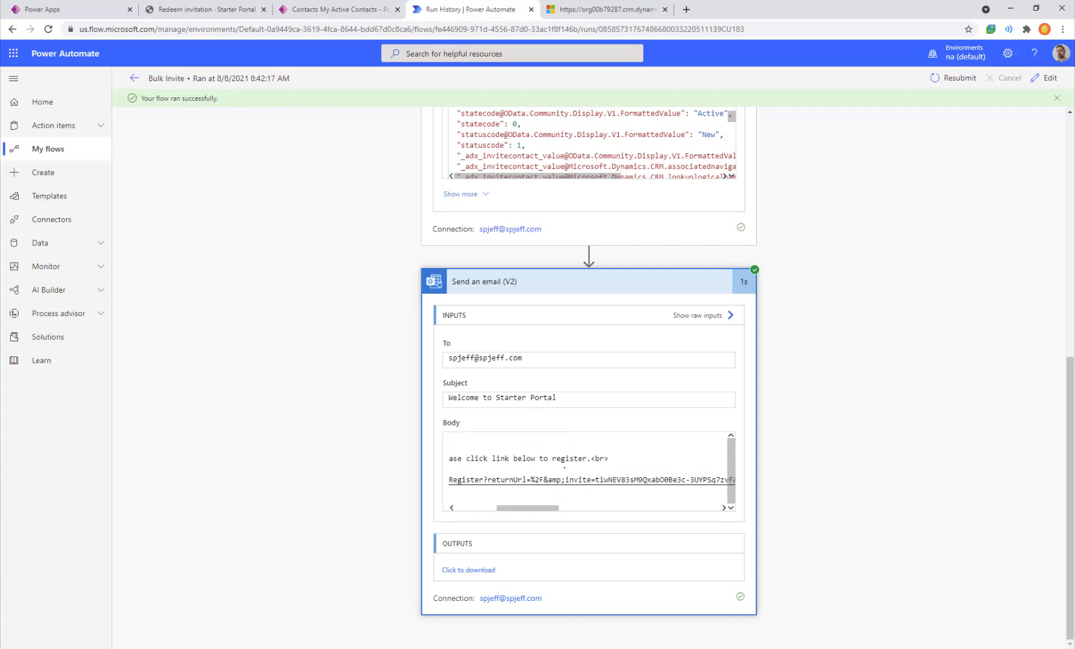
{"action": "left_click_drag", "start_coordinate": [500, 502], "coordinate": [413, 461]}
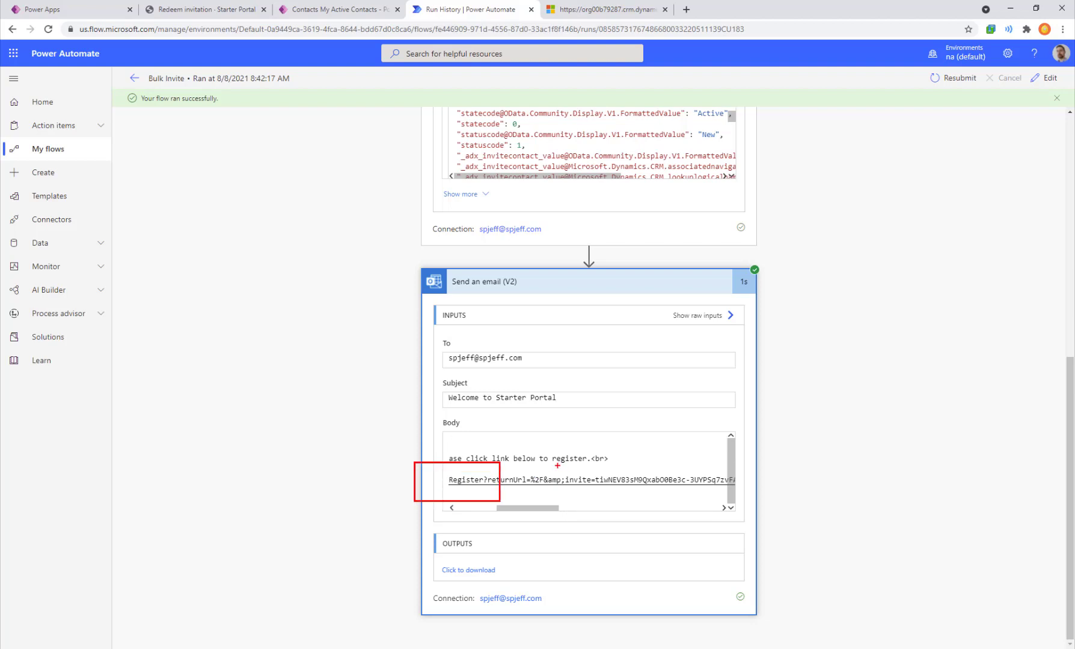
{"action": "mouse_move", "coordinate": [560, 464]}
{"action": "left_mouse_down"}
{"action": "mouse_move", "coordinate": [597, 503]}
{"action": "mouse_move", "coordinate": [703, 404]}
{"action": "left_mouse_up"}
{"action": "type", "text": "tcode"}
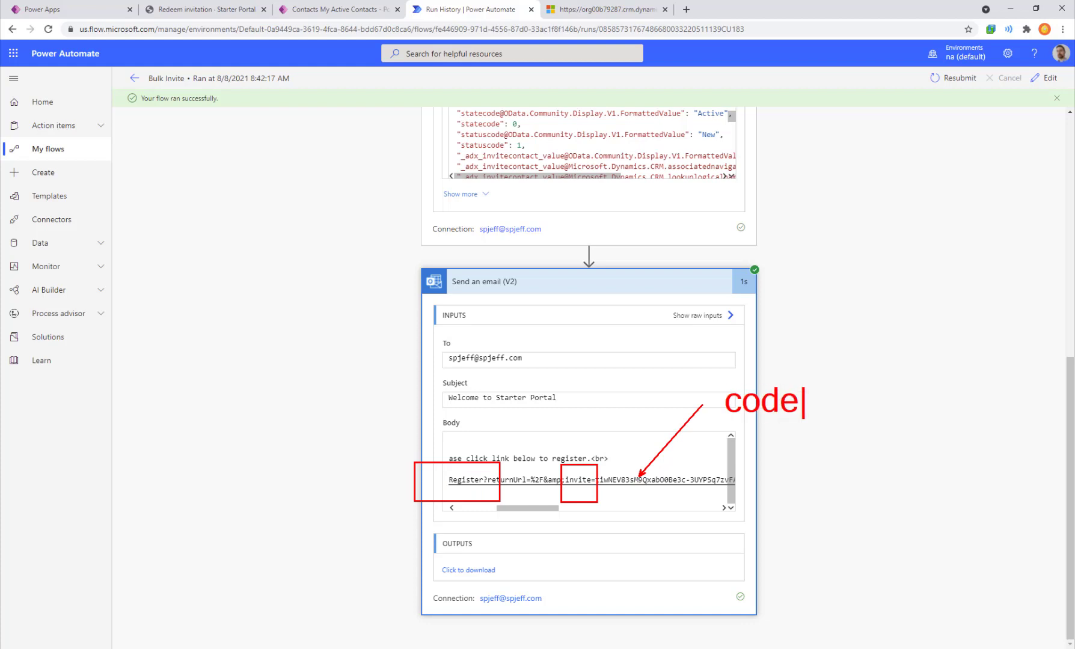
{"action": "key", "text": "Escape"}
{"action": "left_click_drag", "start_coordinate": [547, 353], "coordinate": [605, 296]}
{"action": "type", "text": "t"}
{"action": "type", "text": "to"}
{"action": "key", "text": "Escape"}
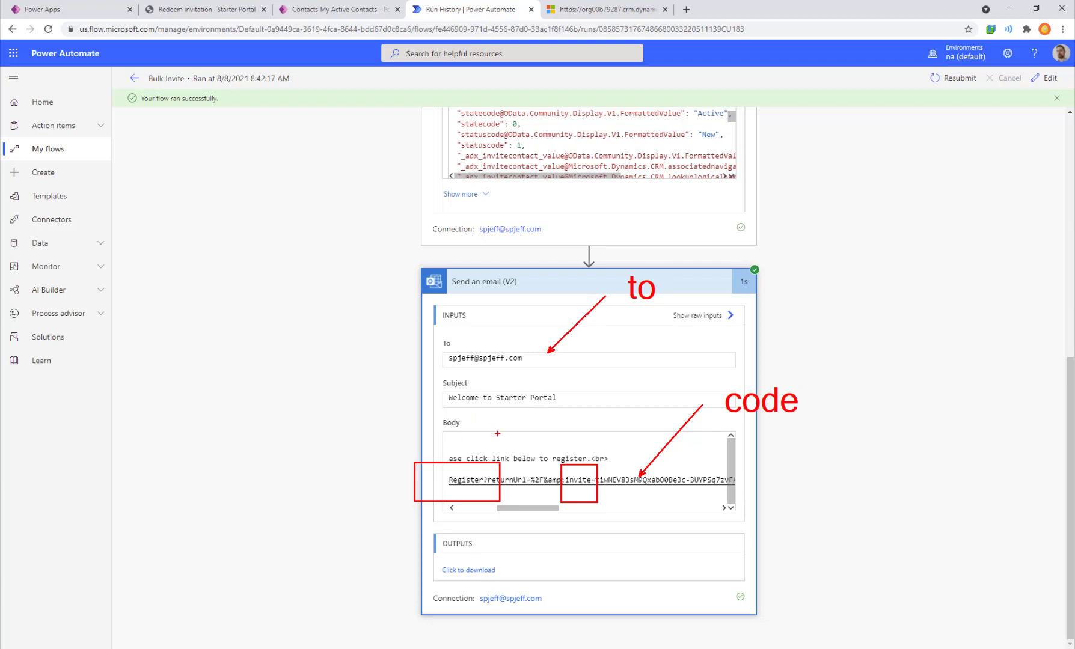
{"action": "key", "text": "Escape"}
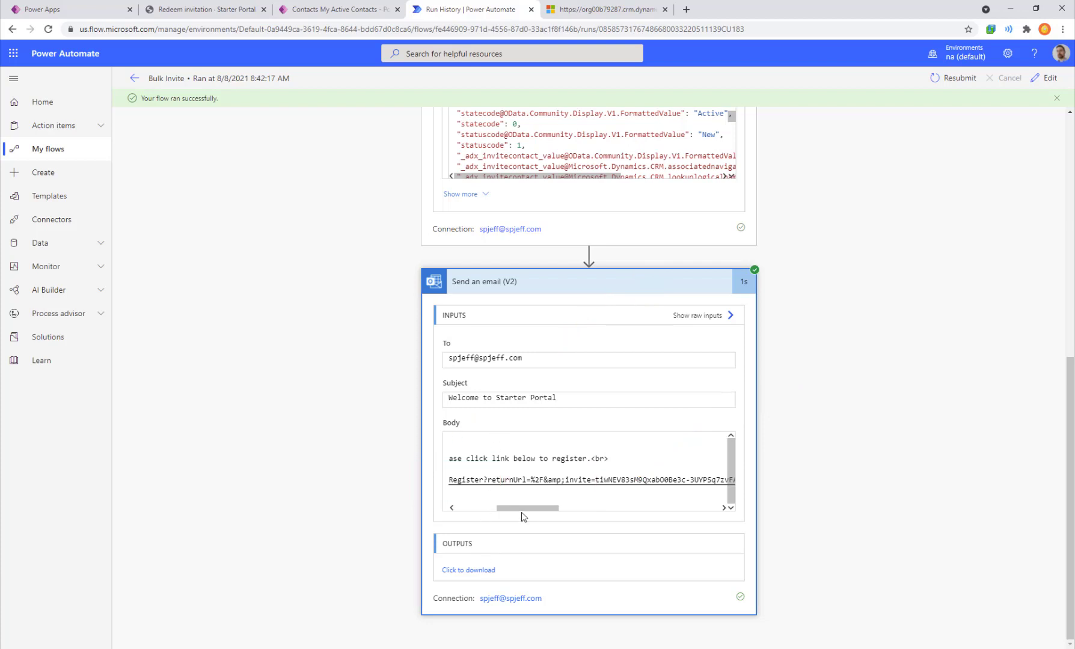
{"action": "left_click_drag", "start_coordinate": [526, 507], "coordinate": [484, 508]}
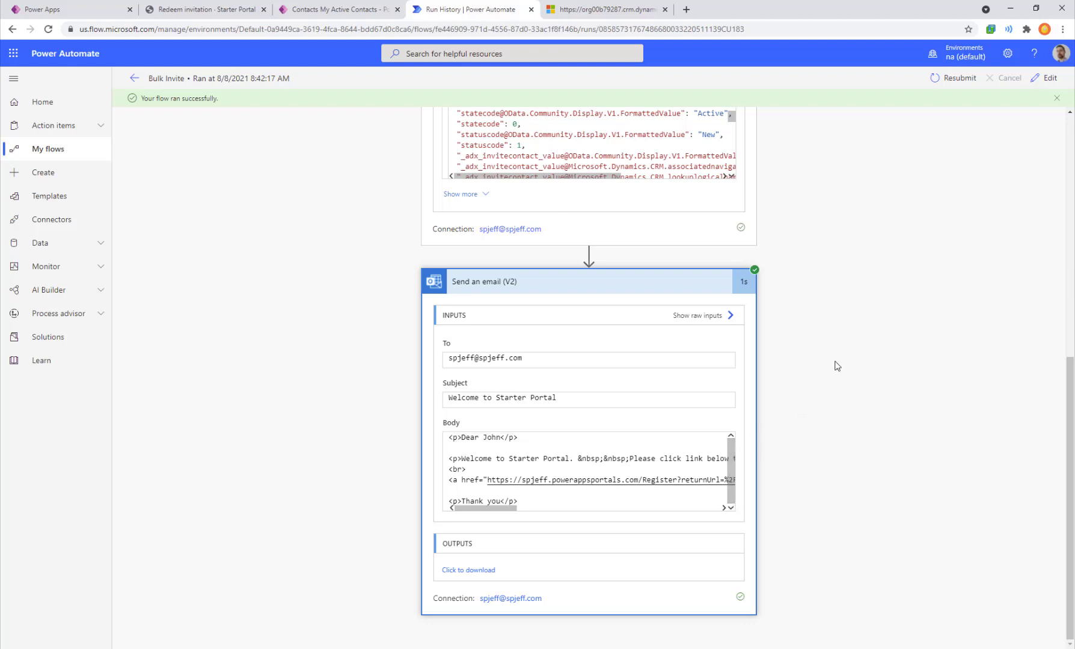
{"action": "scroll", "coordinate": [837, 366], "scroll_direction": "up", "scroll_amount": 1}
{"action": "scroll", "coordinate": [837, 366], "scroll_direction": "down", "scroll_amount": 2}
Open 'Welcome to Starter Portal' in Outlook and check the REGISTER NOW link's invite= code
{"action": "left_click", "coordinate": [105, 643]}
{"action": "left_click", "coordinate": [197, 599]}
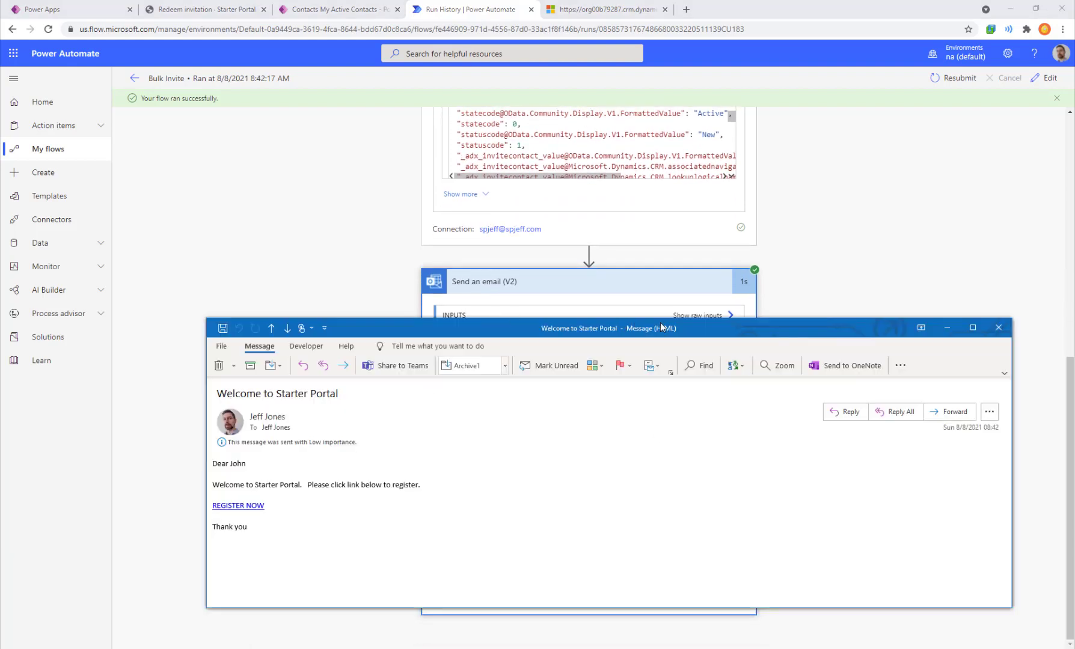
{"action": "mouse_move", "coordinate": [253, 508]}
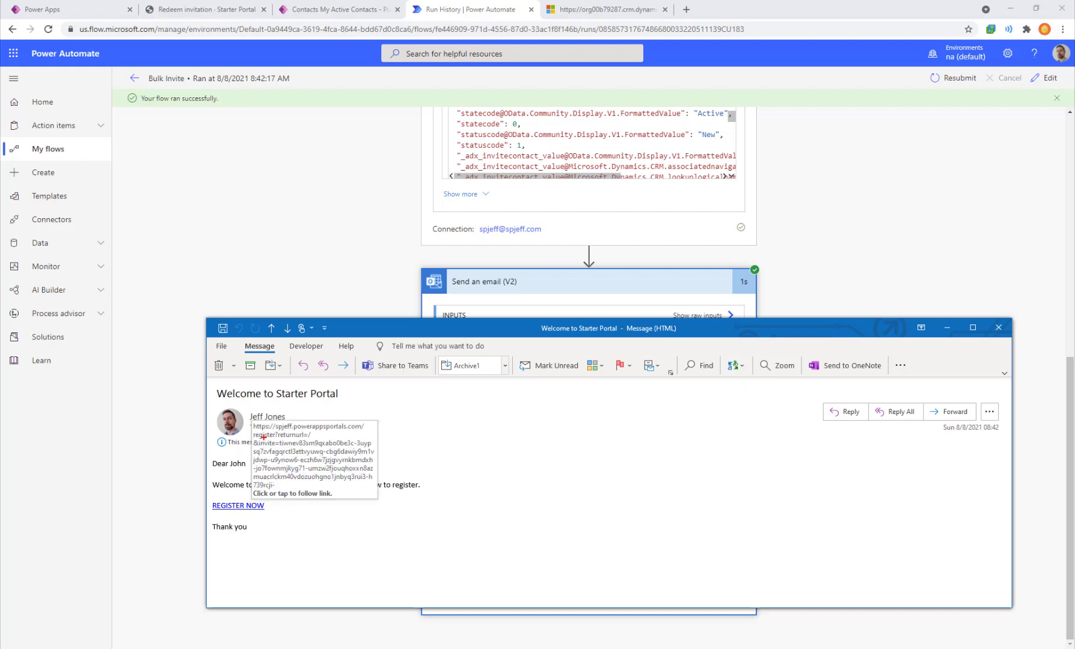
{"action": "left_click_drag", "start_coordinate": [247, 437], "coordinate": [391, 488]}
{"action": "left_click_drag", "start_coordinate": [265, 445], "coordinate": [166, 379]}
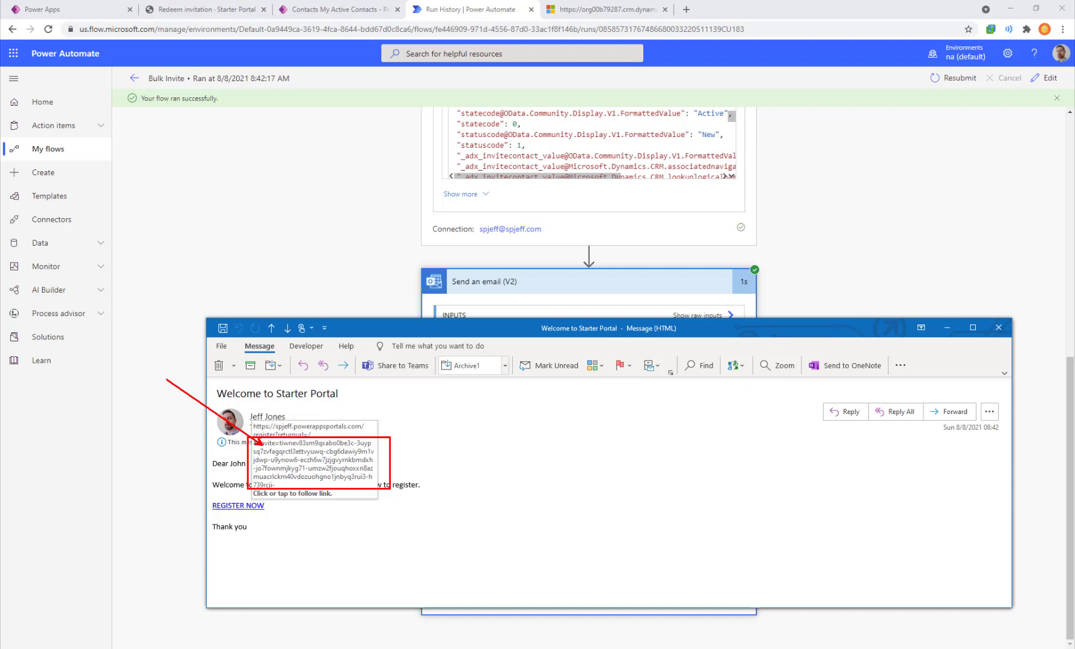
Reload the Redeem invitation page and select the Invitation code pre-filled from the link
{"action": "left_click", "coordinate": [222, 8]}
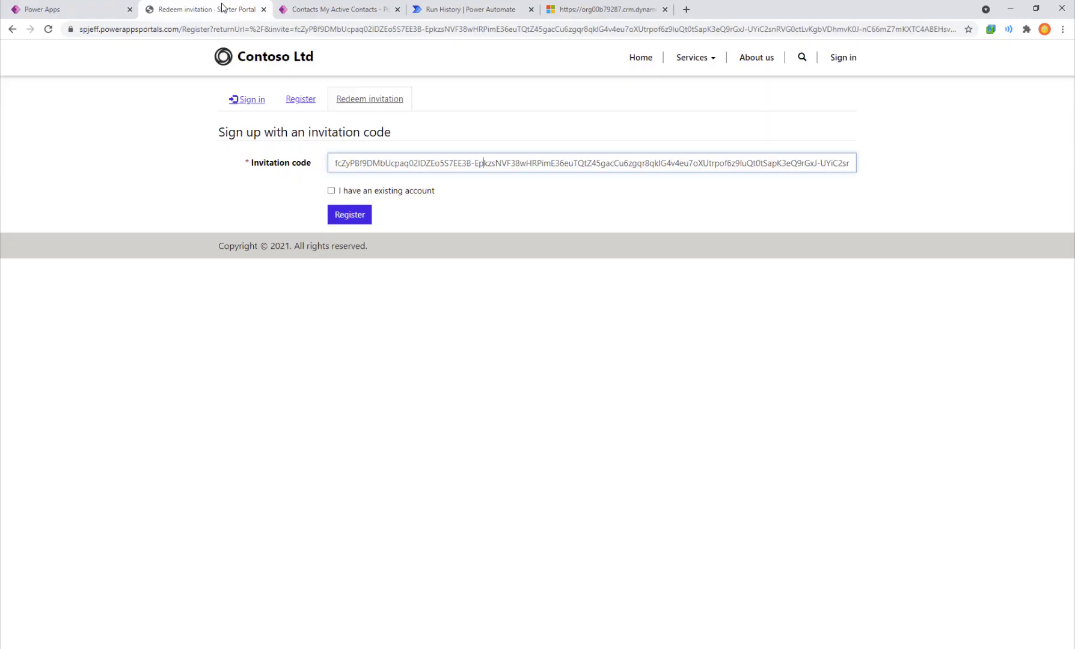
{"action": "left_click", "coordinate": [545, 334]}
{"action": "key", "text": "F5"}
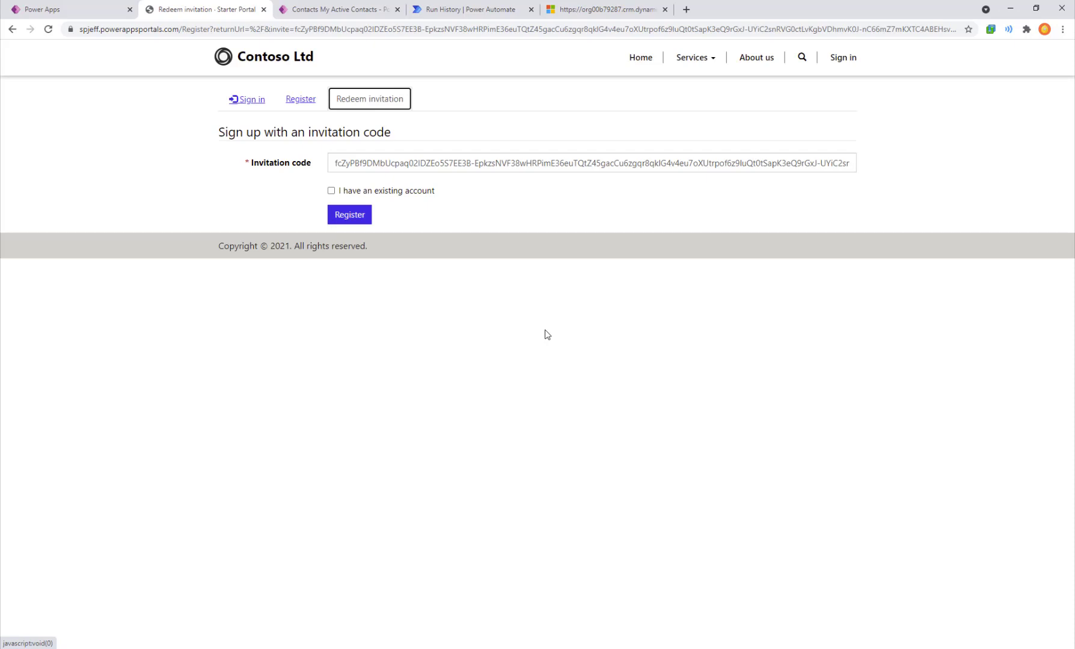
{"action": "left_click", "coordinate": [574, 159]}
{"action": "key", "text": "ctrl+a"}
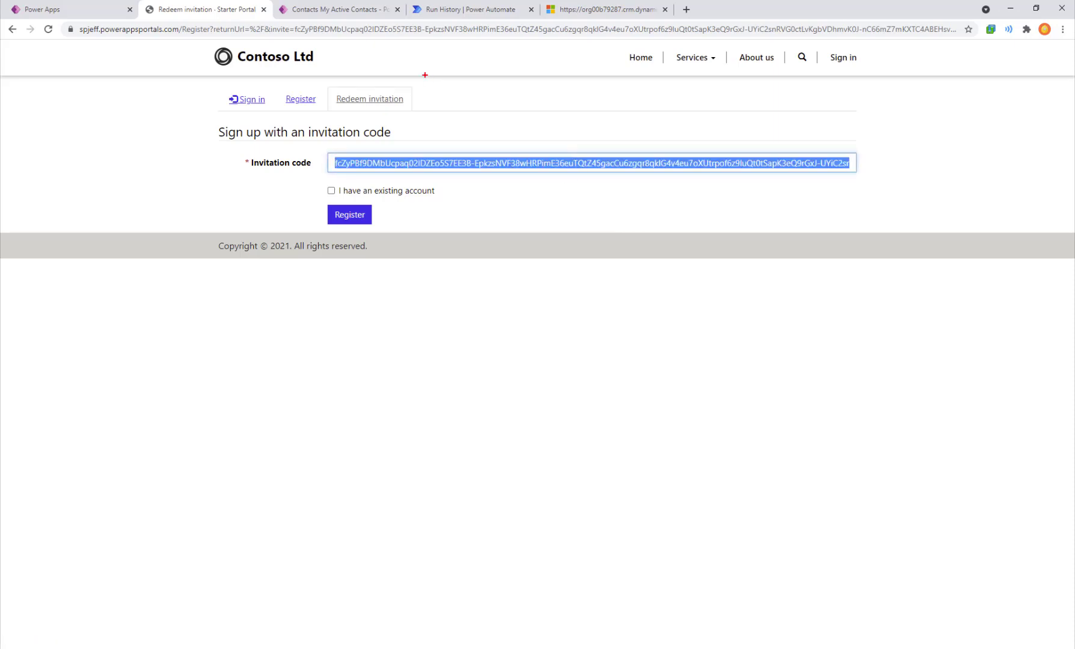
{"action": "mouse_move", "coordinate": [262, 17]}
{"action": "left_mouse_down"}
{"action": "mouse_move", "coordinate": [371, 44]}
{"action": "mouse_move", "coordinate": [351, 36]}
{"action": "mouse_move", "coordinate": [401, 305]}
{"action": "mouse_move", "coordinate": [333, 227]}
{"action": "mouse_move", "coordinate": [339, 217]}
{"action": "mouse_move", "coordinate": [368, 236]}
{"action": "left_mouse_up"}
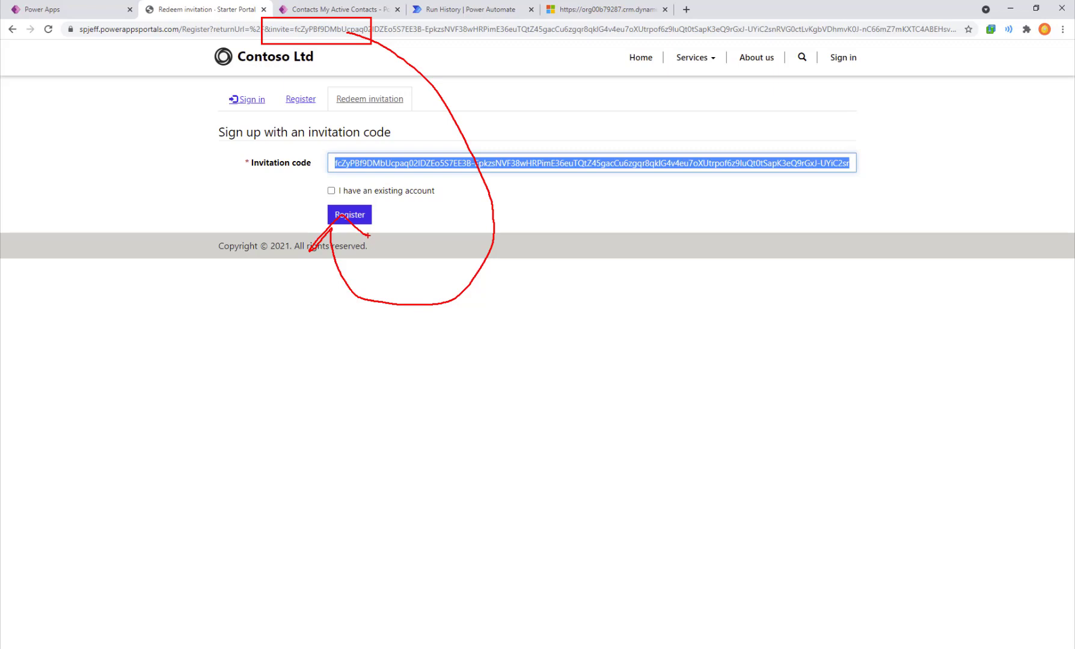
{"action": "key", "text": "Escape"}
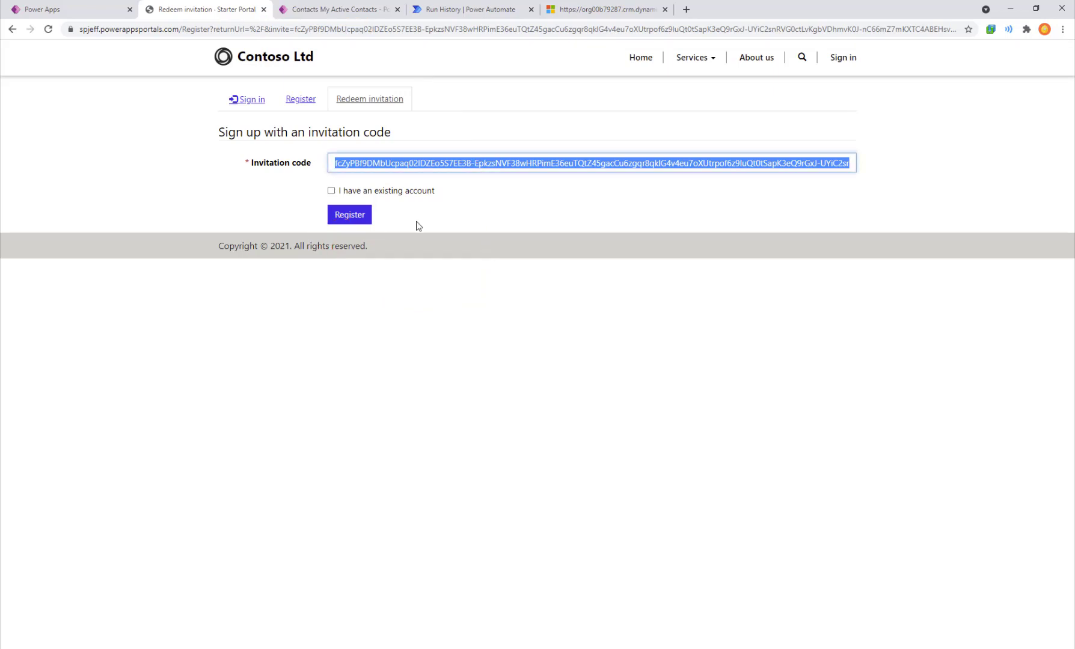
Return to My Active Contacts and uncheck one contact so a single one stays selected
{"action": "left_click", "coordinate": [363, 10]}
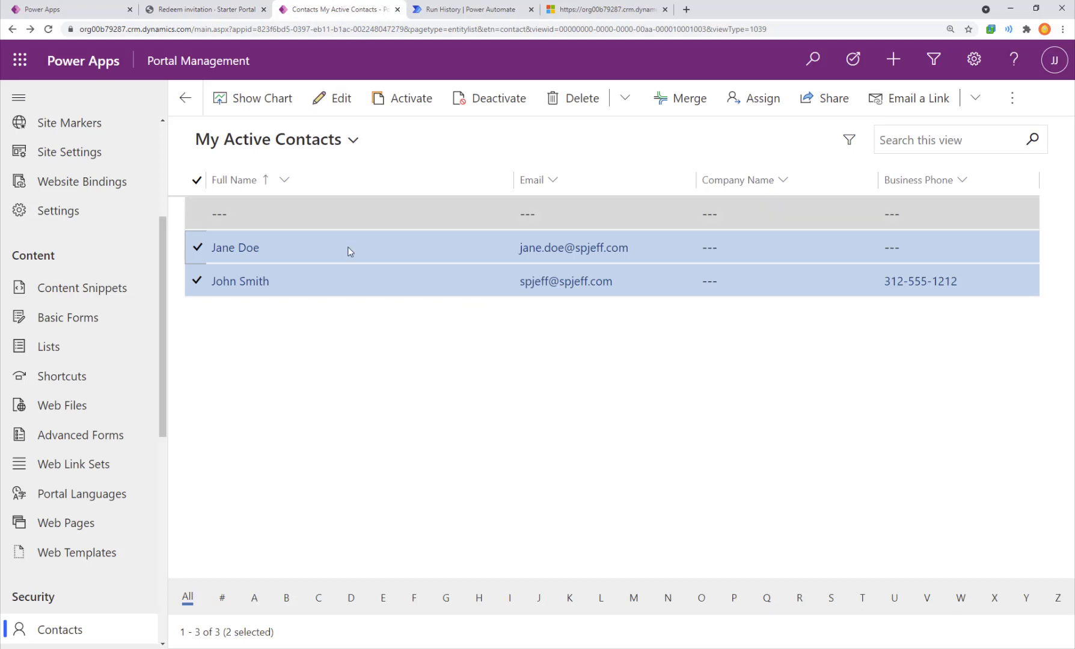
{"action": "left_click", "coordinate": [204, 249]}
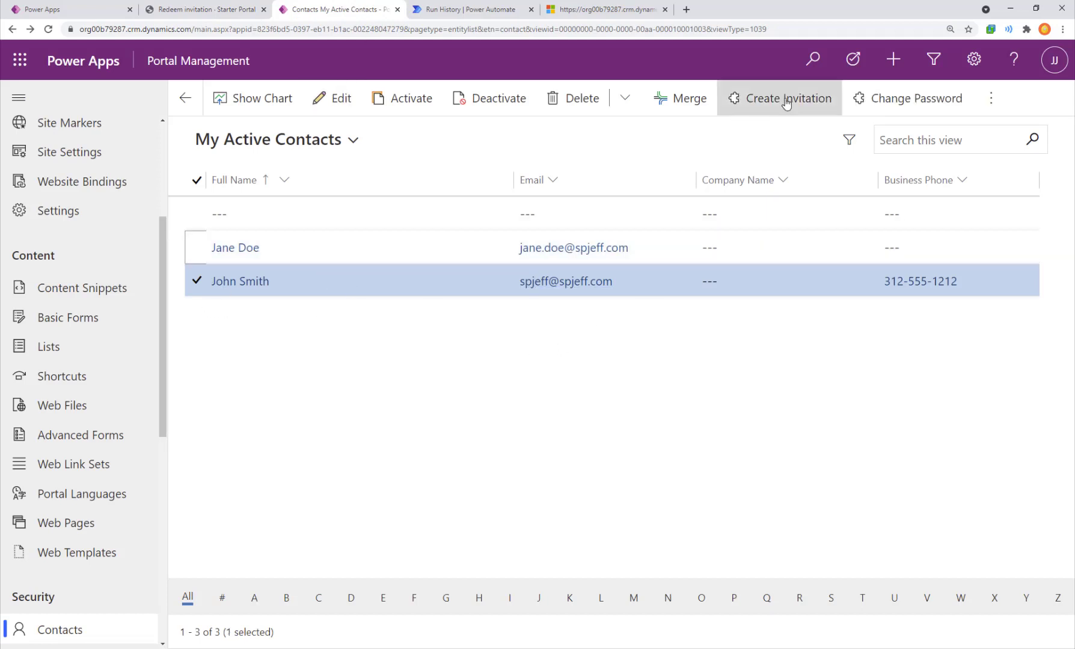
{"action": "key", "text": "ctrl+2"}
{"action": "left_click_drag", "start_coordinate": [707, 77], "coordinate": [860, 136]}
{"action": "left_click_drag", "start_coordinate": [788, 119], "coordinate": [822, 212]}
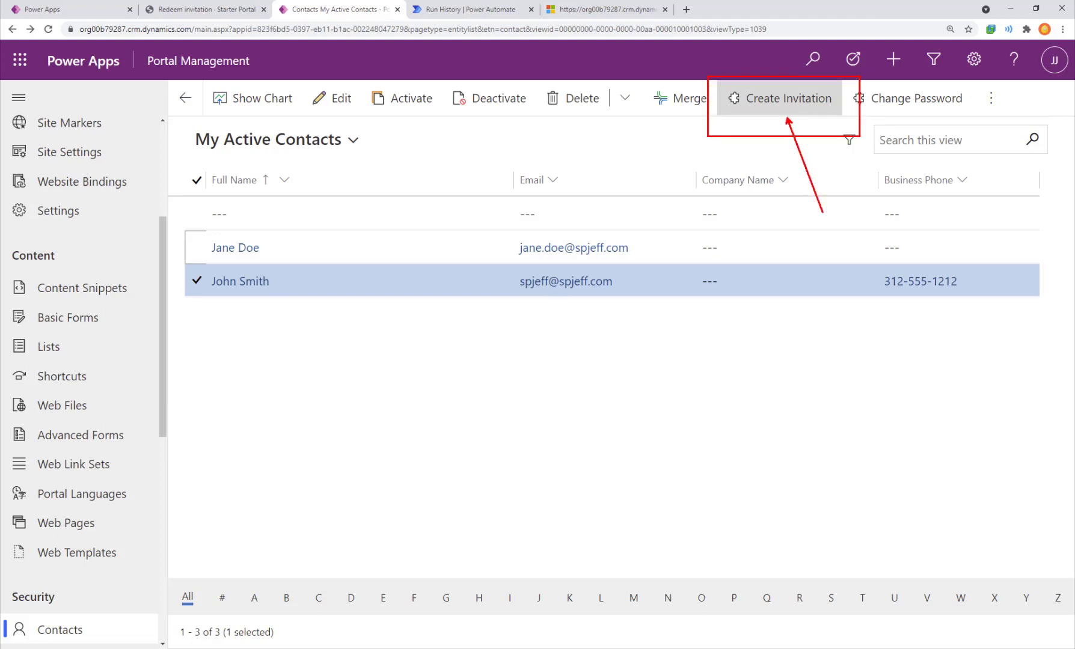
{"action": "key", "text": "Escape"}
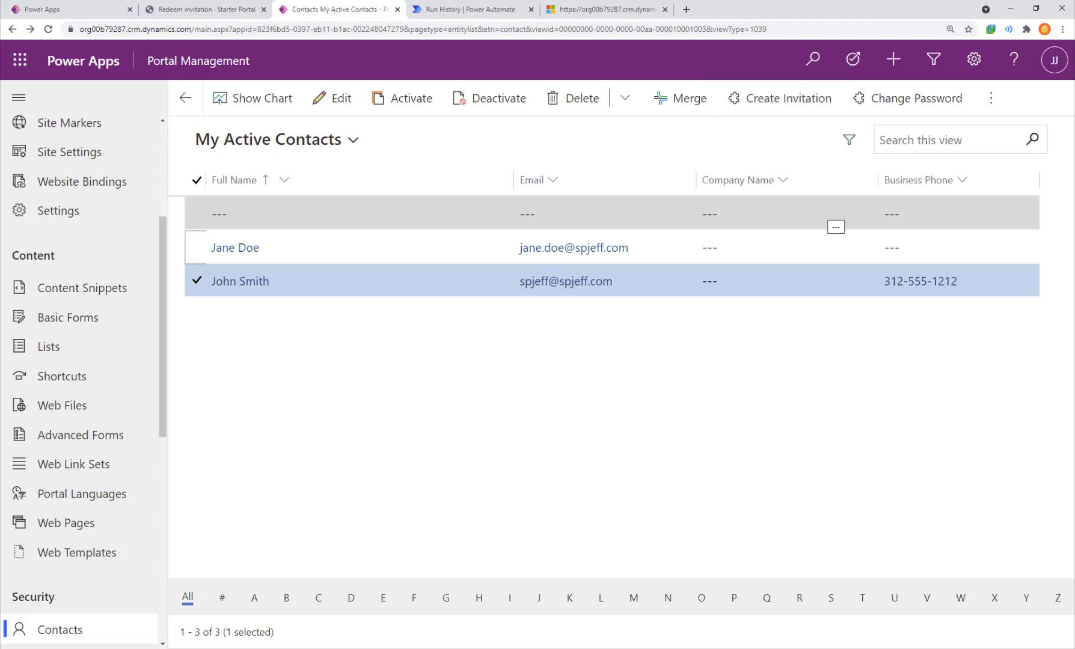